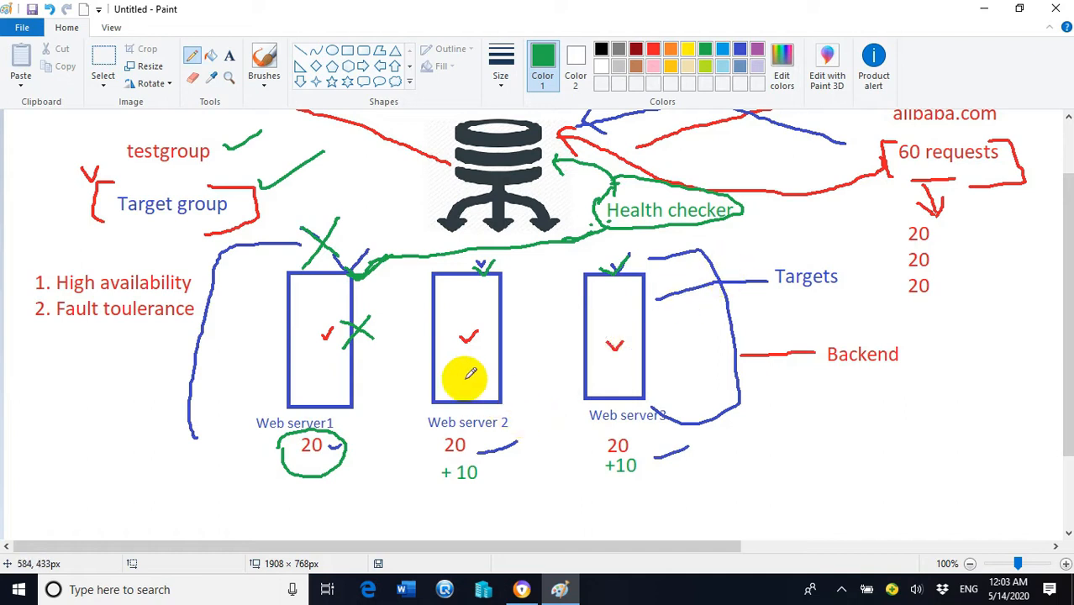
Step: Draw green checks in Web server 2, Web server3, High availability and Fault toulerance, plus an X beside Web server1
drag(464, 378, 505, 338)
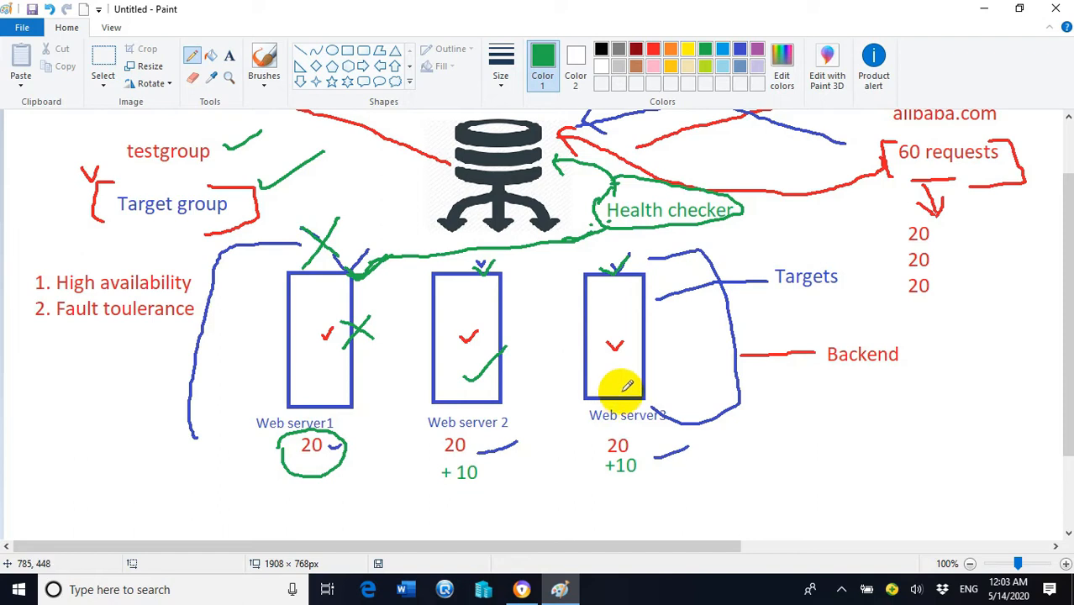
drag(618, 366, 652, 346)
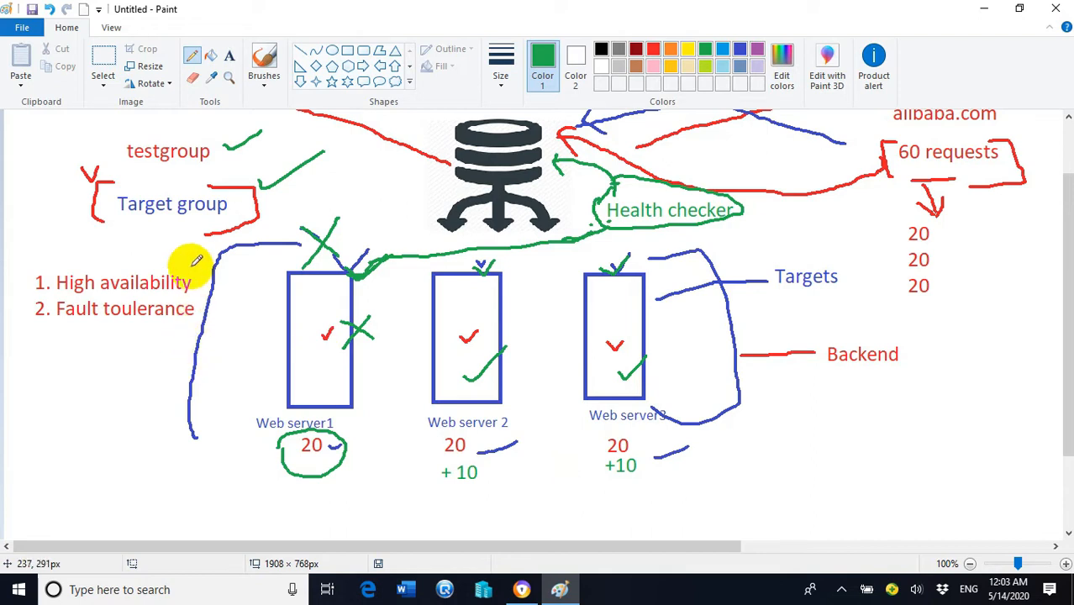
drag(192, 263, 235, 234)
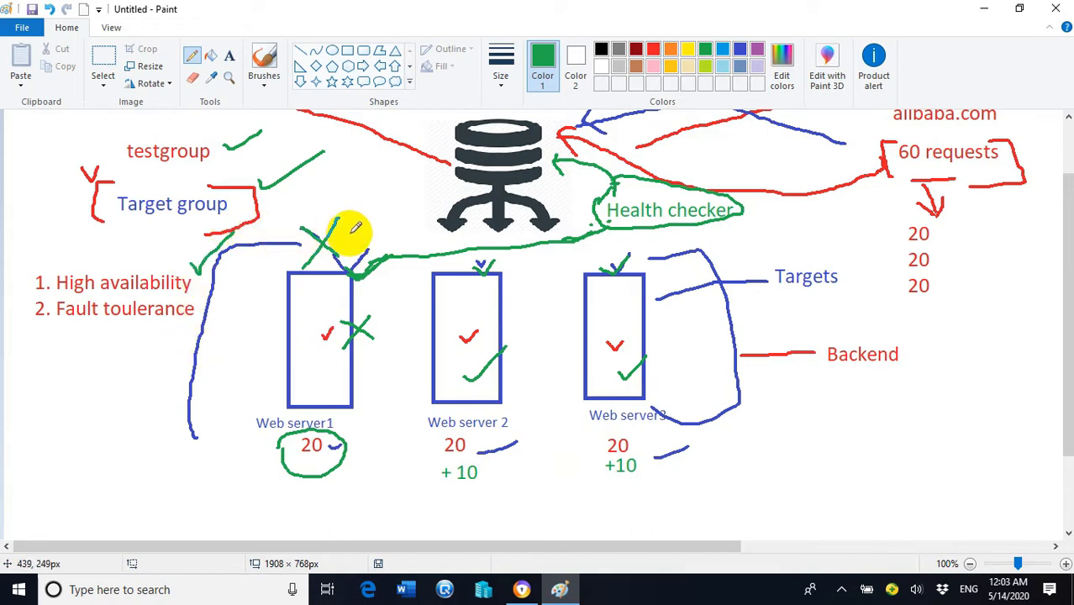
mouse_move(147, 329)
mouse_down()
mouse_move(149, 338)
mouse_move(184, 323)
mouse_up()
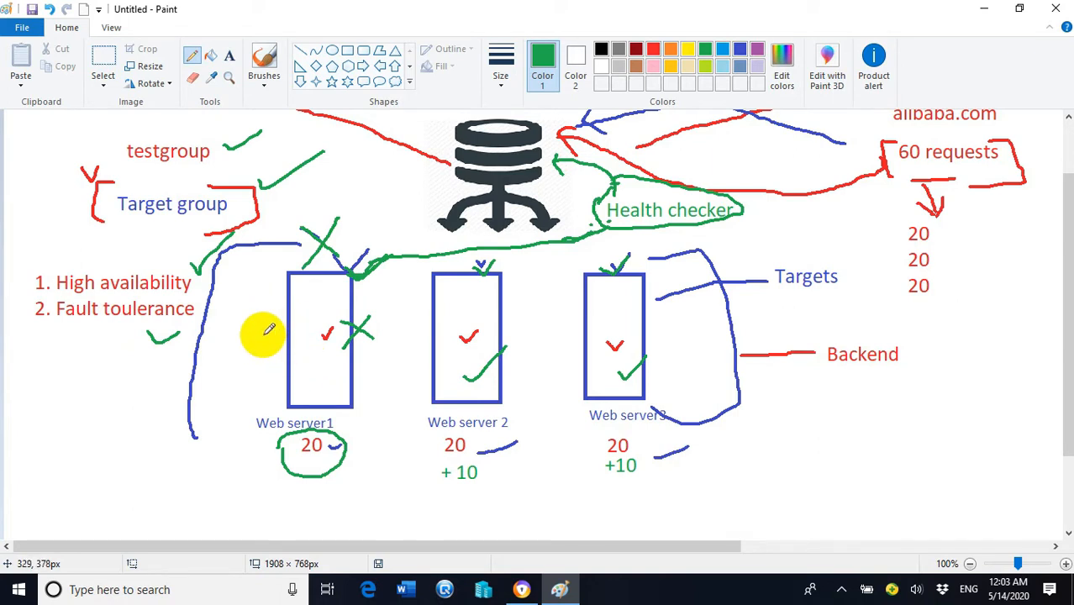
mouse_move(236, 329)
mouse_down()
mouse_move(266, 362)
mouse_move(231, 375)
mouse_up()
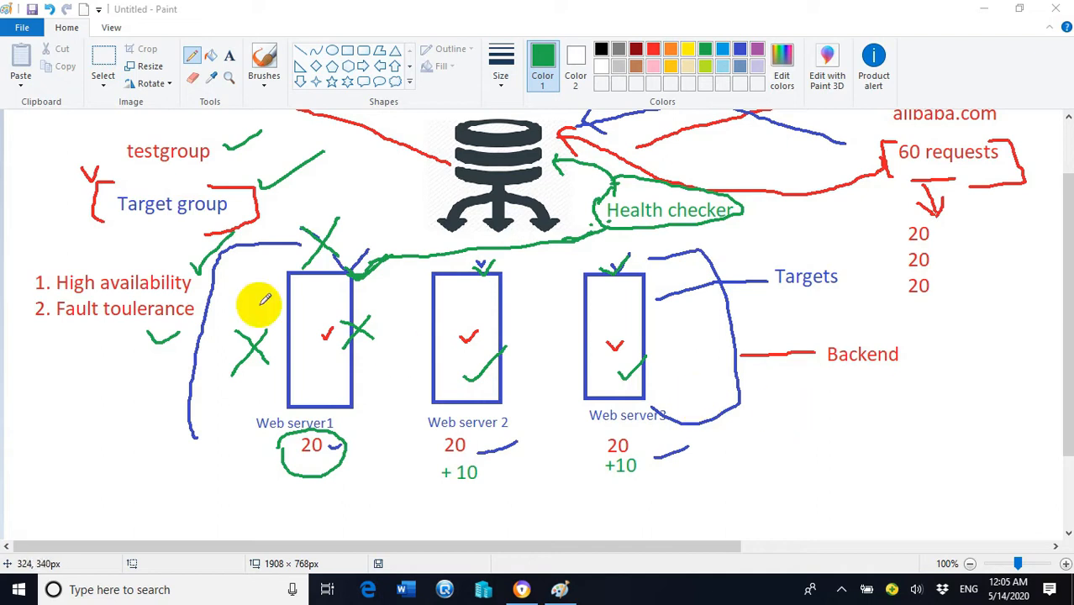
Step: Underline Fault toulerance in green and add a short green stroke beside the blue curve
drag(84, 333, 148, 333)
drag(206, 277, 241, 252)
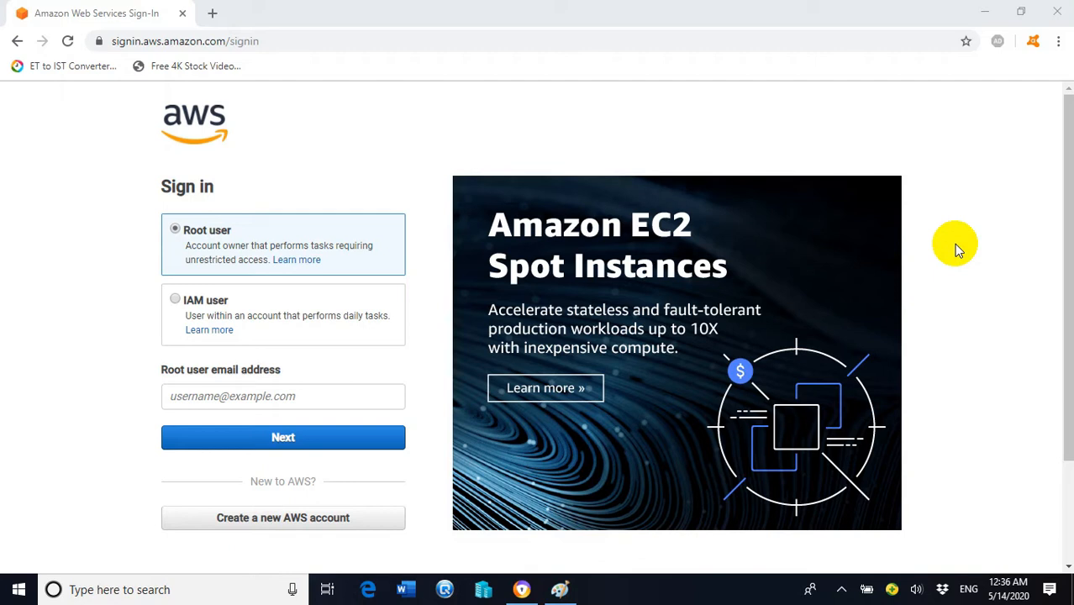
Step: Enter the root user's email address, fixing a typo in it, and continue to the password page
click(269, 393)
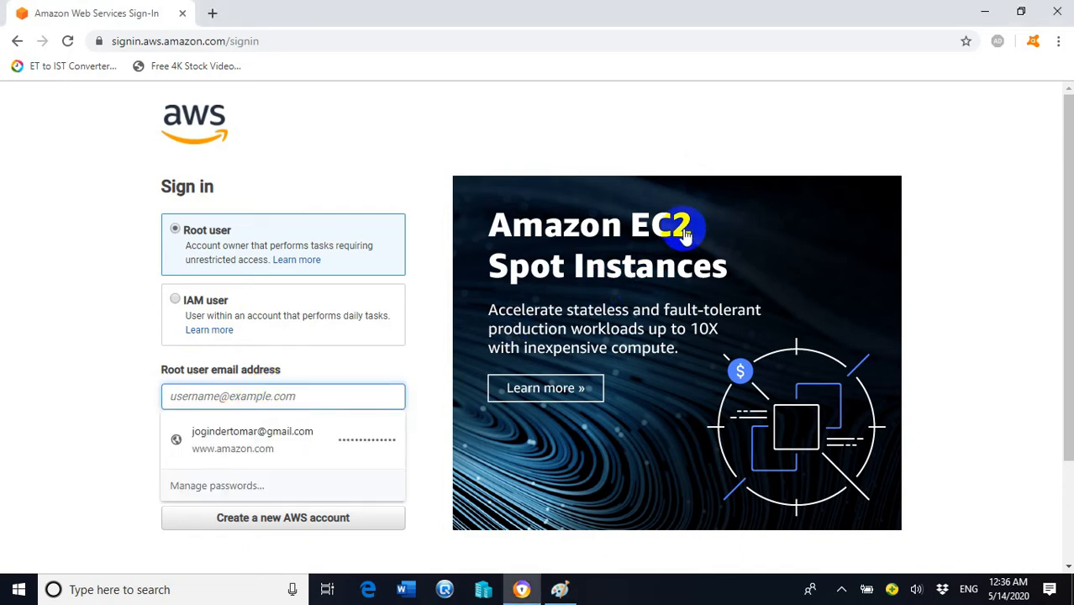
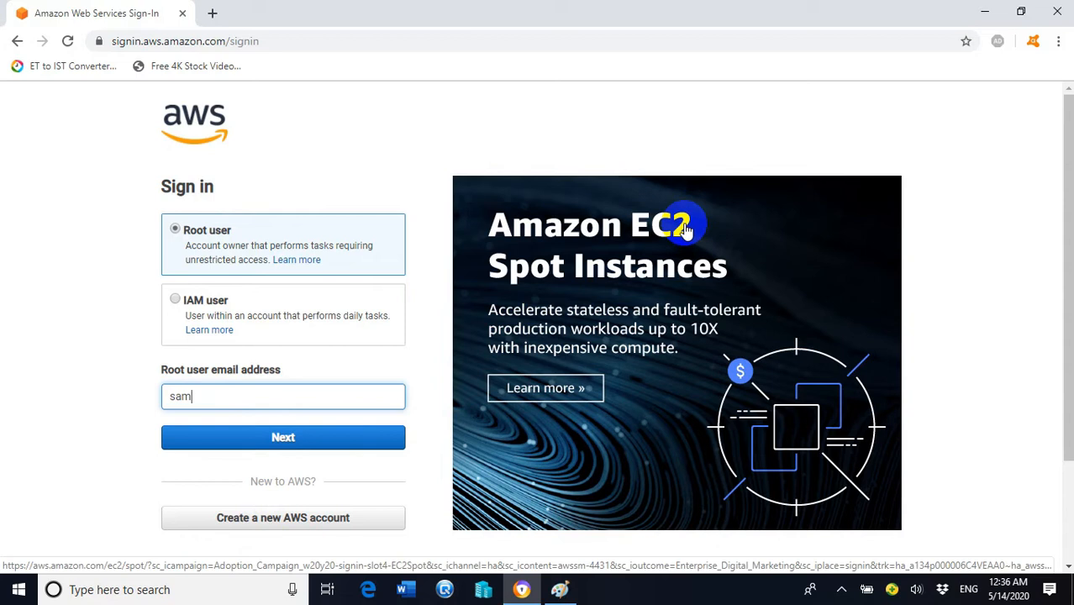
text(gmail.com)
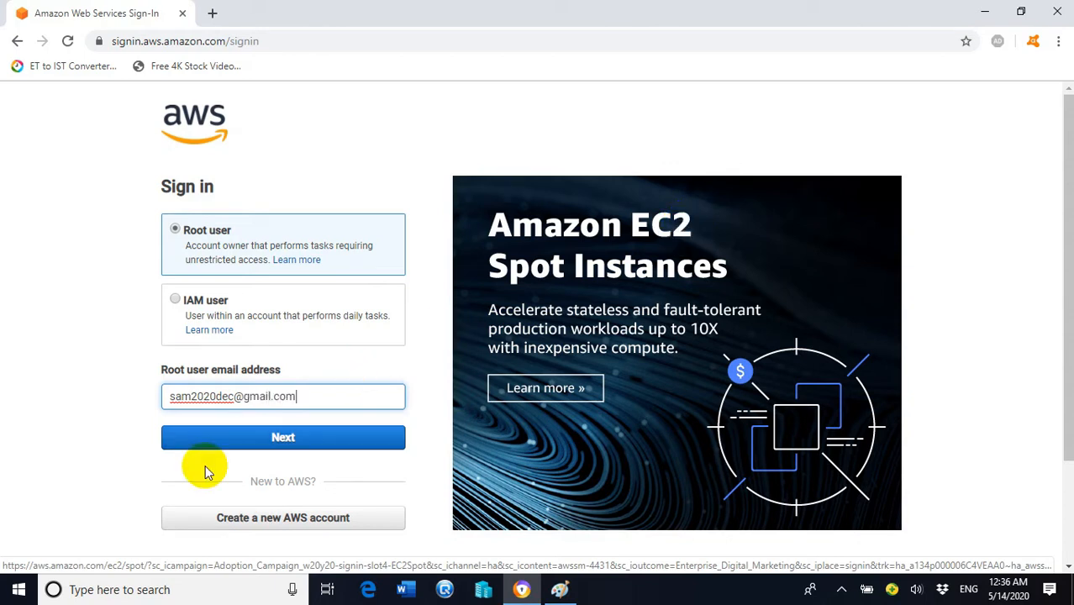
click(272, 446)
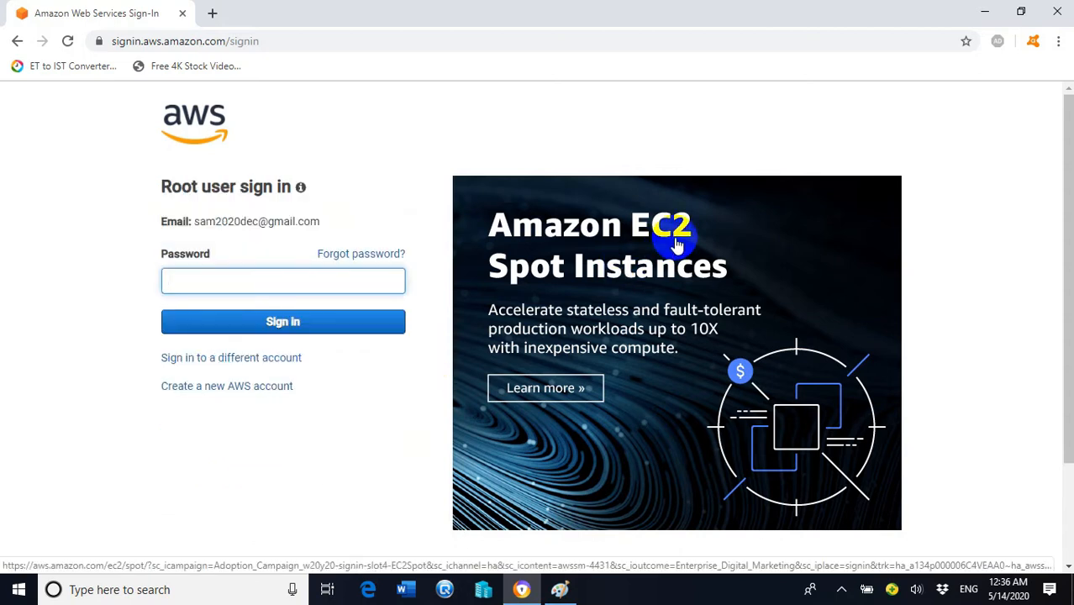
Step: Submit the account password, which is rejected with 'Authentication failed'
click(273, 279)
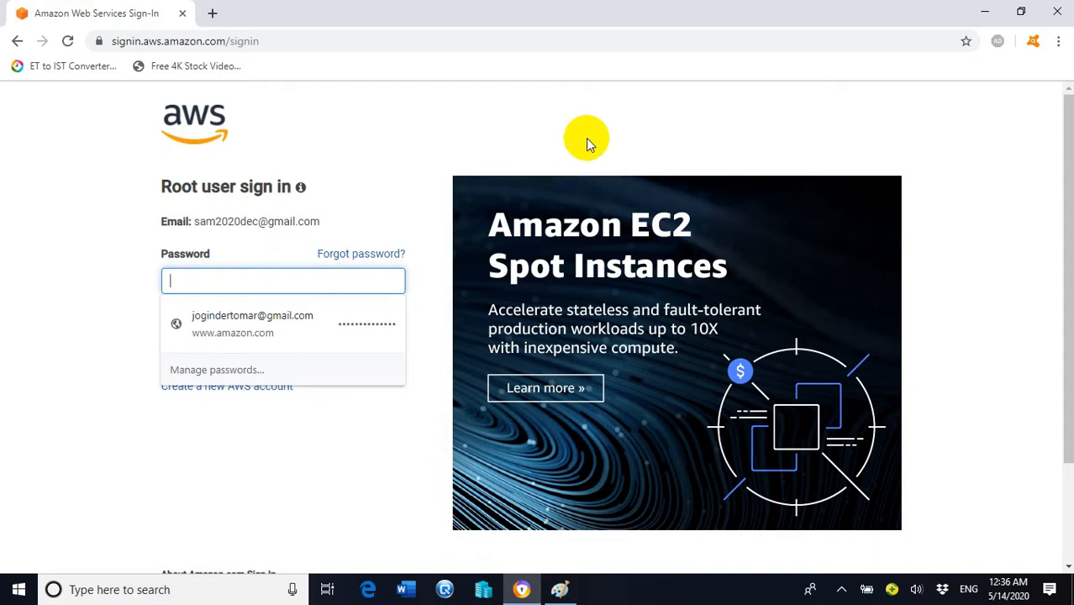
text(•••••••)
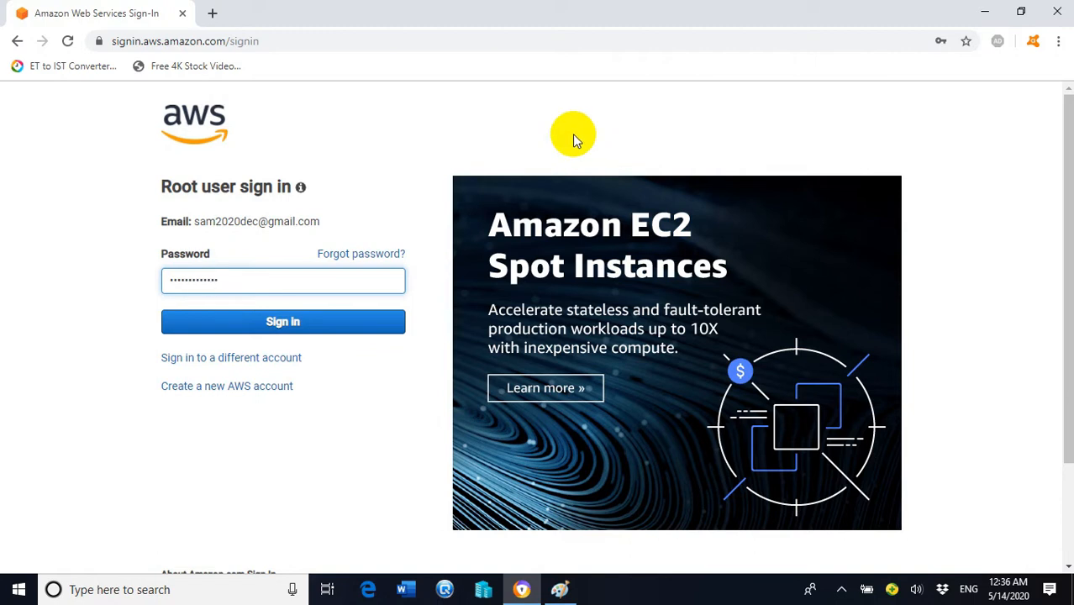
click(308, 329)
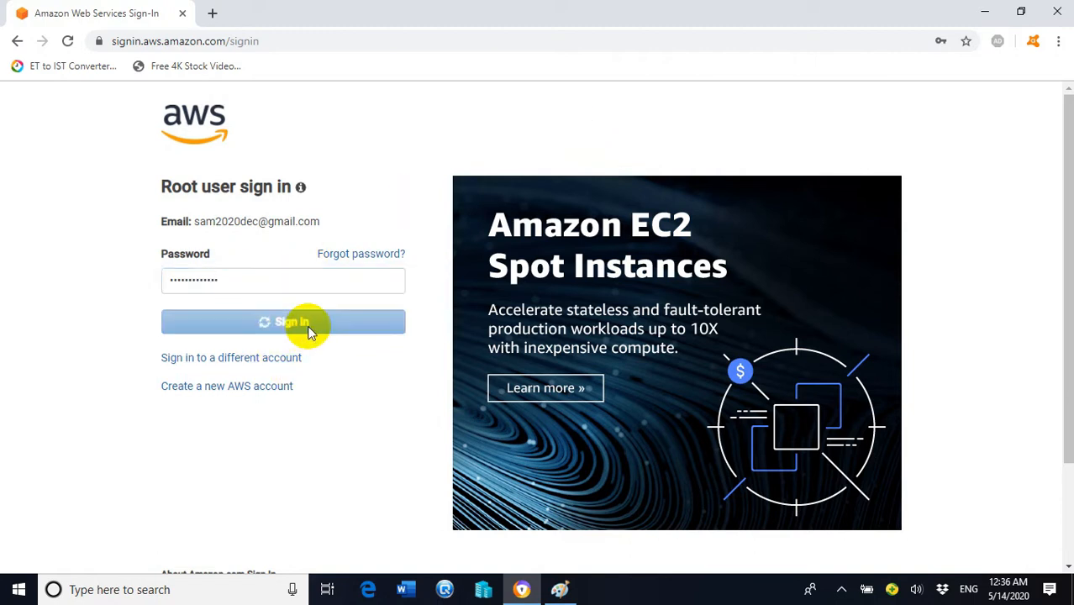
click(286, 370)
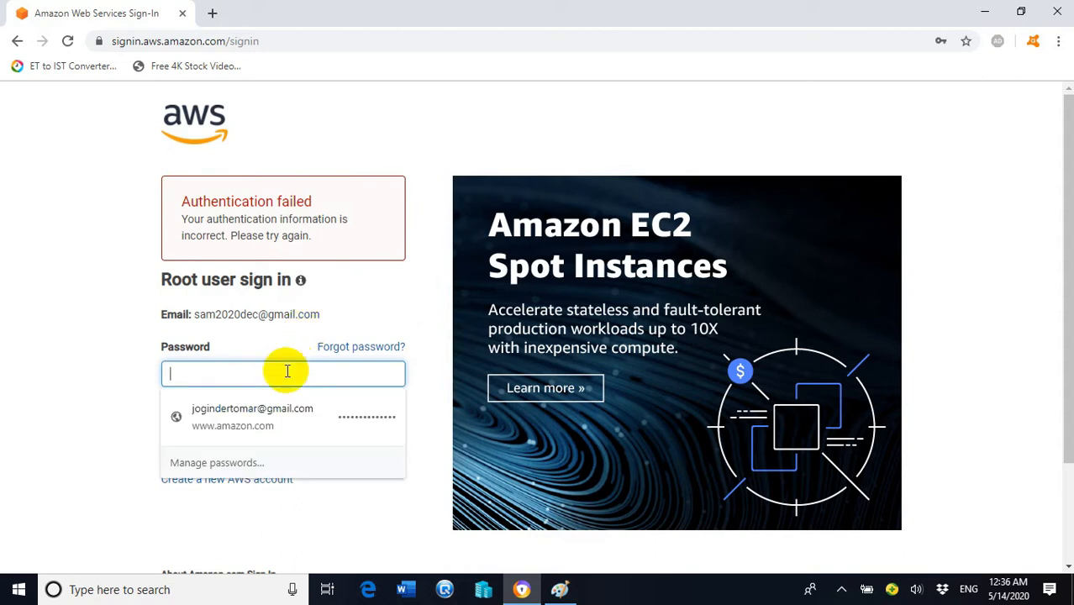
Step: Retype the account password and sign in to reach the console home page
text(•••••••••••)
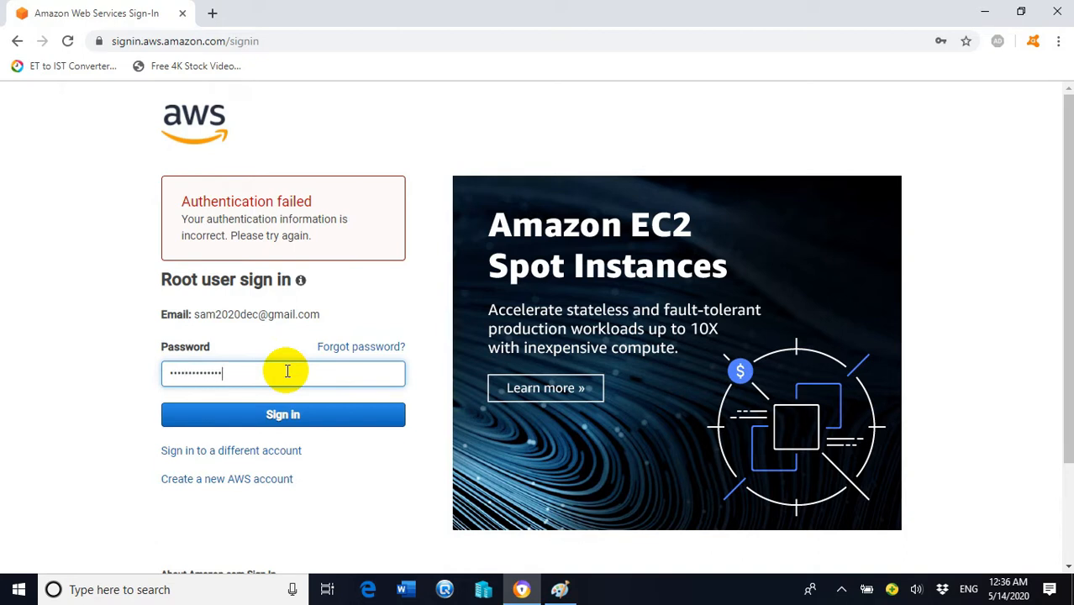
click(281, 413)
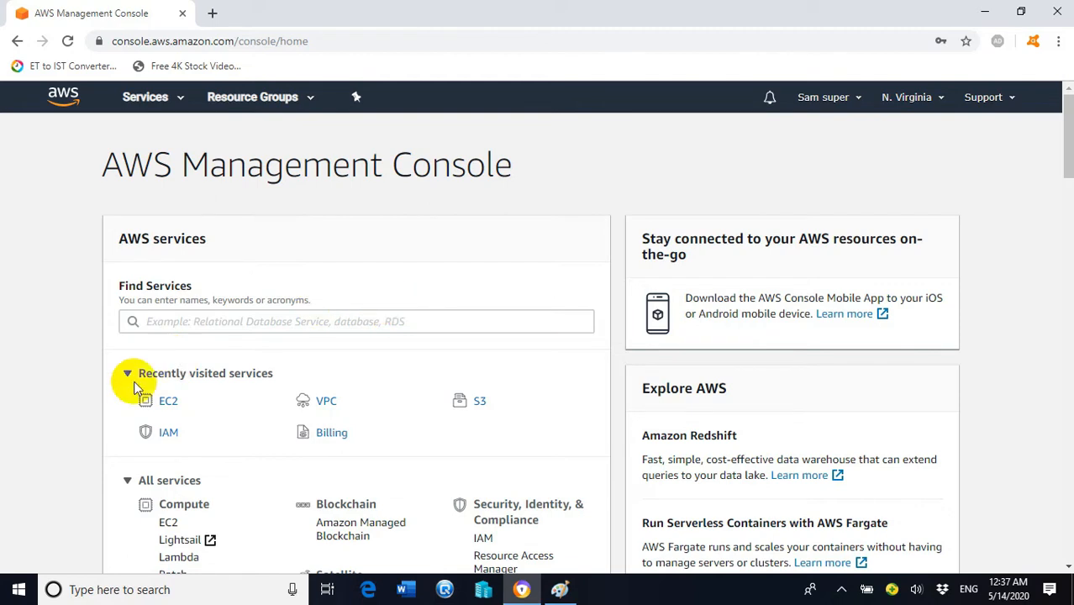
Step: Open EC2 from recently visited services and view its running instances, currently 0 in US East
click(170, 408)
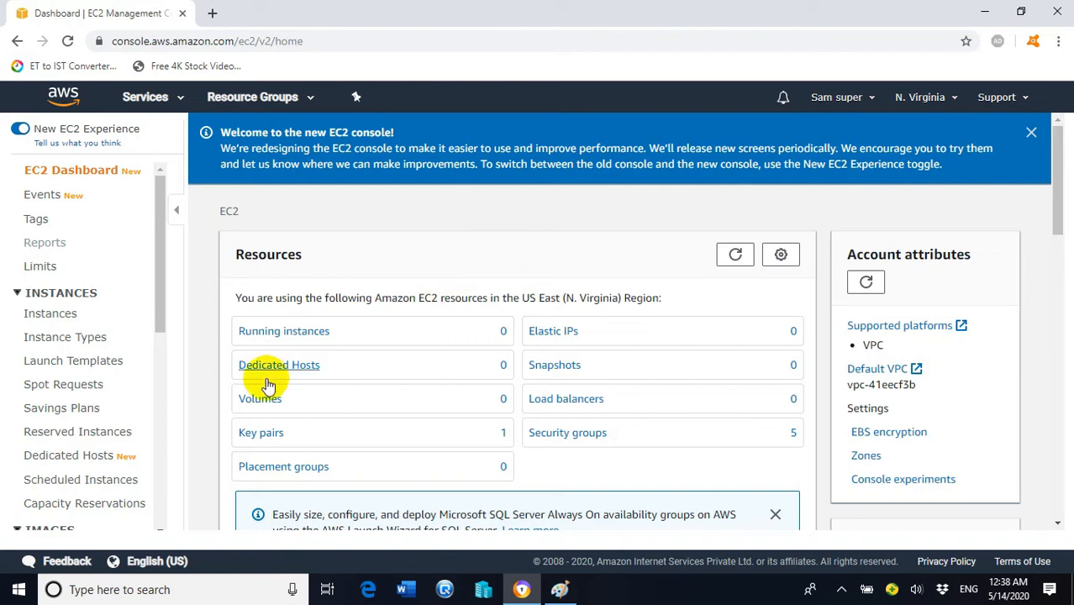
click(299, 337)
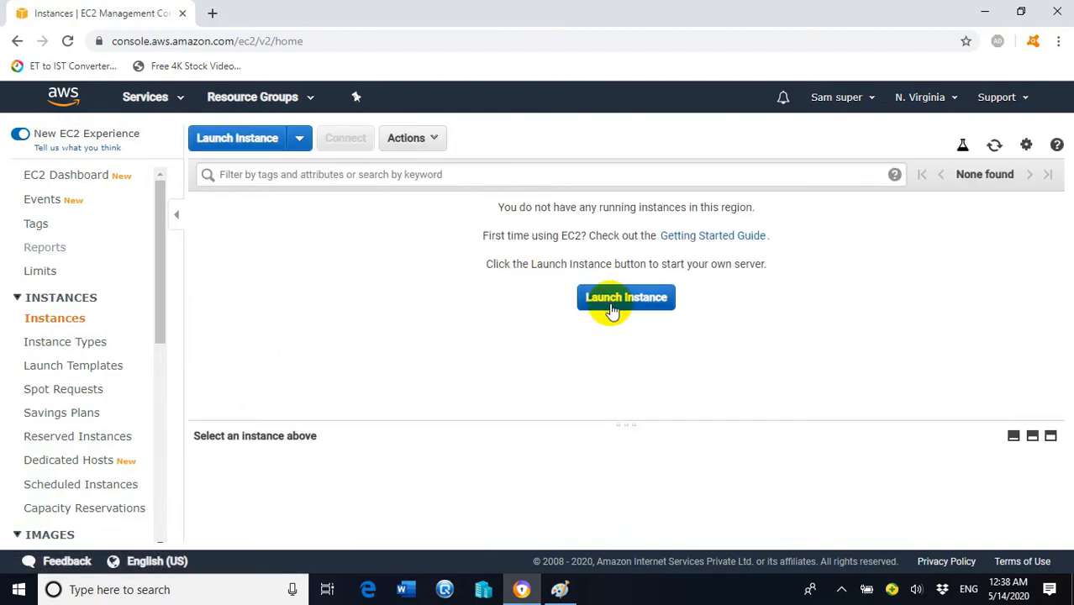
Step: Start launching a new instance and select the Microsoft Windows Server 2016 Base AMI
click(241, 140)
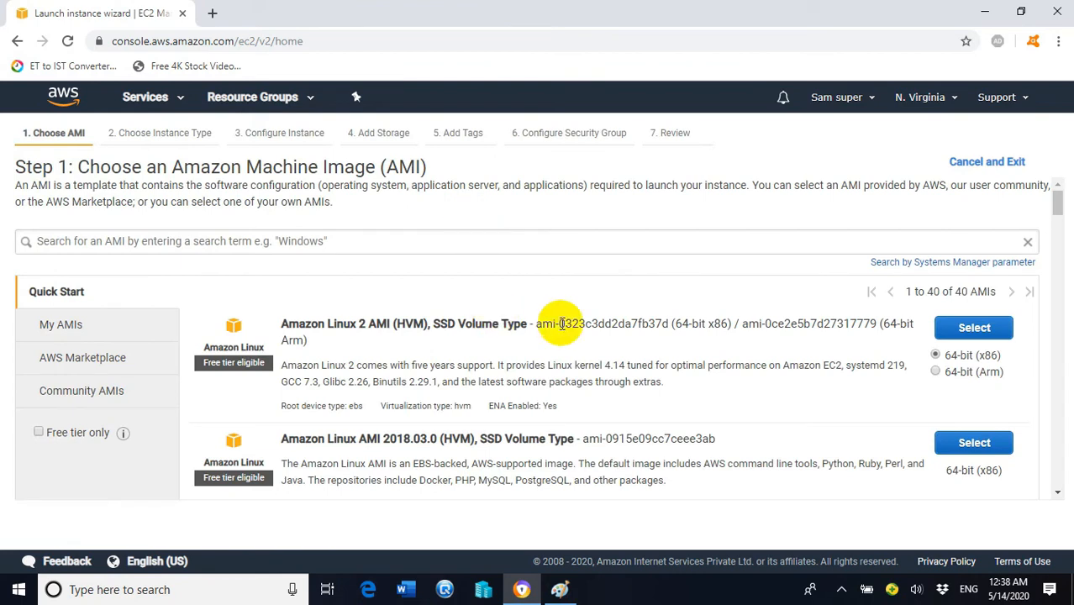
scroll(614, 313, down, 3)
scroll(615, 315, down, 2)
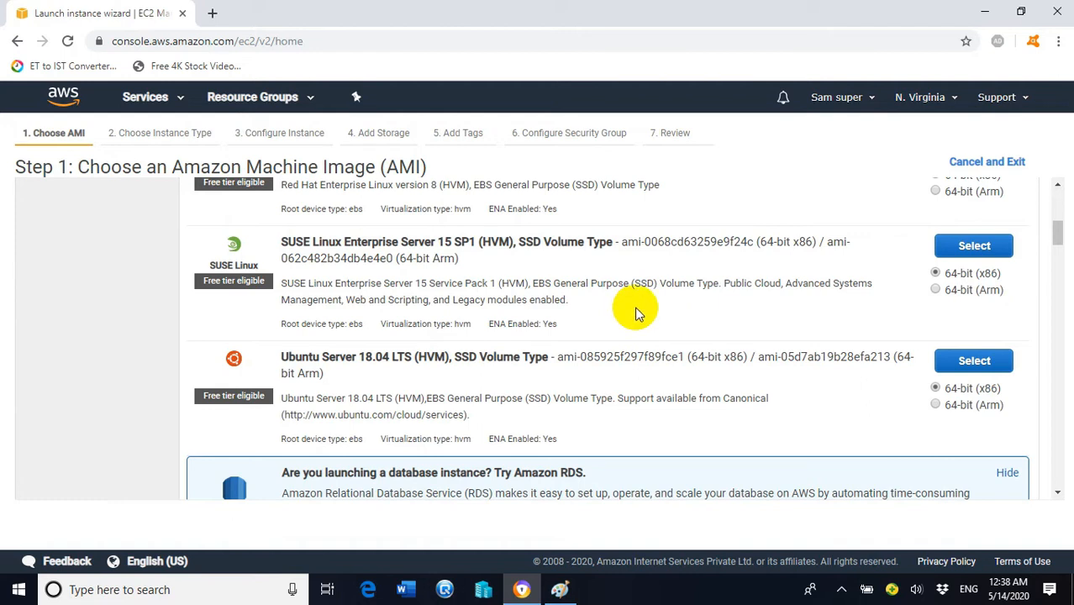
scroll(636, 310, down, 3)
scroll(639, 304, up, 3)
scroll(614, 299, down, 3)
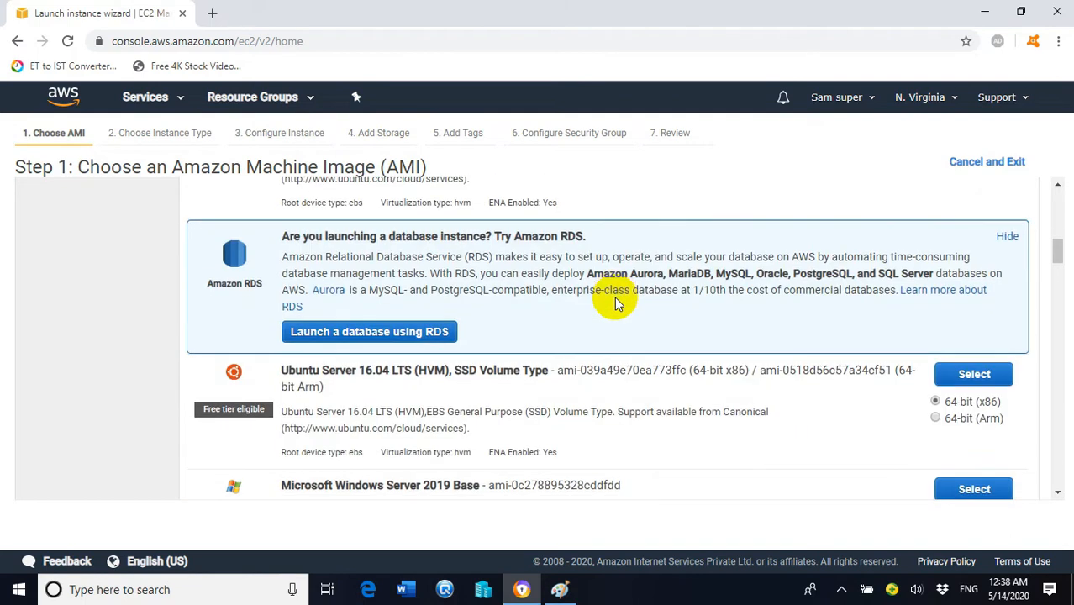
scroll(614, 299, down, 1)
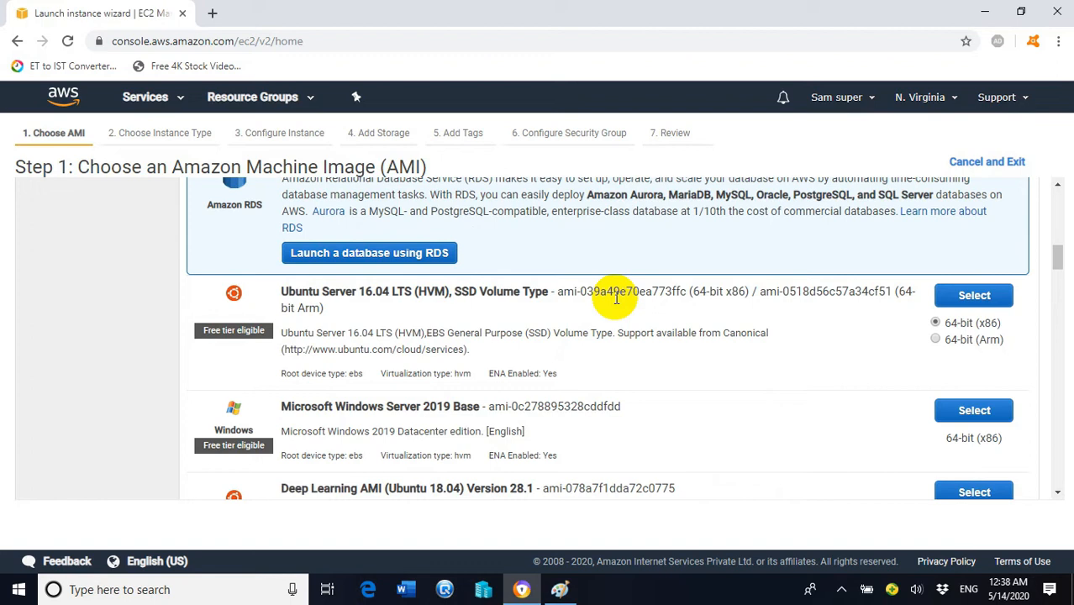
scroll(616, 303, down, 3)
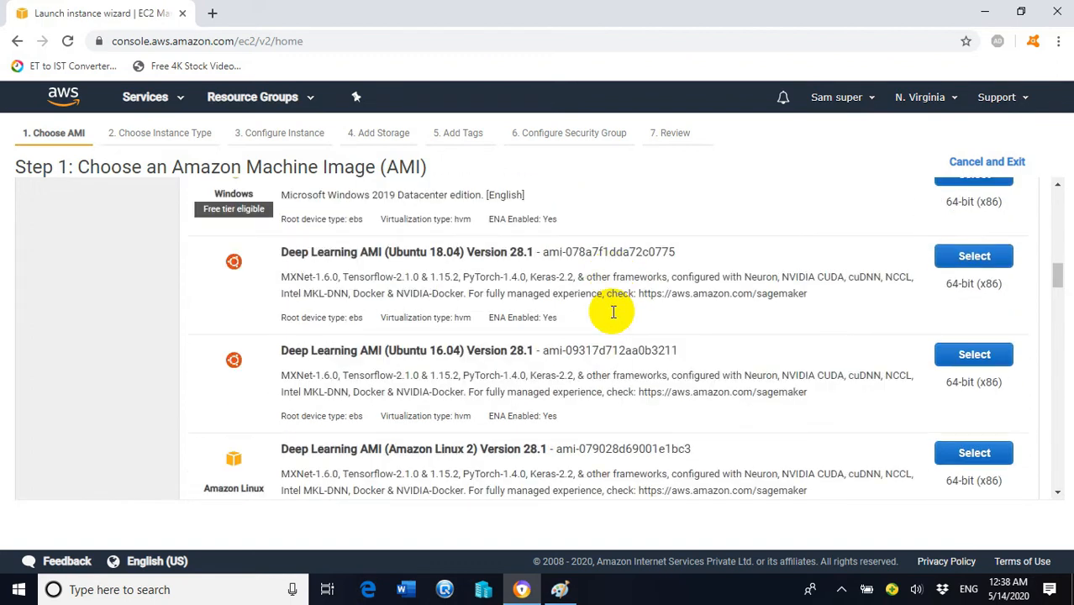
scroll(613, 317, down, 3)
scroll(614, 312, down, 2)
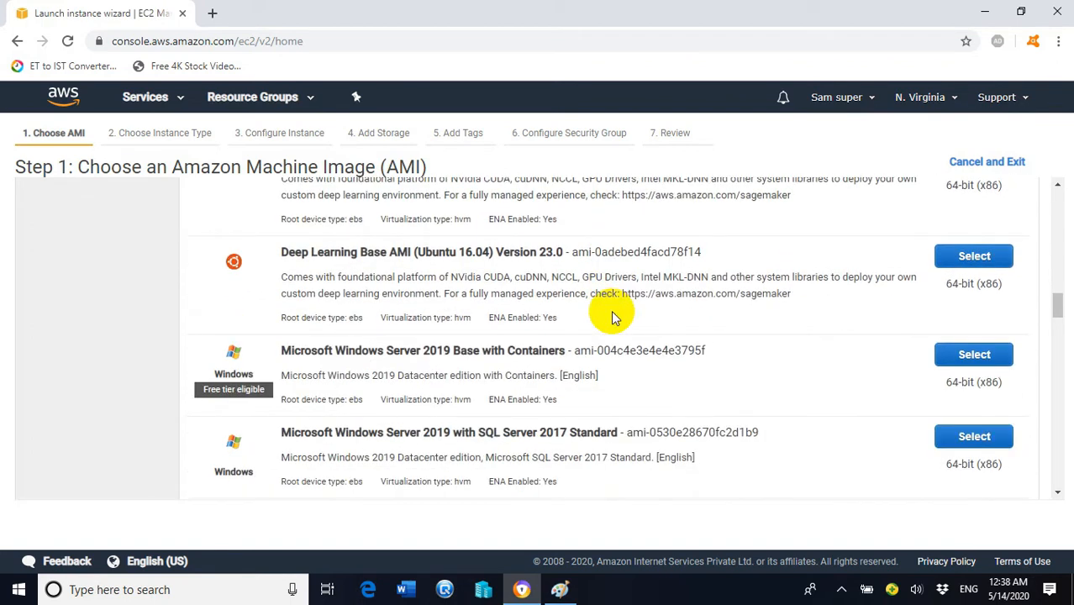
scroll(512, 325, down, 2)
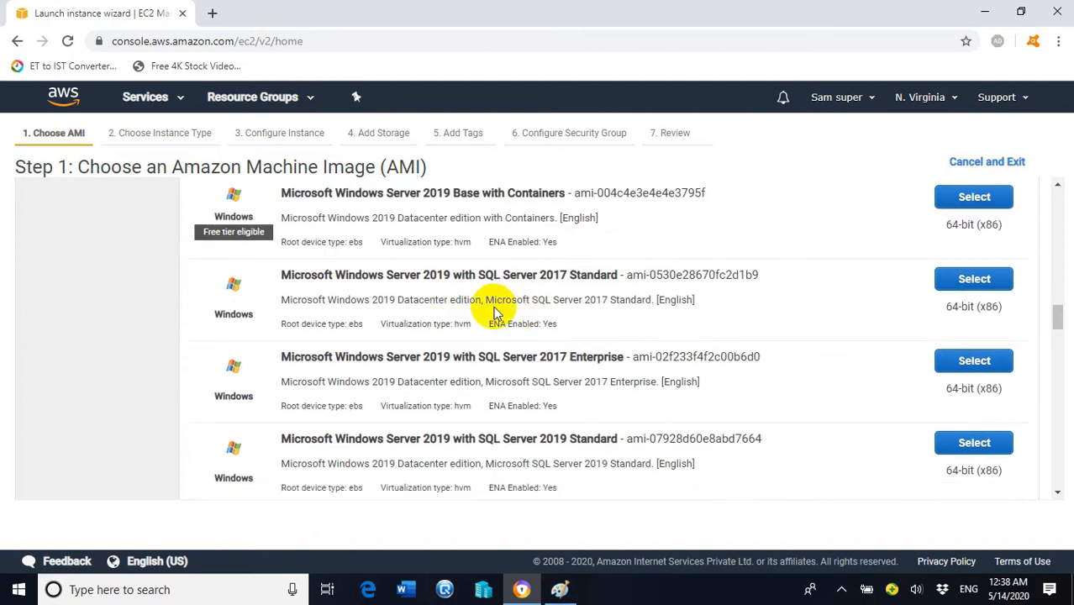
scroll(503, 305, down, 2)
scroll(495, 305, down, 2)
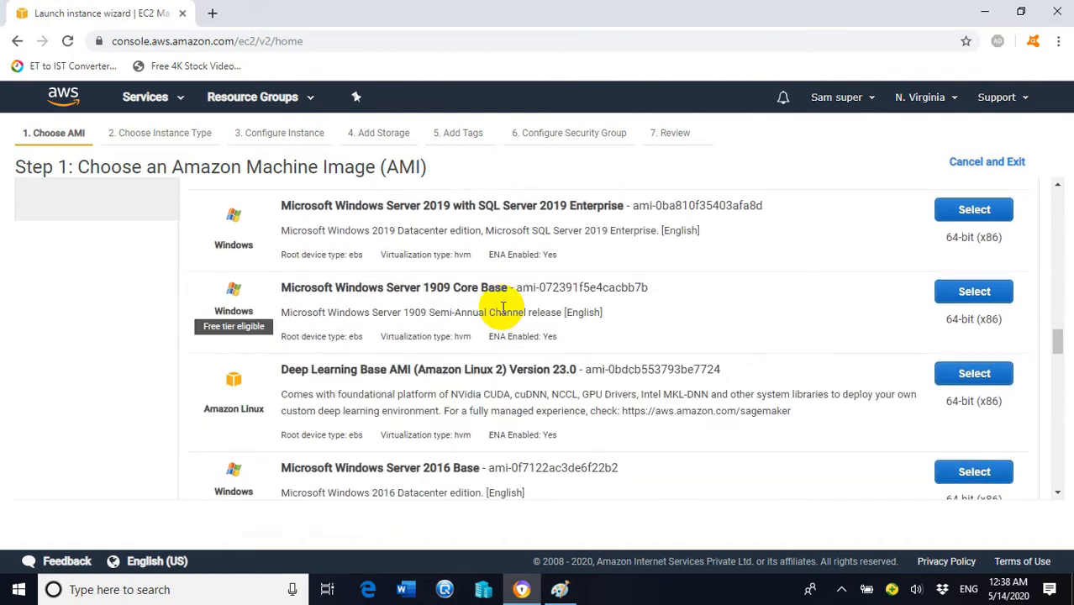
scroll(486, 309, down, 3)
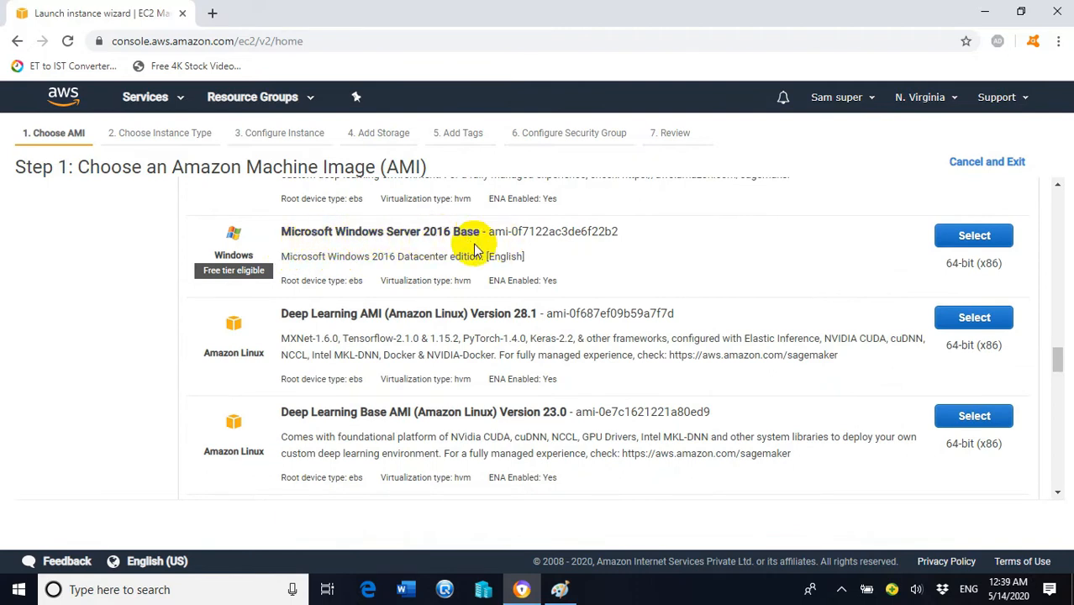
click(997, 238)
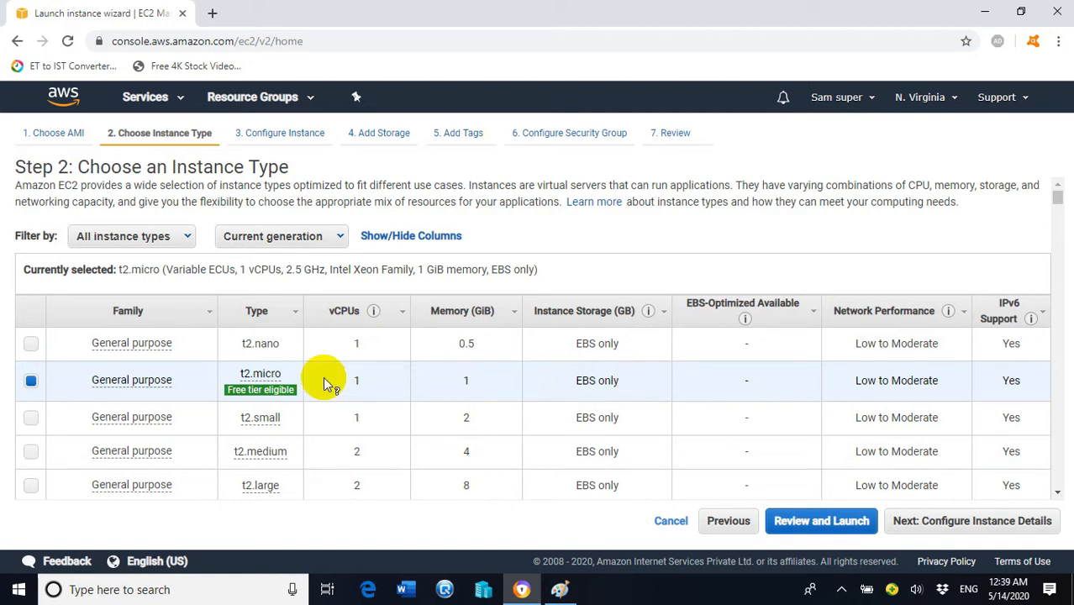
Step: Keep the t2.micro instance type and proceed to Configure Instance Details
click(930, 526)
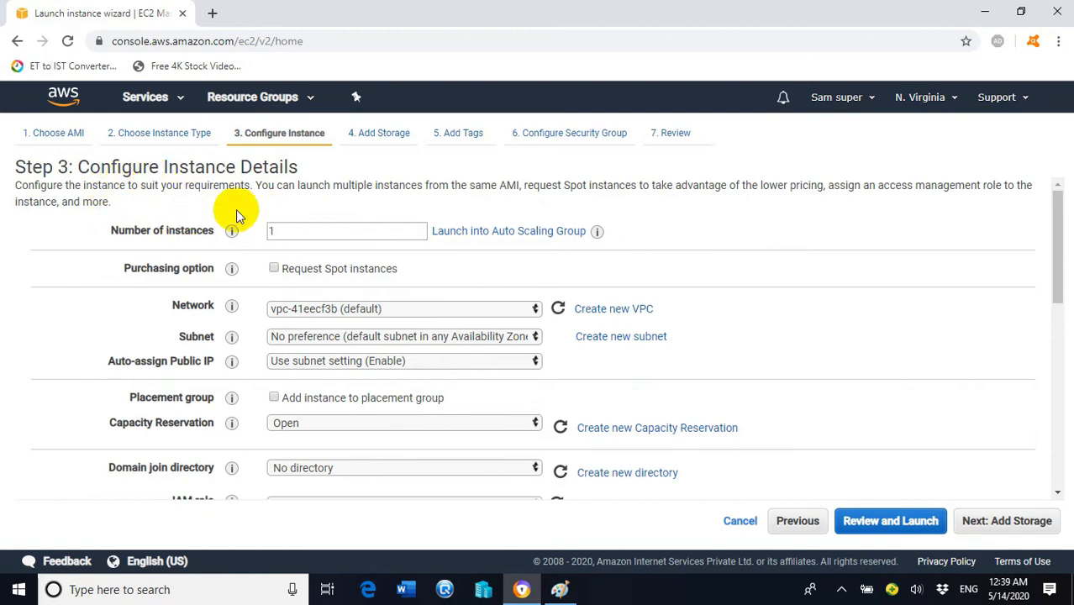
Step: Set Number of instances to 1 and the network to the default VPC vpc-41eecf3b
click(360, 231)
key(BackSpace)
text(1)
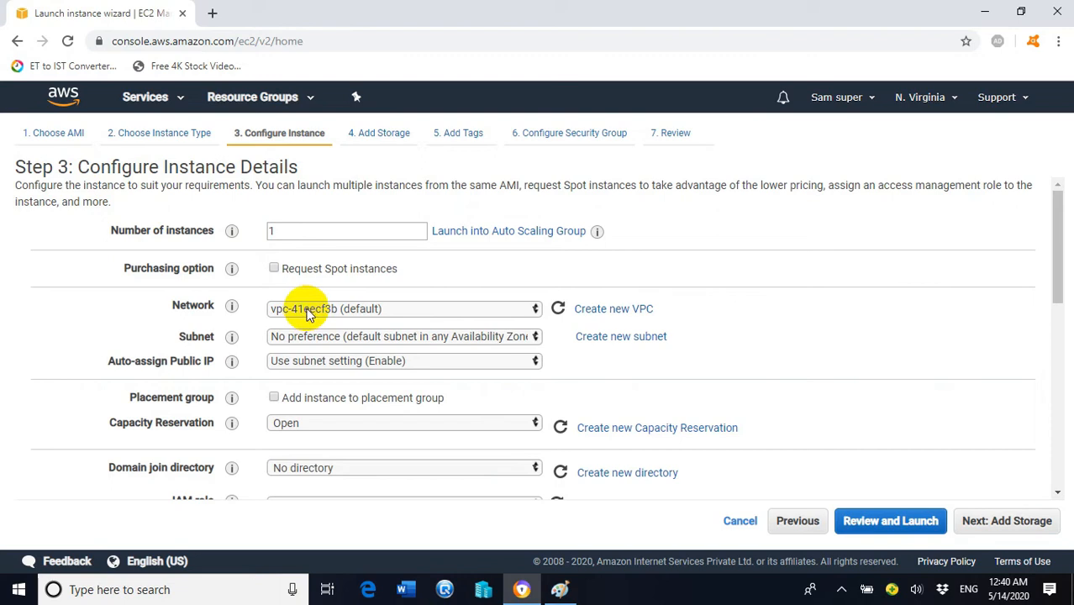
click(501, 313)
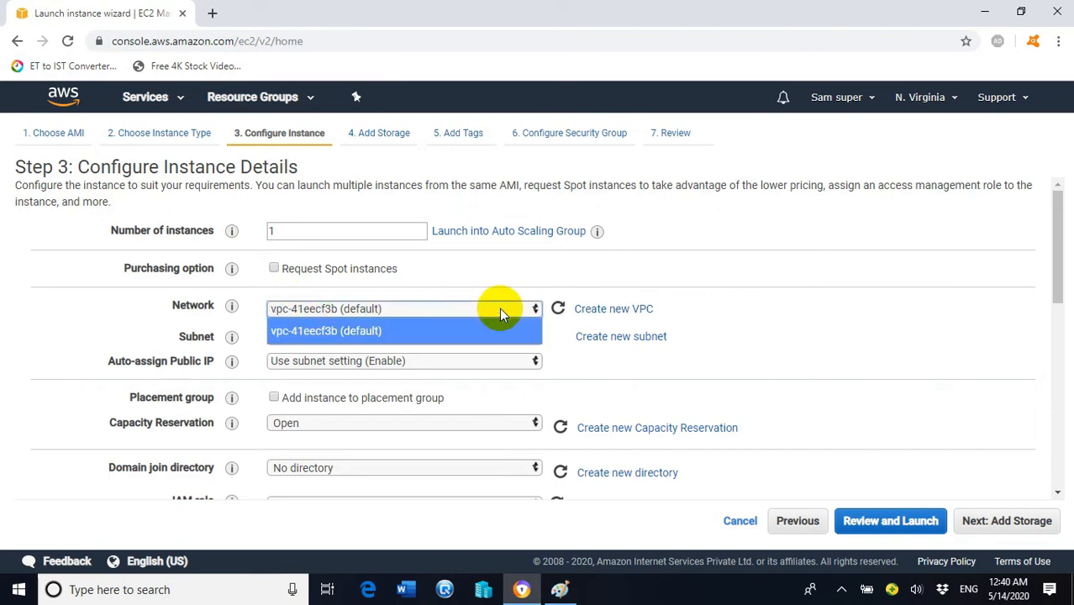
click(499, 310)
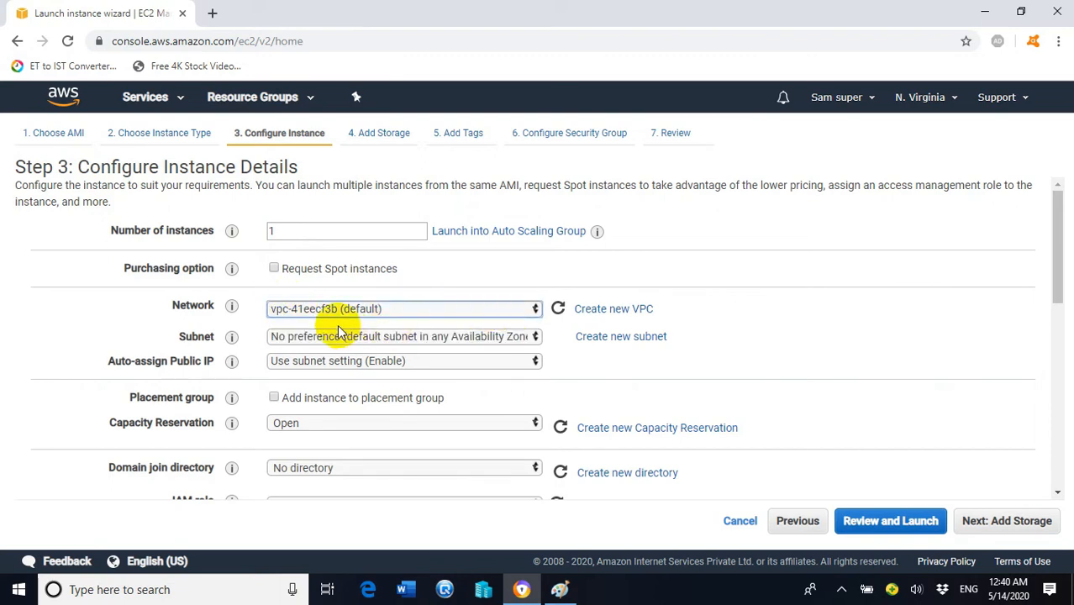
Step: Choose subnet-e7ea4eaa, the default subnet in us-east-1a
click(441, 340)
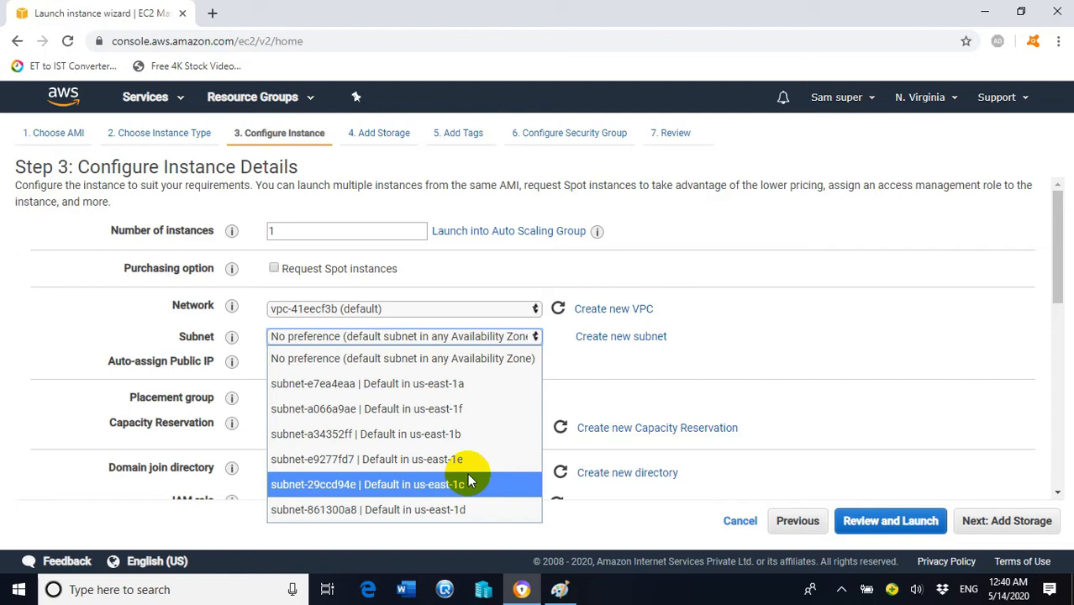
click(468, 391)
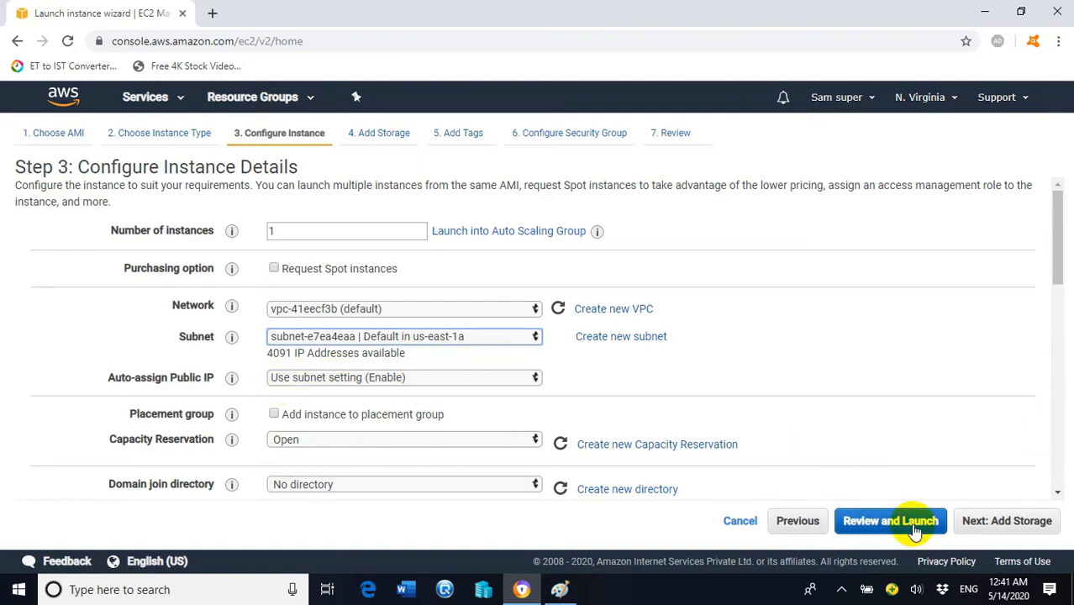
Step: Leave the 30 GiB gp2 root volume unchanged and advance to Step 5: Add Tags
click(983, 523)
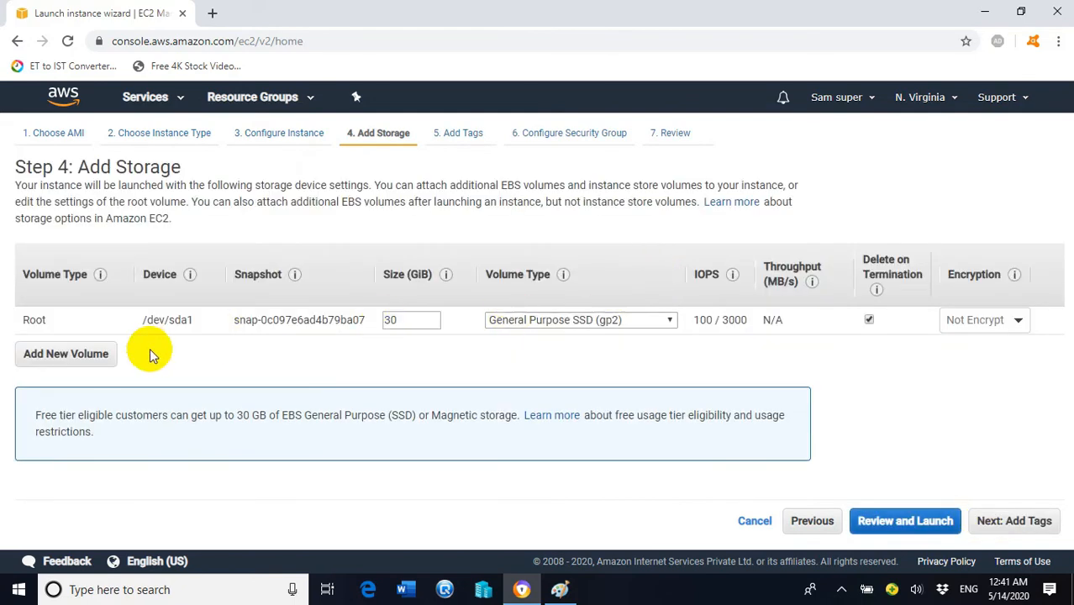
click(995, 520)
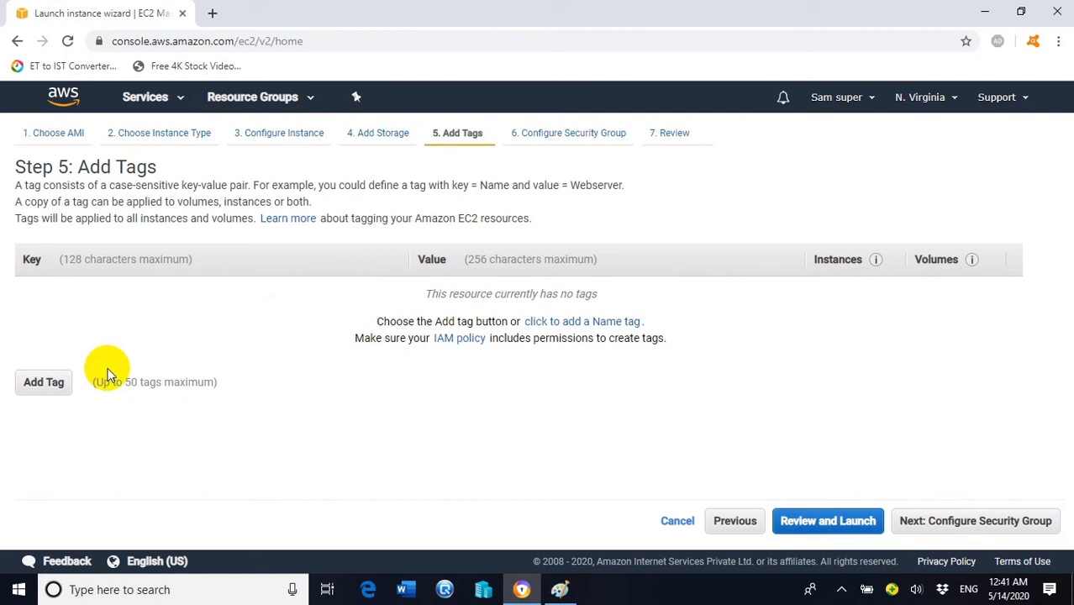
Step: Tag the first instance with Name set to 'Web Server 1', correcting the typo
click(46, 383)
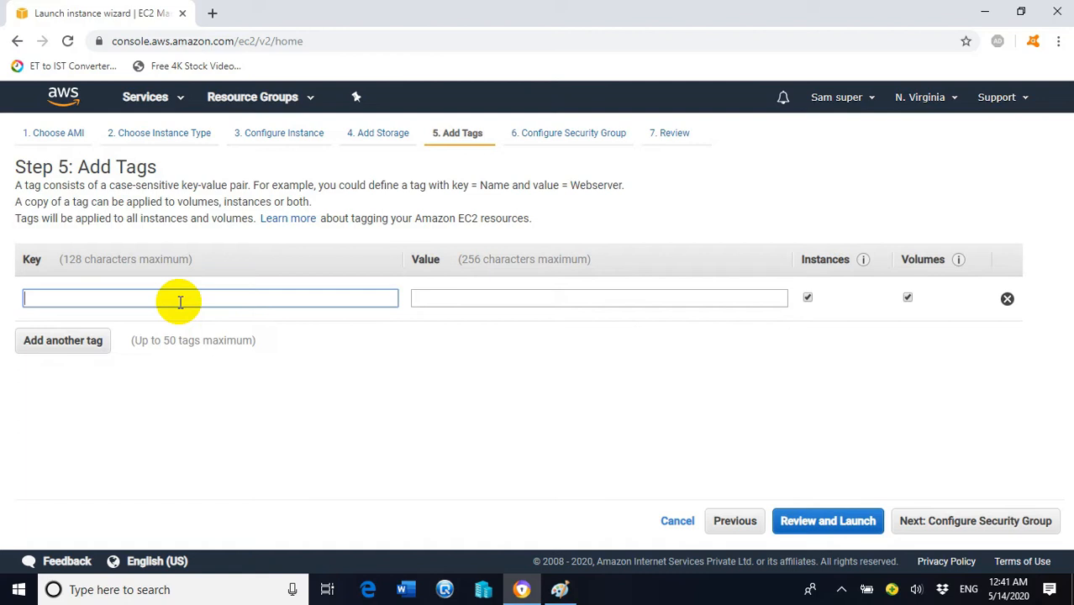
text(Name)
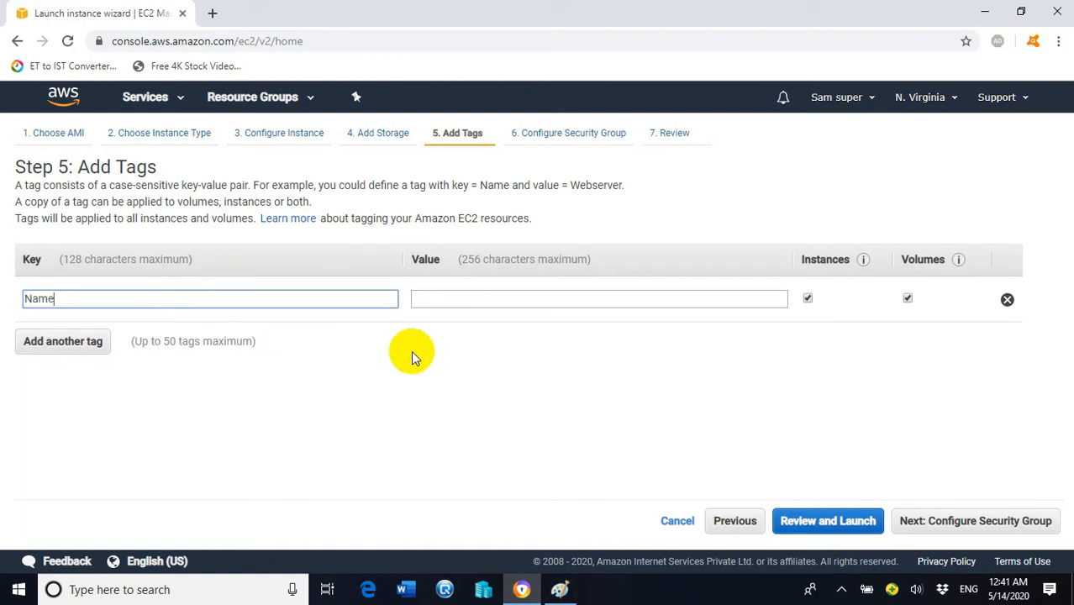
click(468, 301)
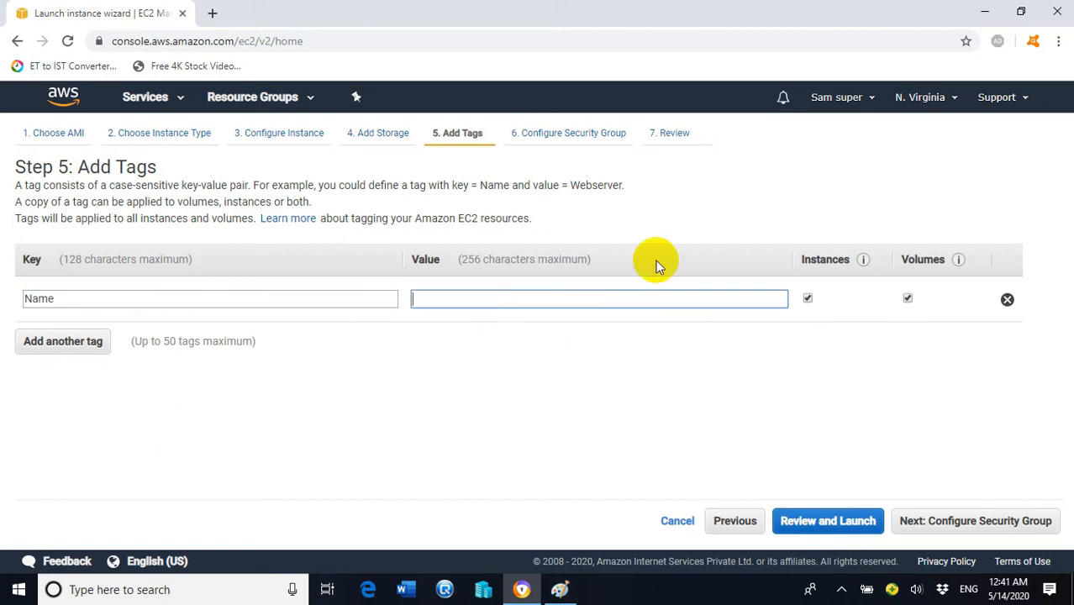
text(Web Servver 1)
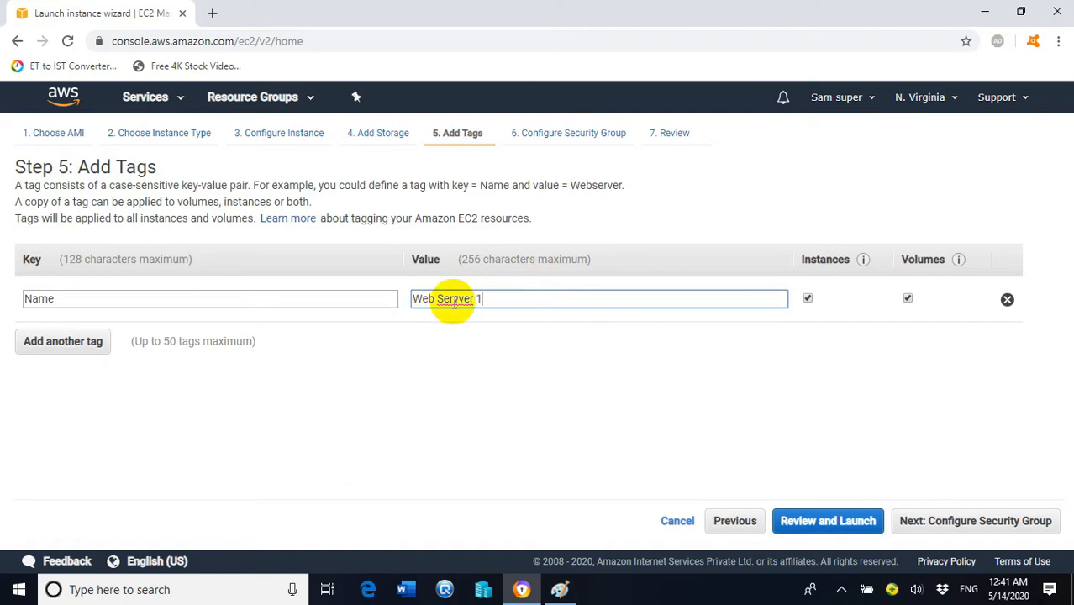
key(BackSpace)
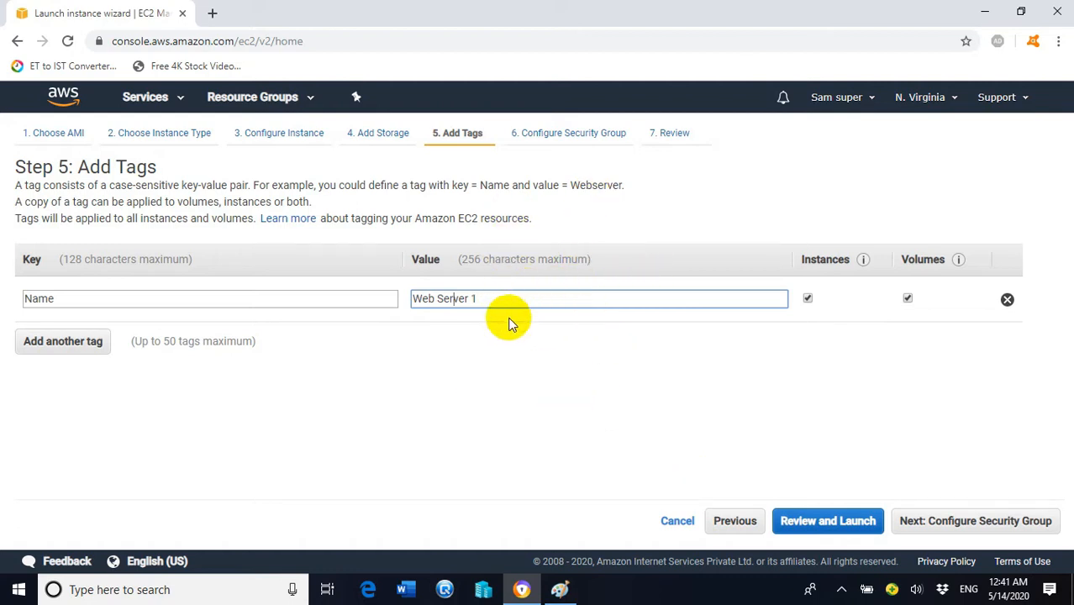
click(928, 528)
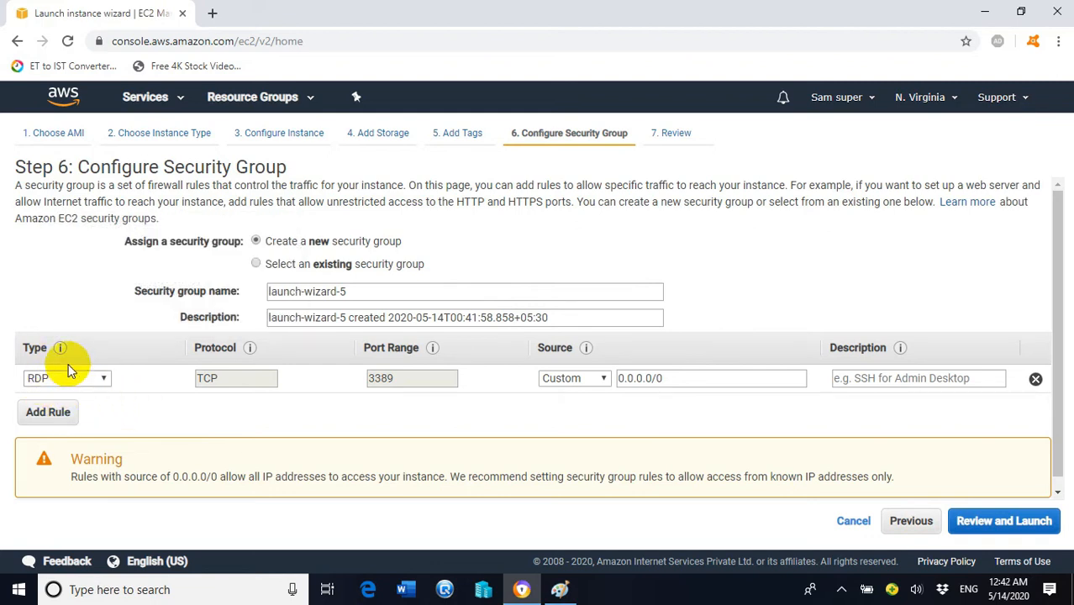
Step: Add HTTP (port 80) and HTTPS (port 443) inbound rules to security group launch-wizard-5
click(50, 413)
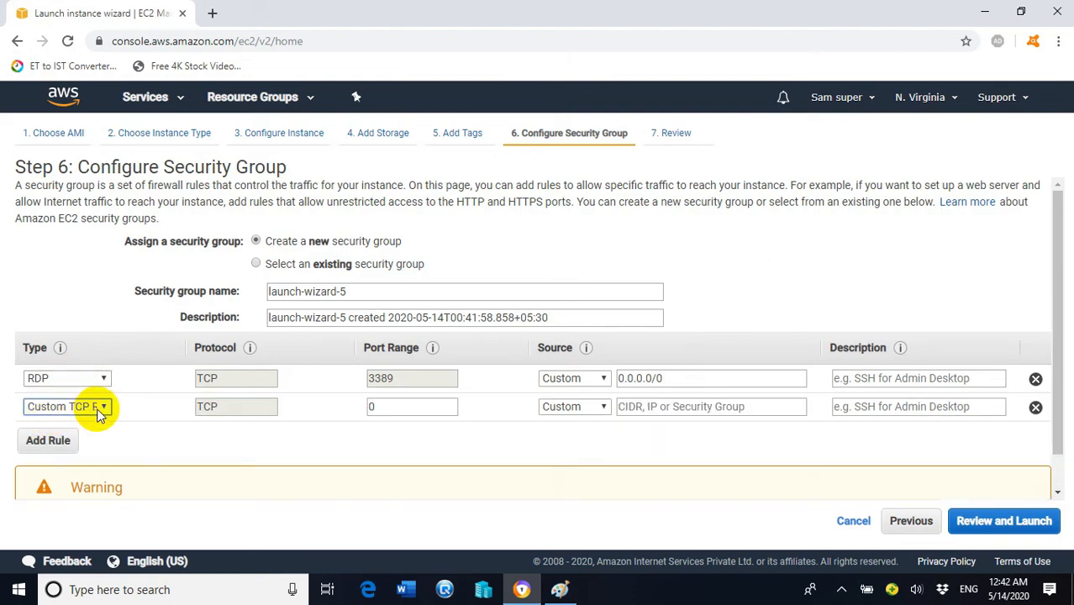
click(99, 410)
scroll(152, 137, down, 3)
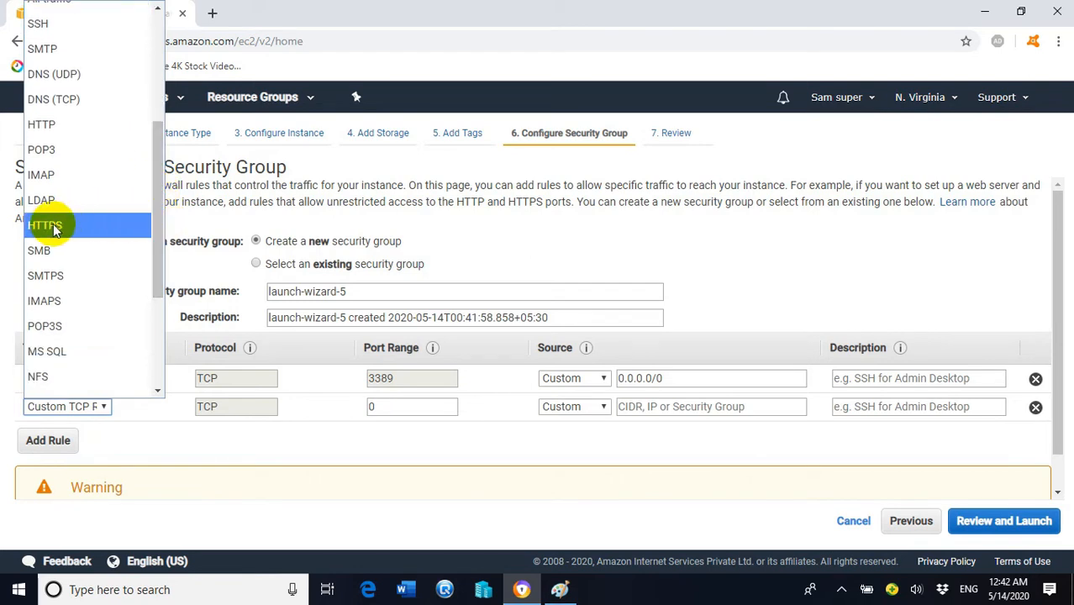
click(48, 124)
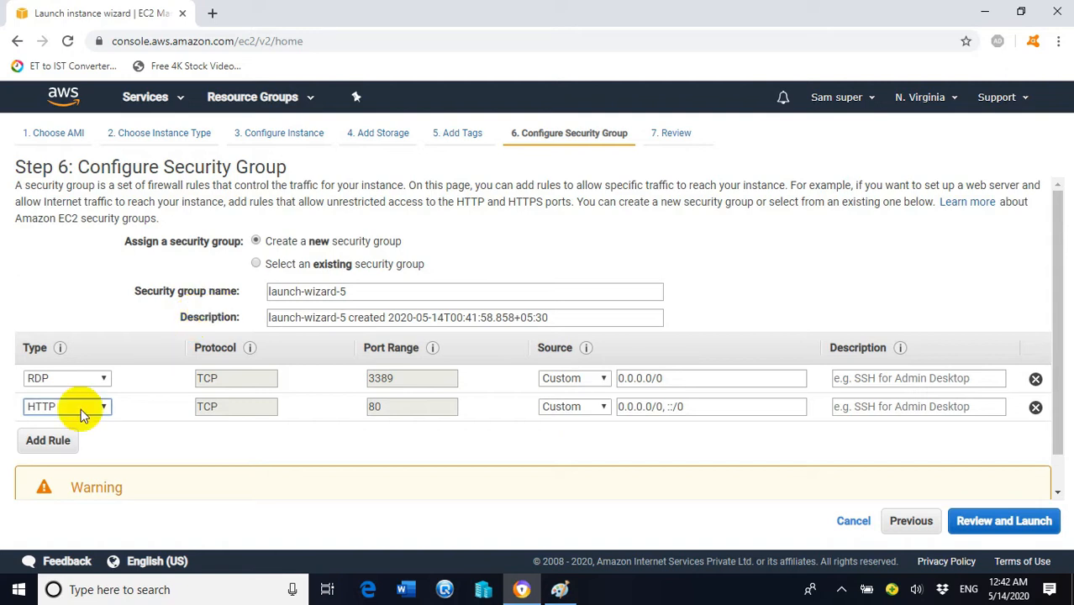
click(63, 444)
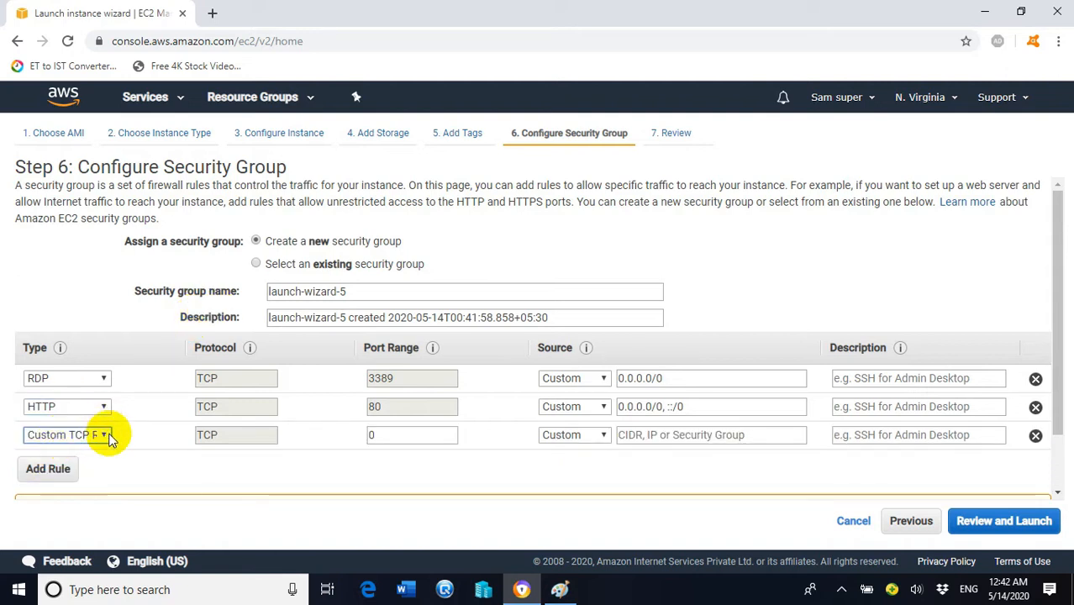
click(92, 435)
drag(161, 157, 147, 269)
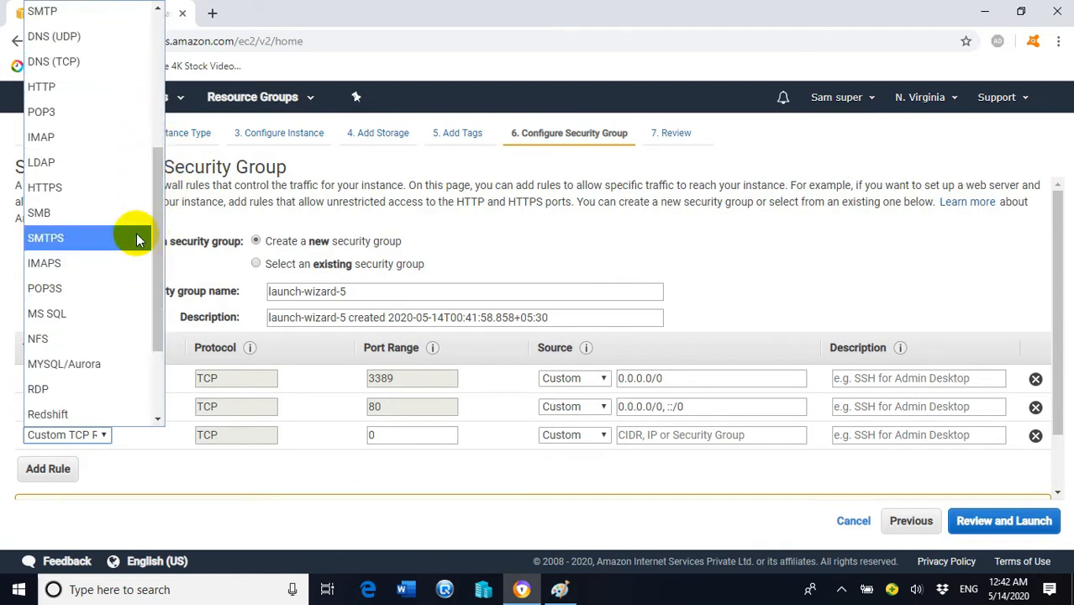
click(71, 189)
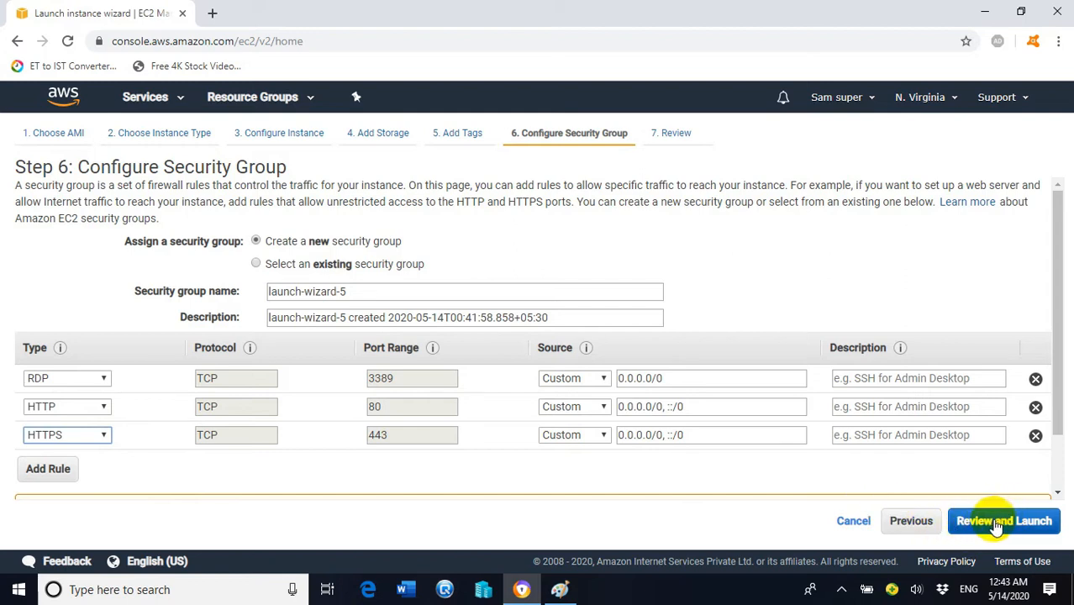
Step: Set the RDP, HTTP and HTTPS rules' Source to Anywhere and go to the launch review
click(601, 379)
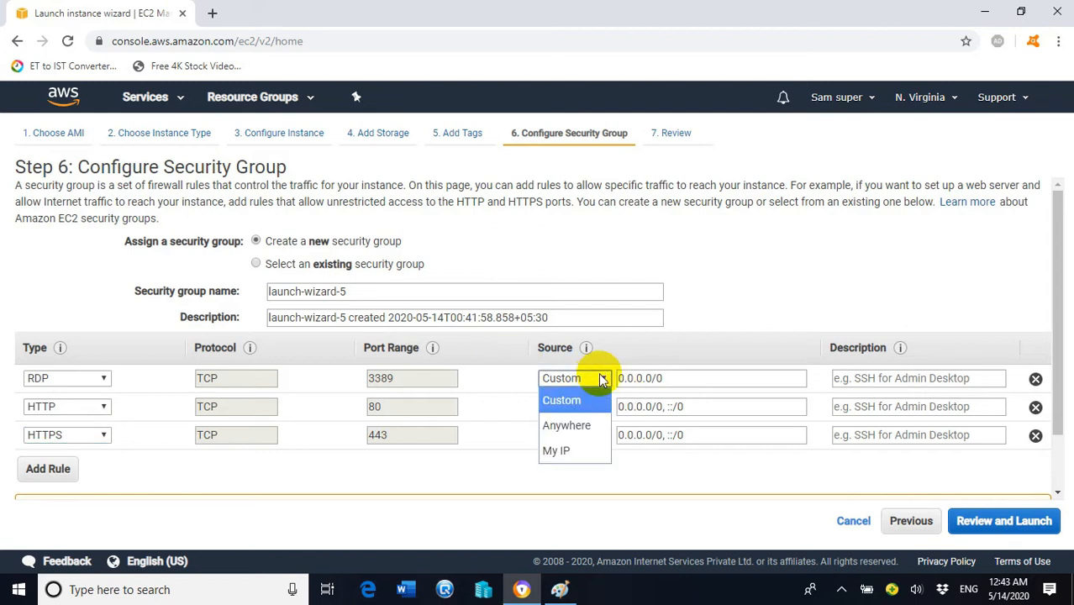
click(566, 426)
click(591, 406)
click(575, 452)
click(588, 436)
click(570, 481)
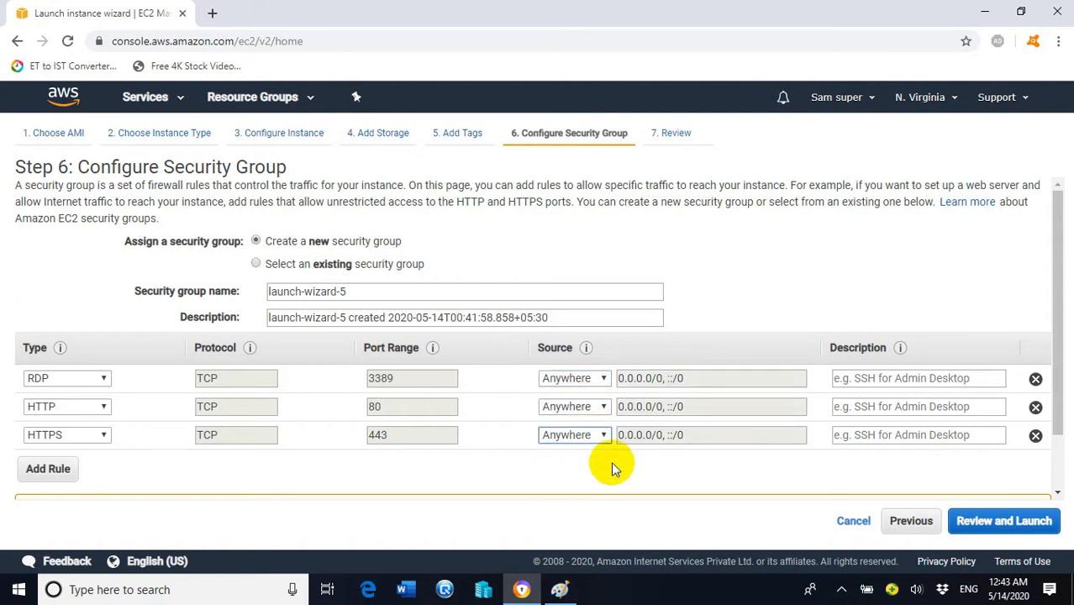
click(1000, 523)
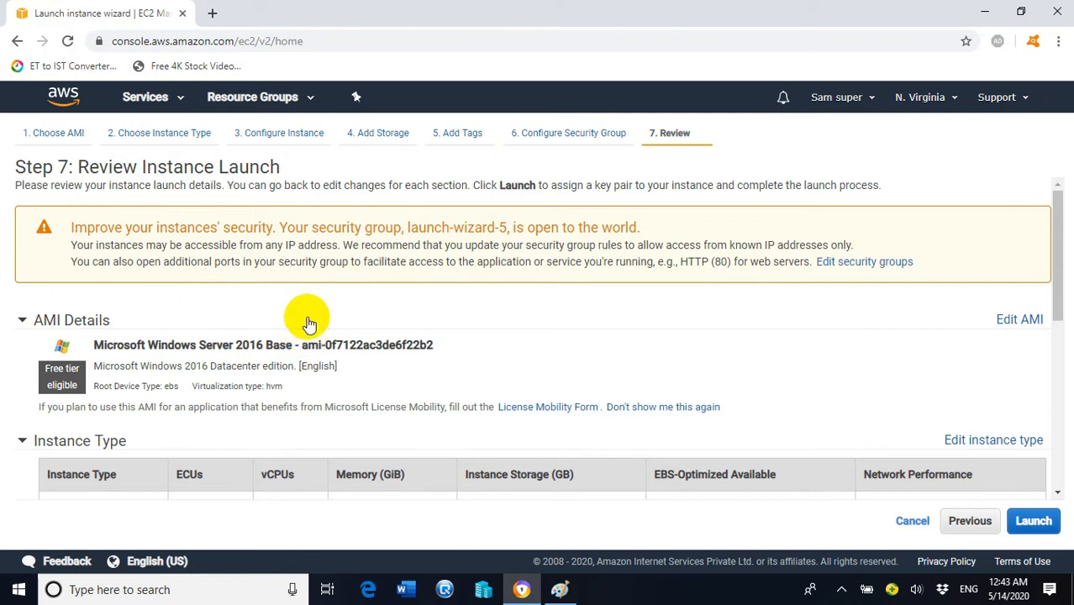
scroll(414, 284, down, 10)
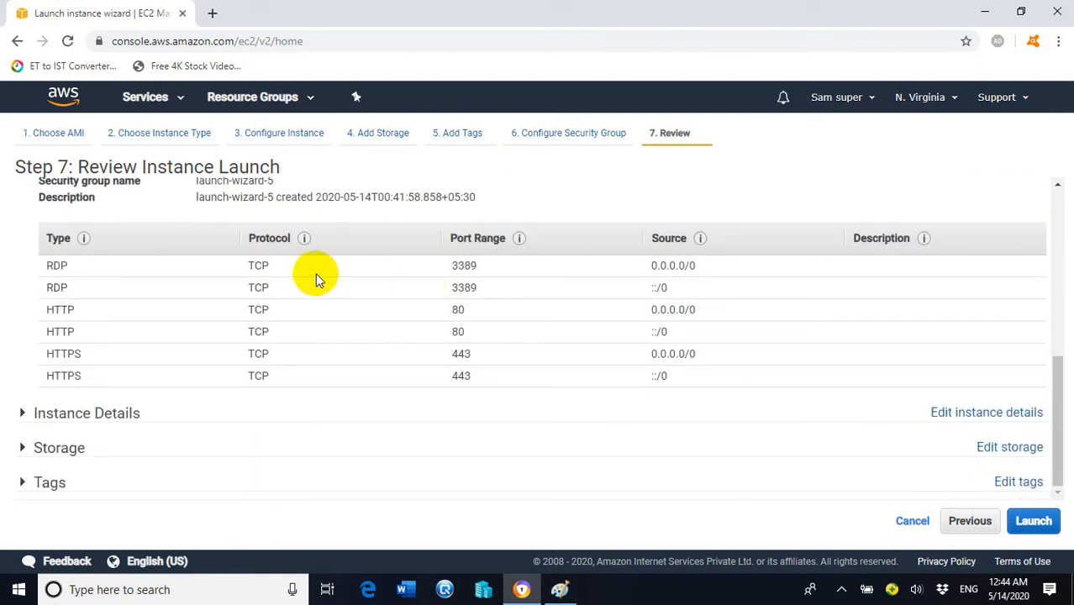
scroll(334, 269, up, 3)
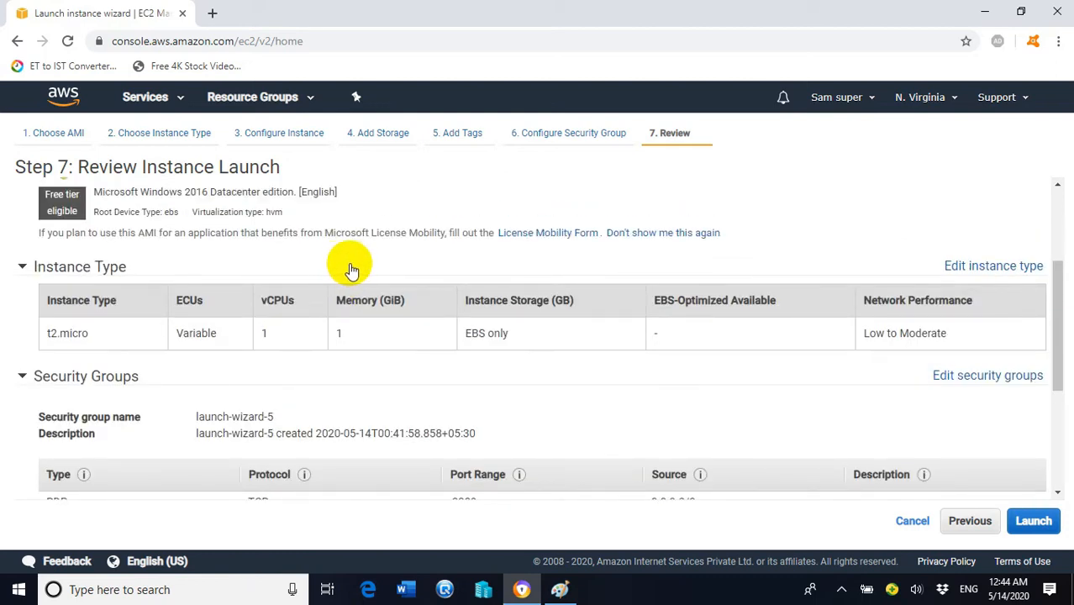
scroll(349, 269, down, 2)
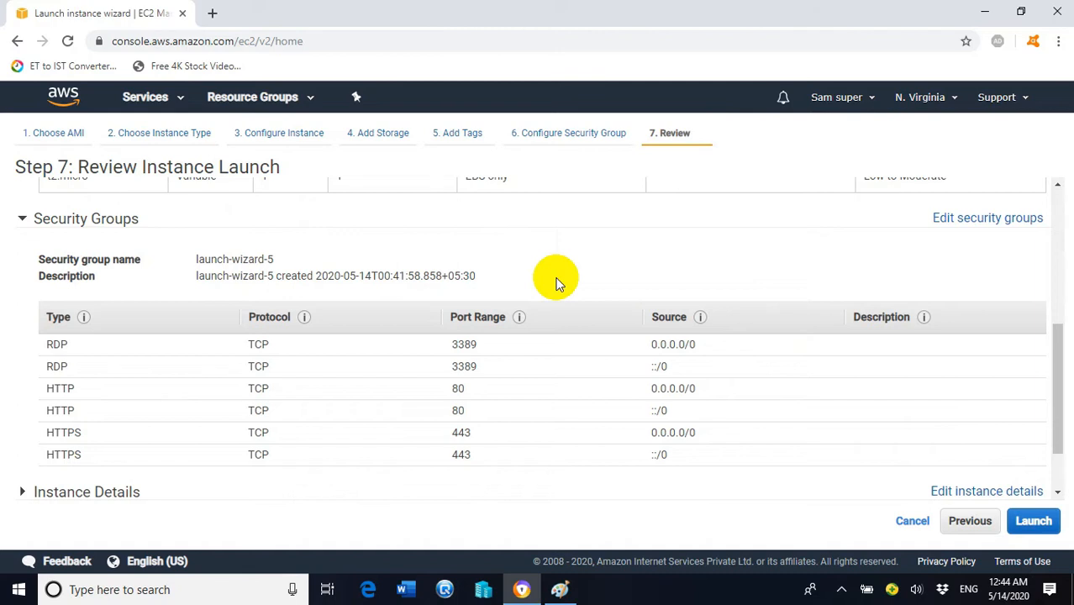
Step: Launch the reviewed instance with existing key pair mykey, acknowledging access to its private key
click(1027, 521)
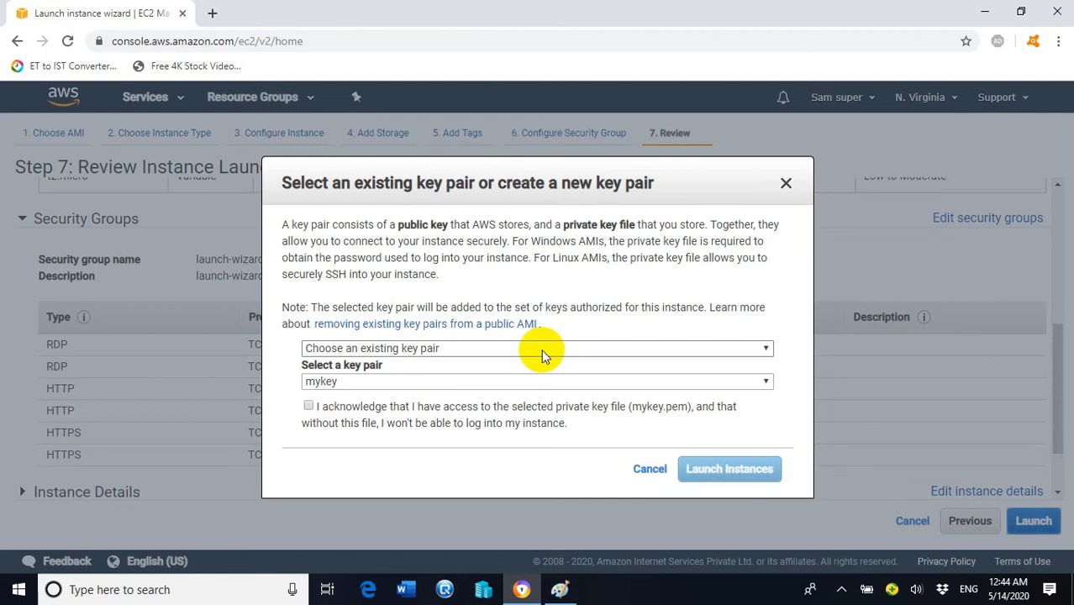
click(624, 347)
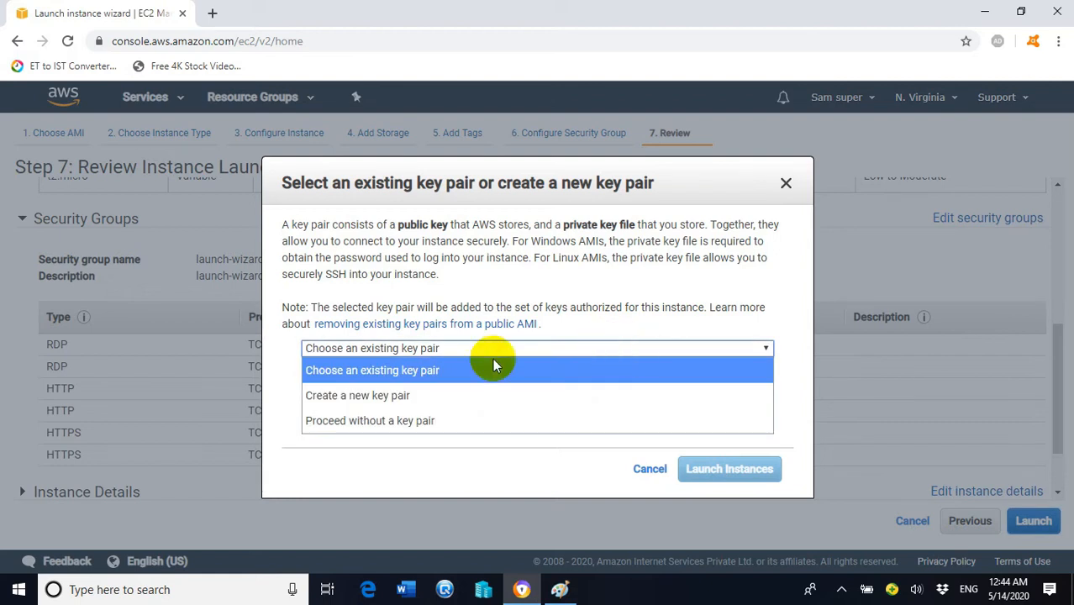
click(399, 375)
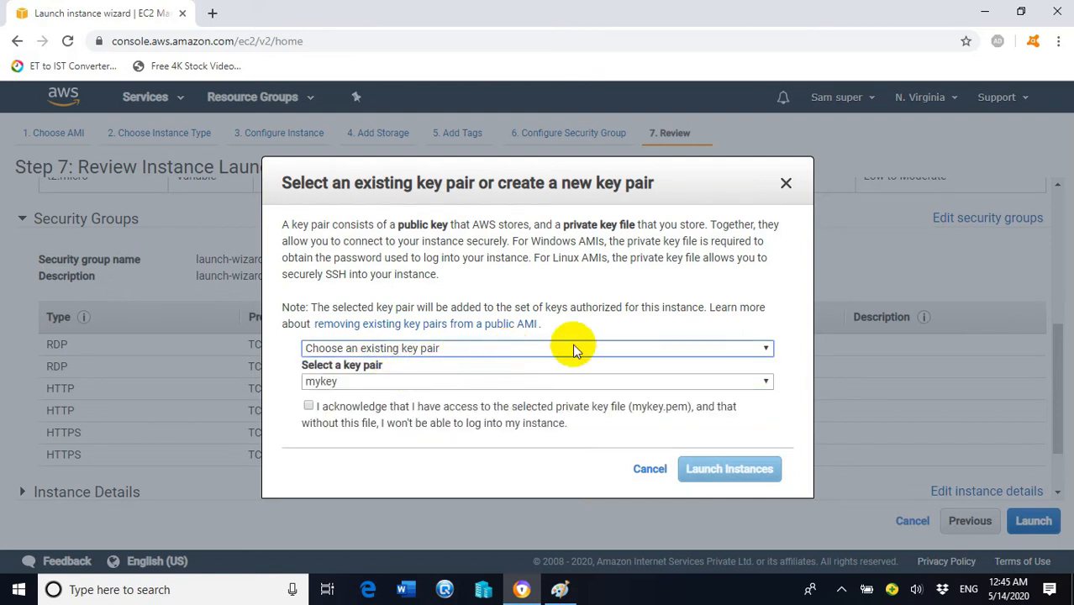
click(605, 347)
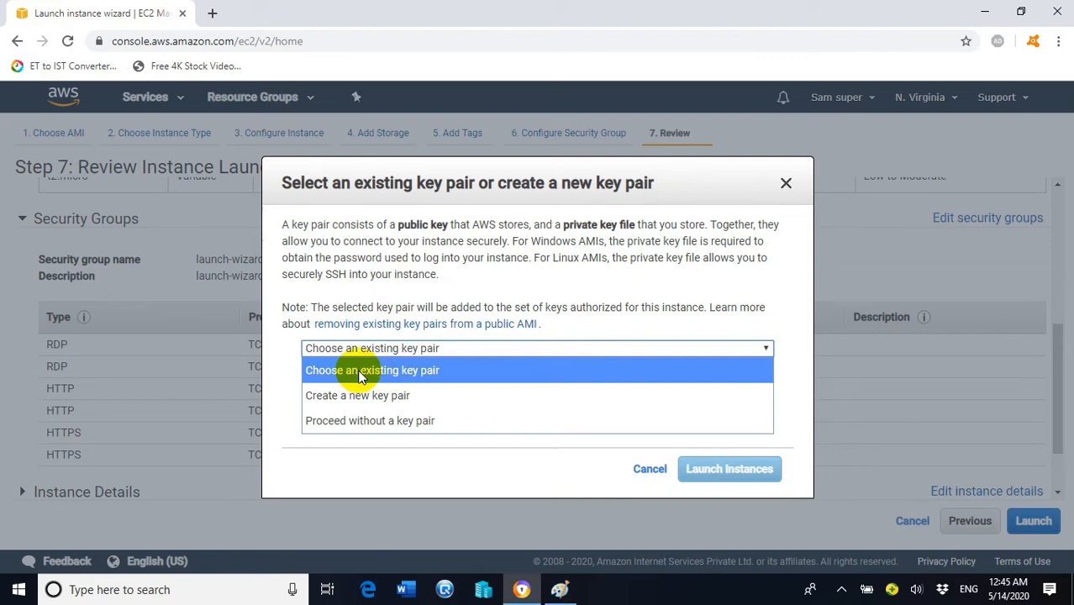
click(424, 371)
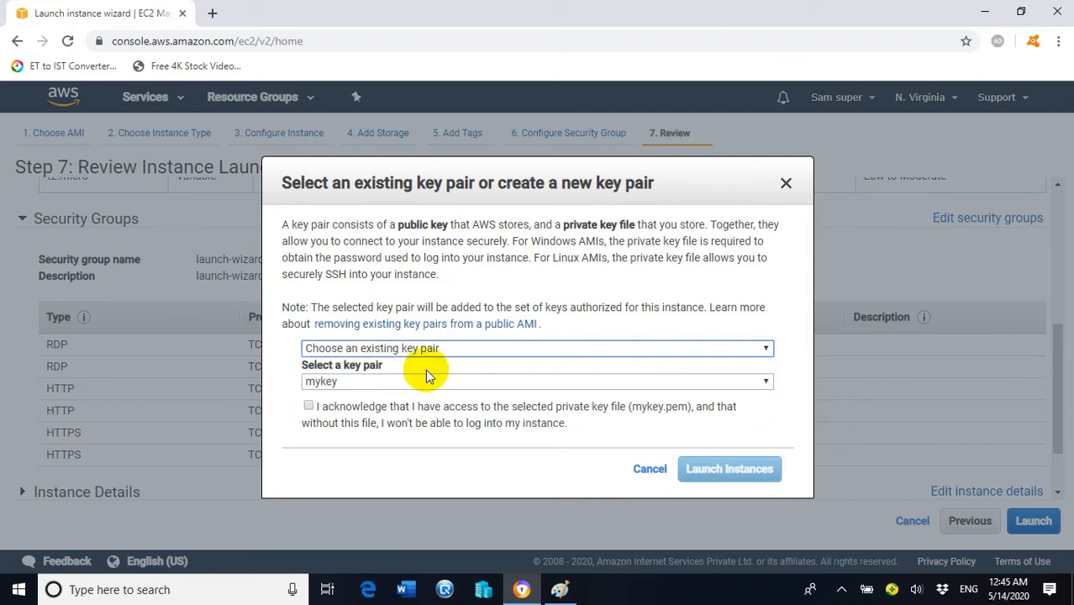
click(379, 382)
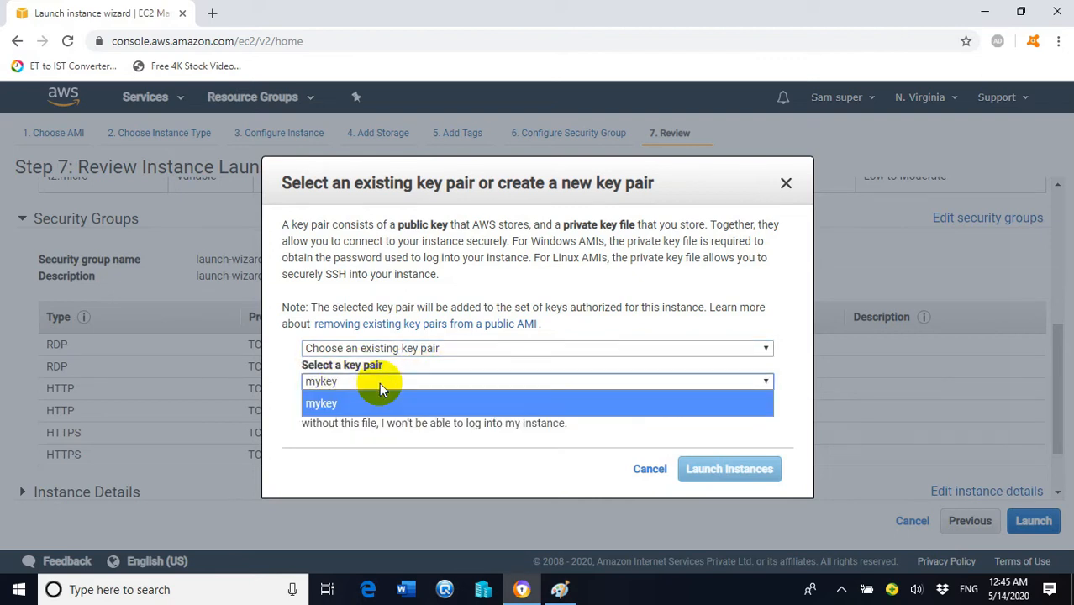
click(330, 407)
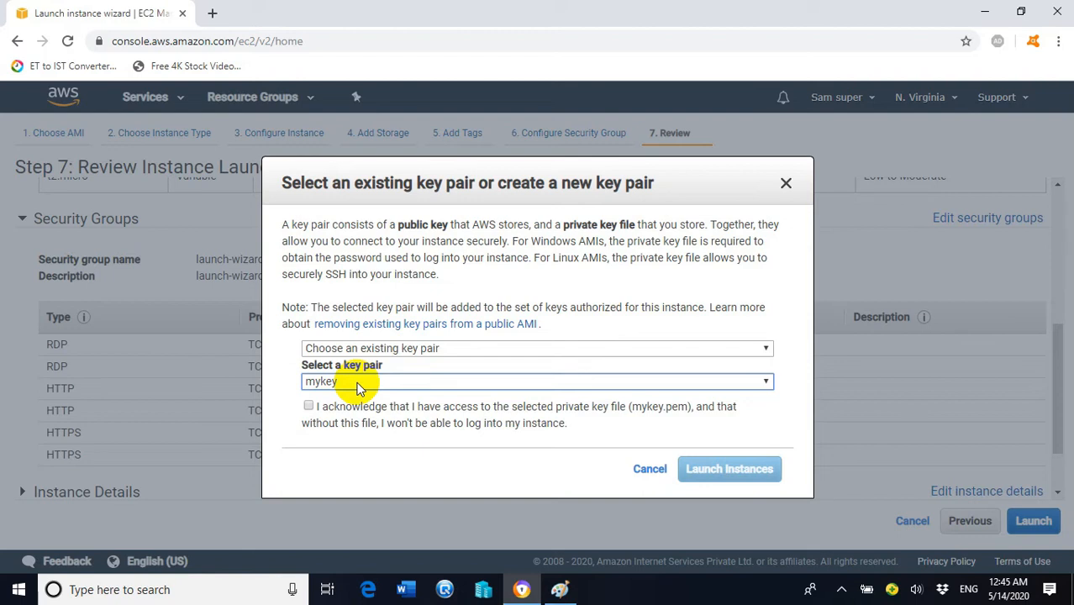
click(309, 406)
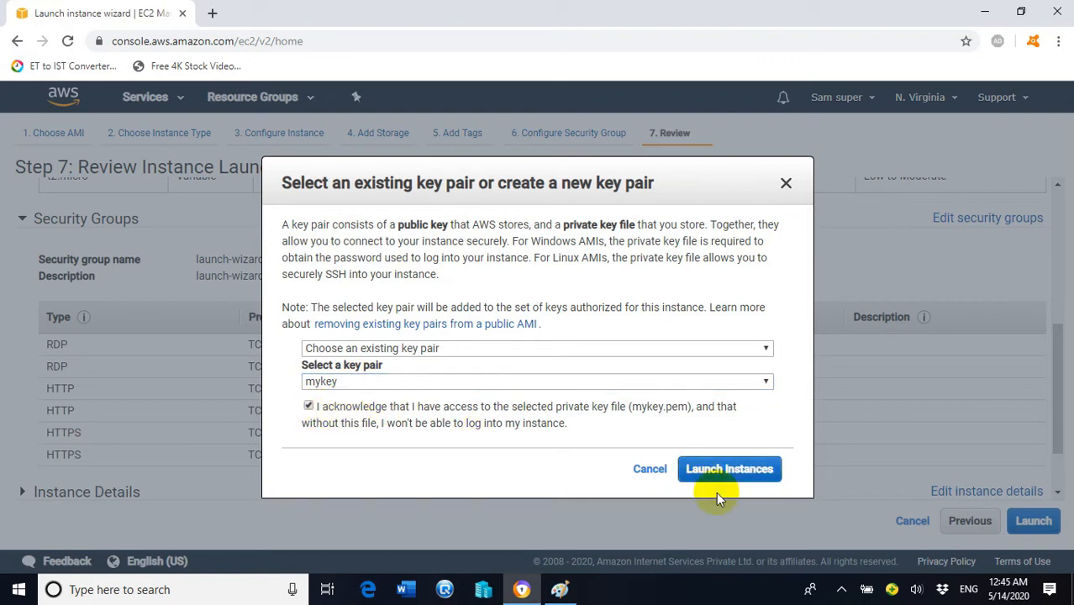
click(735, 472)
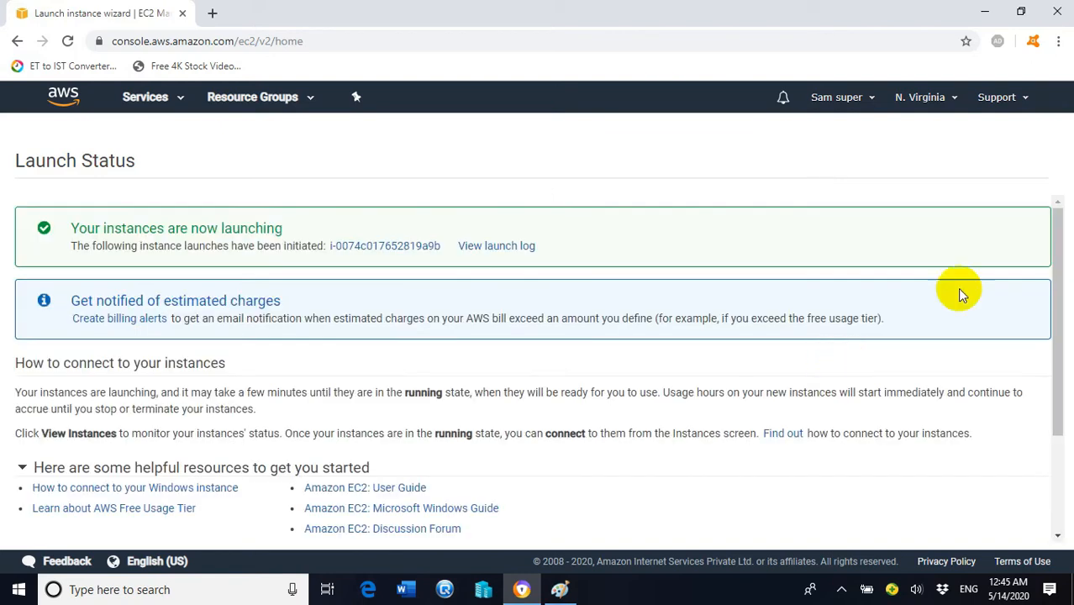
Step: Go from Launch Status to the EC2 Instances list showing Web Server 1 running
drag(1058, 242, 1060, 420)
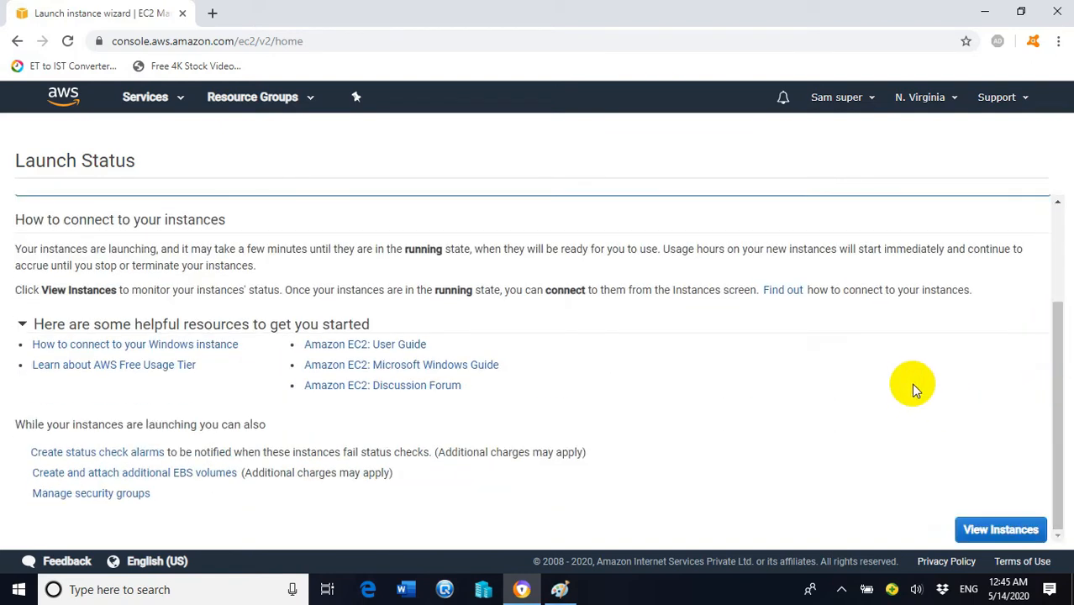
scroll(915, 380, up, 2)
scroll(915, 382, down, 2)
click(998, 531)
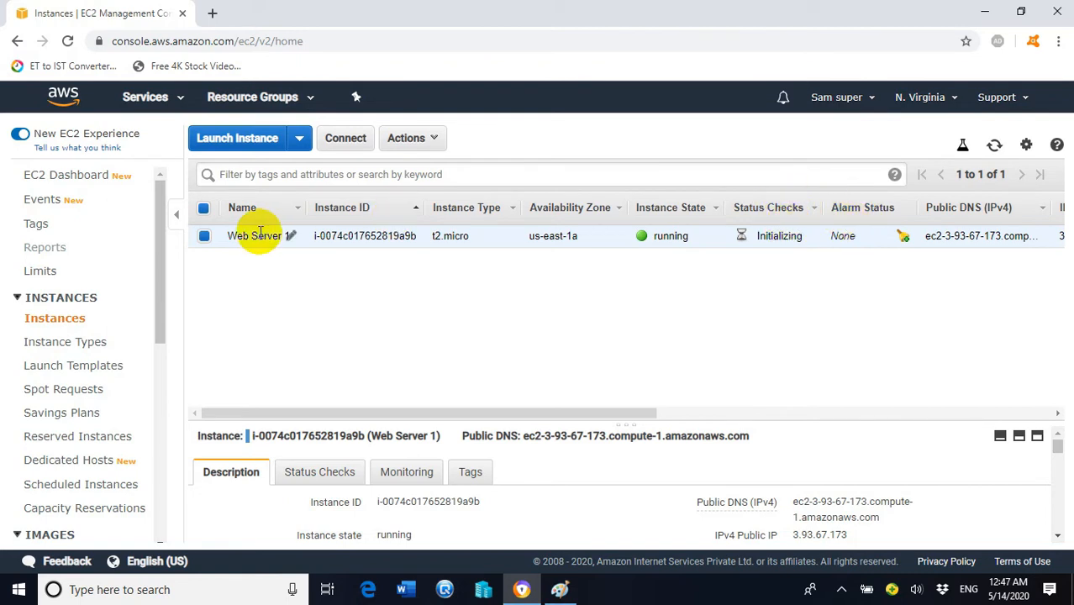
Step: Start a second launch from the Microsoft Windows Server 2016 Base AMI, keeping t2.micro
click(258, 140)
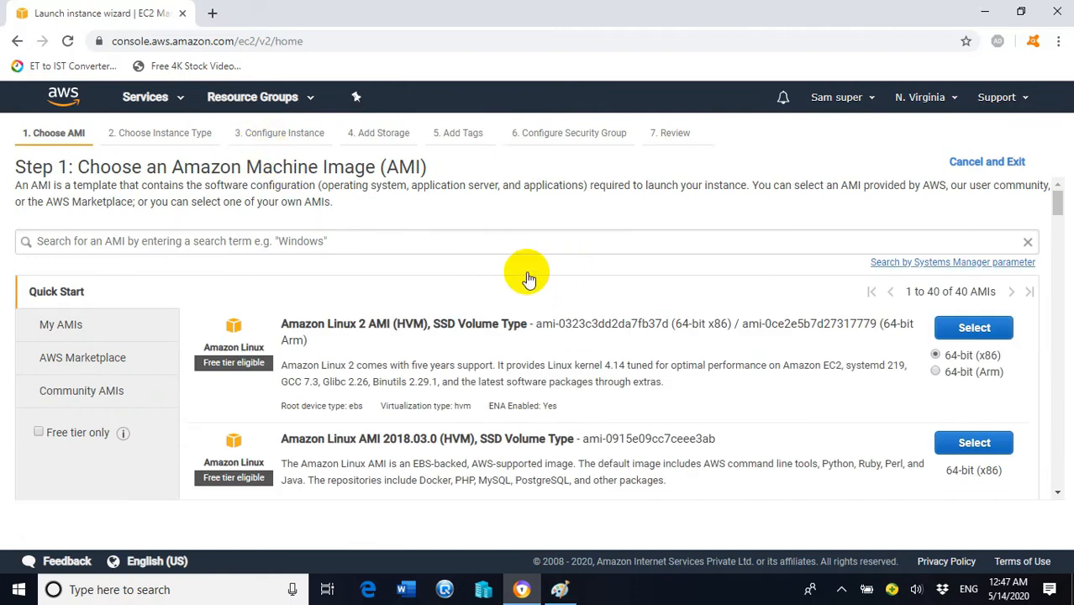
scroll(531, 278, down, 10)
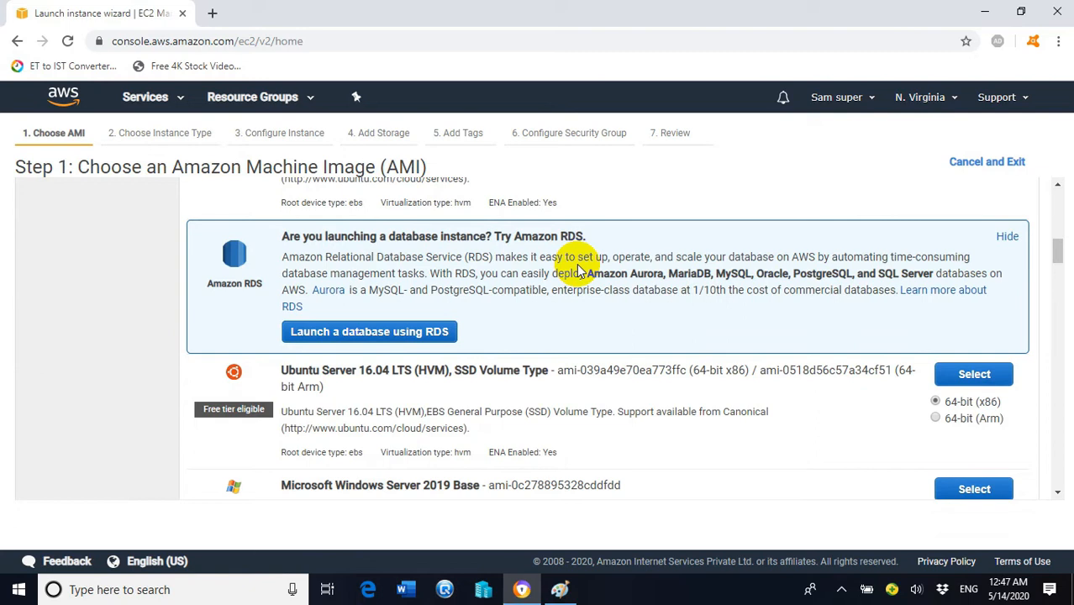
scroll(581, 274, down, 5)
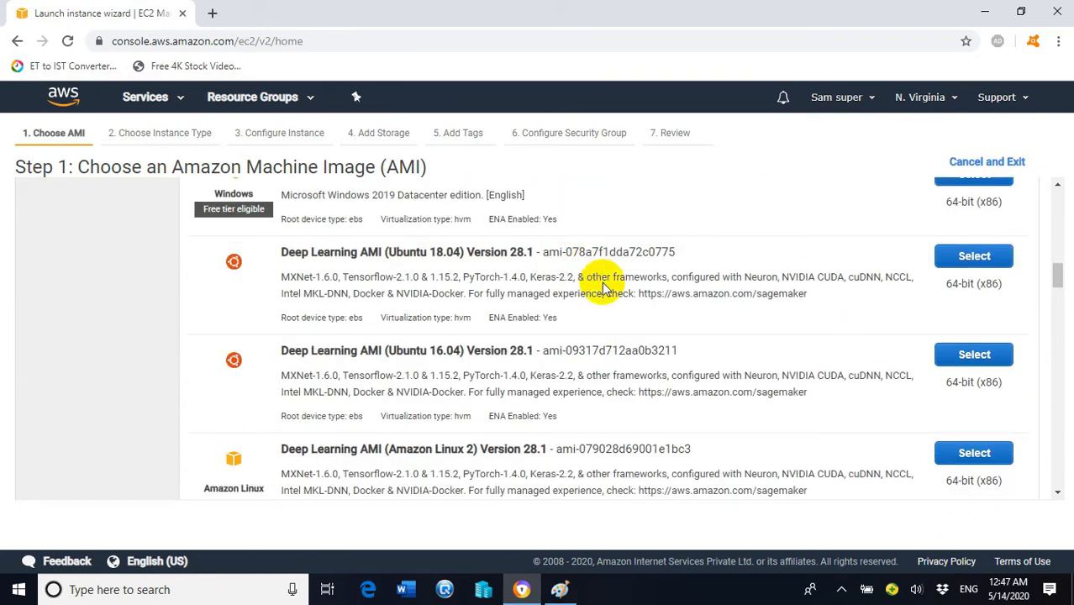
scroll(618, 307, down, 5)
scroll(617, 308, down, 4)
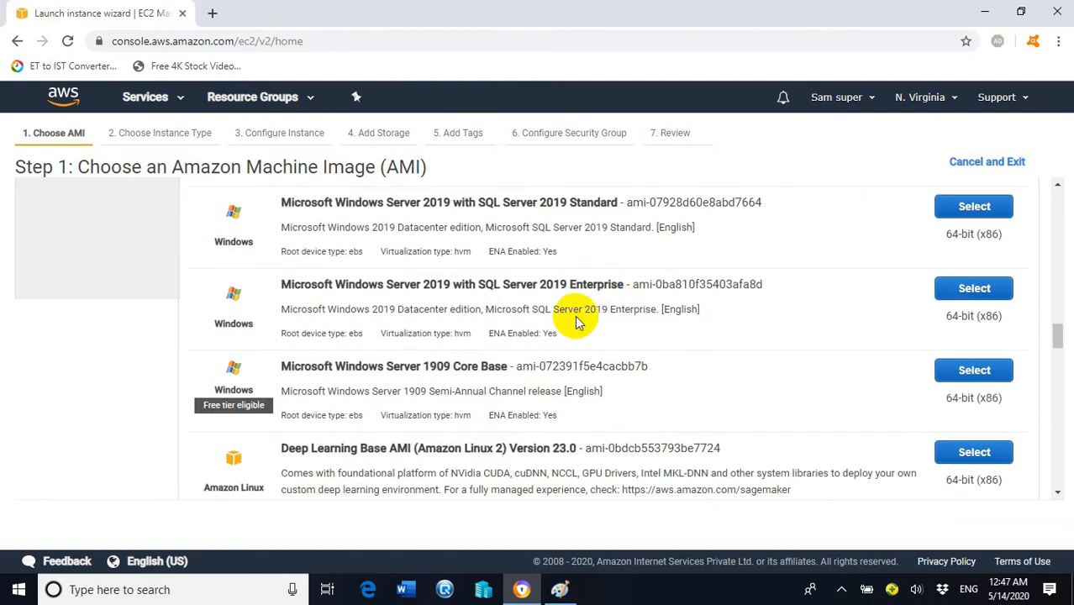
scroll(587, 302, down, 1)
scroll(578, 317, down, 1)
scroll(578, 317, down, 2)
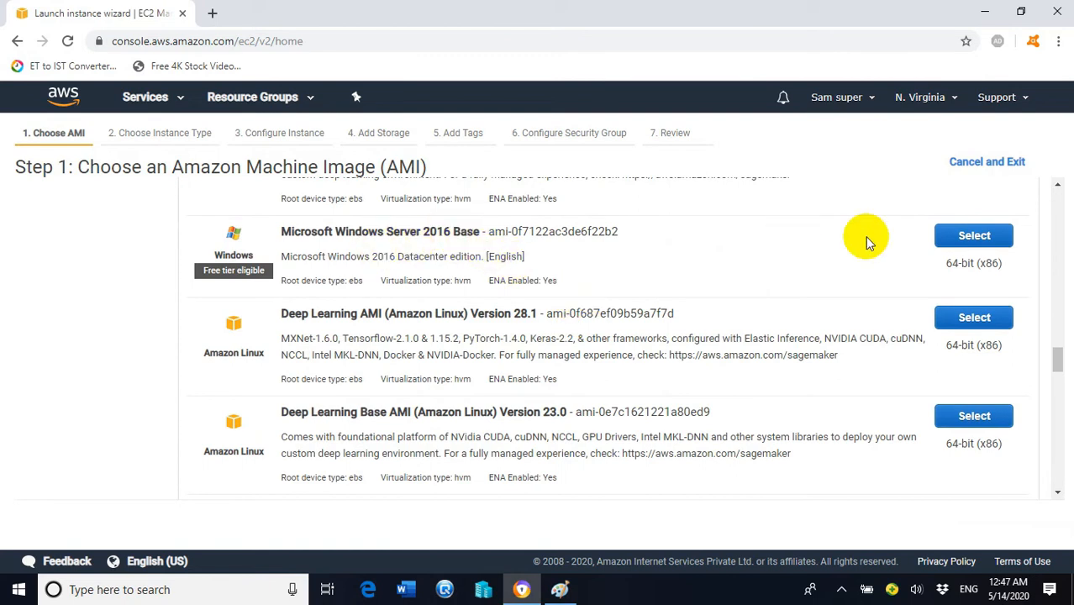
click(962, 234)
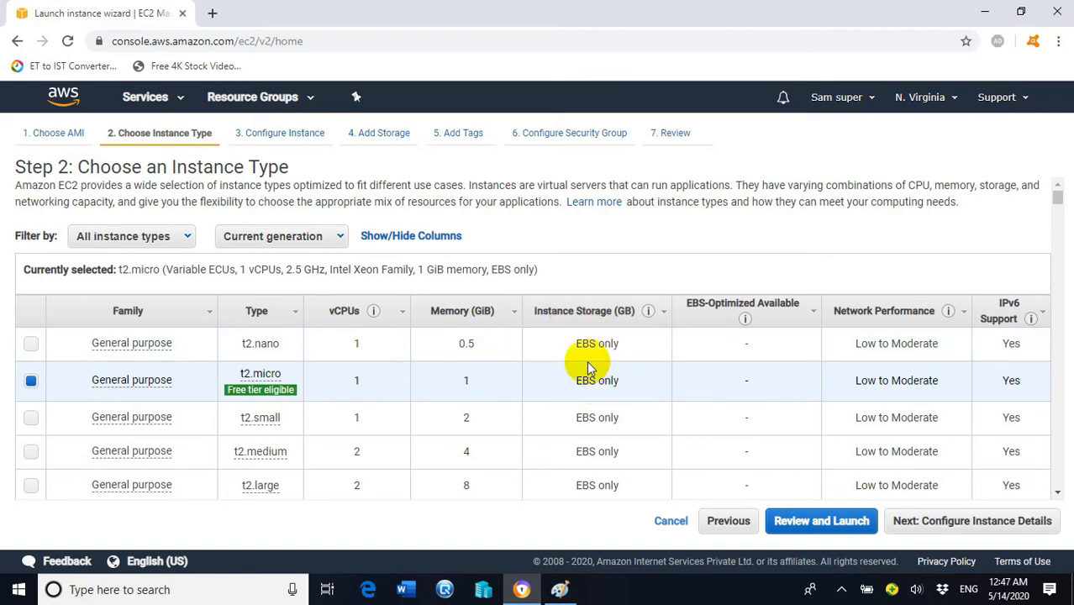
click(945, 526)
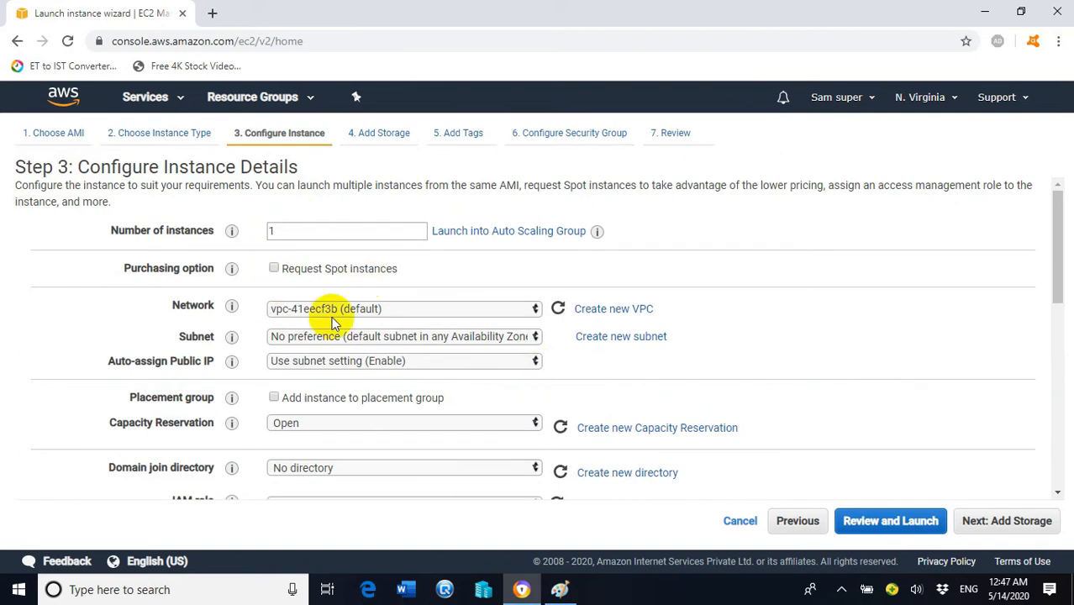
Step: Place the second instance in the us-east-1b default subnet and proceed past storage to tags
click(417, 341)
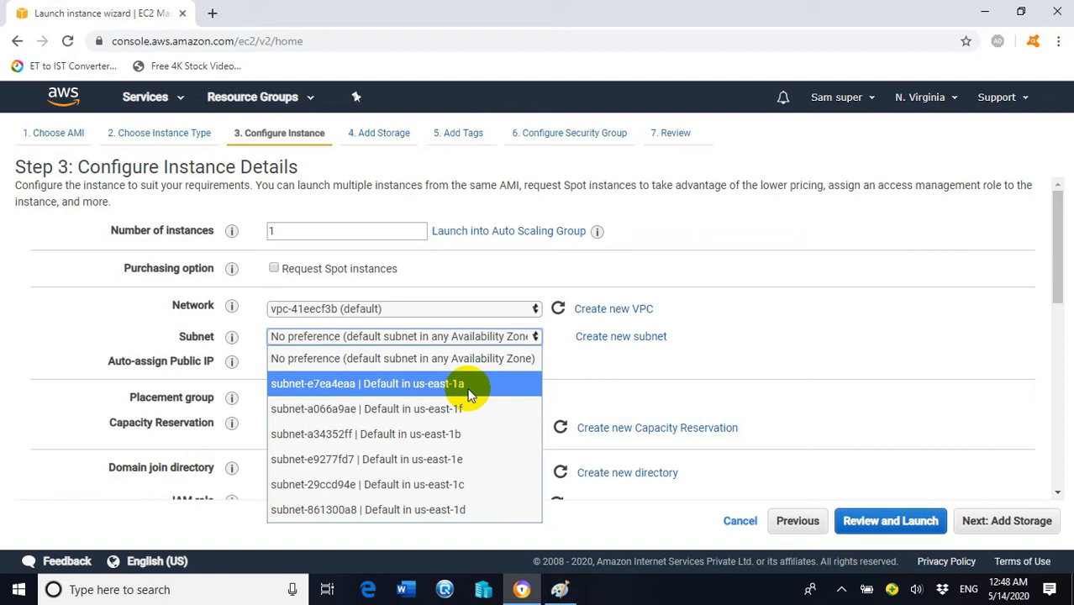
click(454, 433)
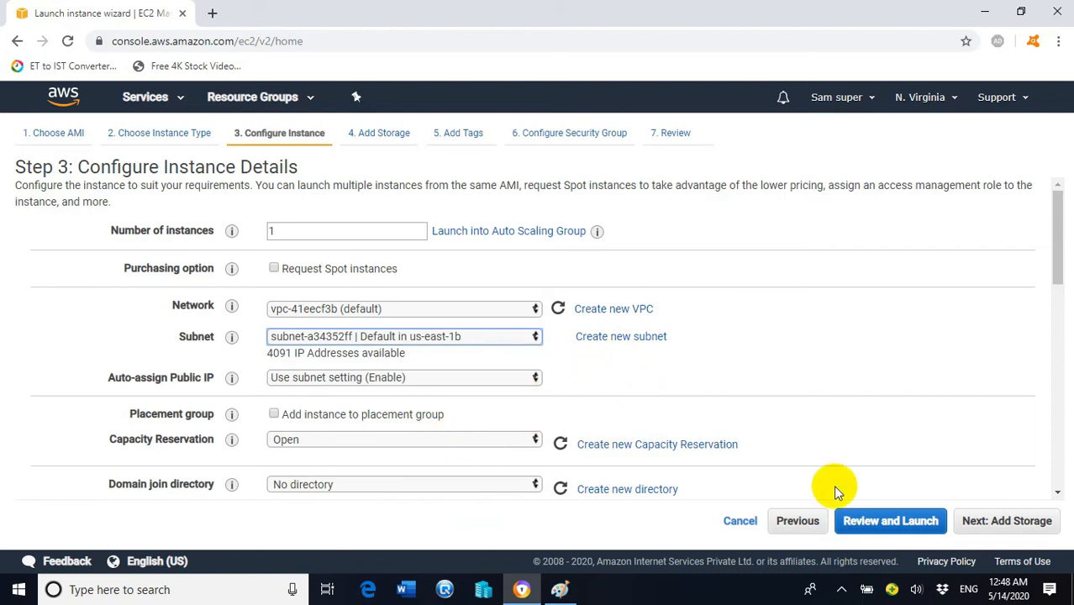
click(975, 523)
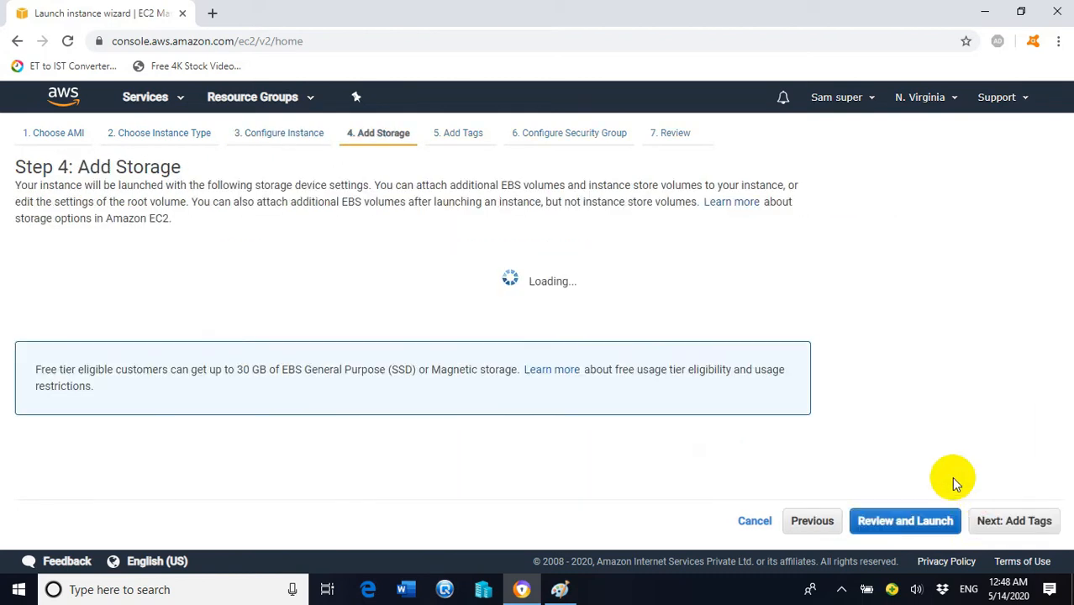
click(990, 521)
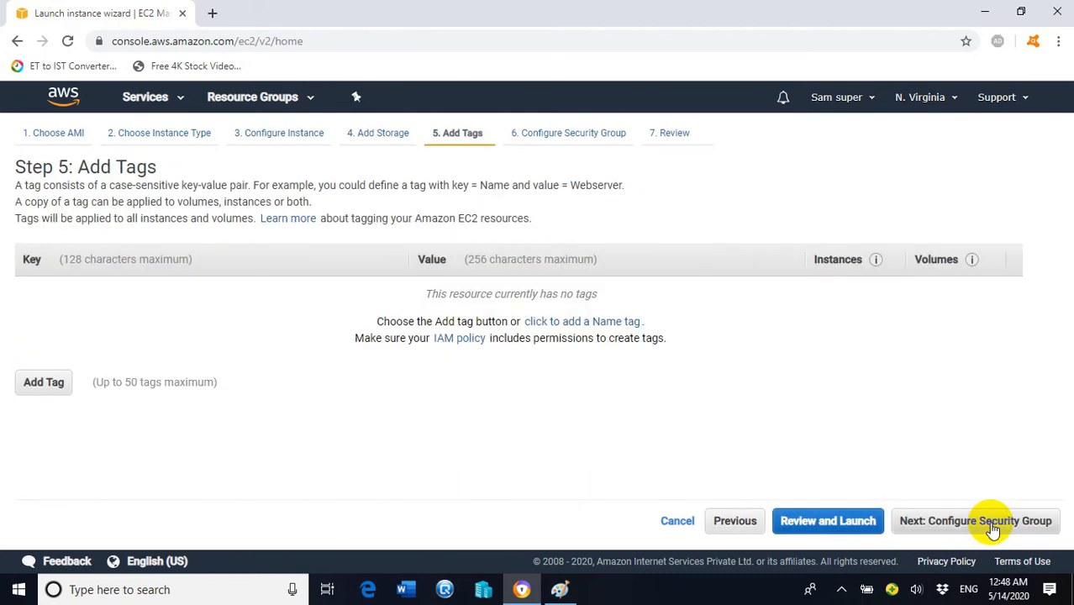
Step: Tag the second instance with Name set to 'Web Server2'
click(42, 382)
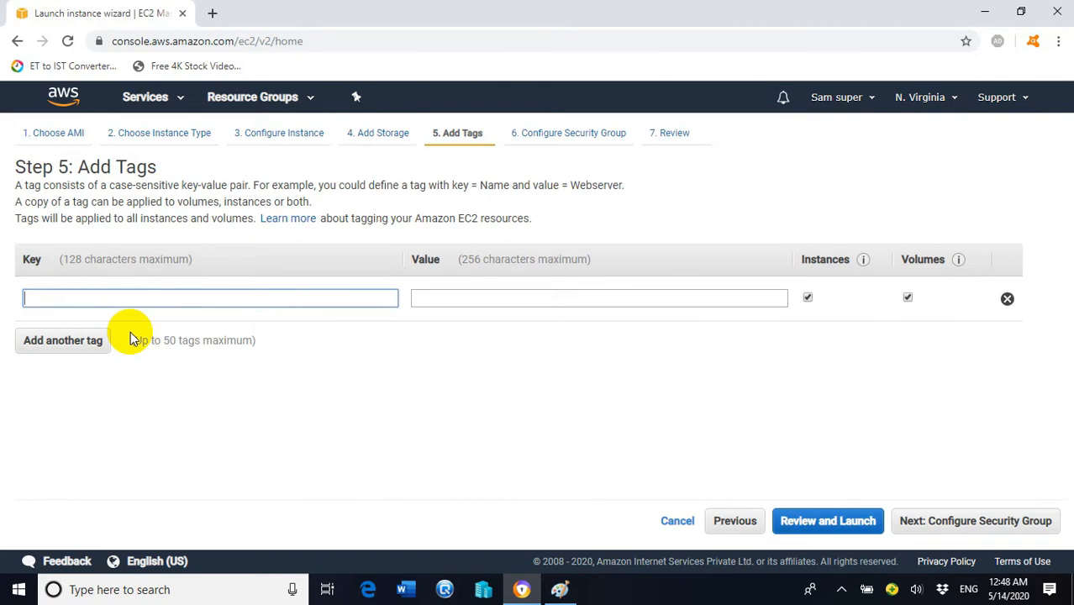
text(Nsme)
key(BackSpace)
key(BackSpace)
key(BackSpace)
text(ame)
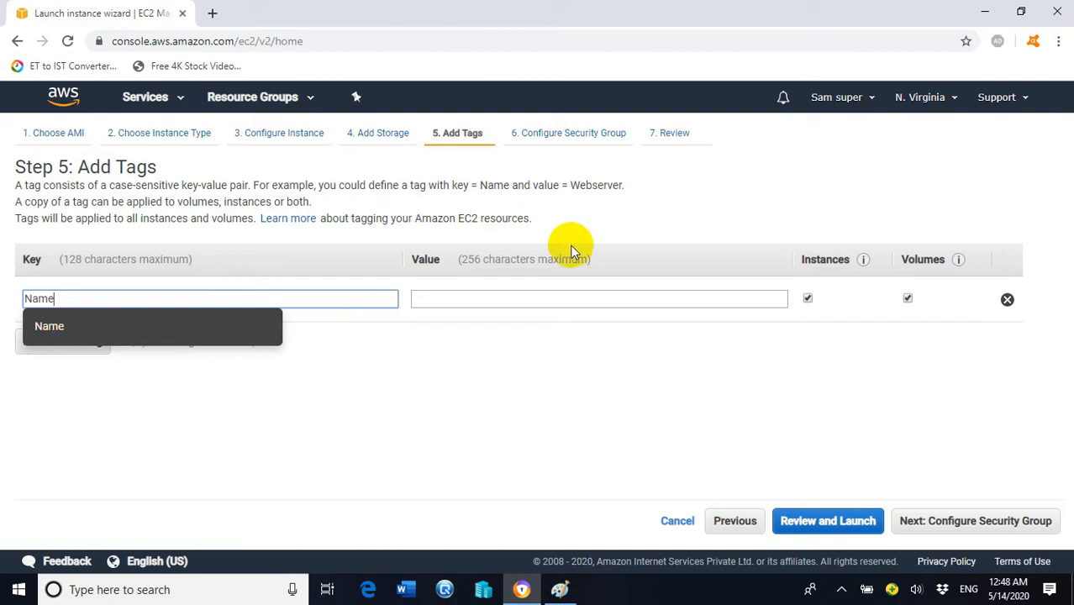
click(553, 299)
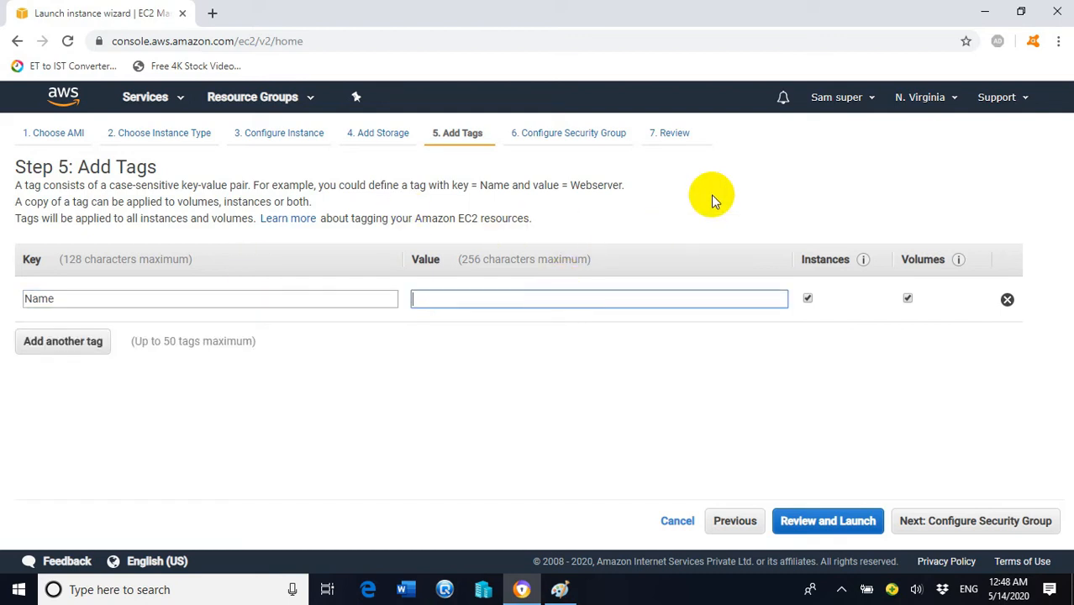
text(Web Server2)
click(635, 375)
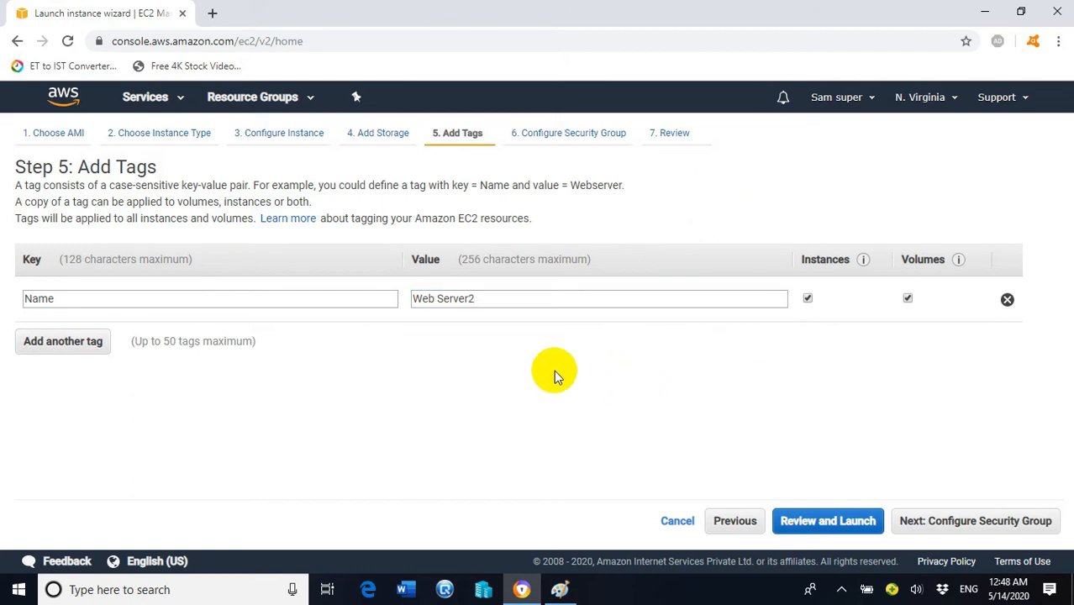
click(948, 524)
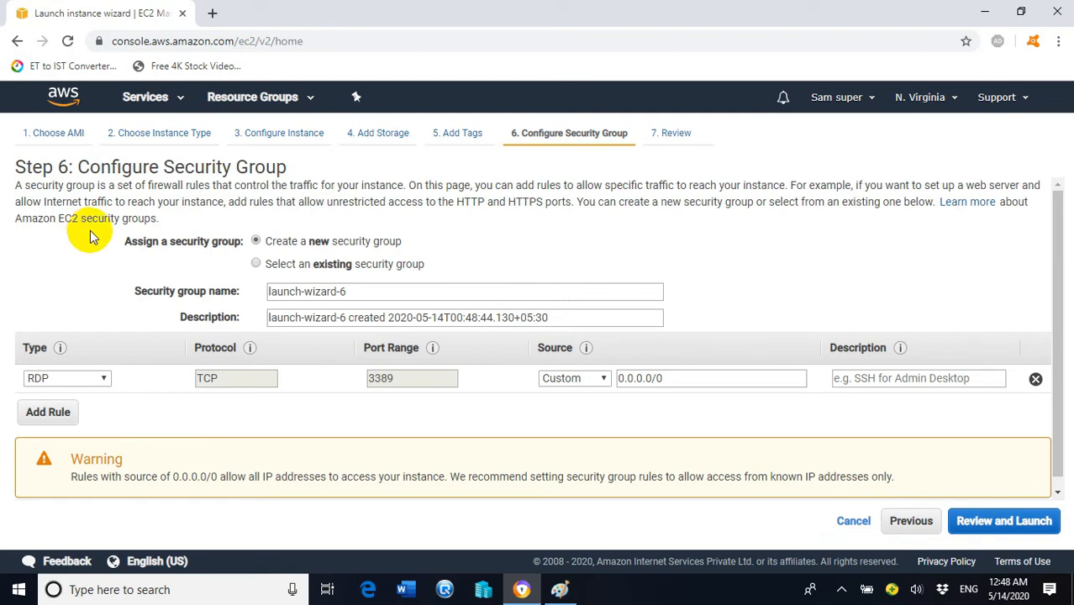
Step: Add HTTP (port 80) and HTTPS (port 443) inbound rules to launch-wizard-6
click(65, 411)
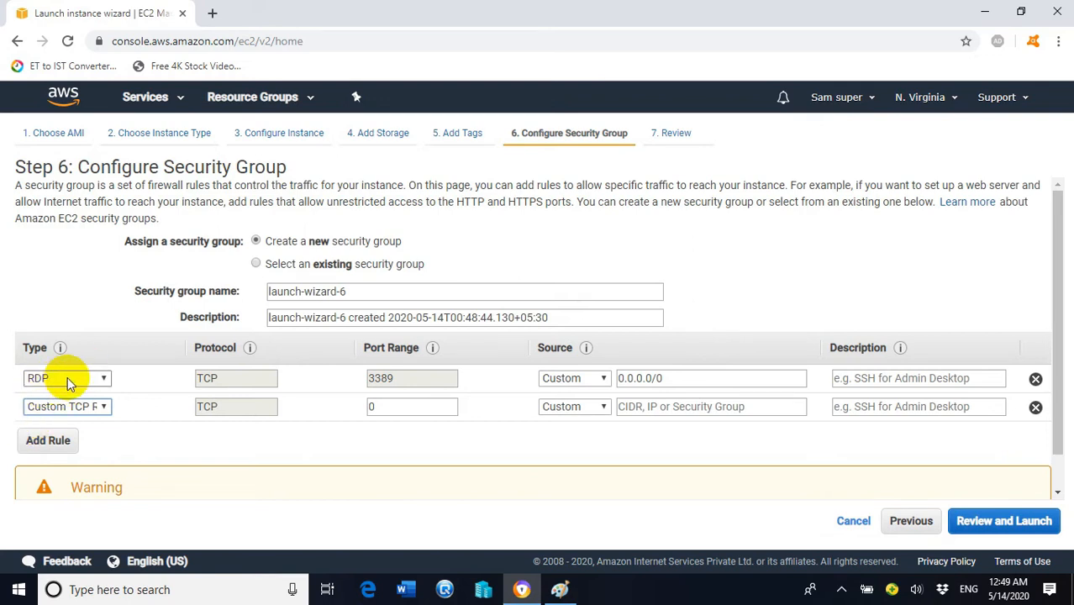
click(104, 407)
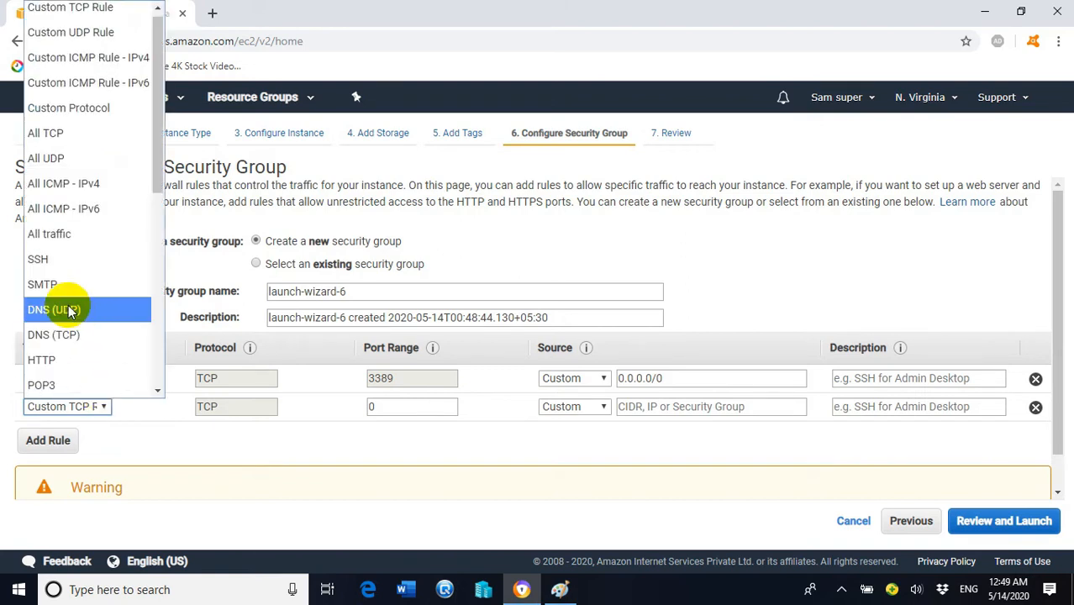
drag(155, 139, 158, 205)
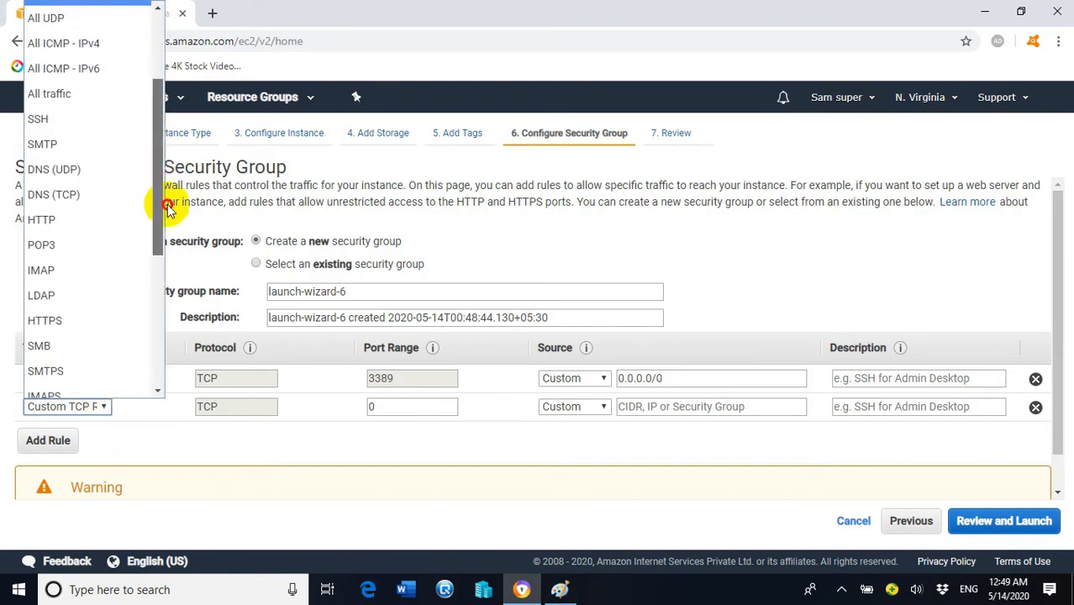
click(59, 218)
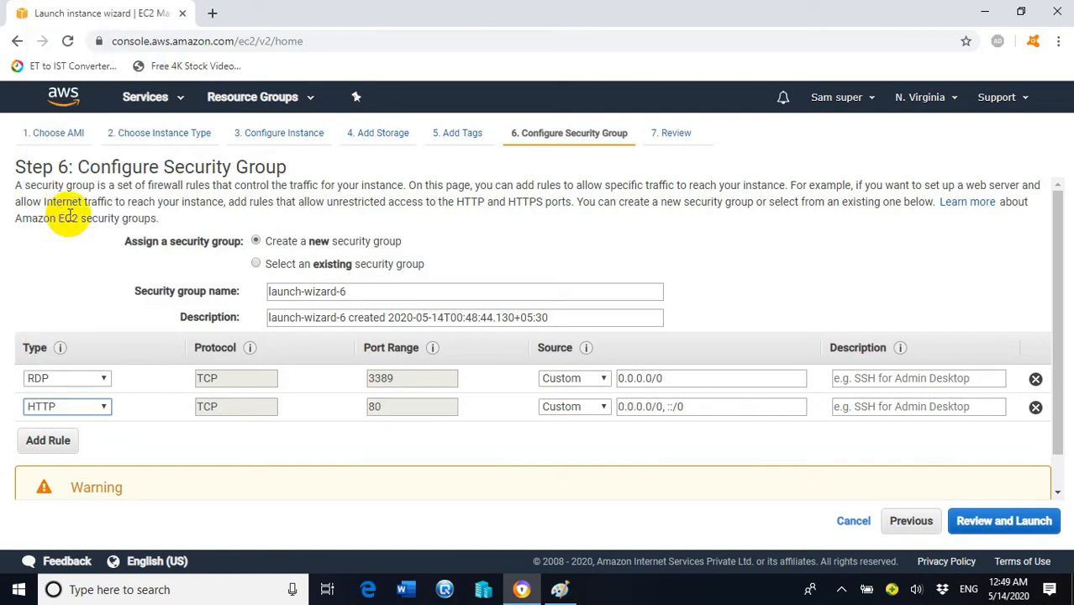
click(72, 452)
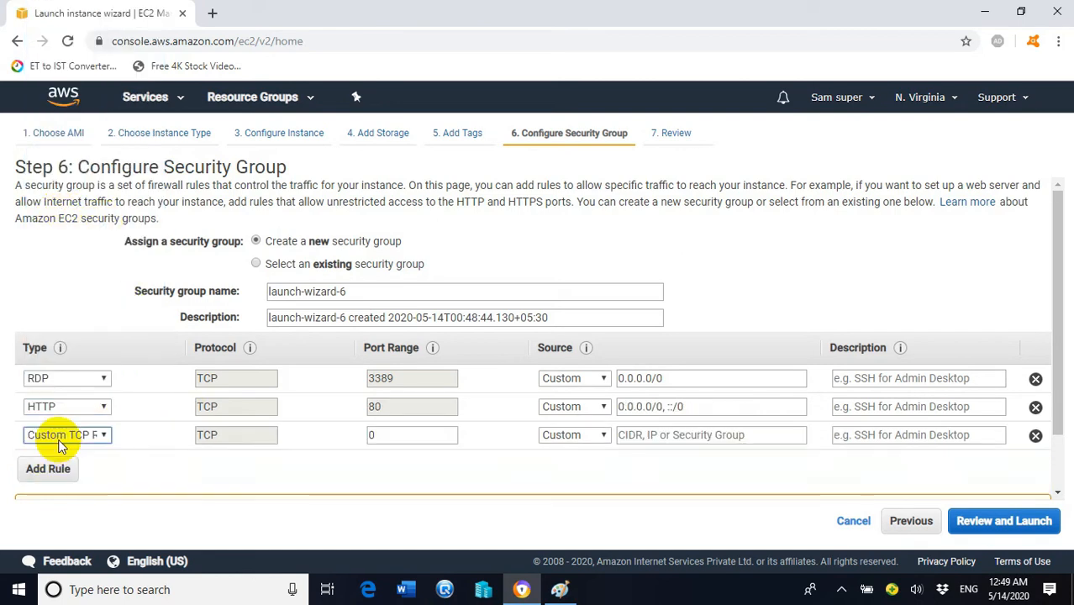
click(102, 435)
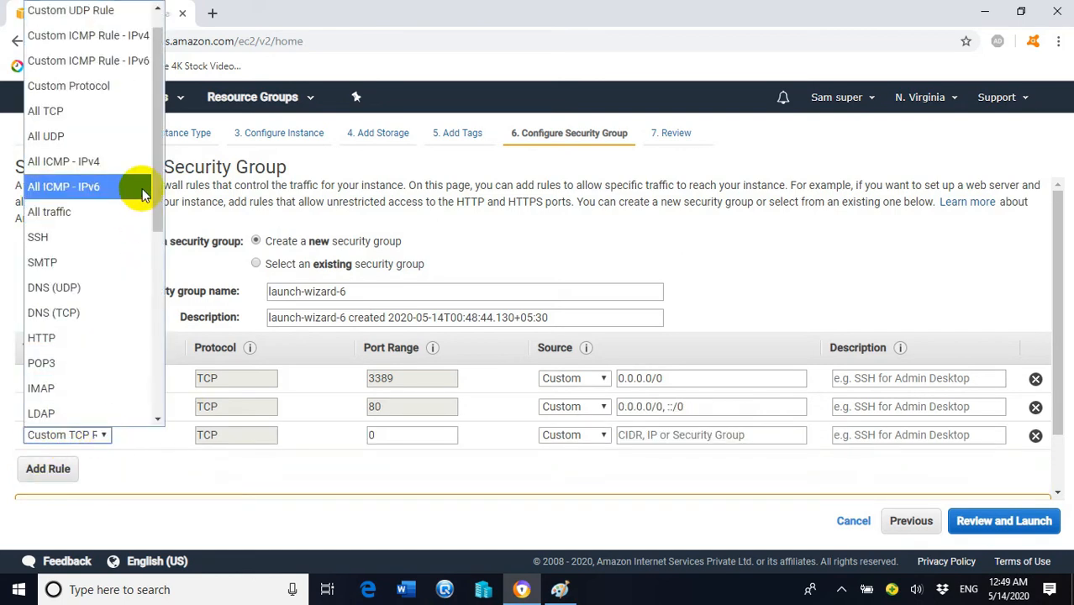
drag(160, 167, 172, 252)
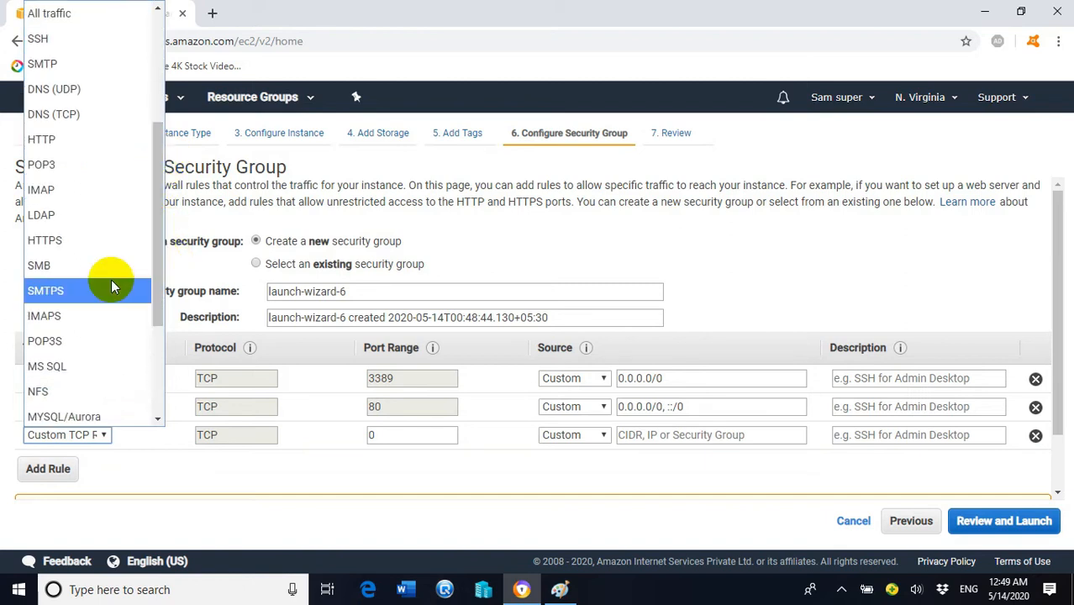
click(67, 240)
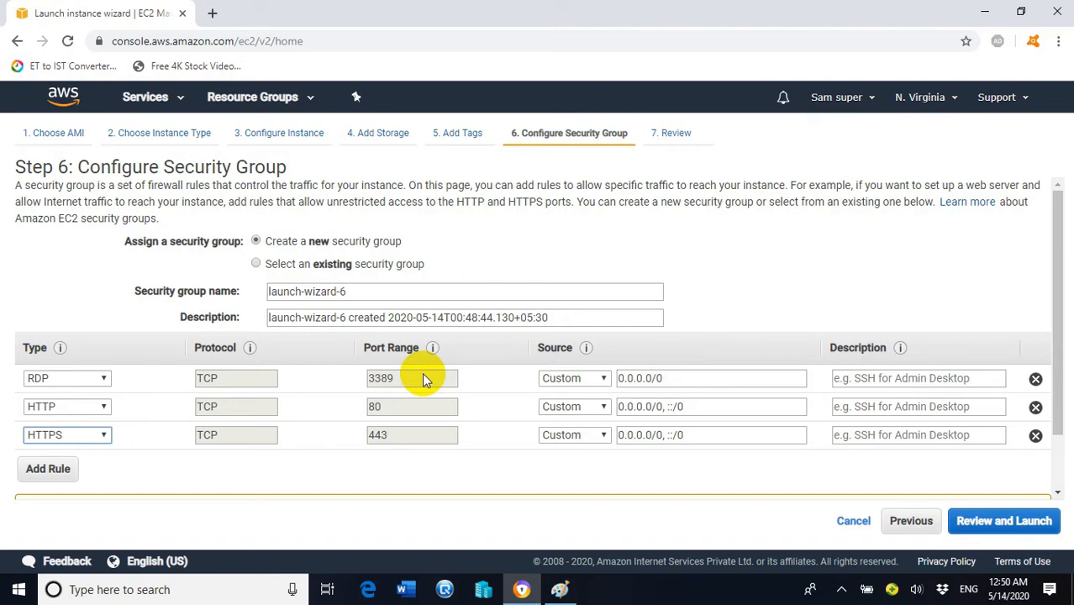
Step: Set the Source of the RDP, HTTP and HTTPS rules to Anywhere
click(590, 379)
click(564, 424)
click(596, 407)
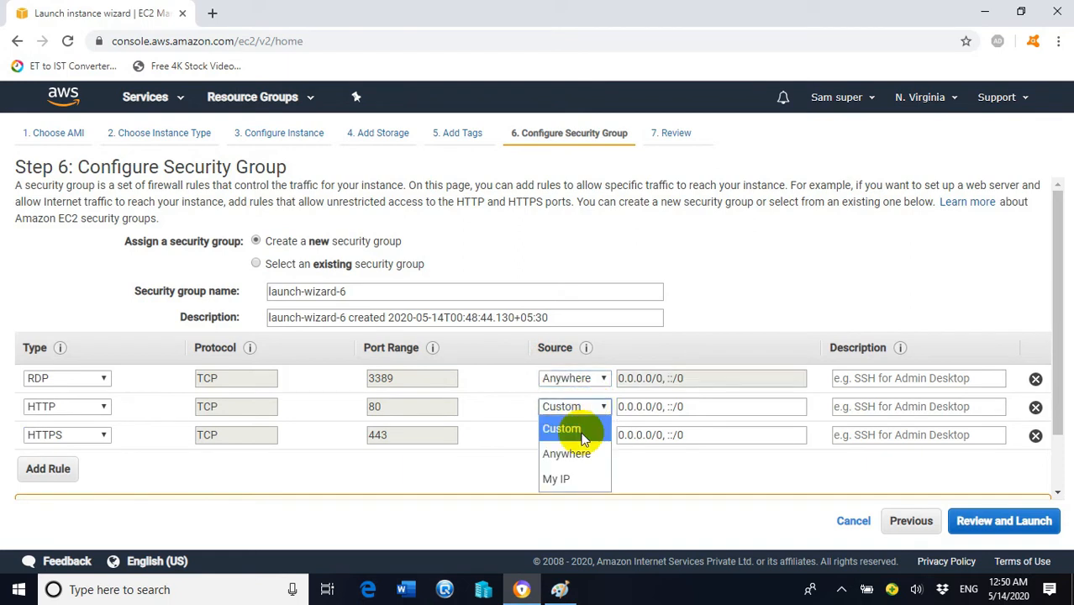
click(565, 450)
click(590, 434)
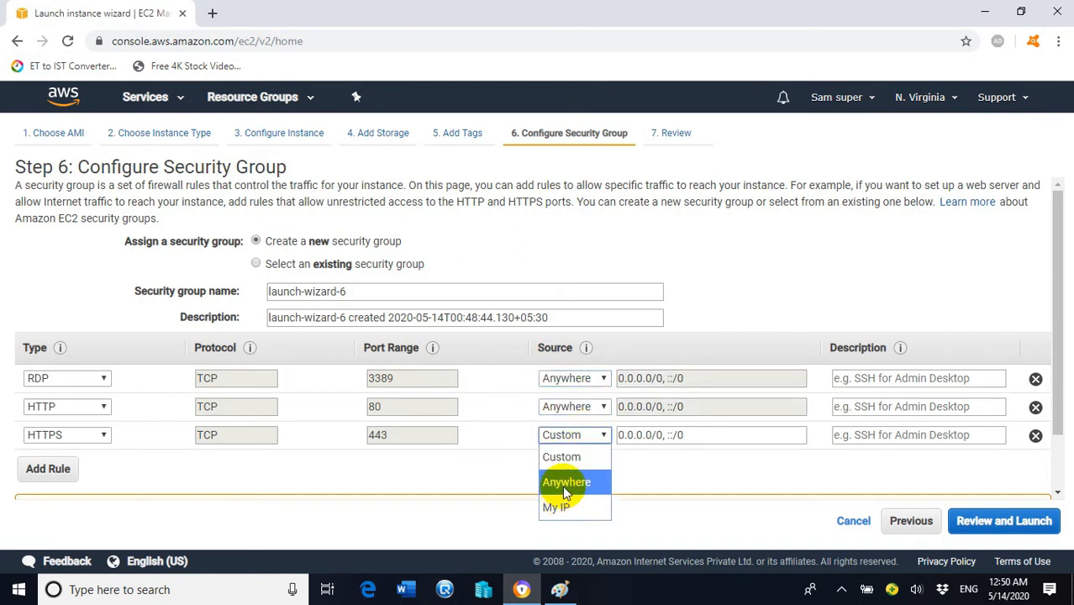
click(566, 482)
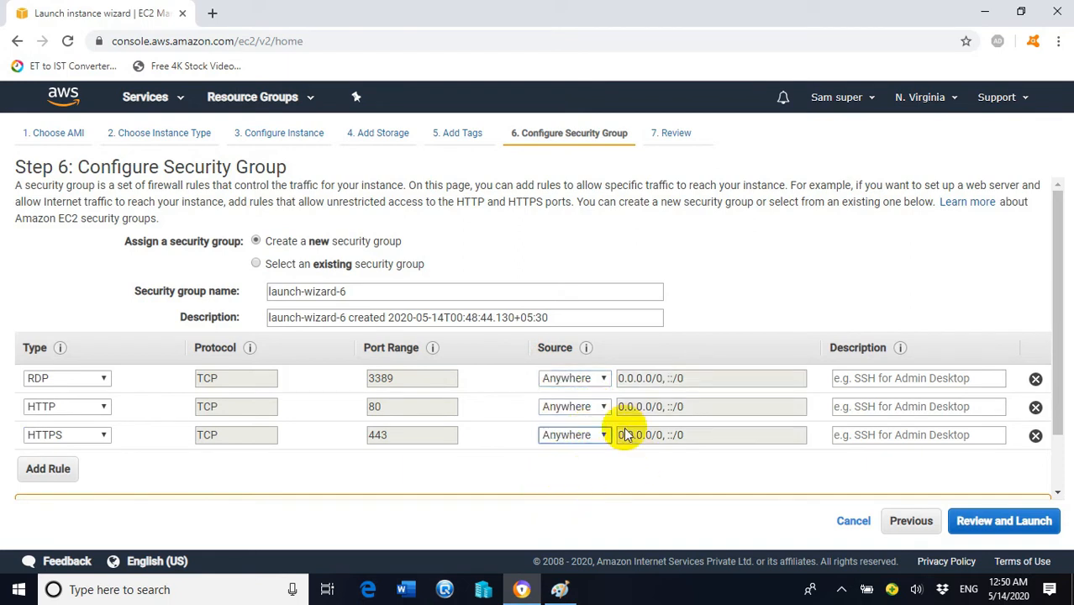
Step: Review and launch the second instance with existing key pair mykey, acknowledging its private key
click(999, 524)
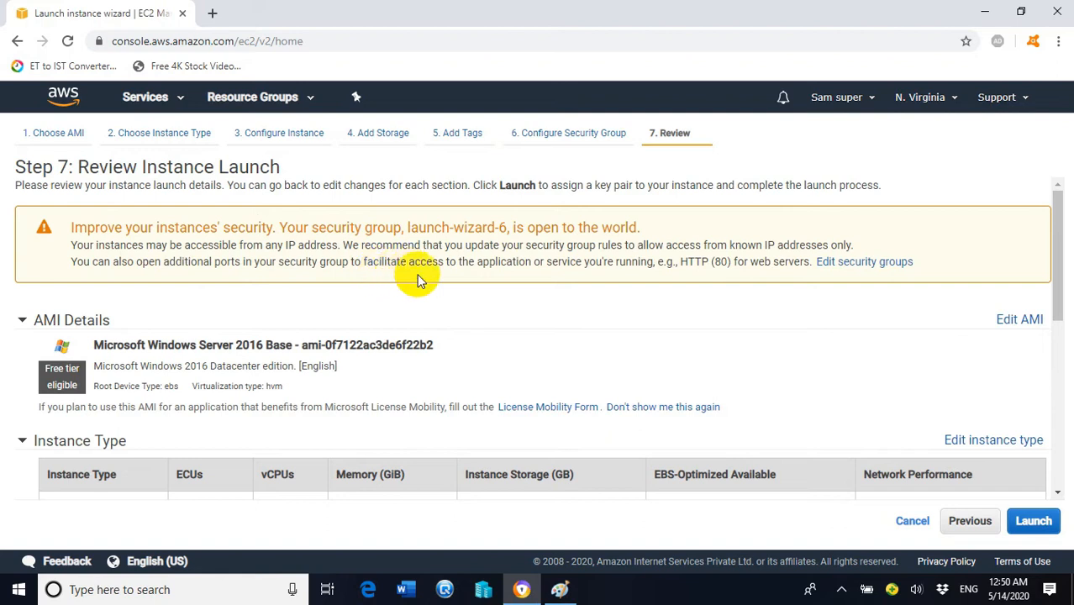
scroll(502, 294, down, 3)
scroll(504, 295, down, 5)
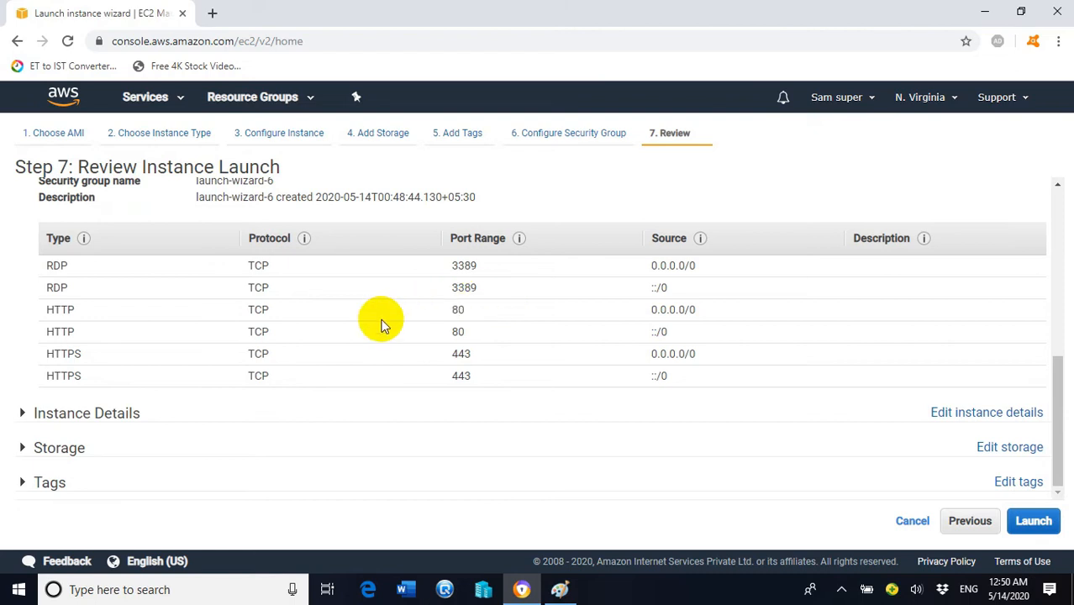
click(1035, 522)
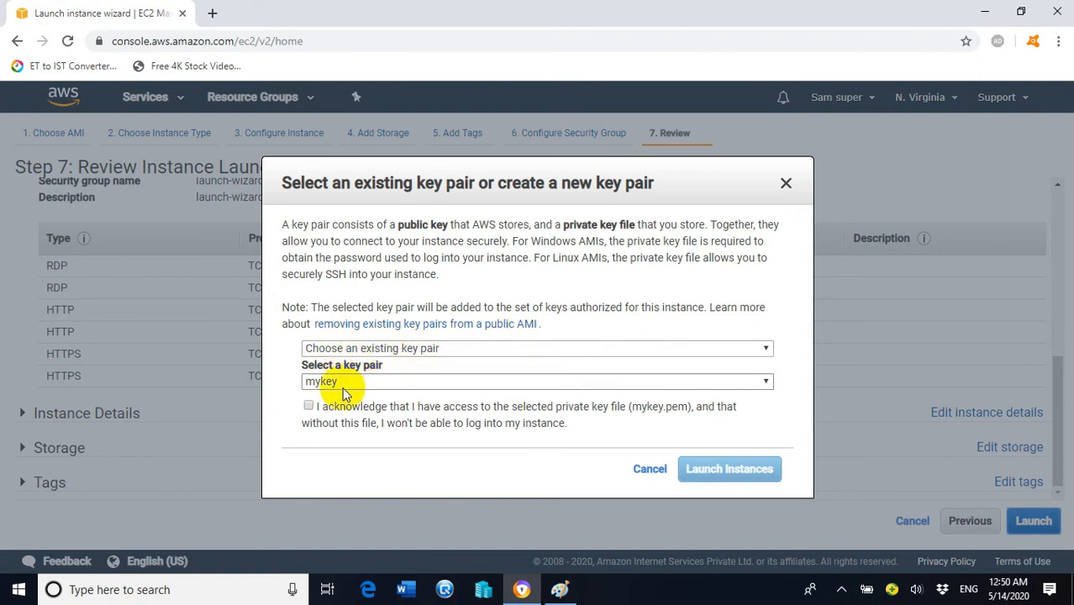
click(361, 381)
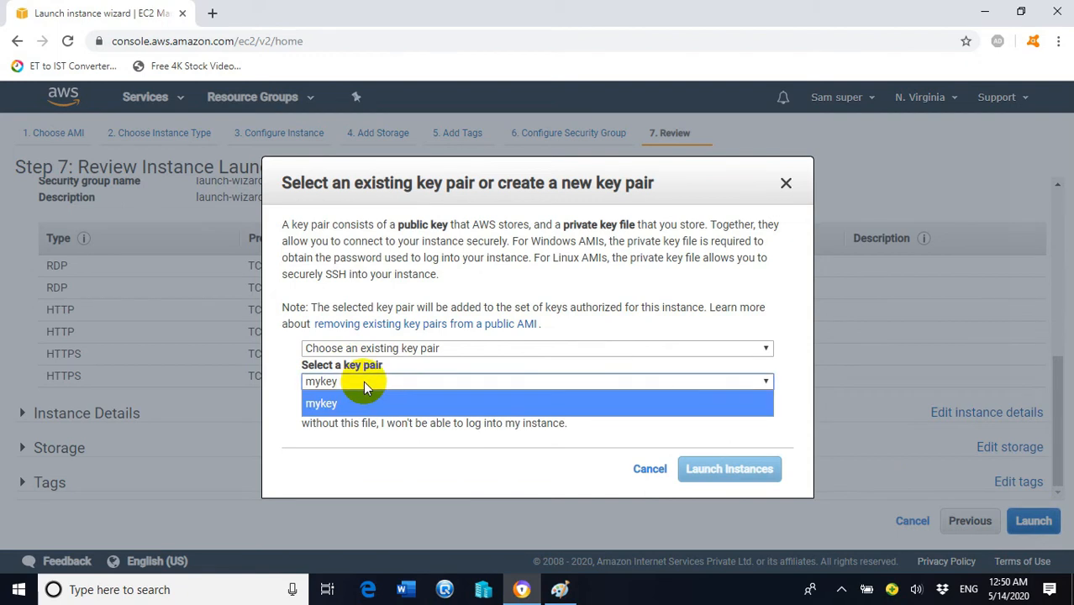
click(342, 406)
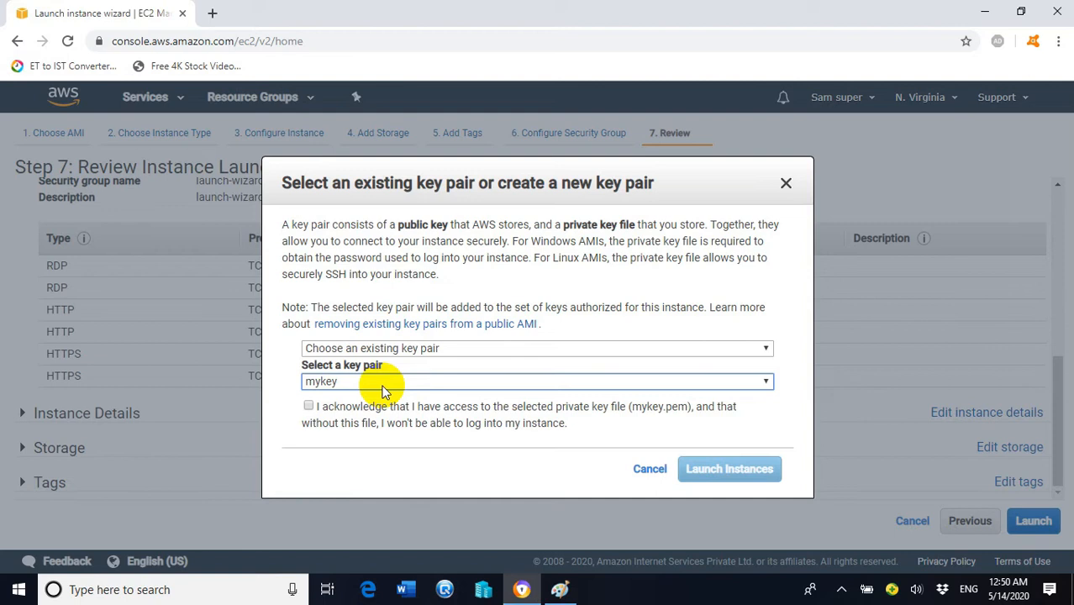
click(308, 406)
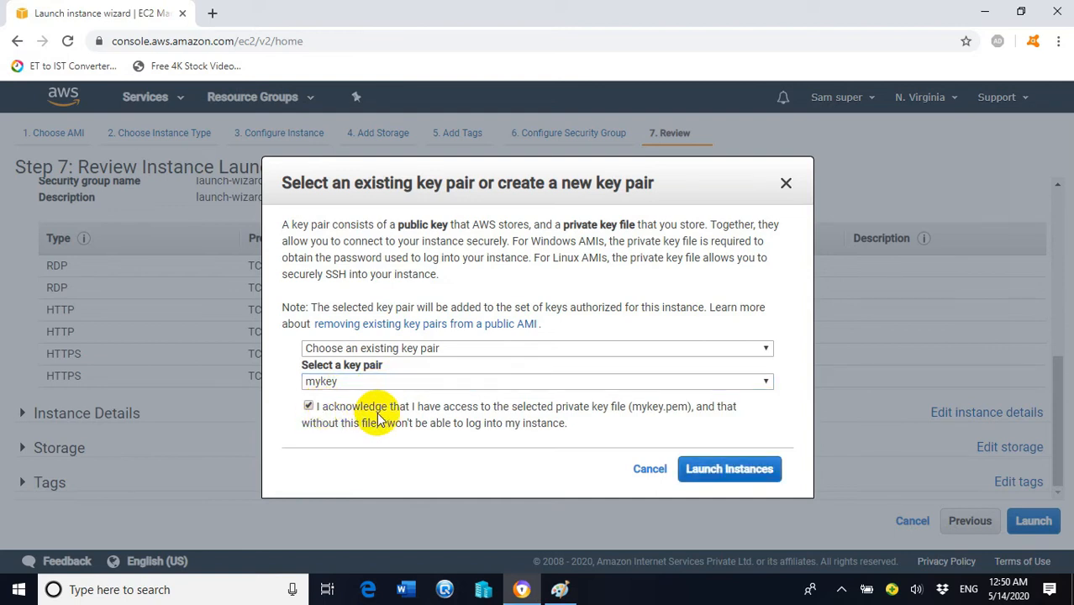
click(721, 475)
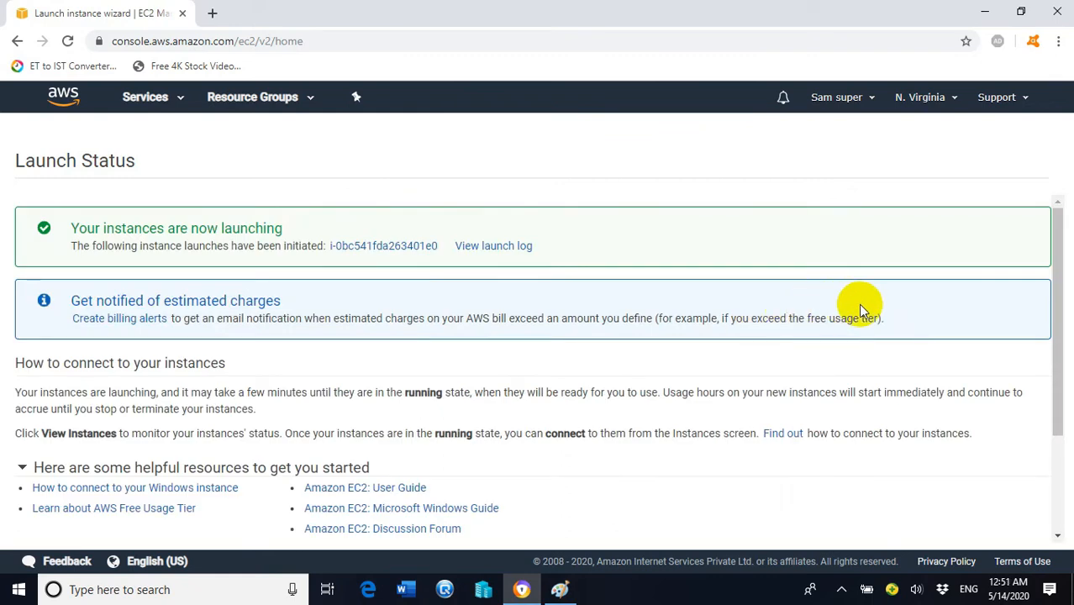
Step: Go from the Launch Status page to the Instances list to see Web Server 1 and Web Server2
scroll(865, 319, down, 2)
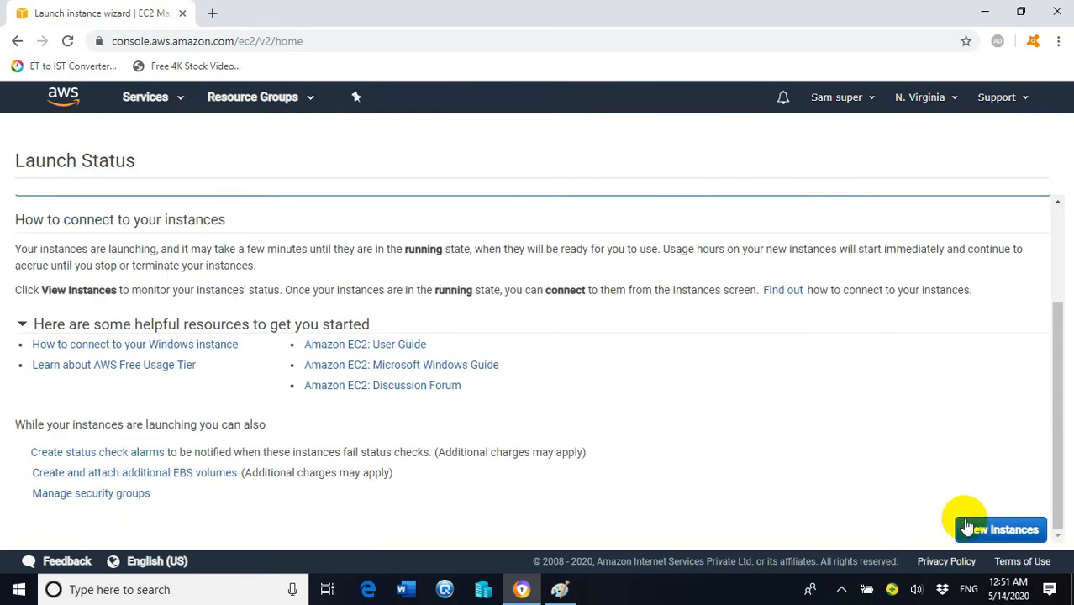
click(992, 531)
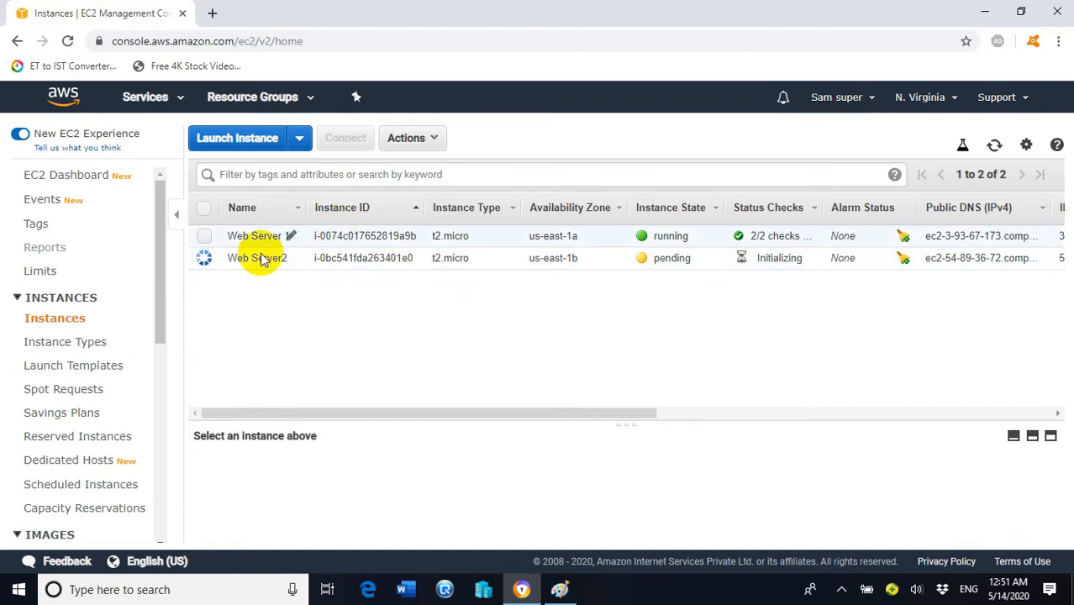
Step: Select Web Server 1 and copy its IPv4 public IP, 3.93.67.173, from the Description tab
click(204, 236)
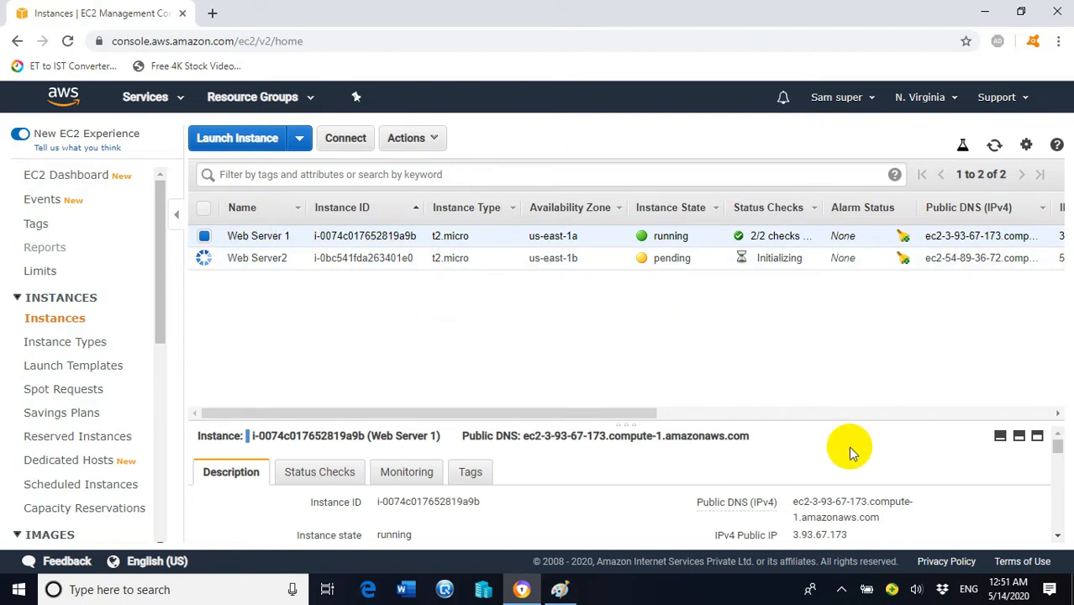
scroll(841, 441, down, 4)
scroll(799, 462, up, 2)
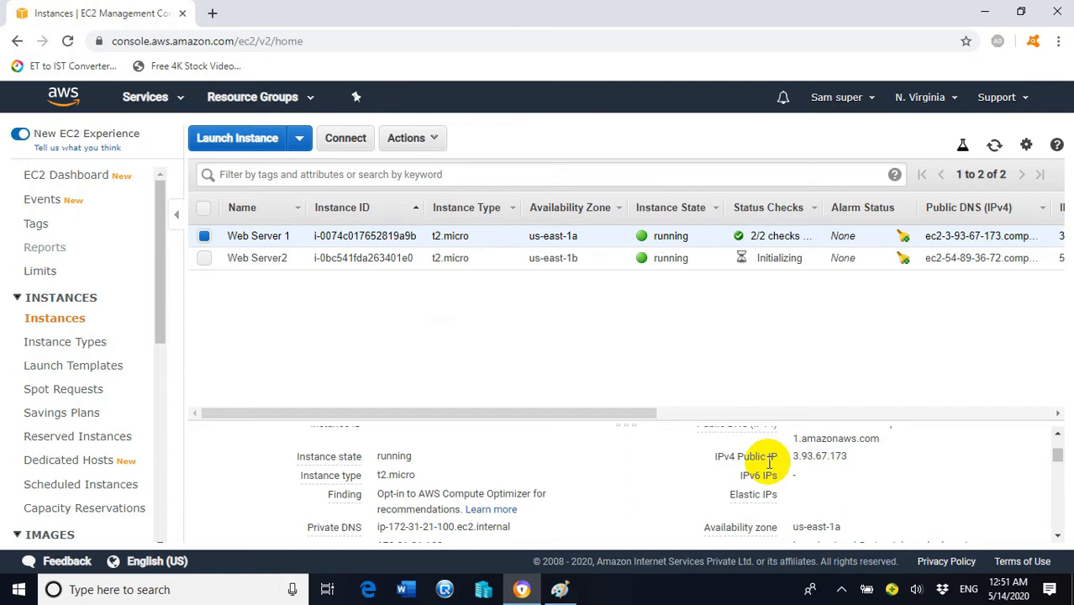
click(861, 456)
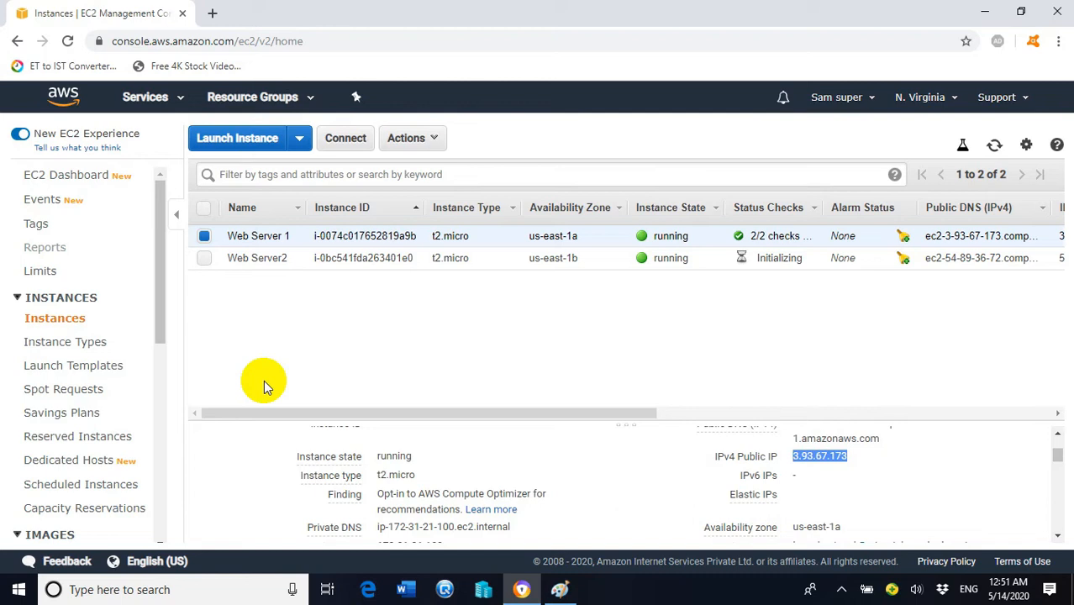
Step: Launch Remote Desktop Connection with mstsc and connect to the pasted address 3.93.67.173
key(super+r)
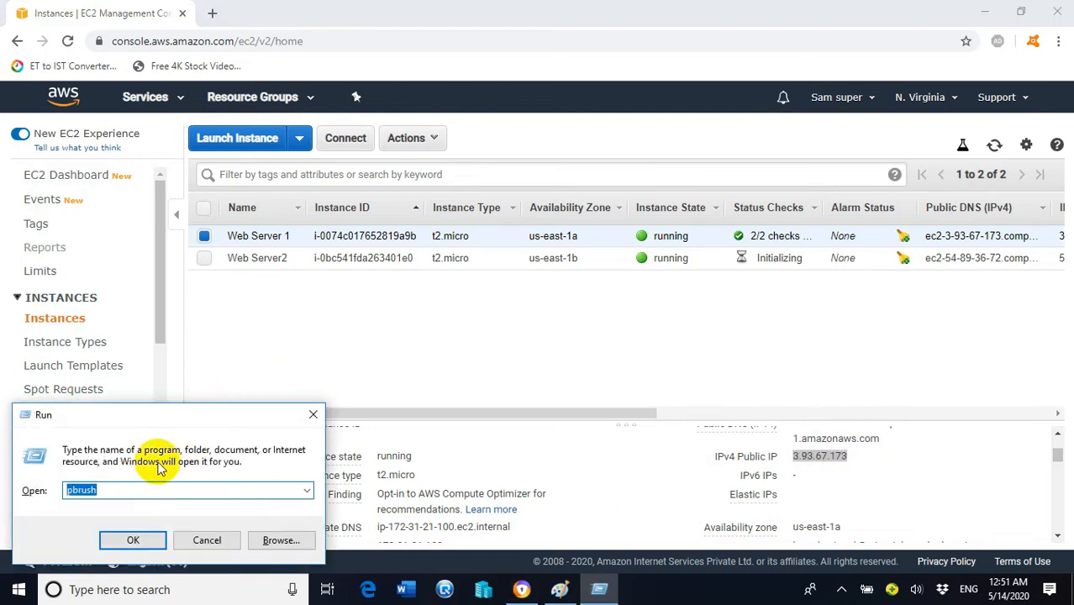
drag(122, 489, 17, 495)
text(mst)
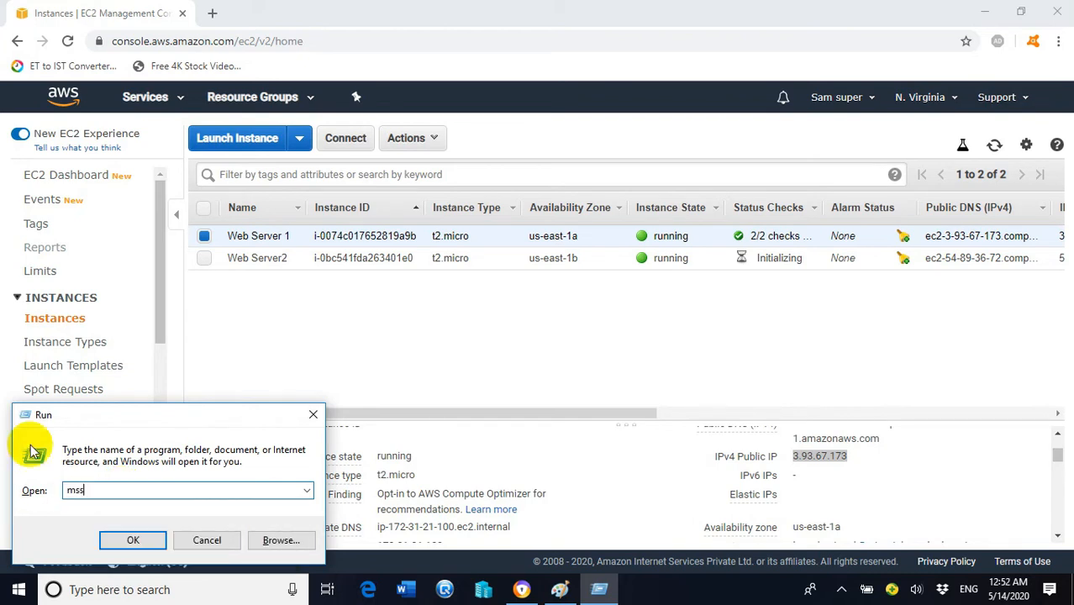
text(sc)
click(130, 537)
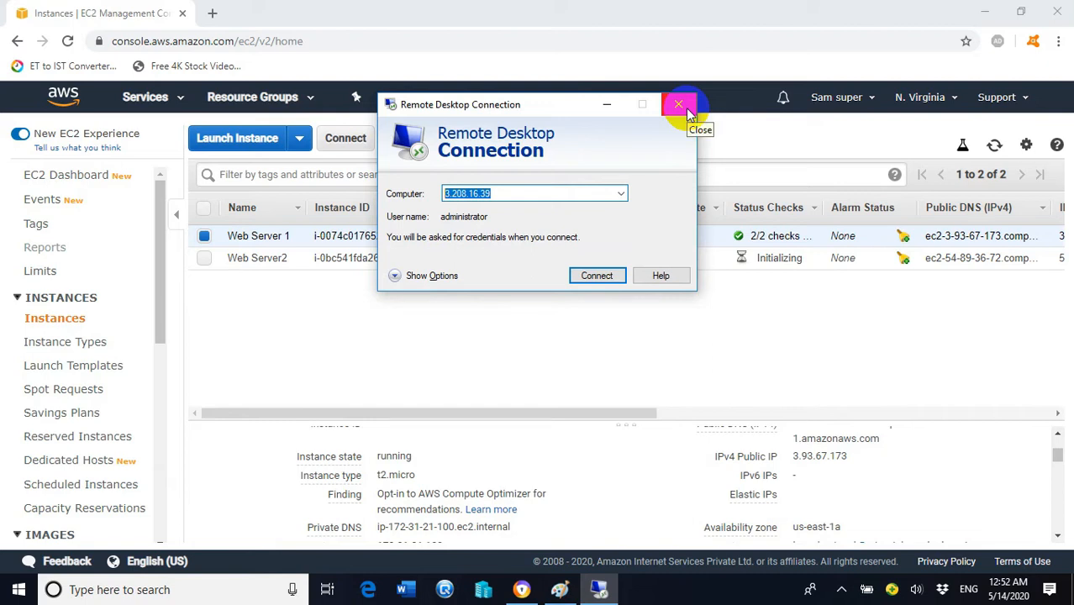
key(ctrl+v)
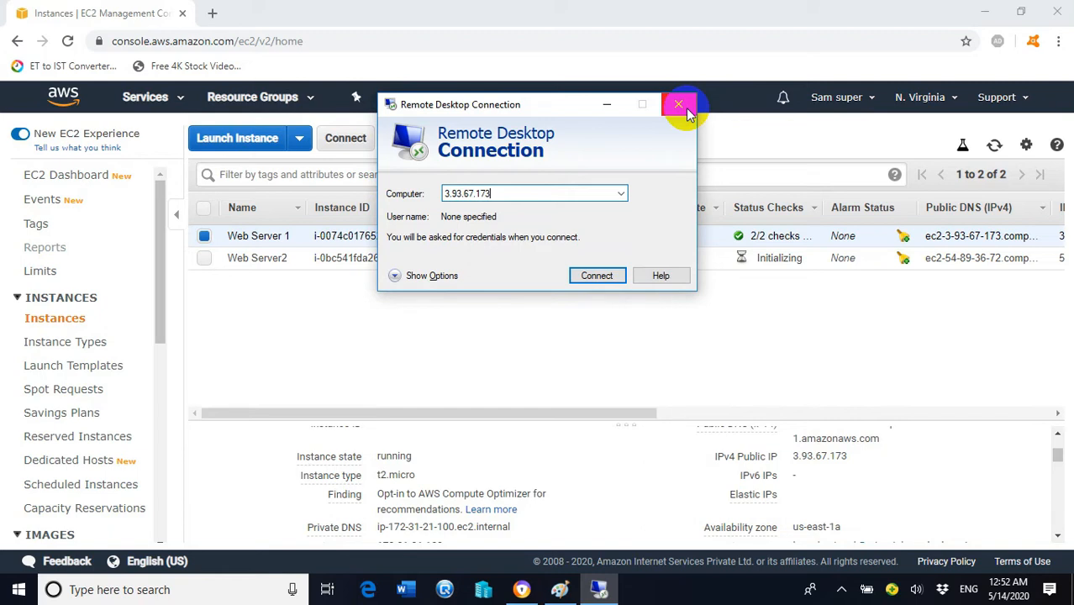
click(599, 276)
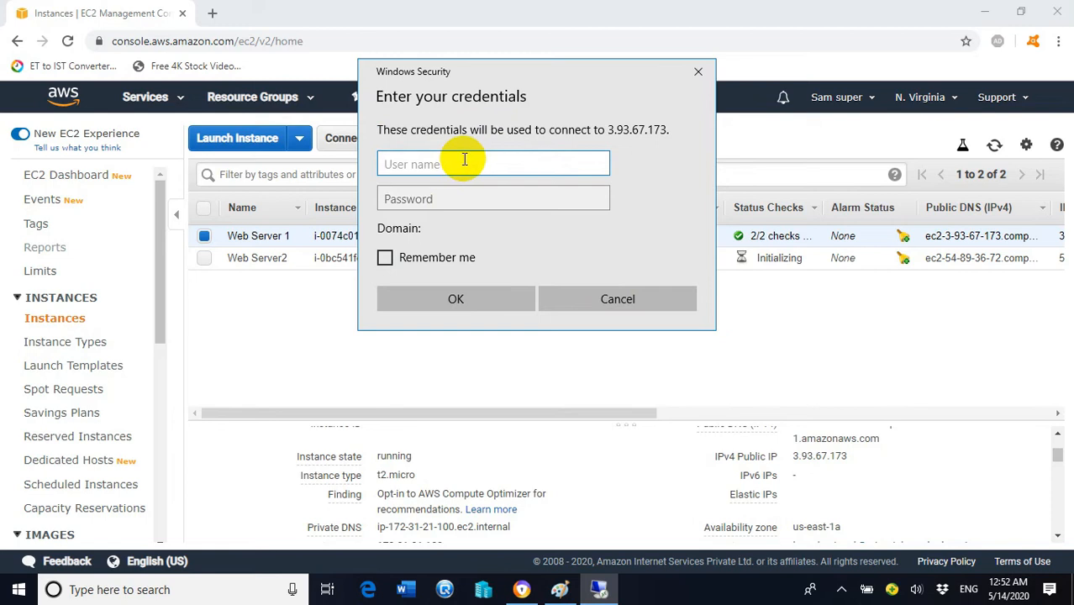
Step: Enter administrator as the user name at the Windows Security prompt, then return to the AWS console
click(460, 164)
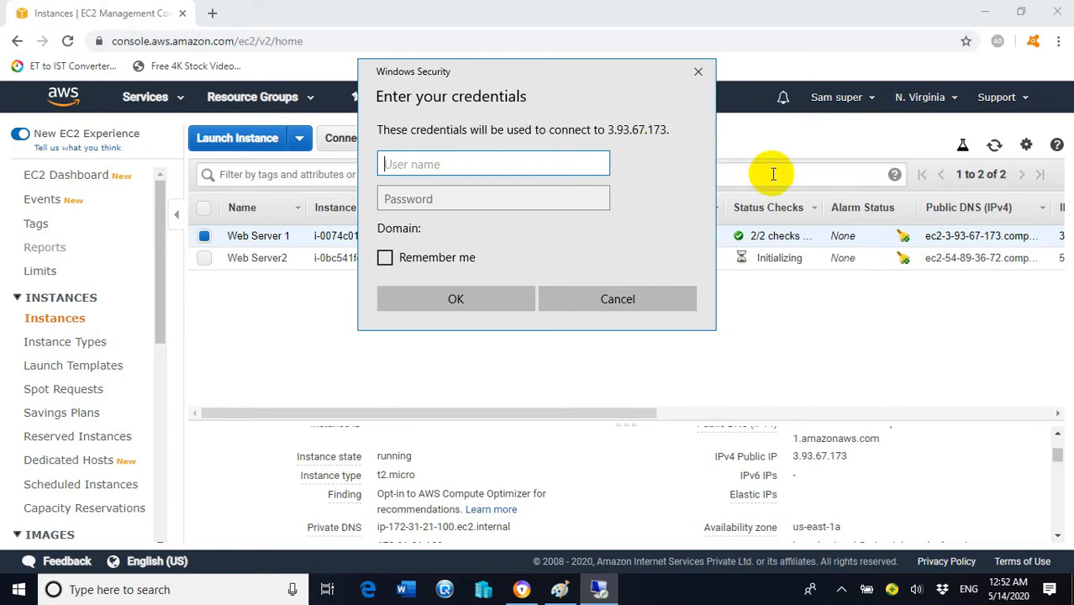
text(administrator)
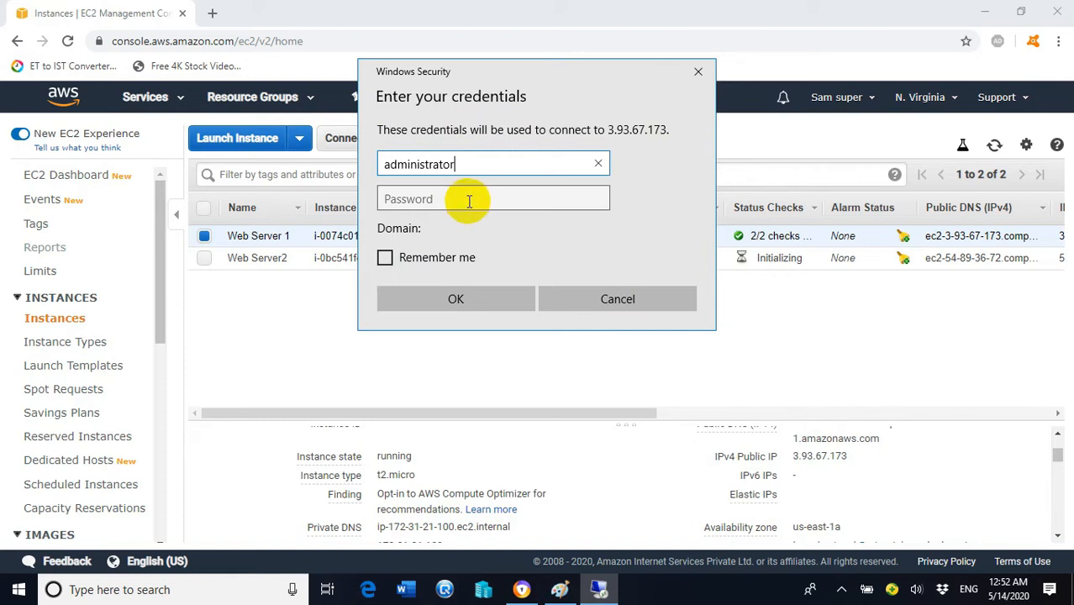
click(303, 316)
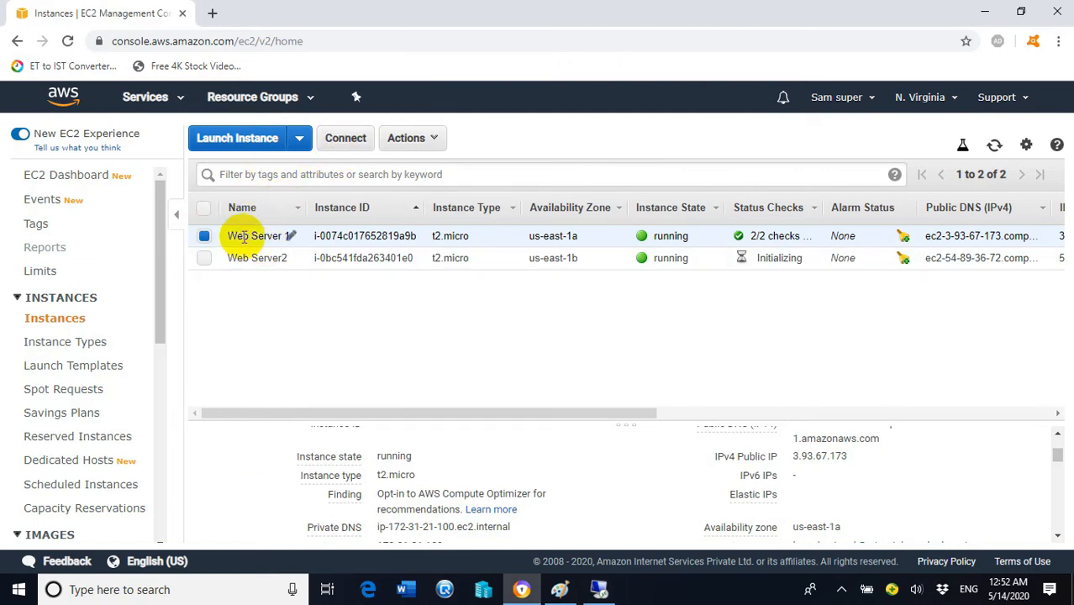
Step: Decrypt Web Server 1's Administrator password using the mykey.pem key file, copy it, and close the dialog
click(343, 141)
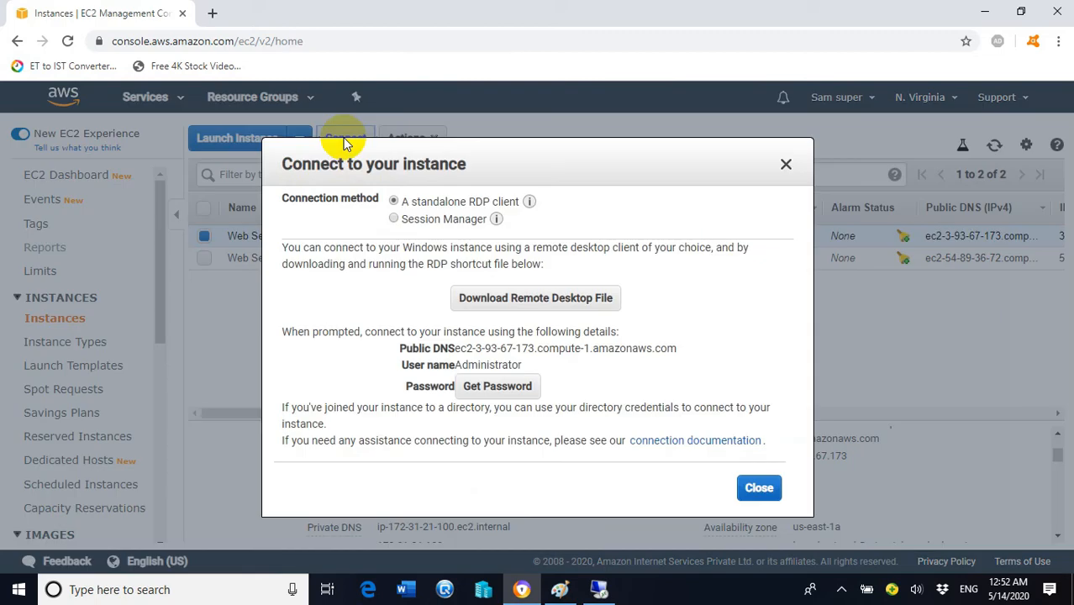
click(498, 390)
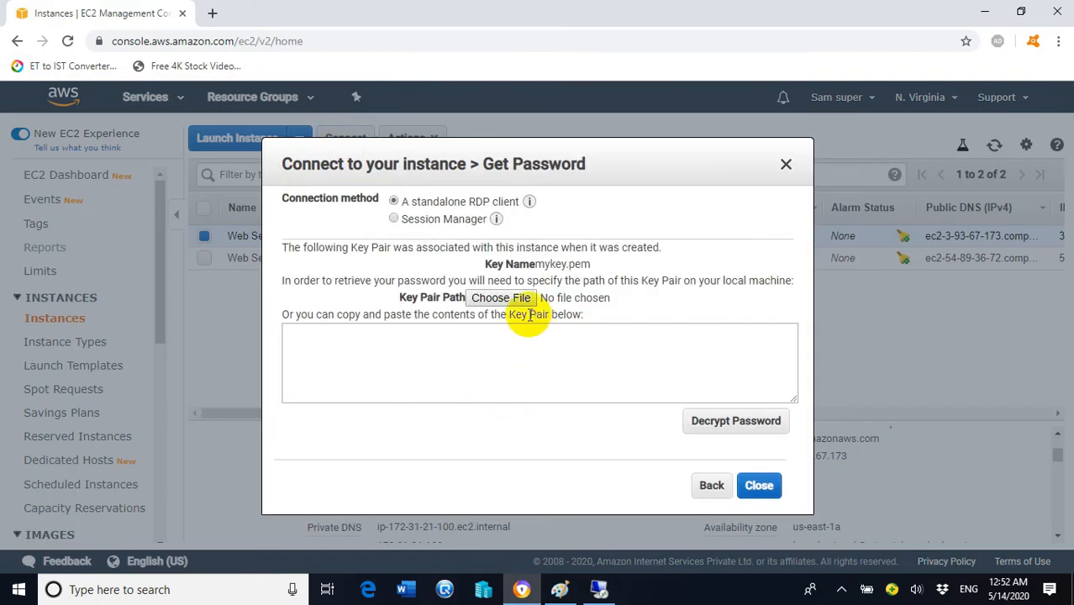
click(497, 303)
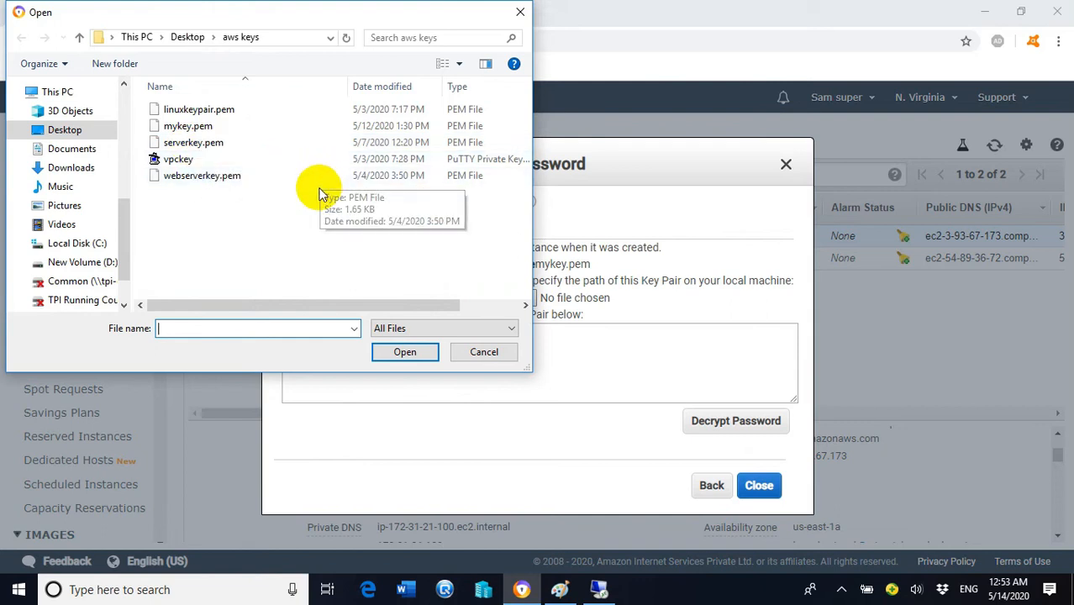
click(190, 130)
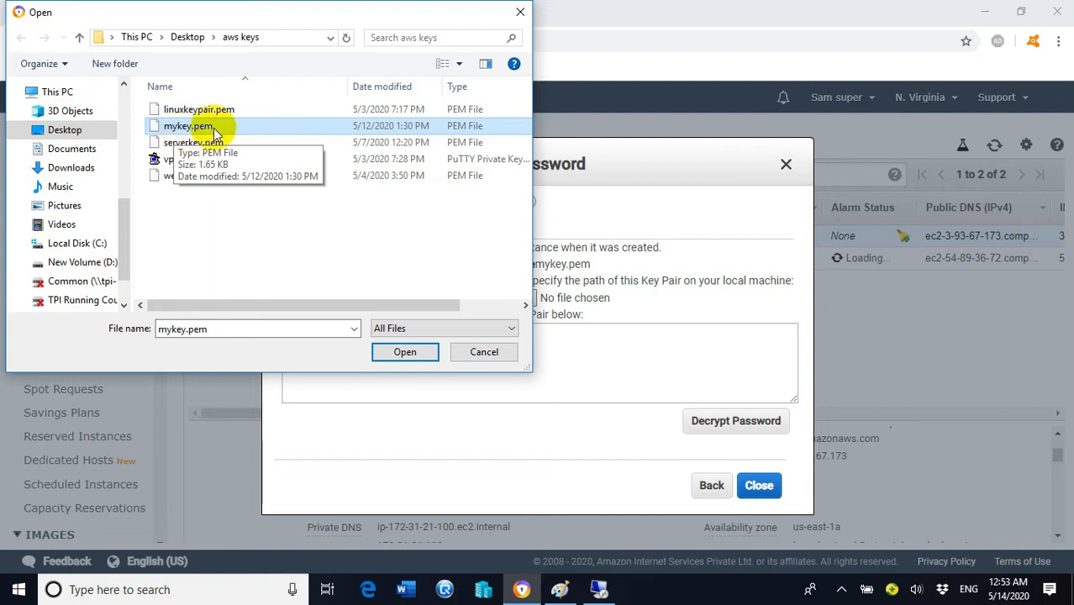
click(404, 352)
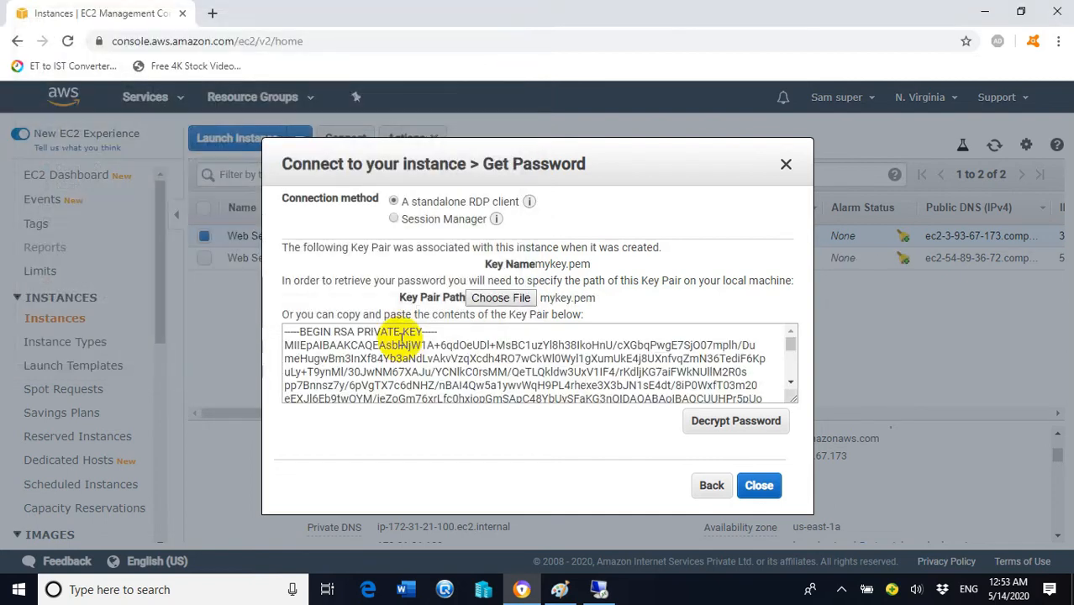
click(711, 424)
mouse_move(524, 382)
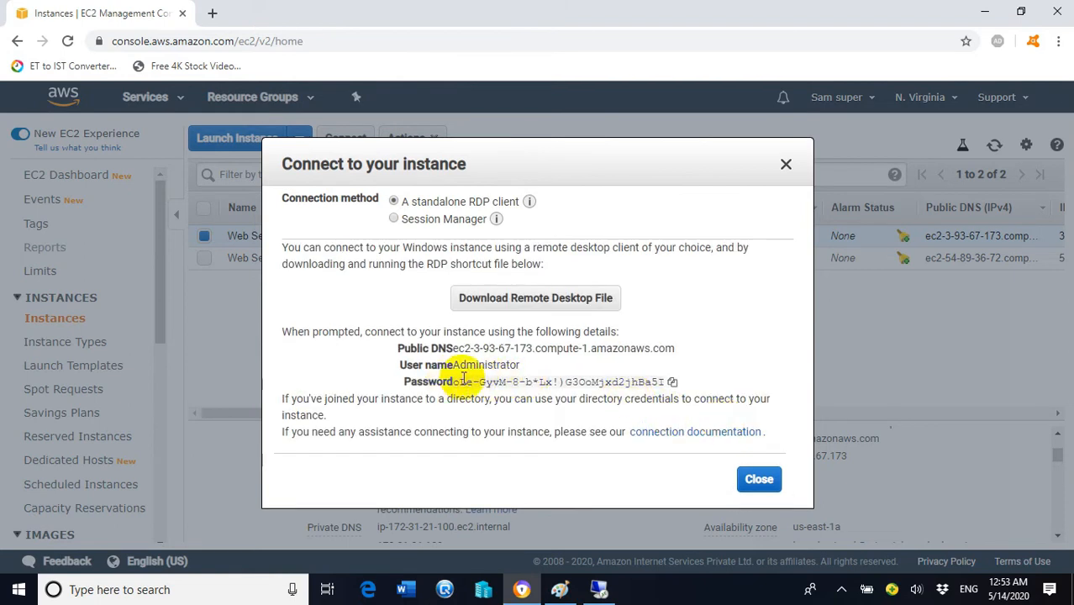
click(674, 383)
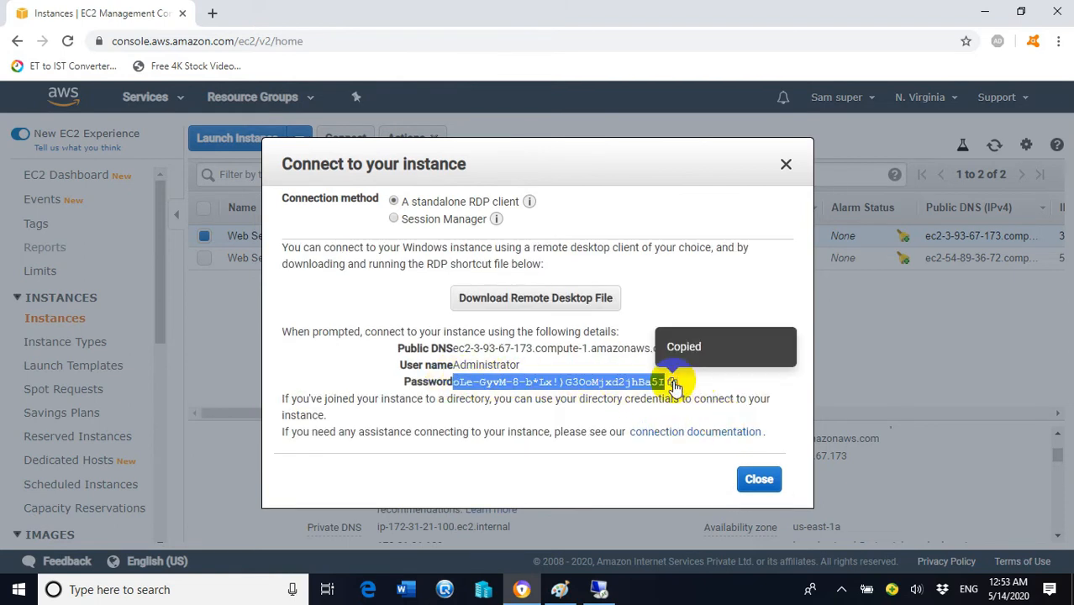
click(757, 477)
Step: Paste the password at the 3.93.67.173 login prompt and accept the certificate warning to reach the desktop
click(598, 589)
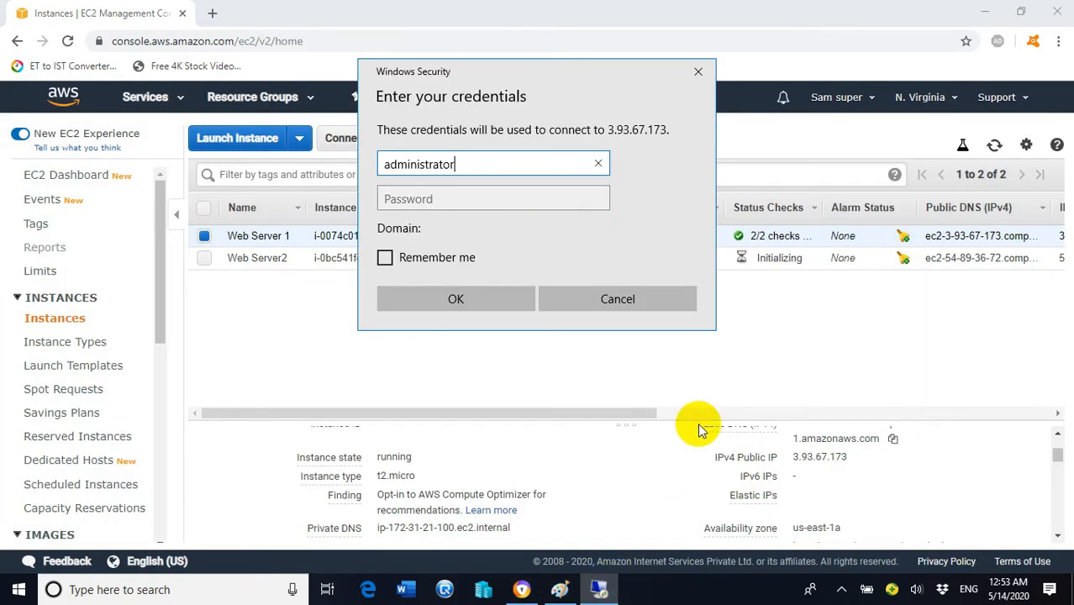
click(495, 200)
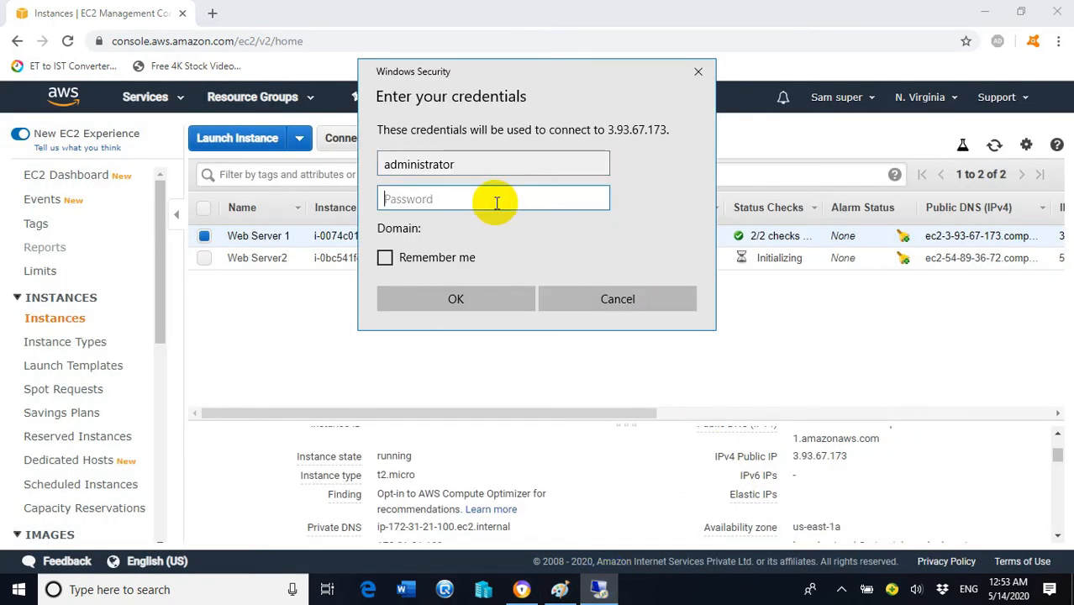
key(ctrl+v)
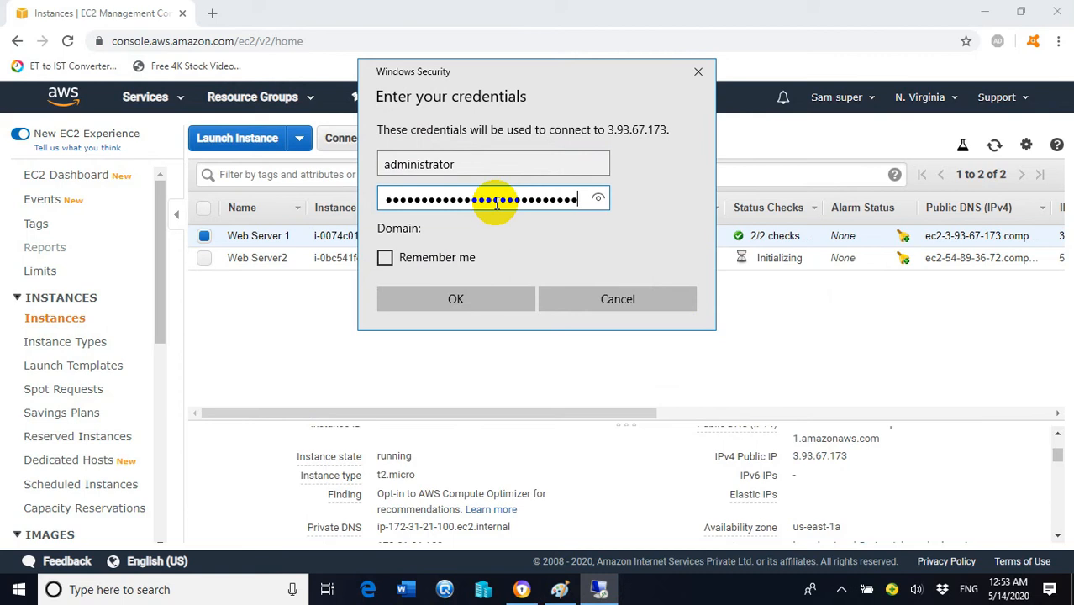
click(481, 293)
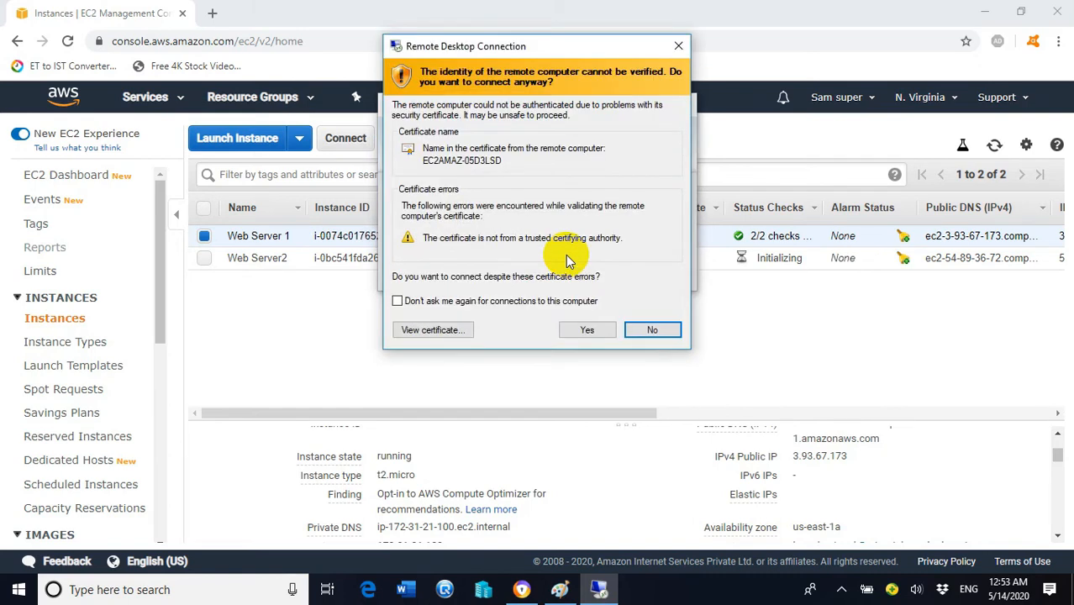
click(588, 328)
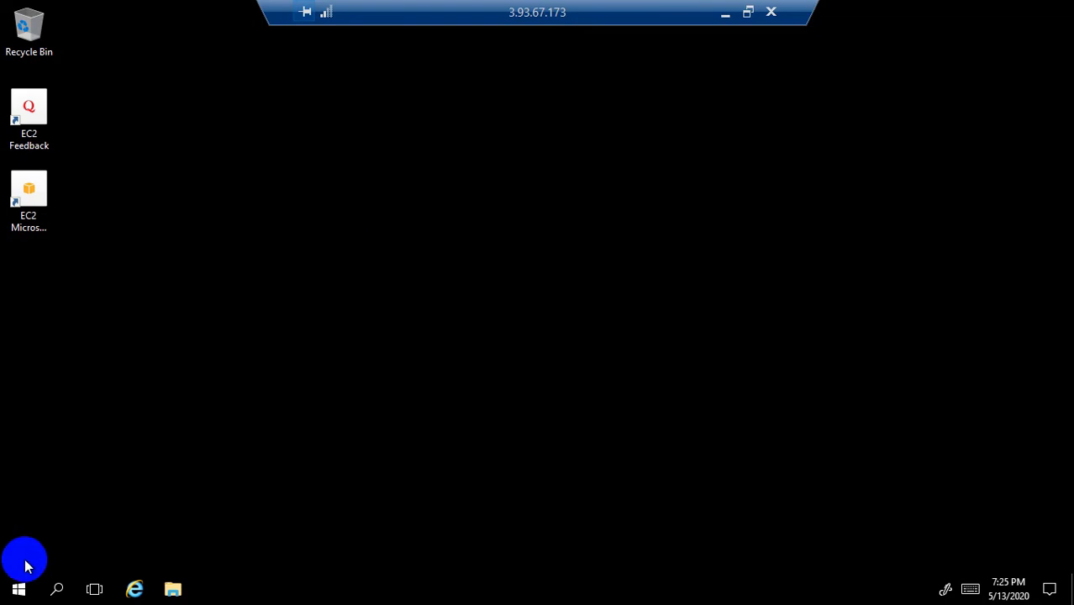
Step: Open Server Manager on the remote server and try Add roles and features, dismissing the inventory message
click(18, 587)
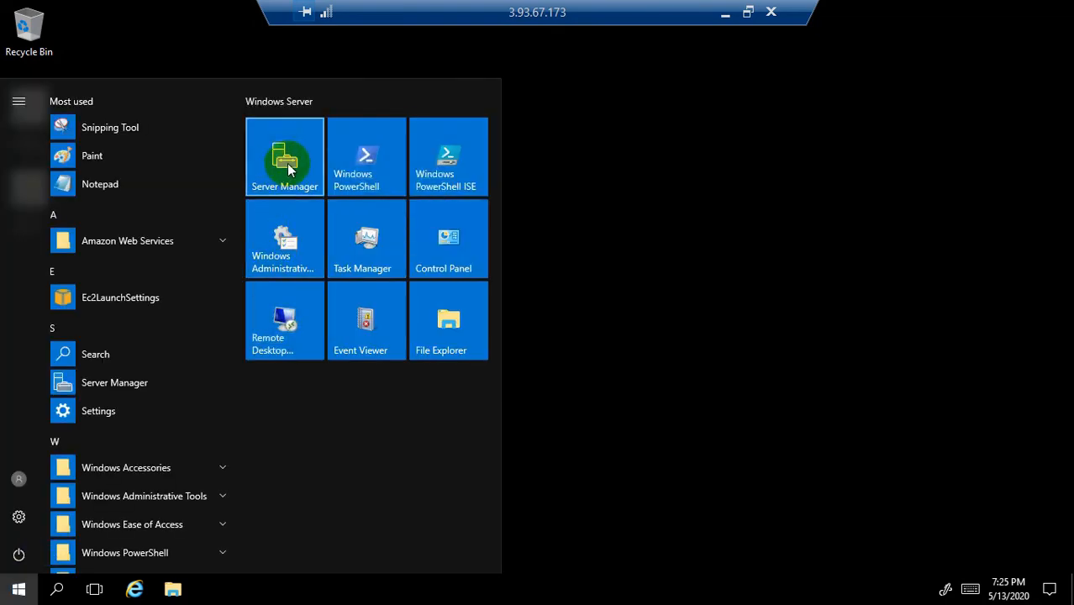
click(286, 168)
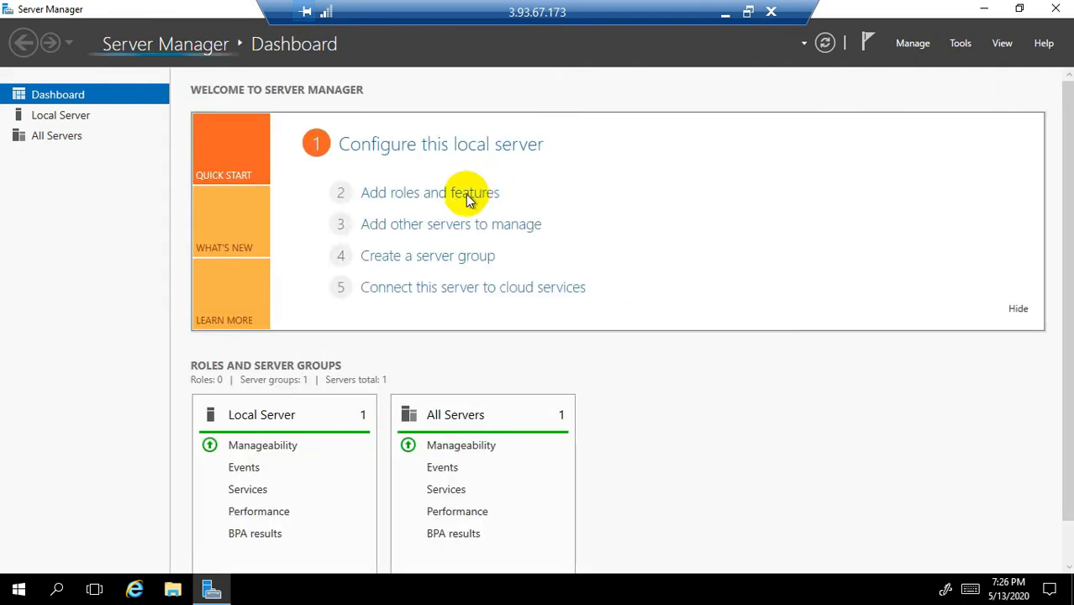
click(429, 197)
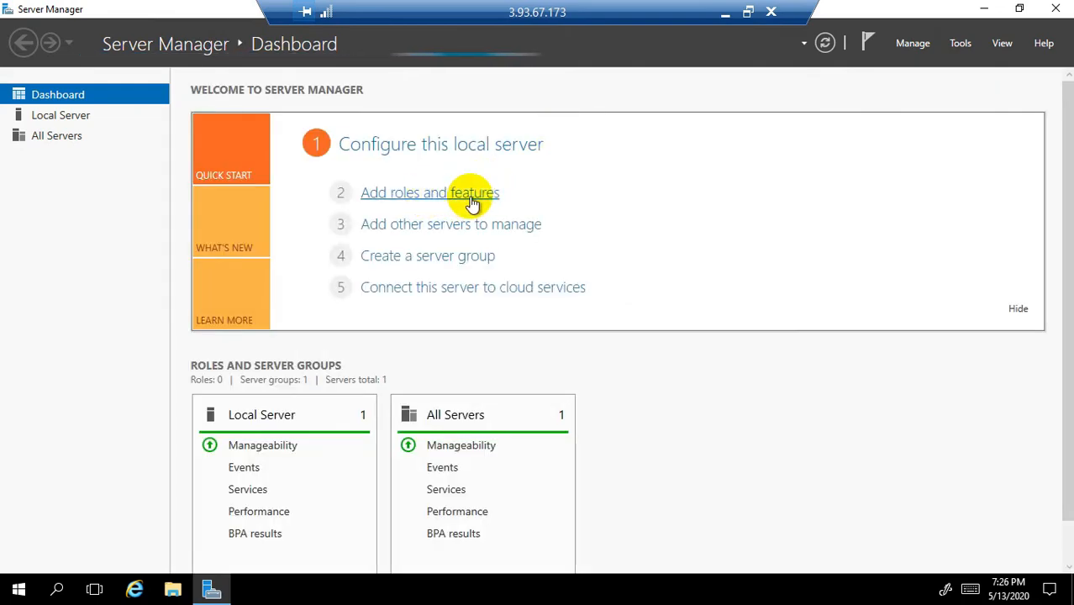
click(680, 350)
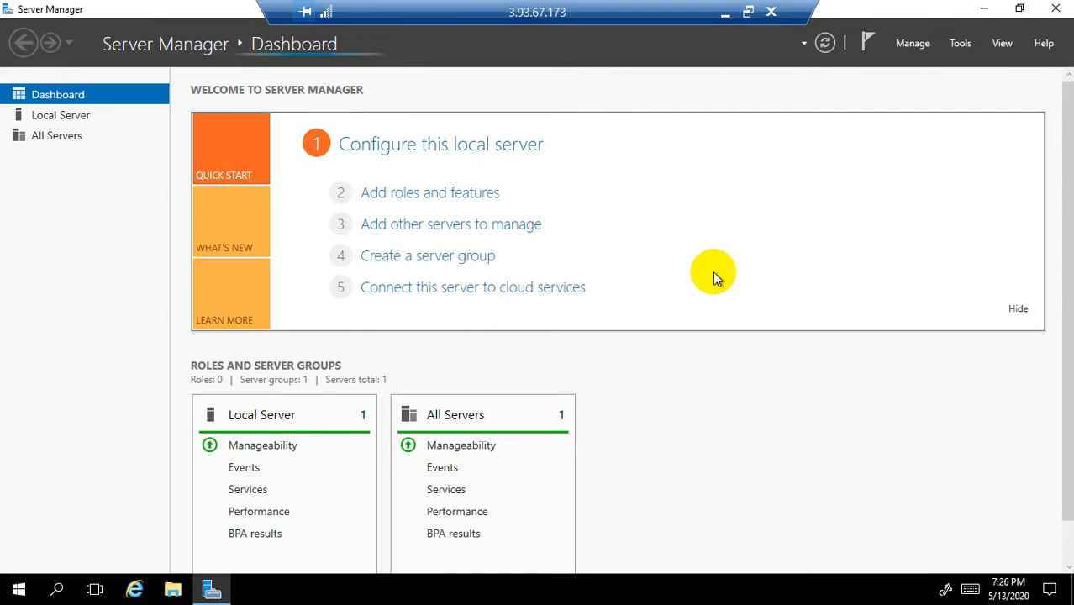
Step: Retry Add roles and features three more times while inventory collects, then minimise the RDP session
click(454, 196)
click(685, 351)
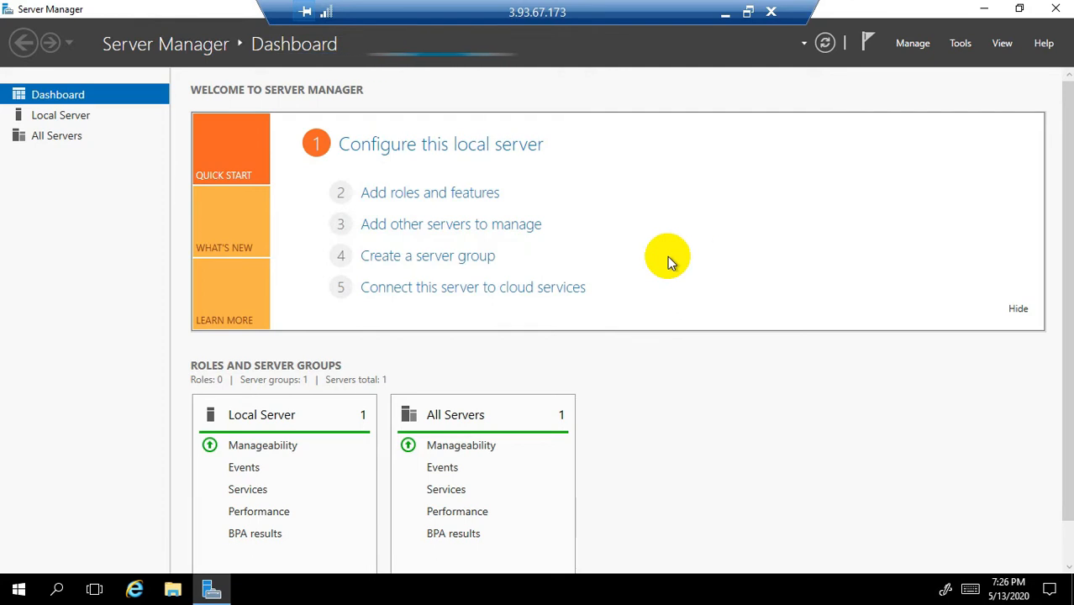
click(468, 194)
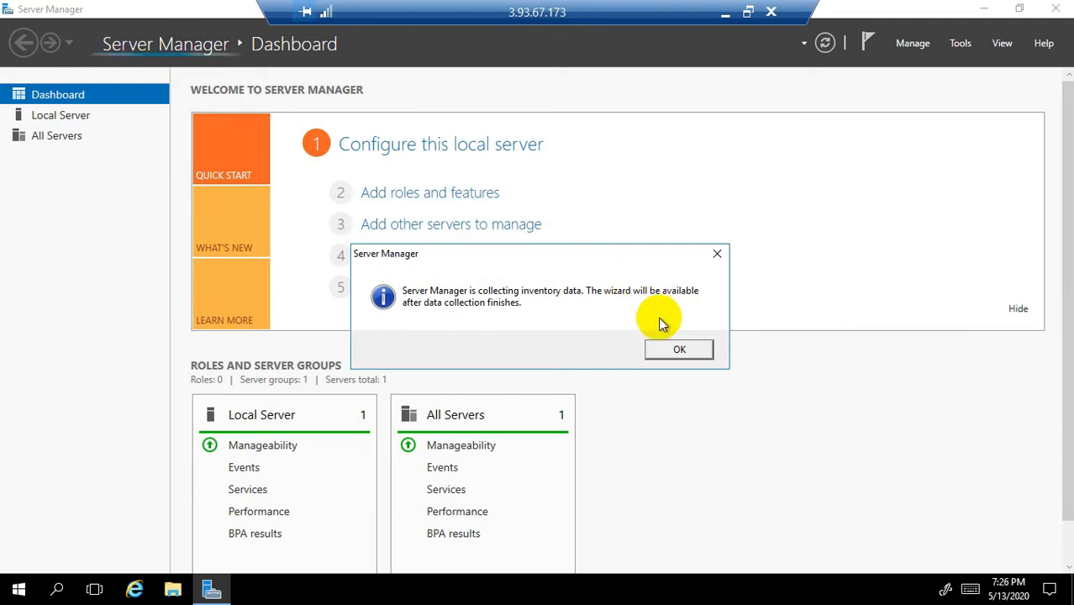
click(679, 348)
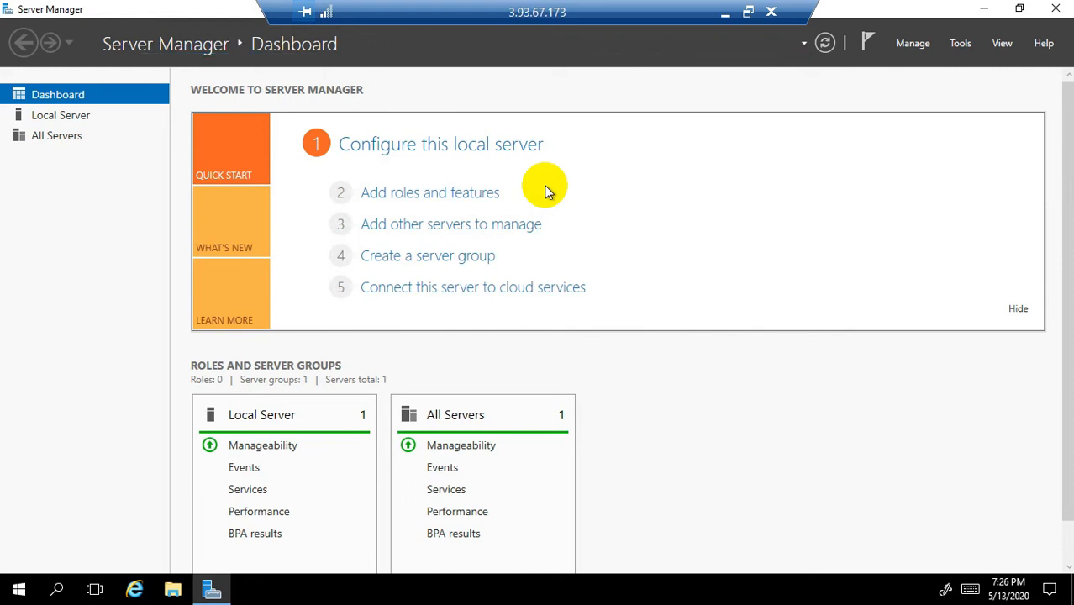
click(468, 199)
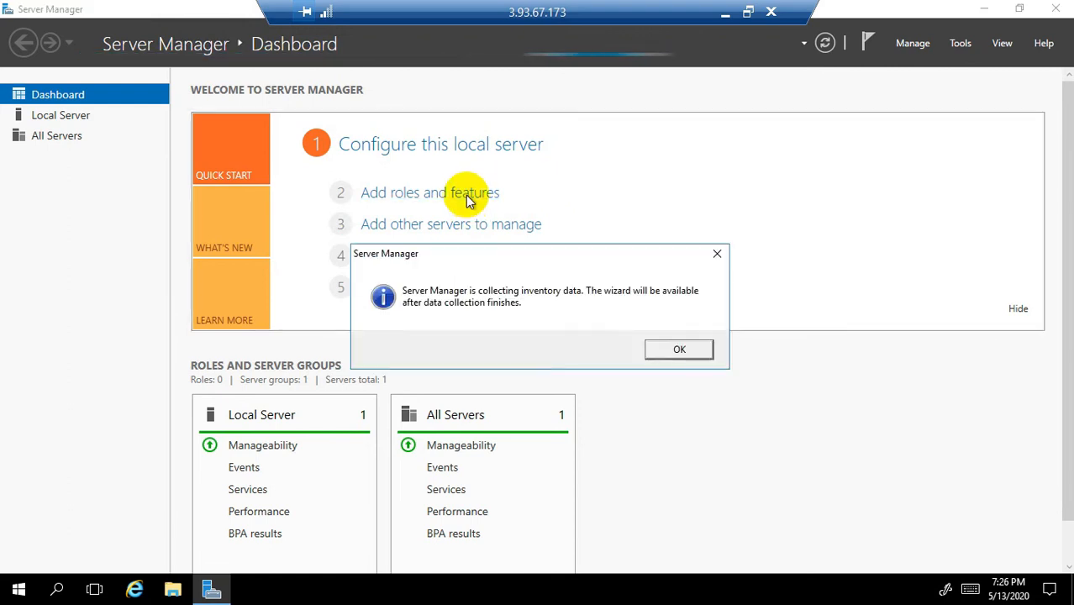
click(679, 352)
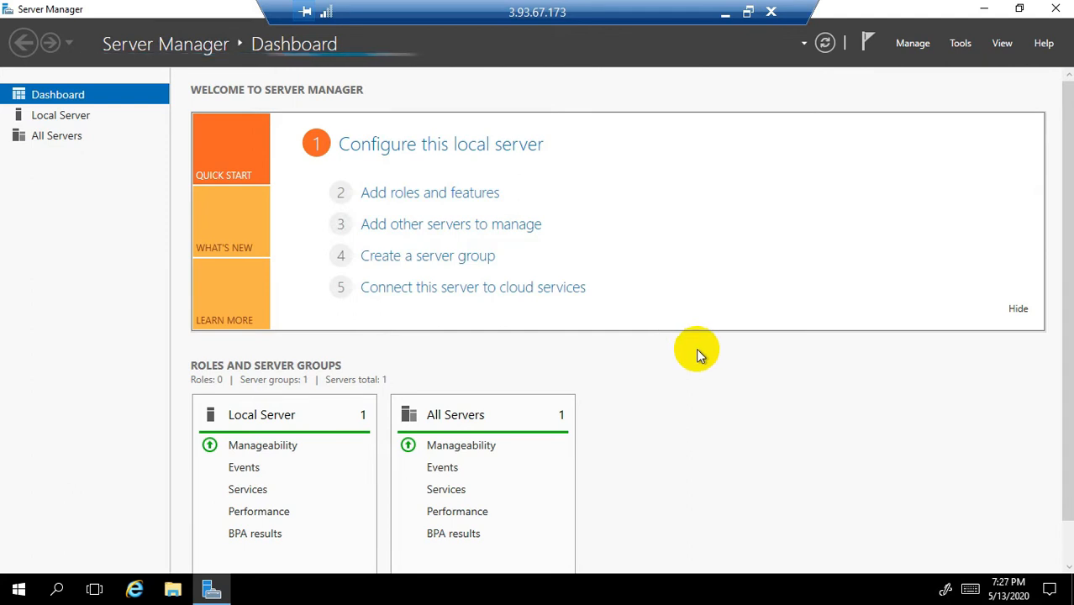
click(728, 17)
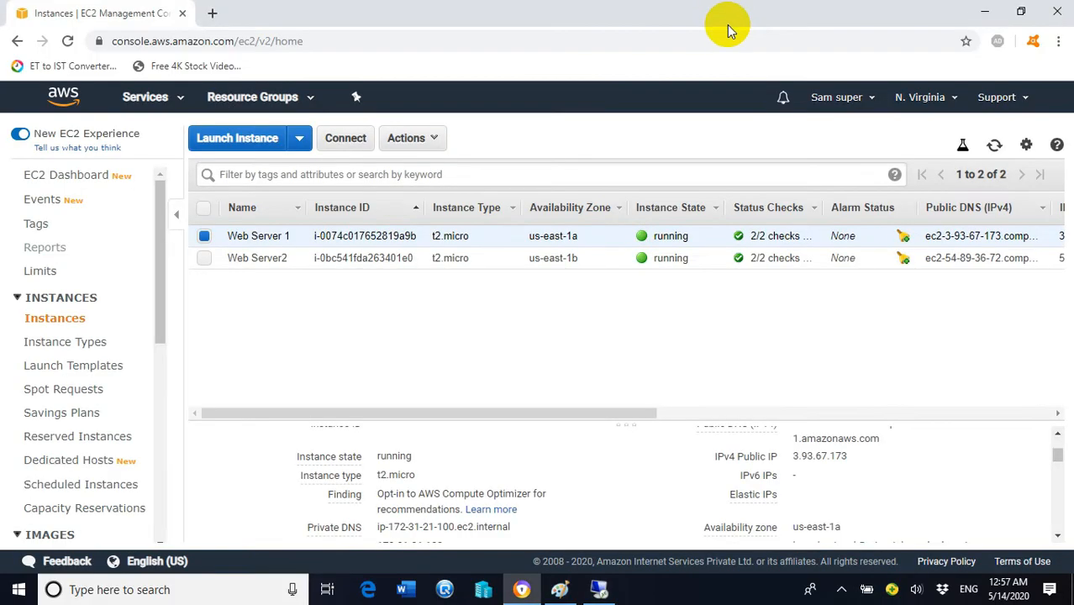
Step: Switch selection to Web Server2 and copy its public DNS, then its IPv4 address 54.89.36.72
click(202, 236)
click(206, 259)
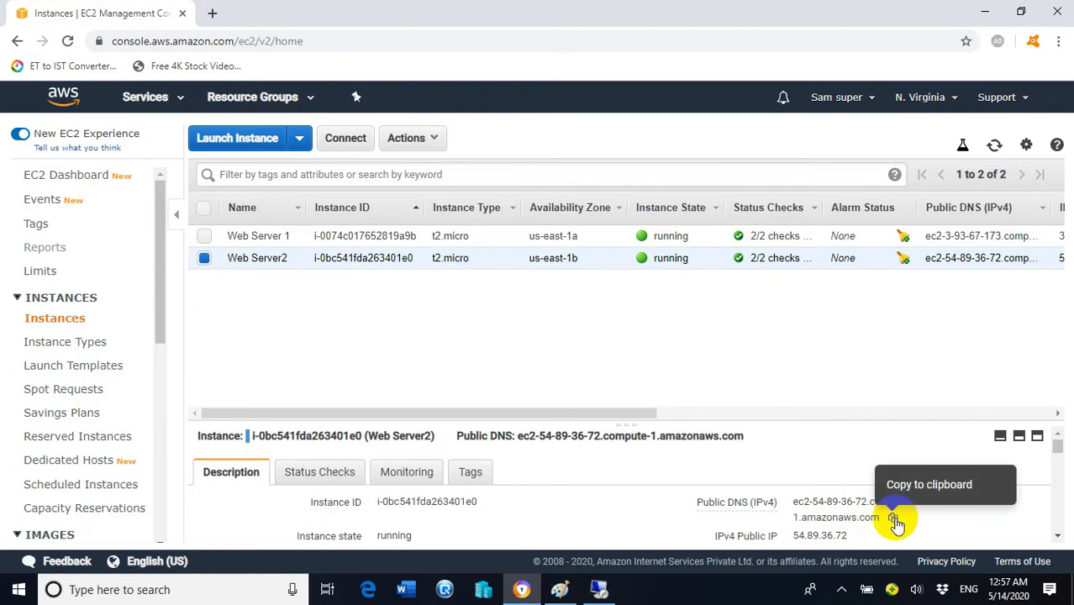
click(890, 519)
scroll(849, 512, down, 3)
scroll(832, 483, up, 3)
scroll(826, 469, down, 1)
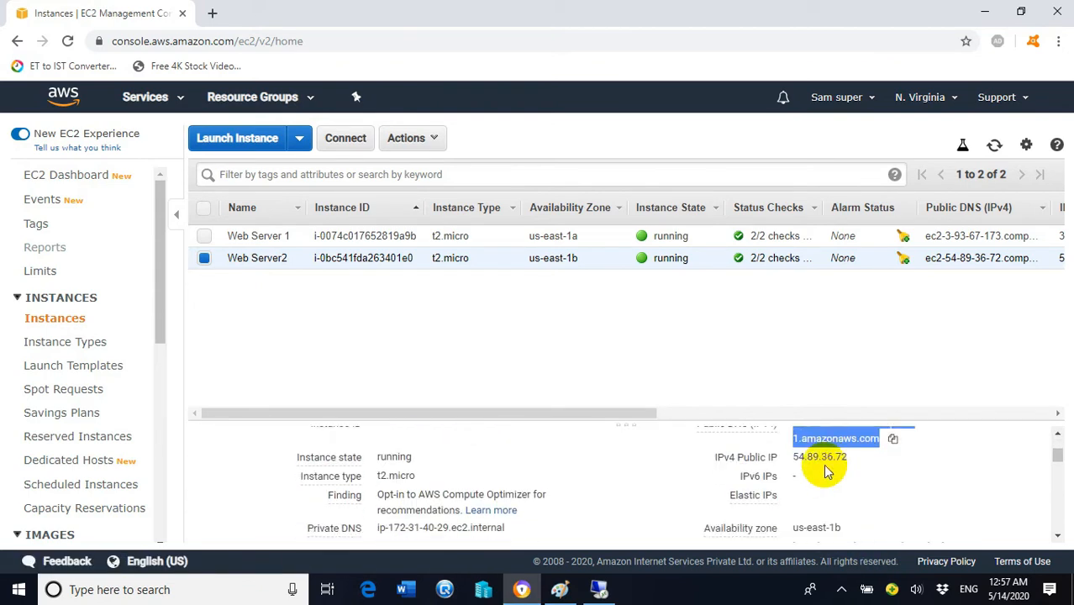
click(860, 458)
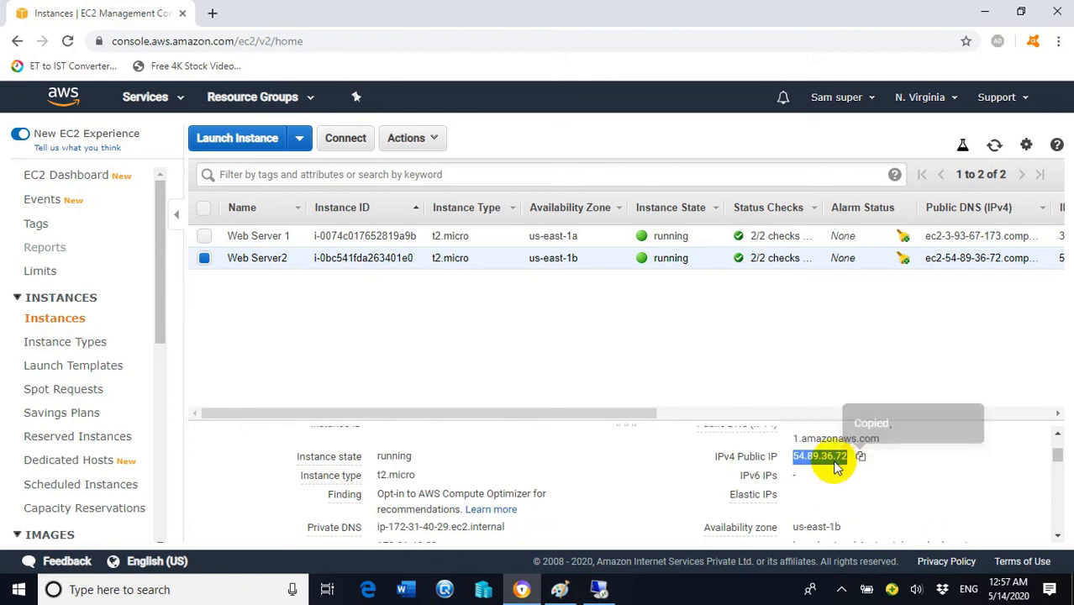
Step: Run mstsc from the Start menu's Run dialog and connect to the pasted 54.89.36.72
right_click(18, 594)
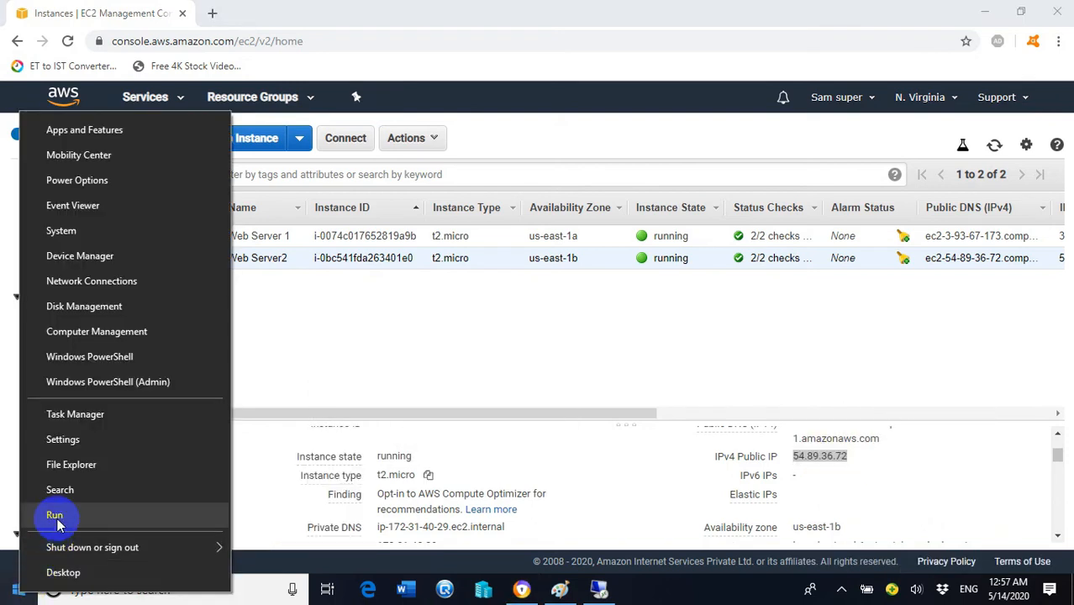
click(52, 512)
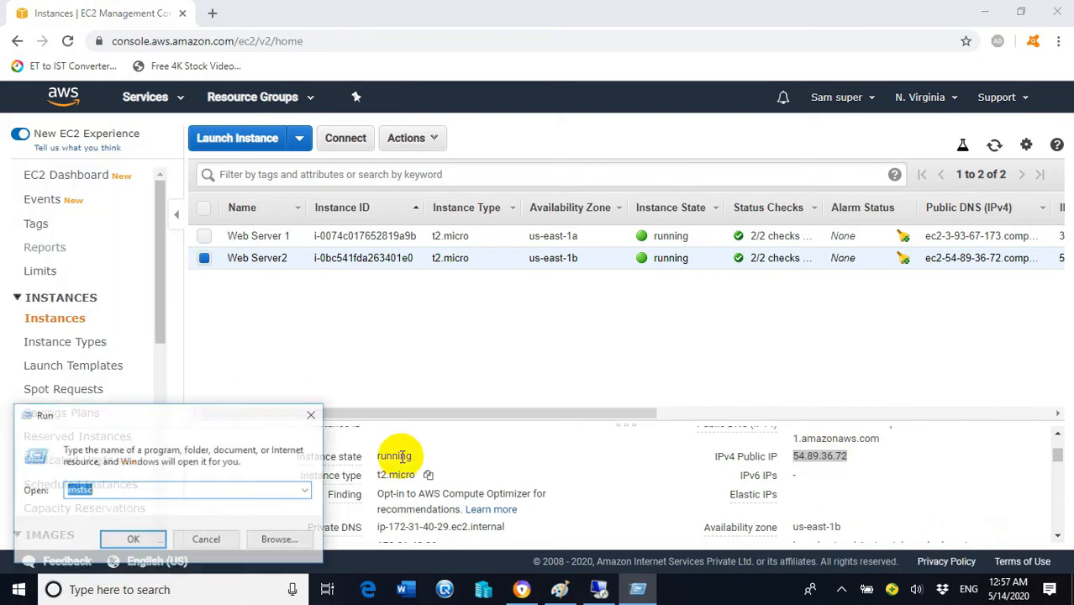
click(135, 494)
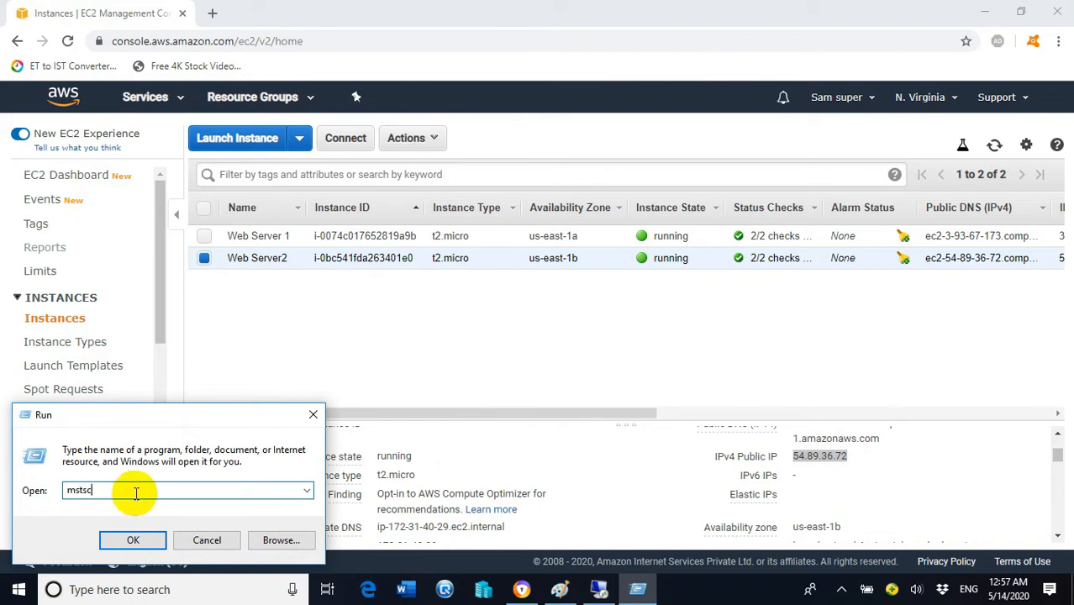
click(135, 540)
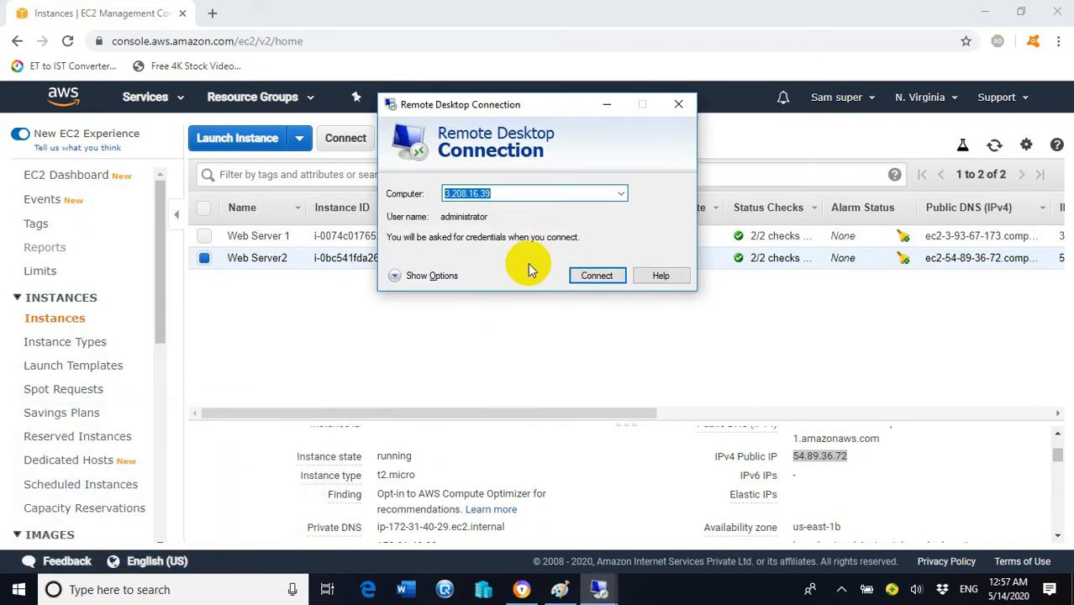
key(ctrl+v)
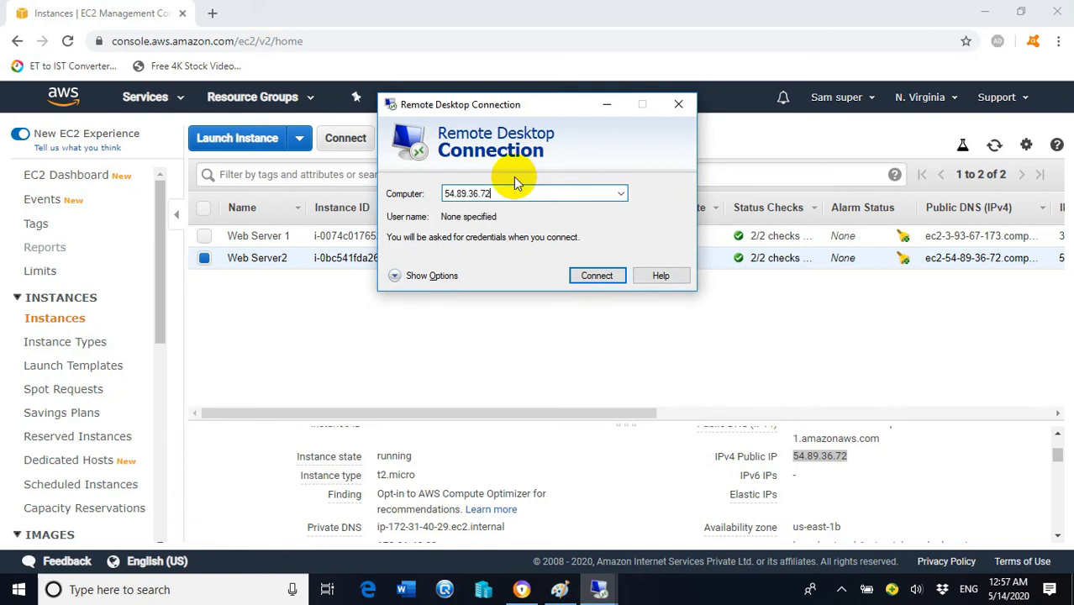
click(606, 277)
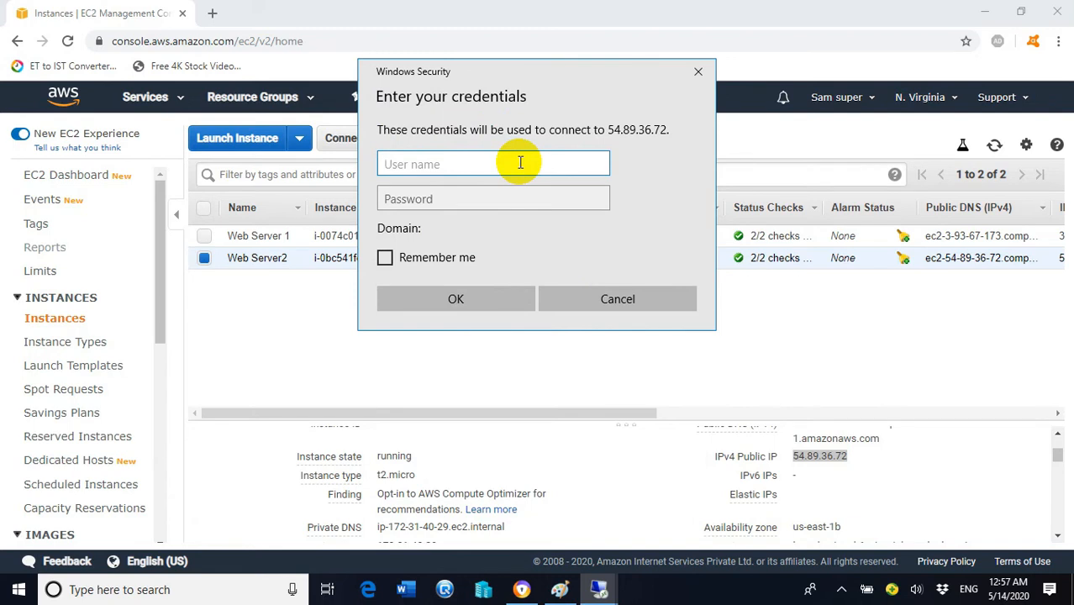
Step: Fill in Administrator as the user name, move to the password field, and switch back to the console
text(Administrator)
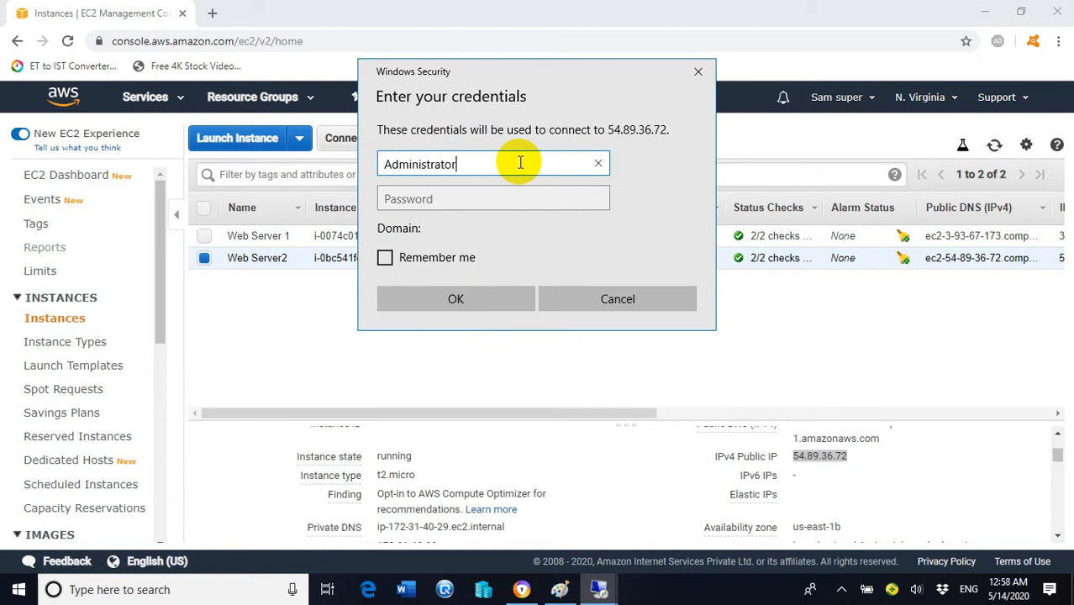
key(Tab)
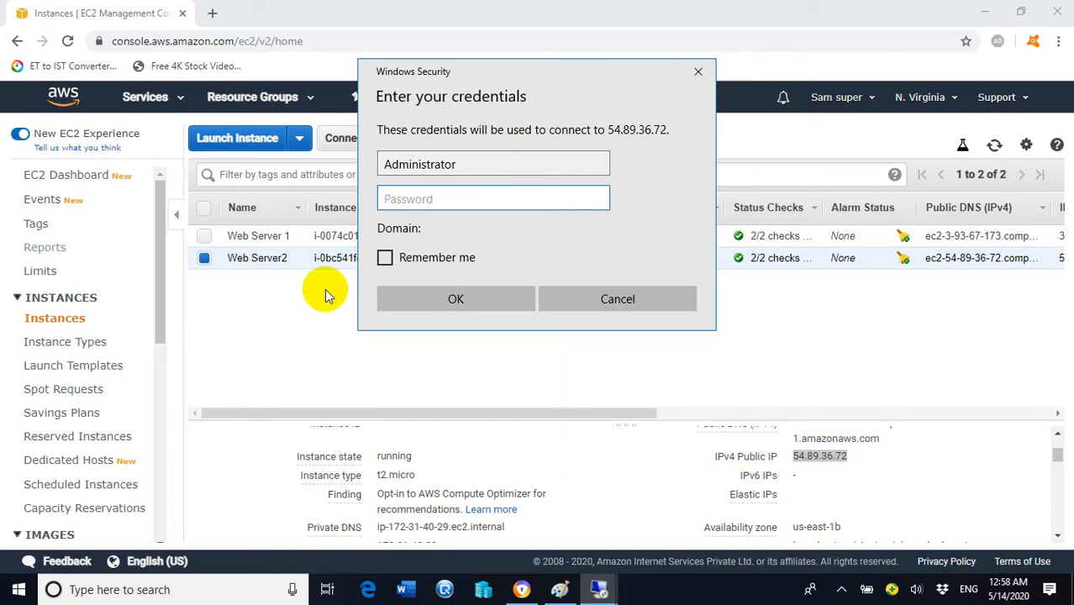
key(Escape)
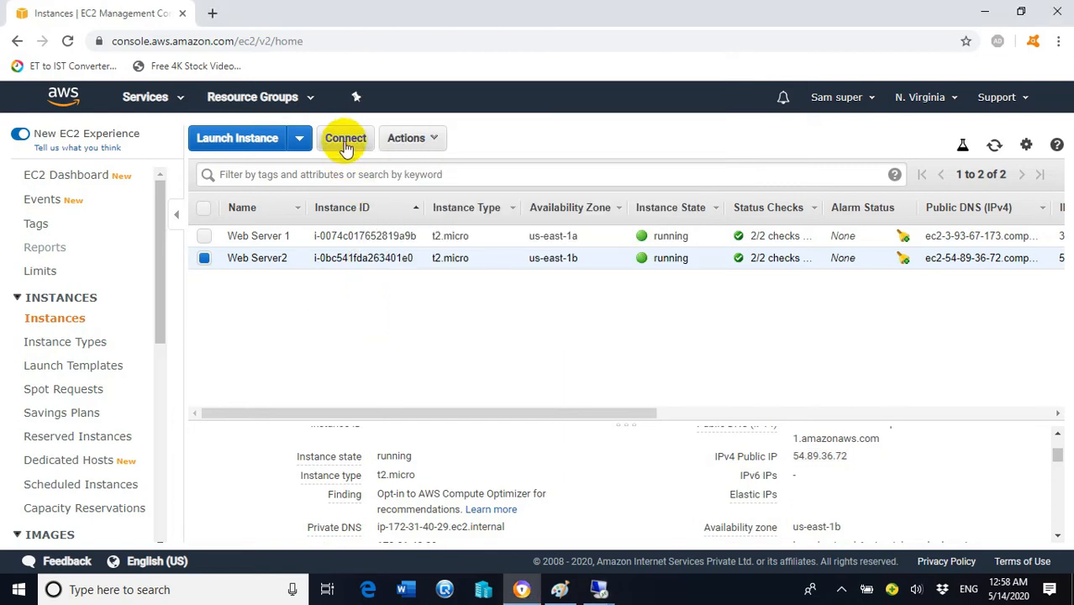
Step: Decrypt Web Server2's Administrator password with mykey.pem via Get Password, copy it, and close the dialog
click(345, 140)
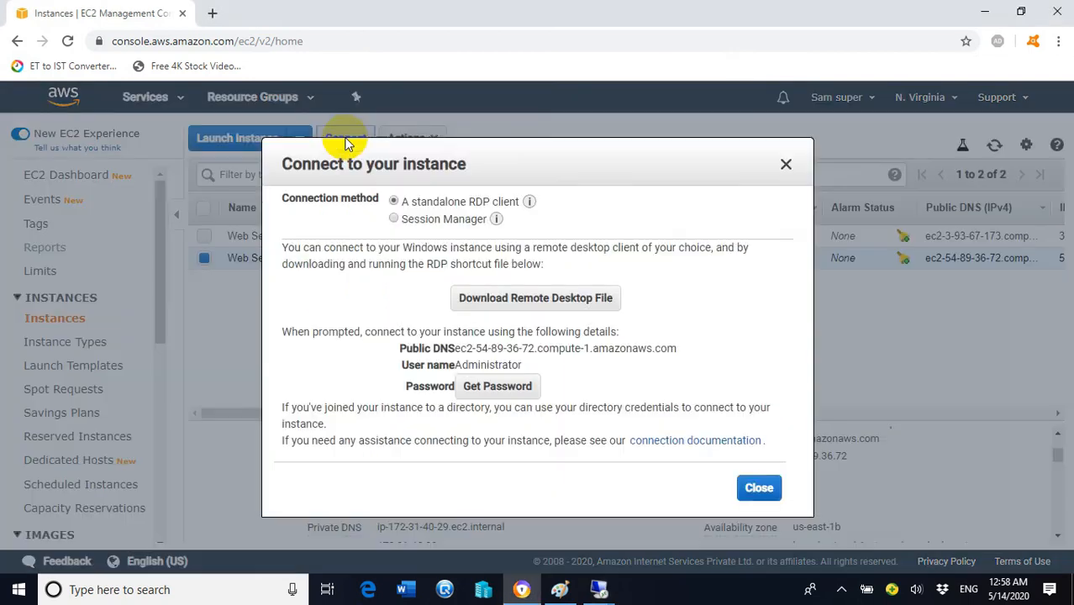
click(497, 388)
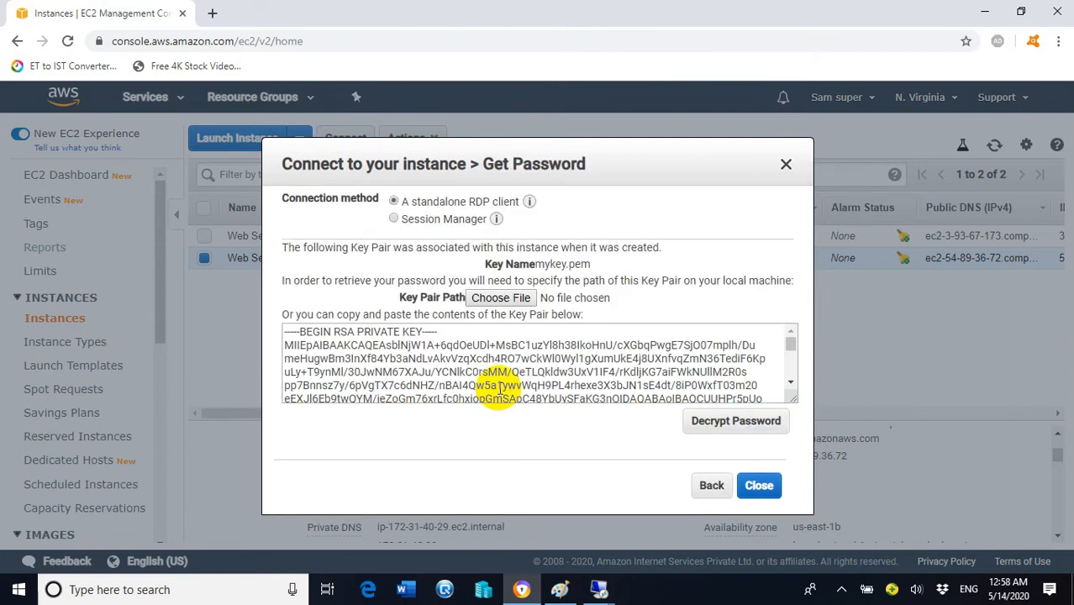
click(519, 301)
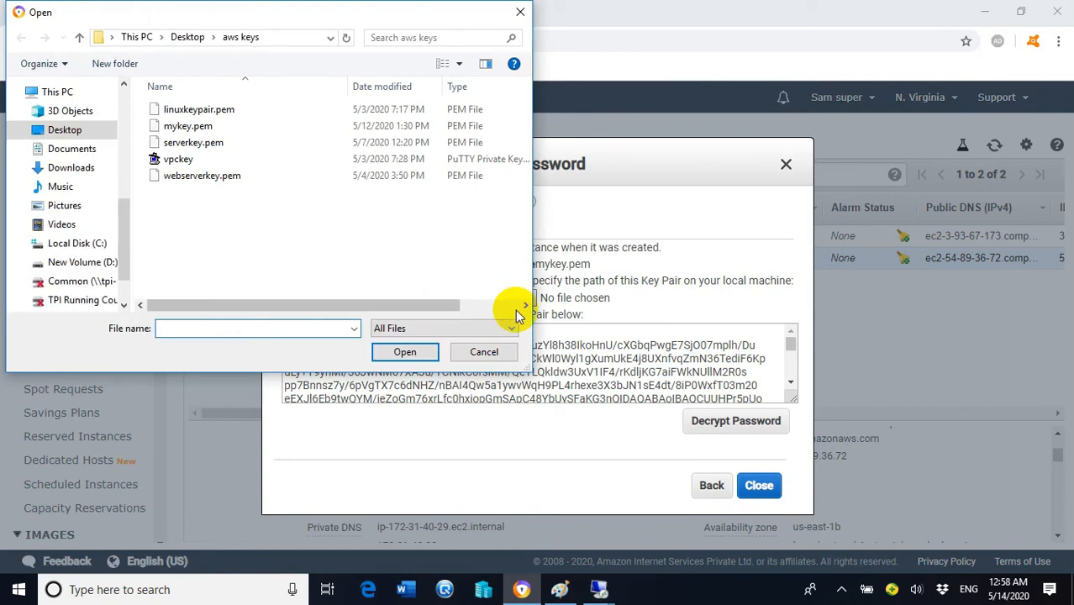
click(202, 128)
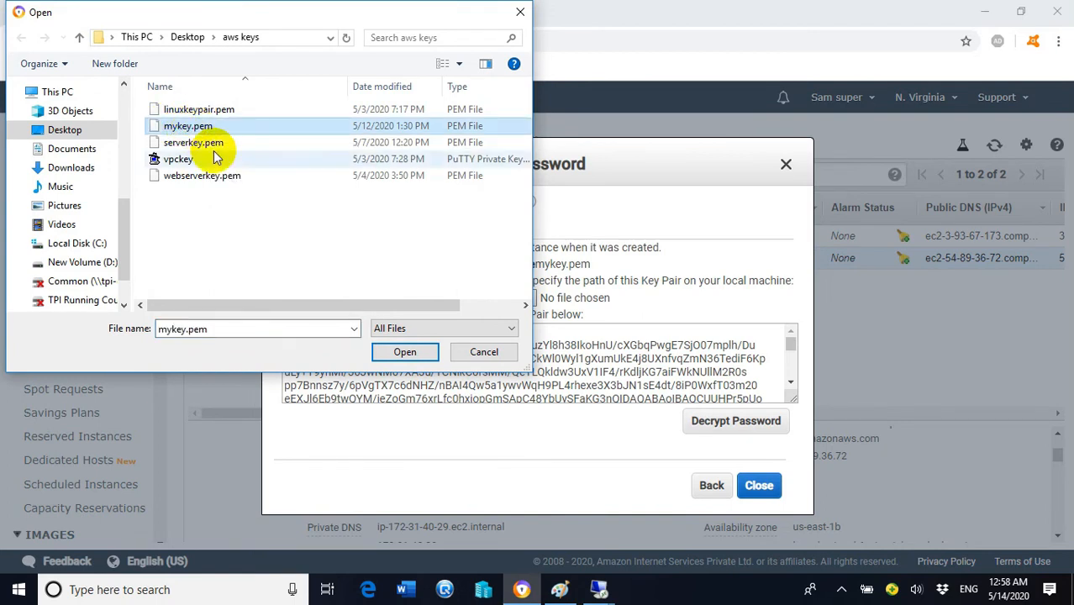
click(406, 353)
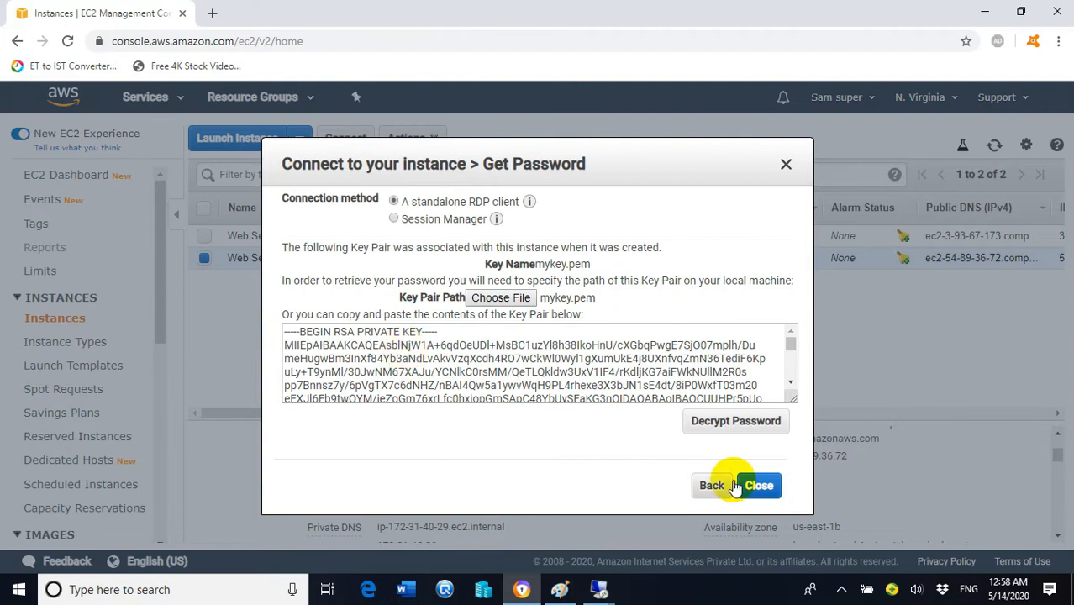
click(755, 424)
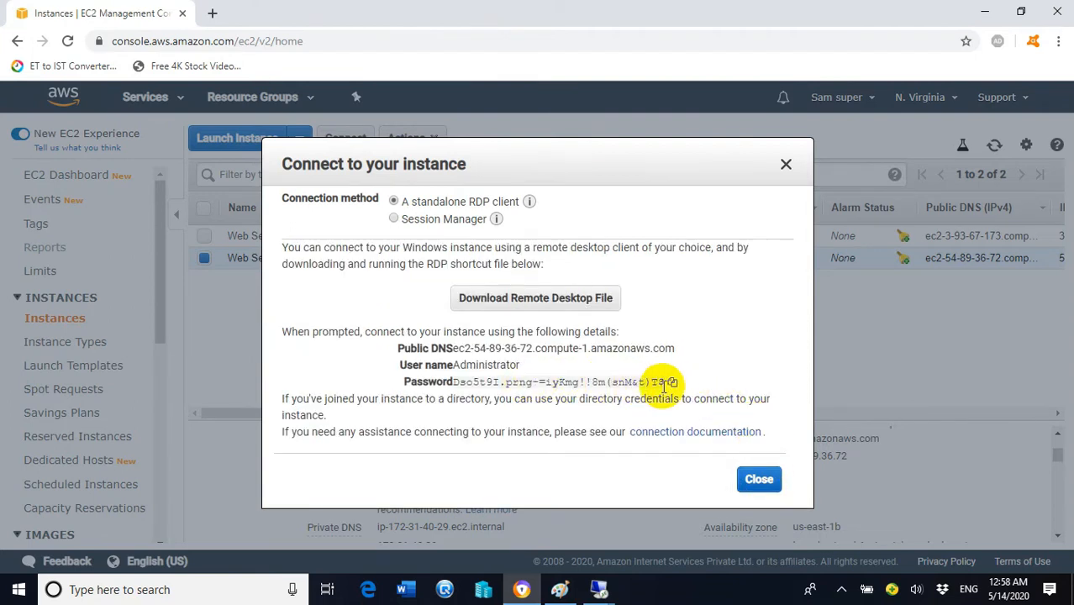
click(672, 383)
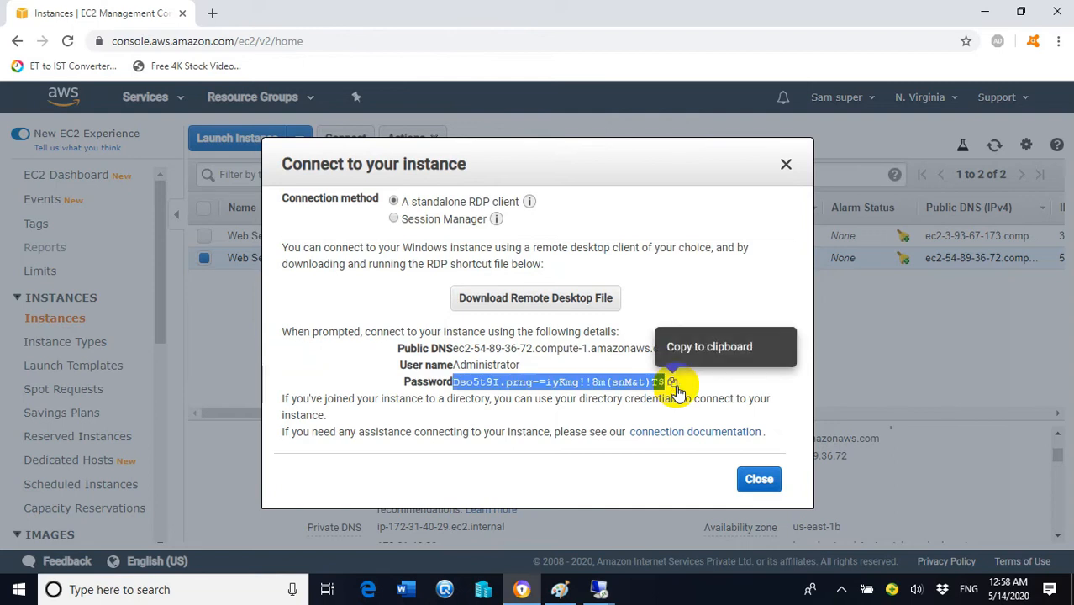
click(673, 383)
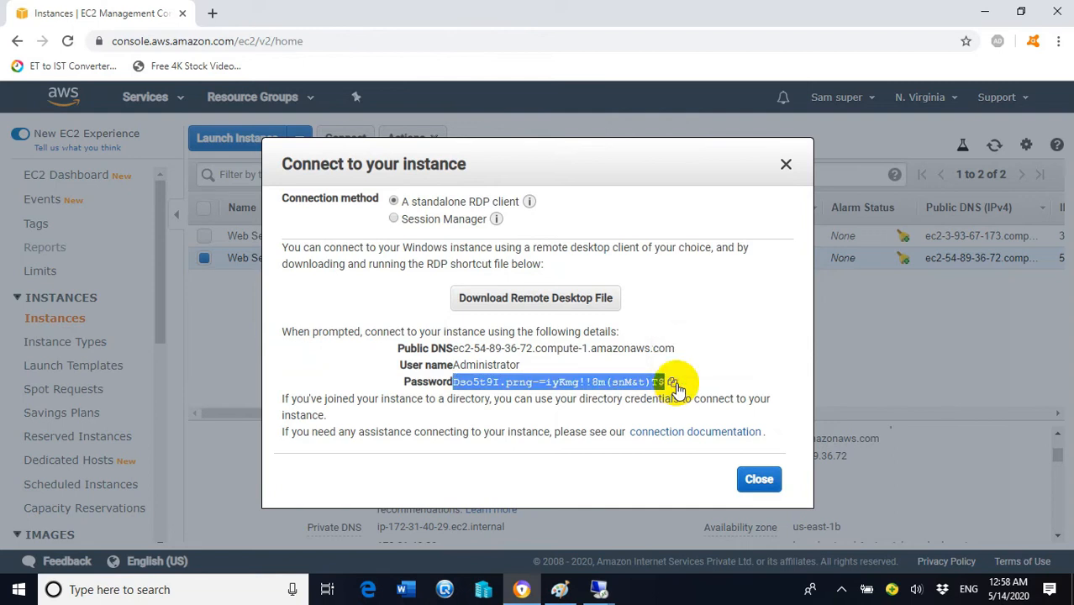
click(759, 479)
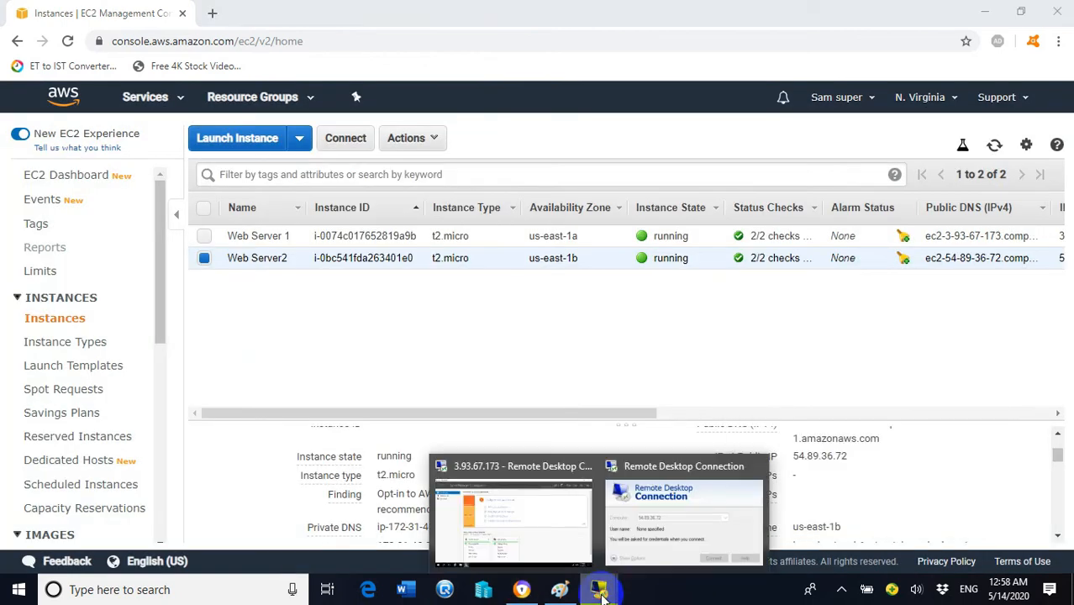
Step: Paste the Administrator password for 54.89.36.72, submit it, and accept the unverified-certificate warning
click(648, 551)
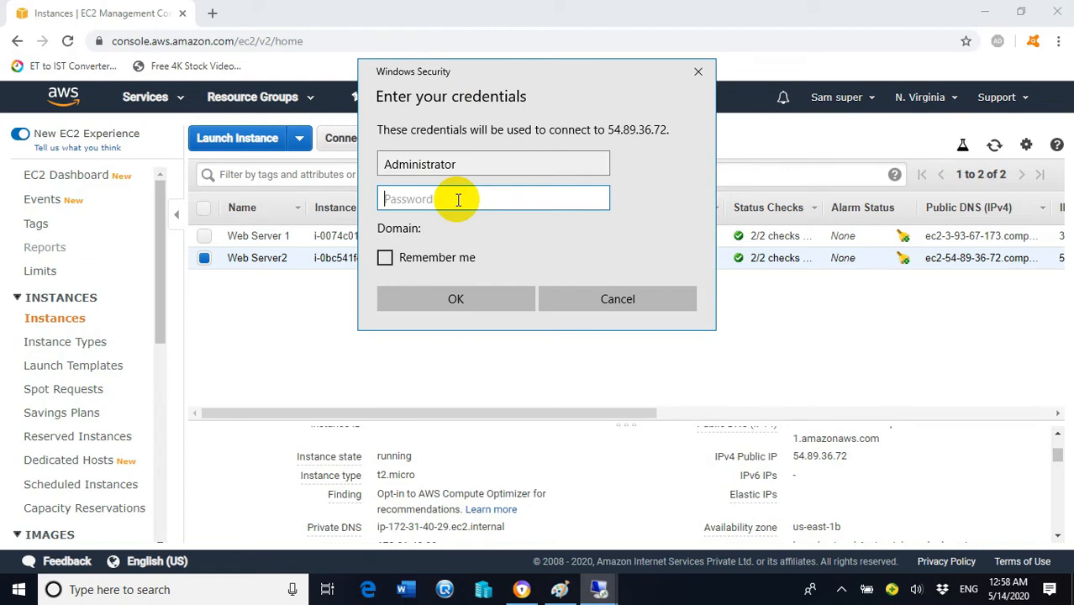
key(ctrl+v)
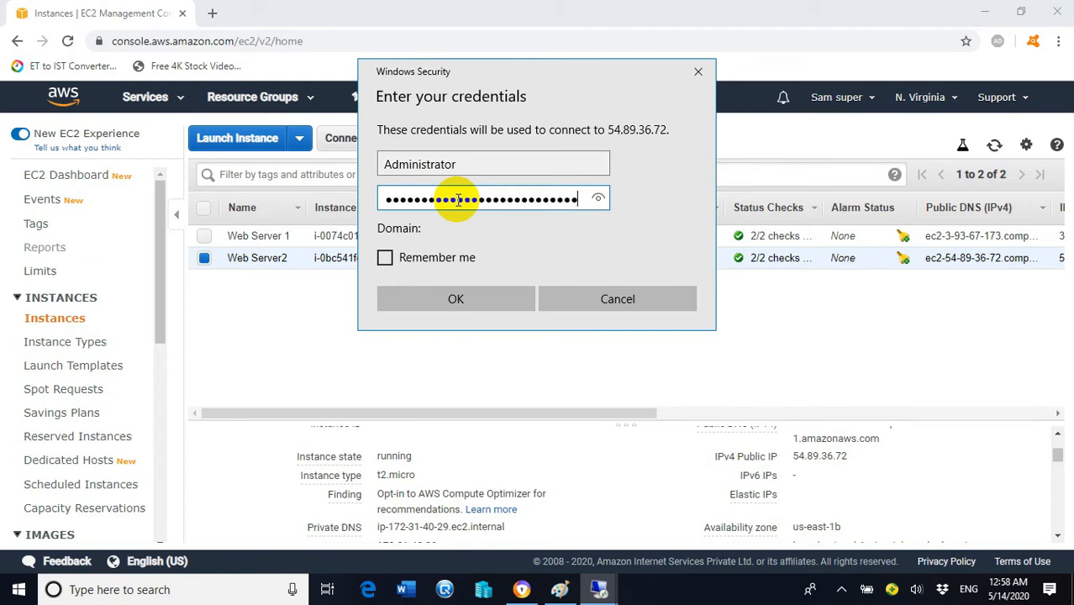
click(476, 303)
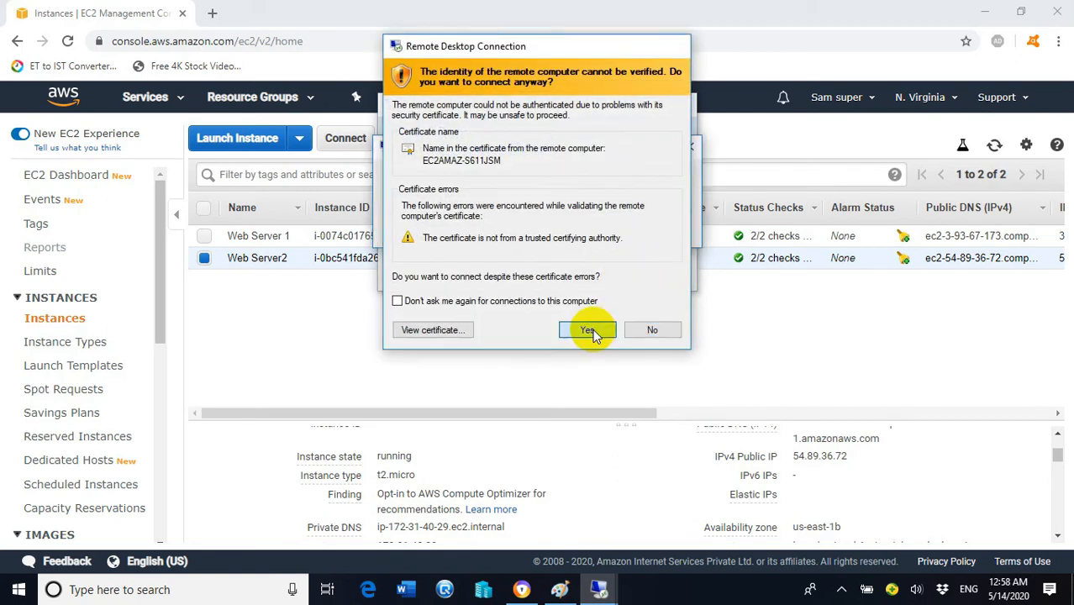
click(588, 330)
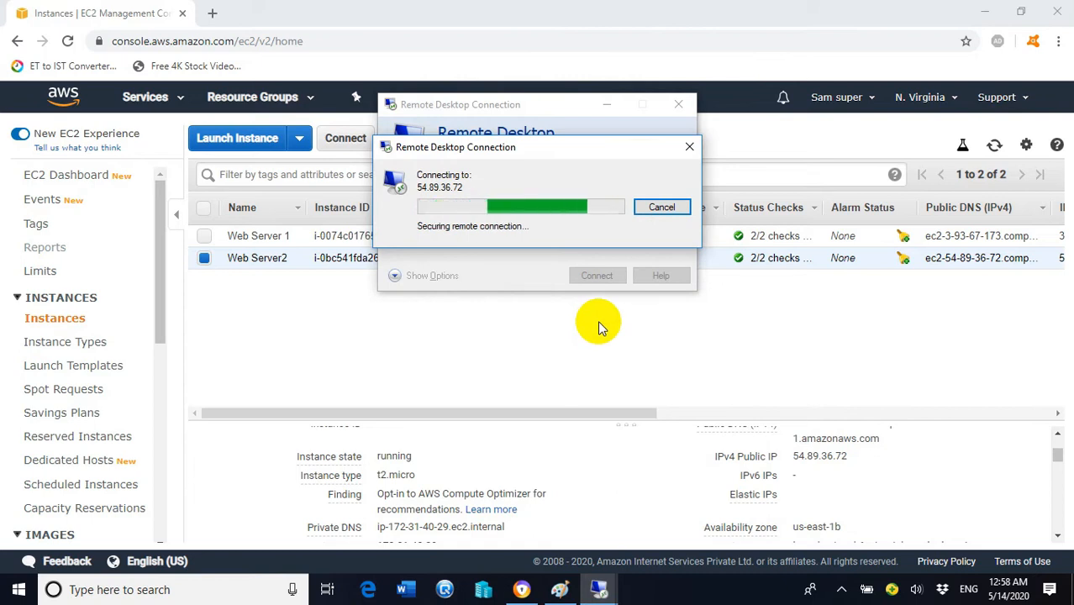
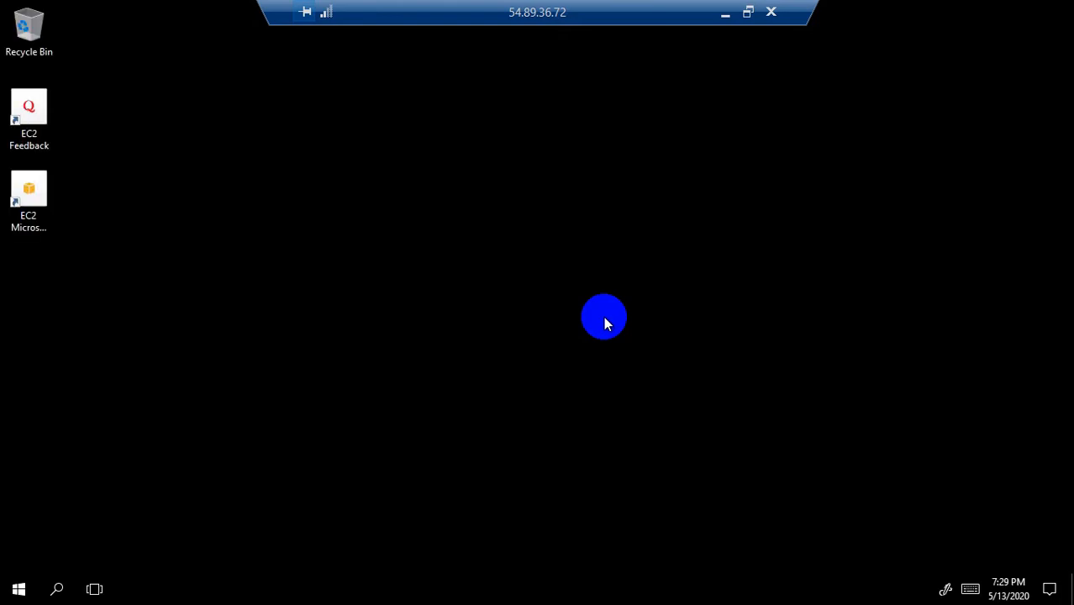
Step: Launch Server Manager on 54.89.36.72 and allow network discovery
click(18, 588)
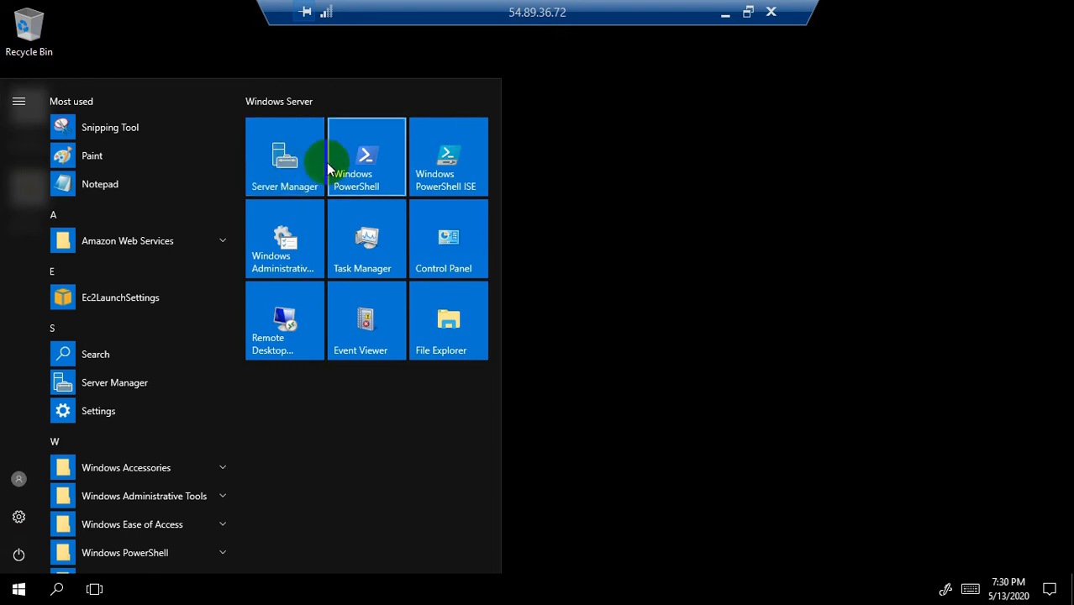
click(329, 169)
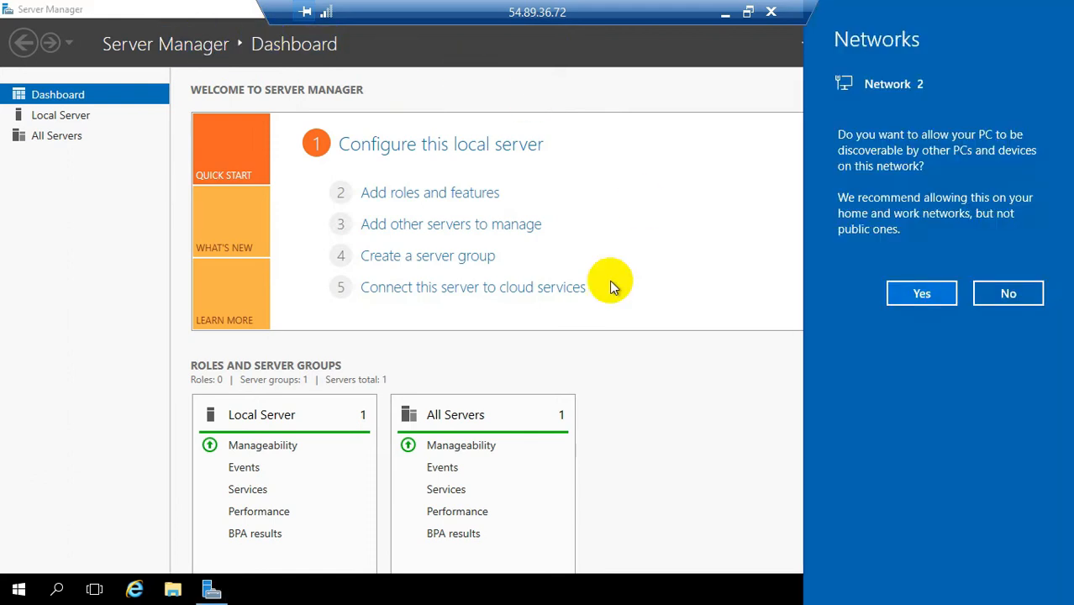
click(933, 291)
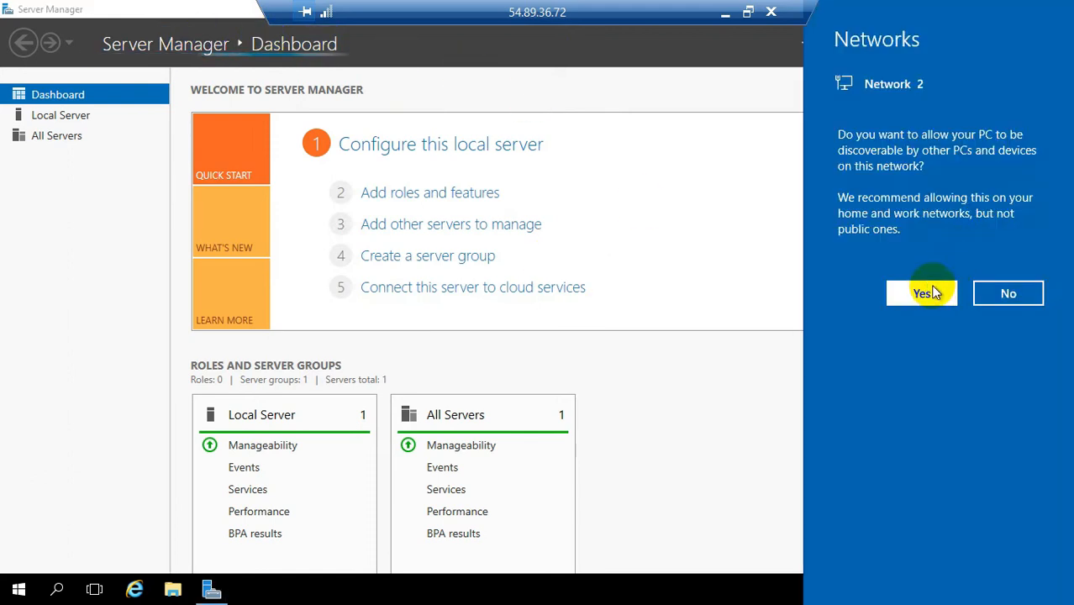
Step: Start Add Roles and Features, dismiss the notice, and minimize the 54.89.36.72 session
click(388, 198)
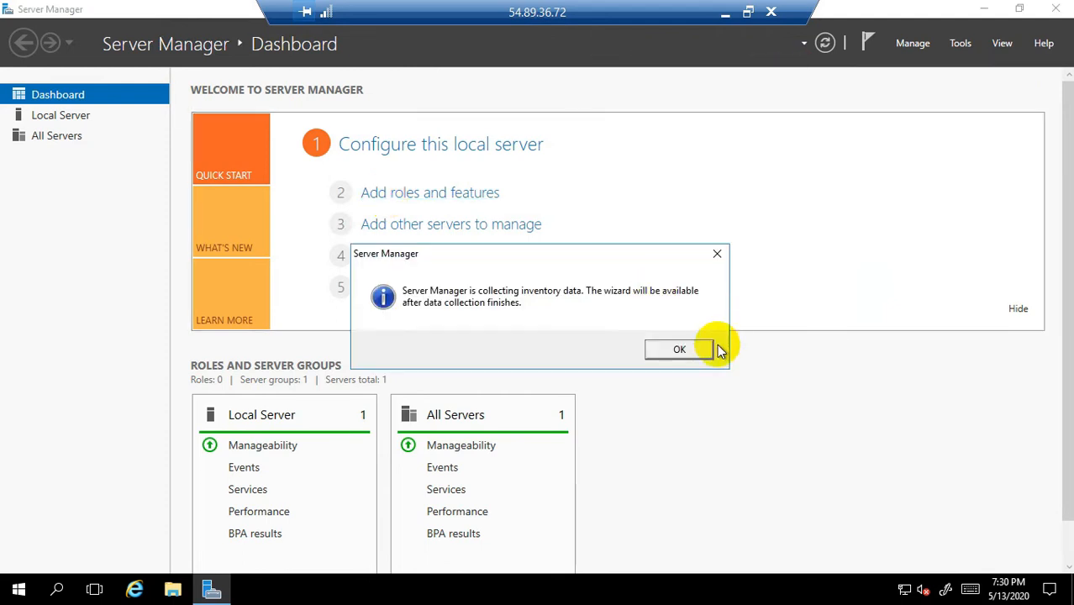
click(704, 350)
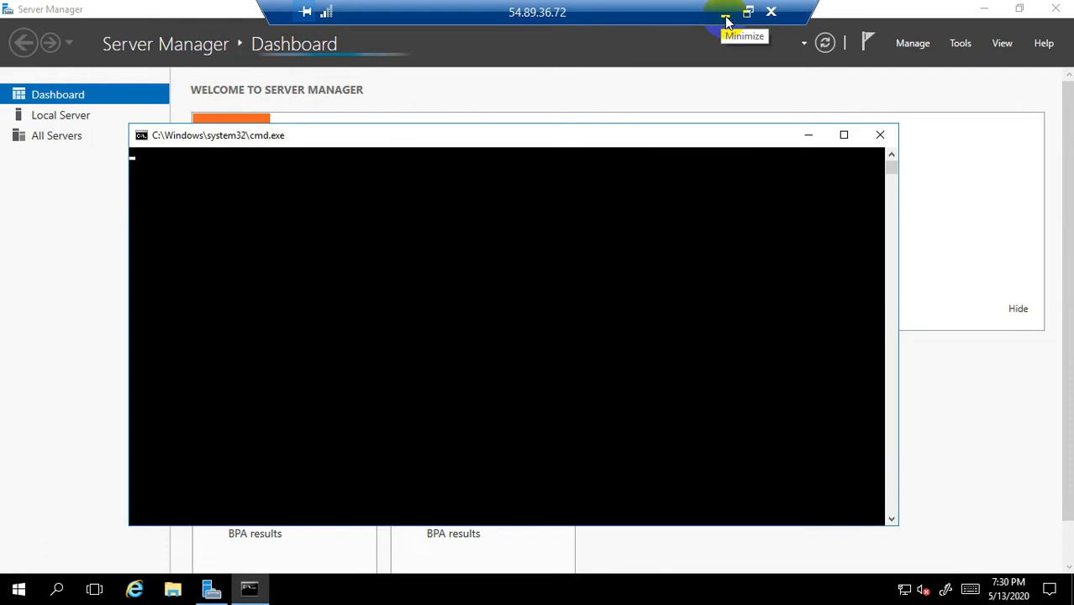
click(726, 17)
Step: Restore the 3.93.67.173 remote session from its Remote Desktop taskbar thumbnail
mouse_move(598, 588)
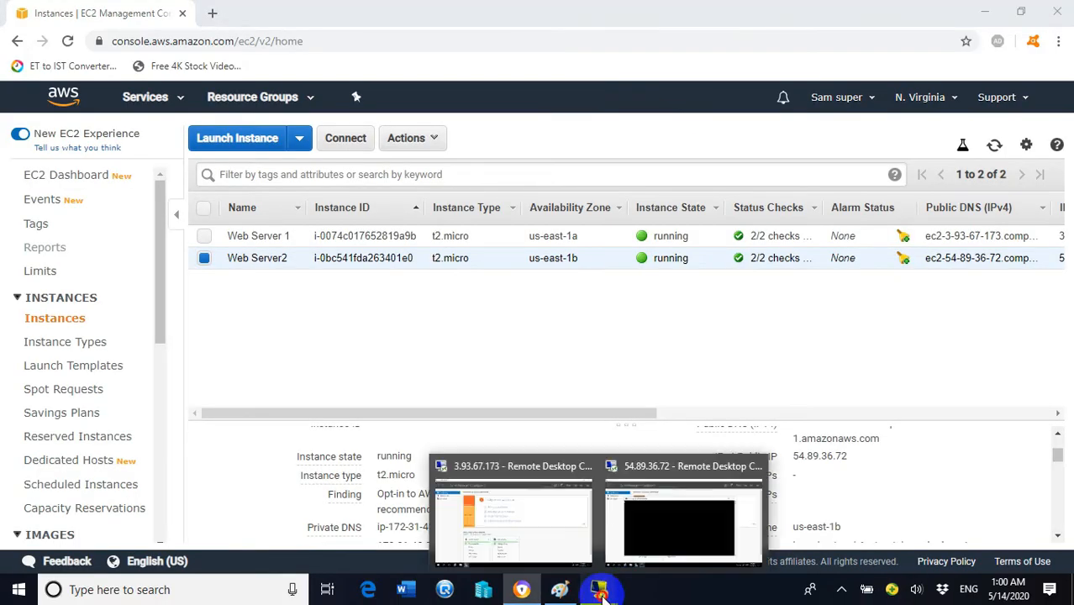
click(546, 520)
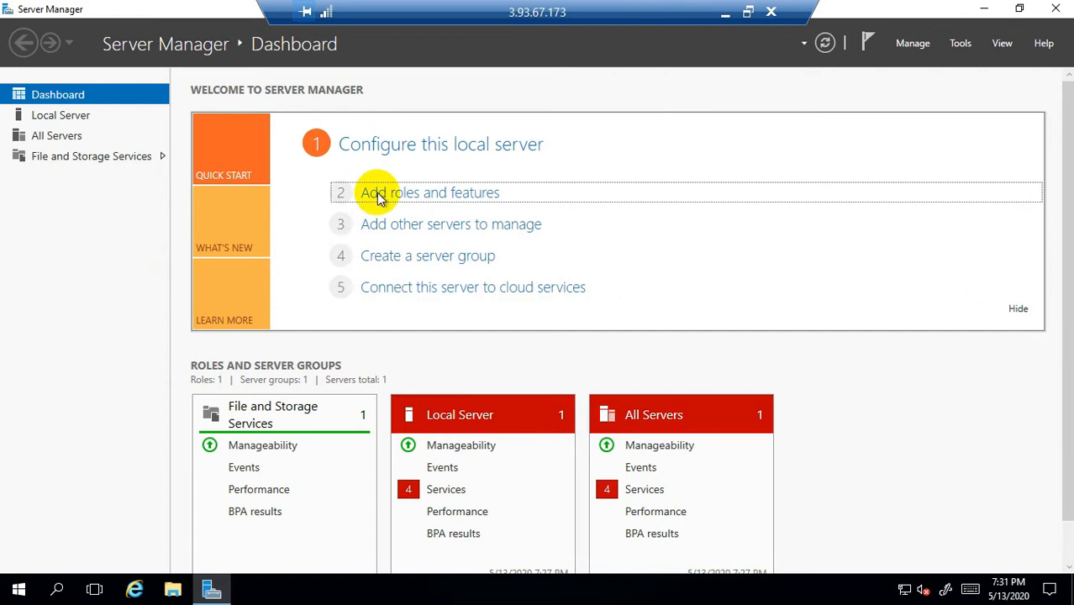
Step: Open the Add Roles and Features wizard and advance to the Server Roles page
click(426, 200)
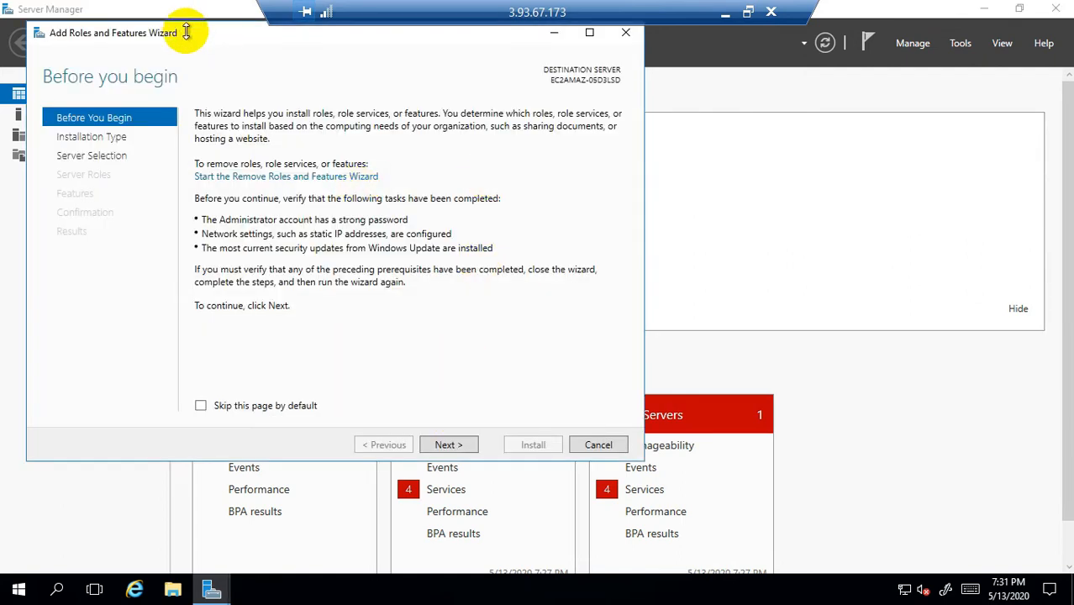
drag(187, 32, 380, 87)
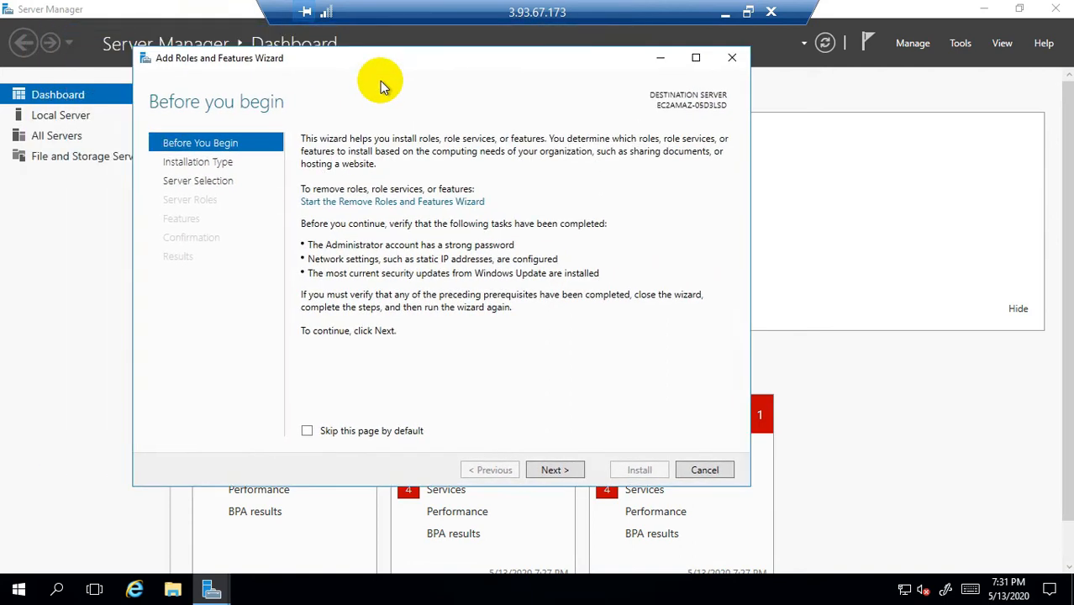
click(638, 495)
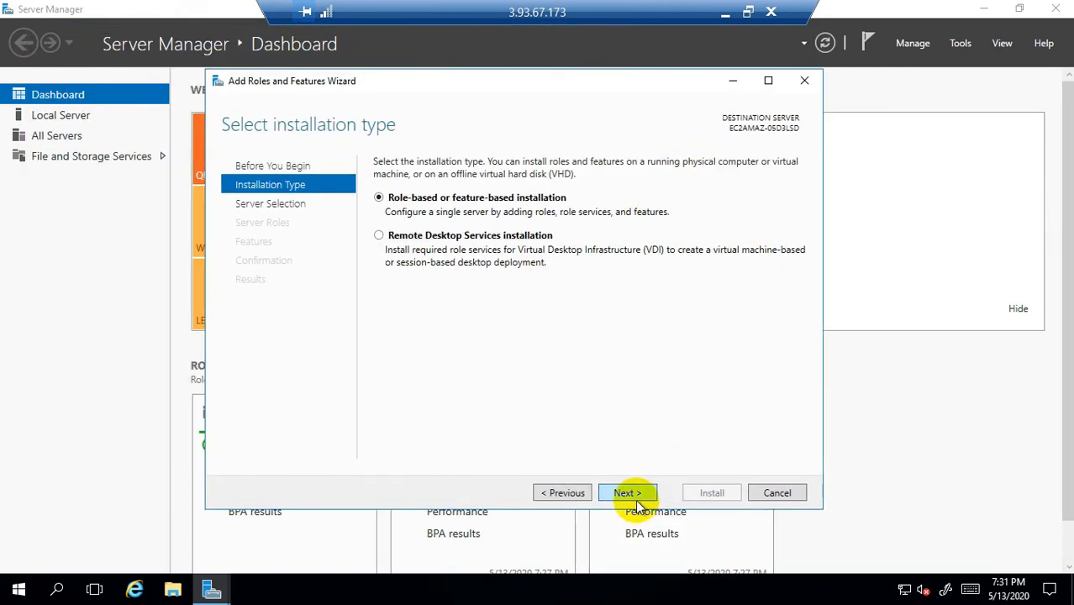
click(636, 497)
click(636, 497)
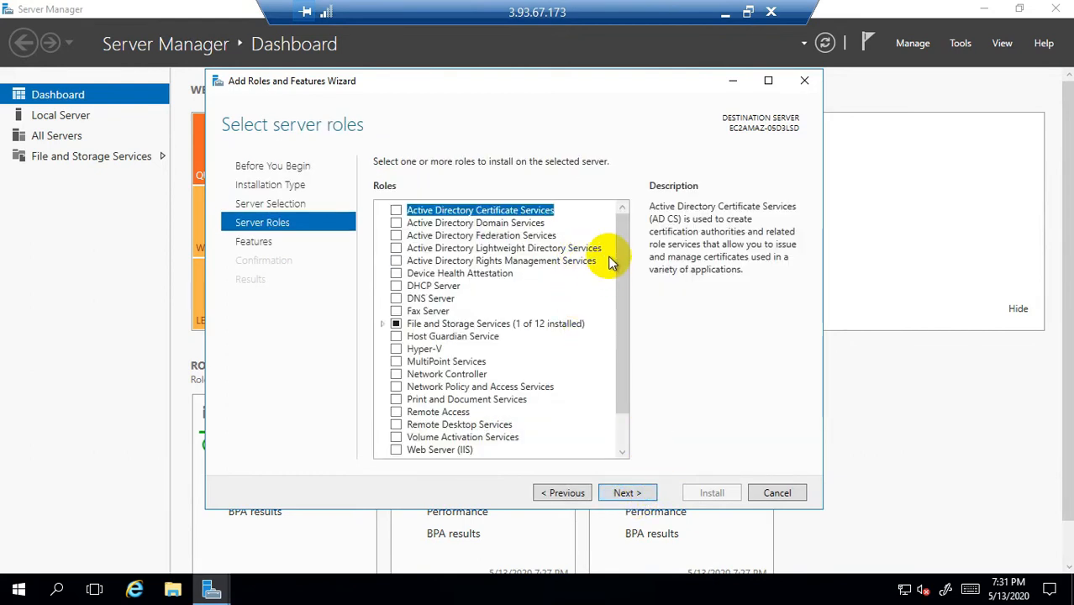
drag(628, 281, 628, 328)
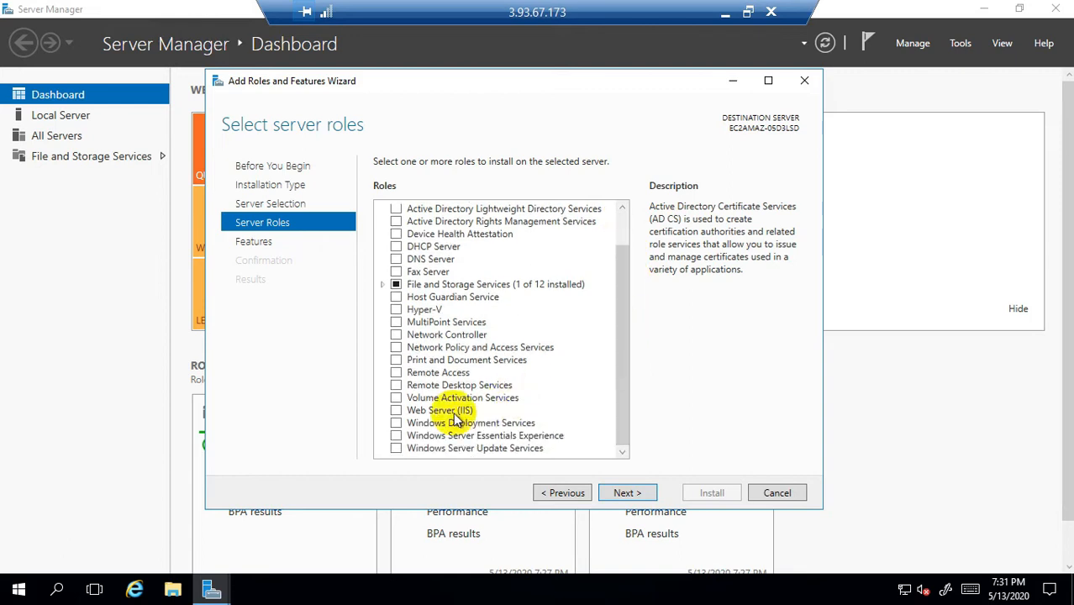
Step: Select Web Server (IIS) with its management tools, install it, and close the stray Calculator
click(398, 412)
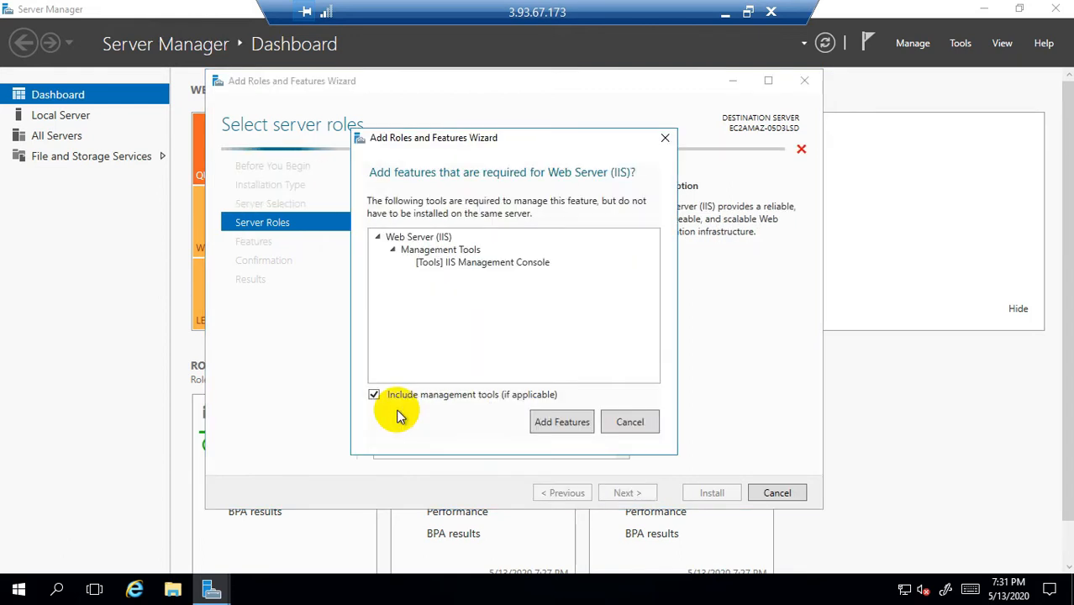
click(578, 427)
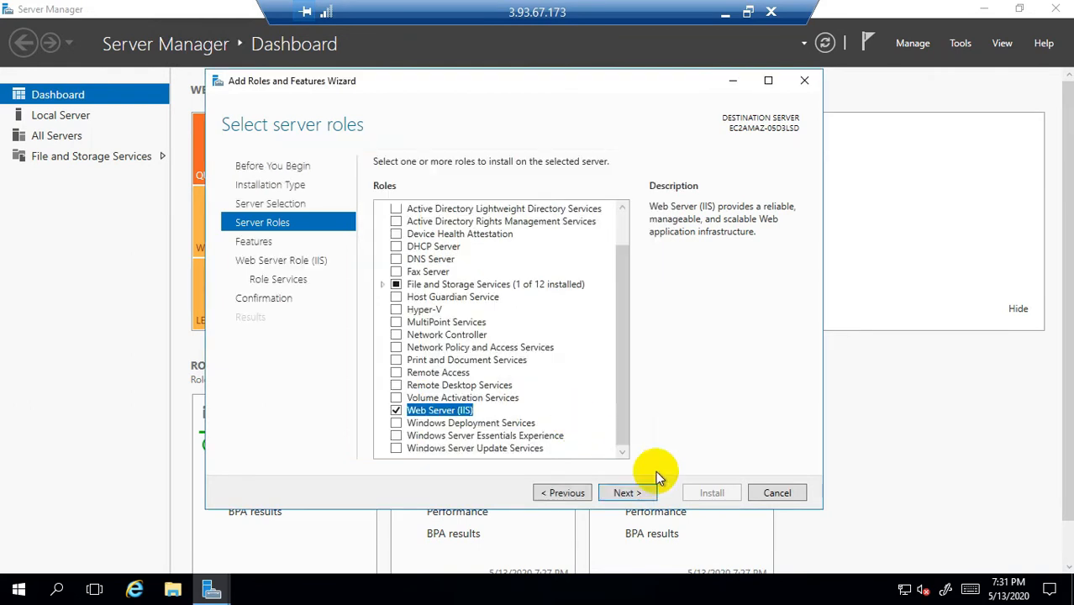
click(639, 495)
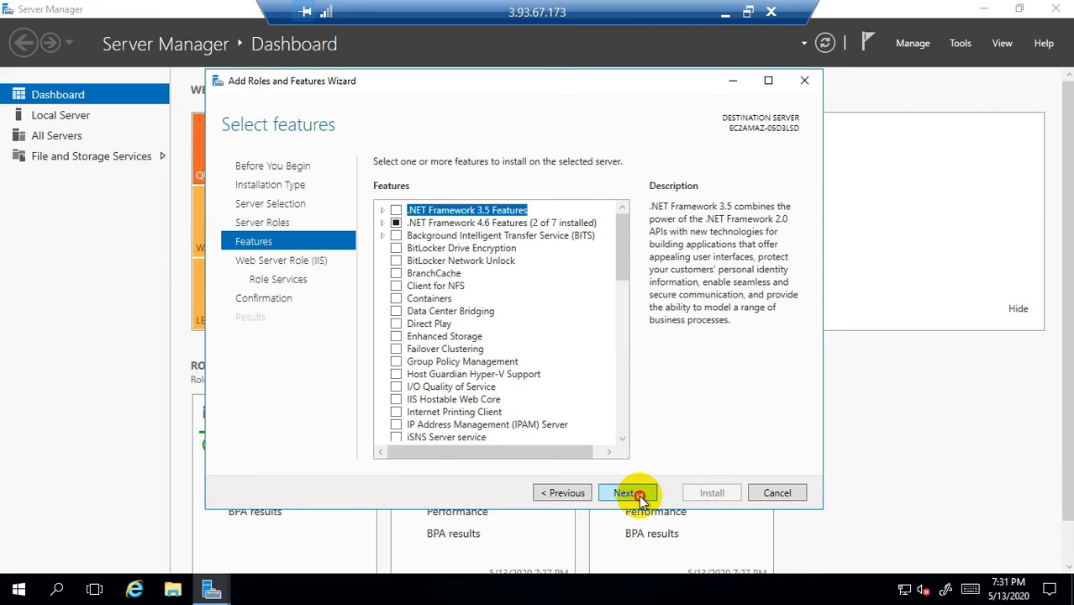
click(638, 495)
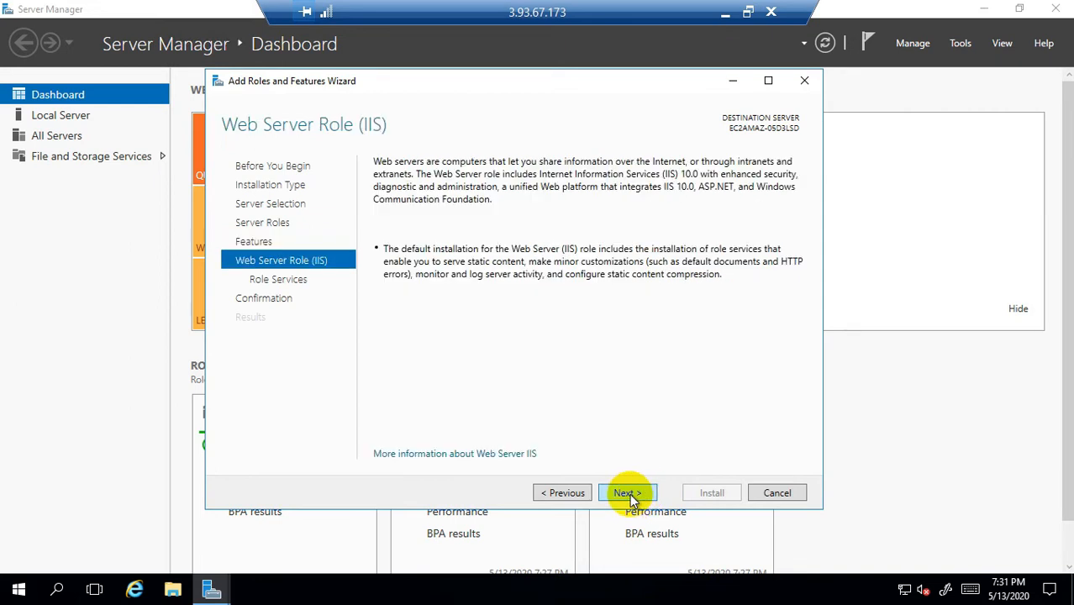
click(630, 493)
click(630, 493)
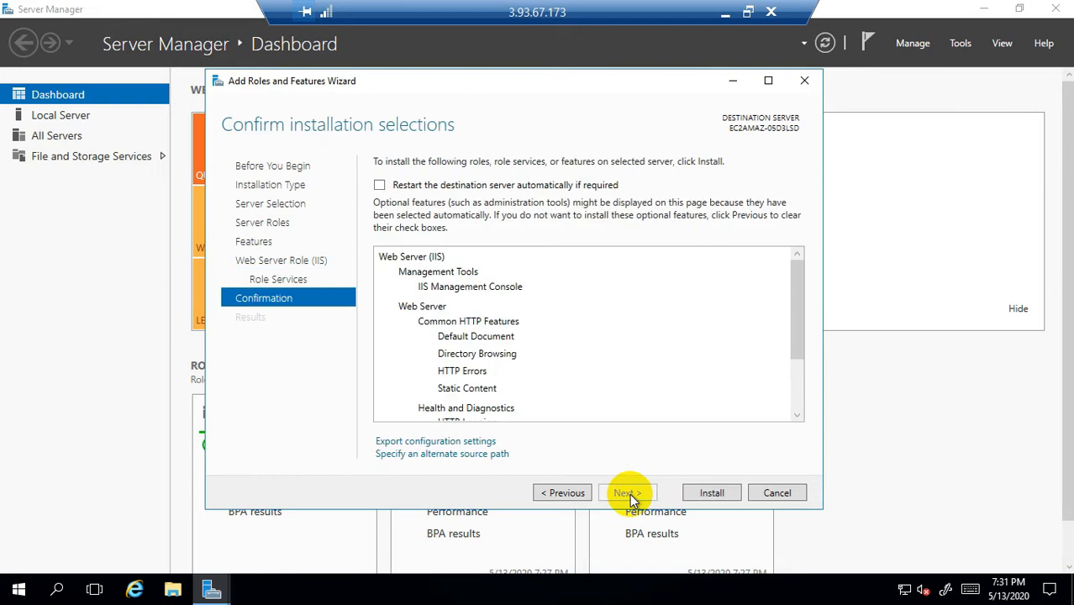
click(712, 493)
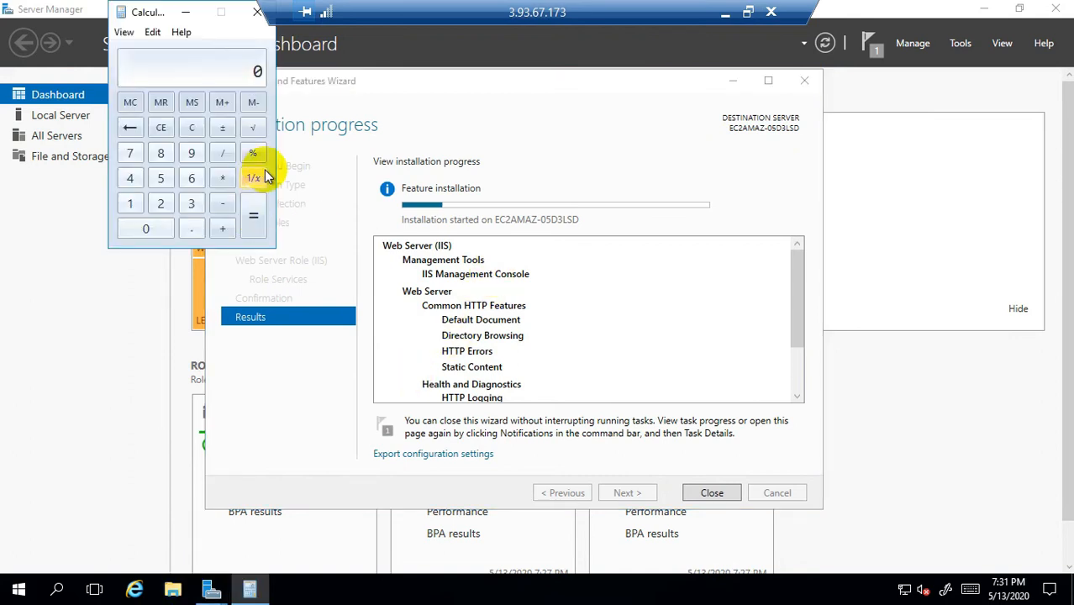
click(256, 11)
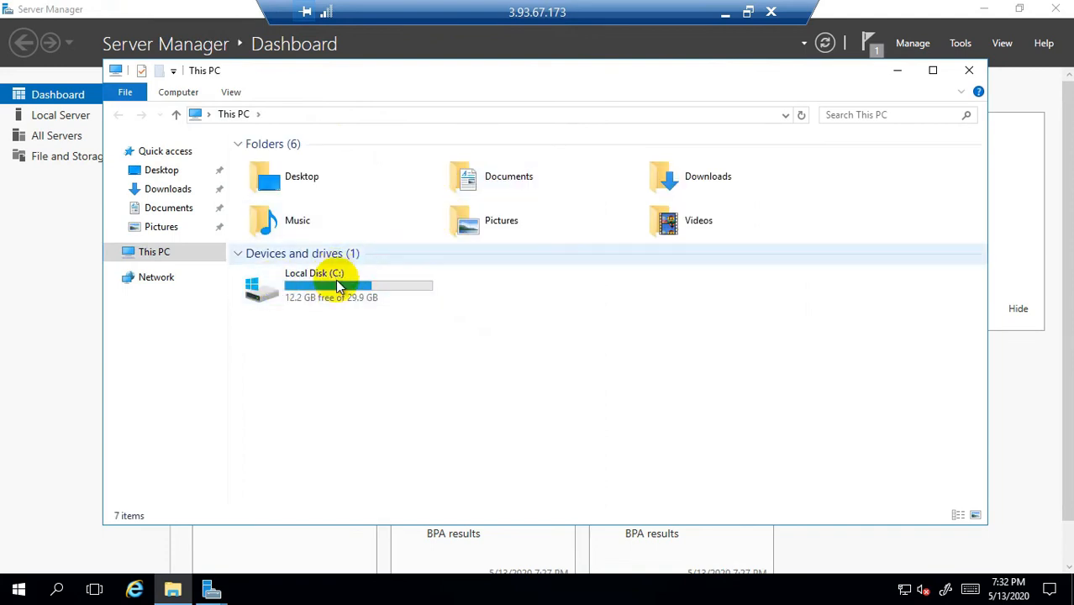
Step: Find the new inetpub folder on Local Disk (C:), check install progress, then open inetpub
double_click(337, 280)
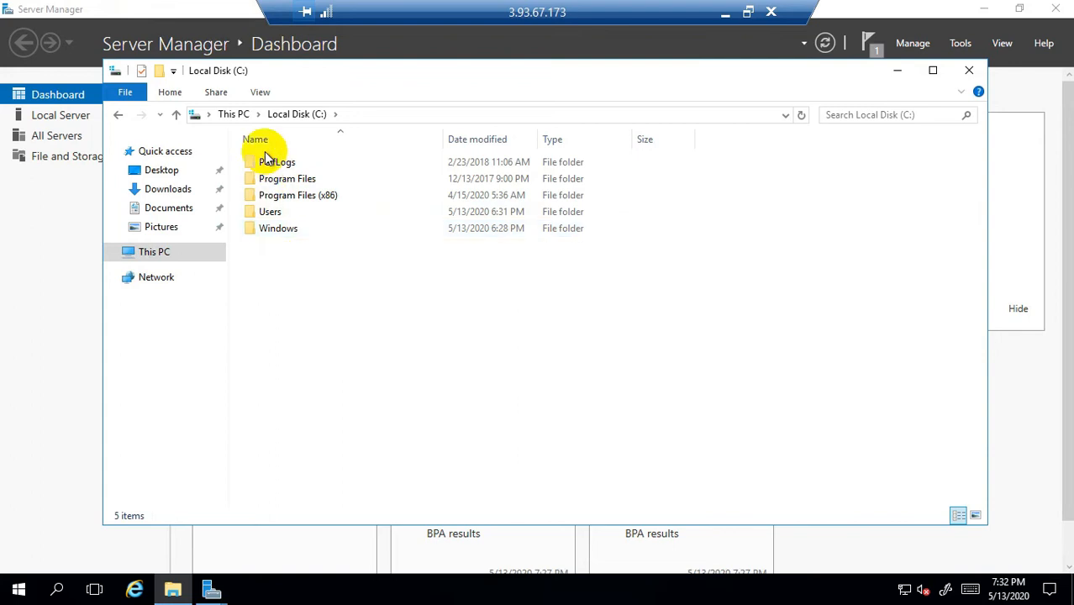
click(284, 232)
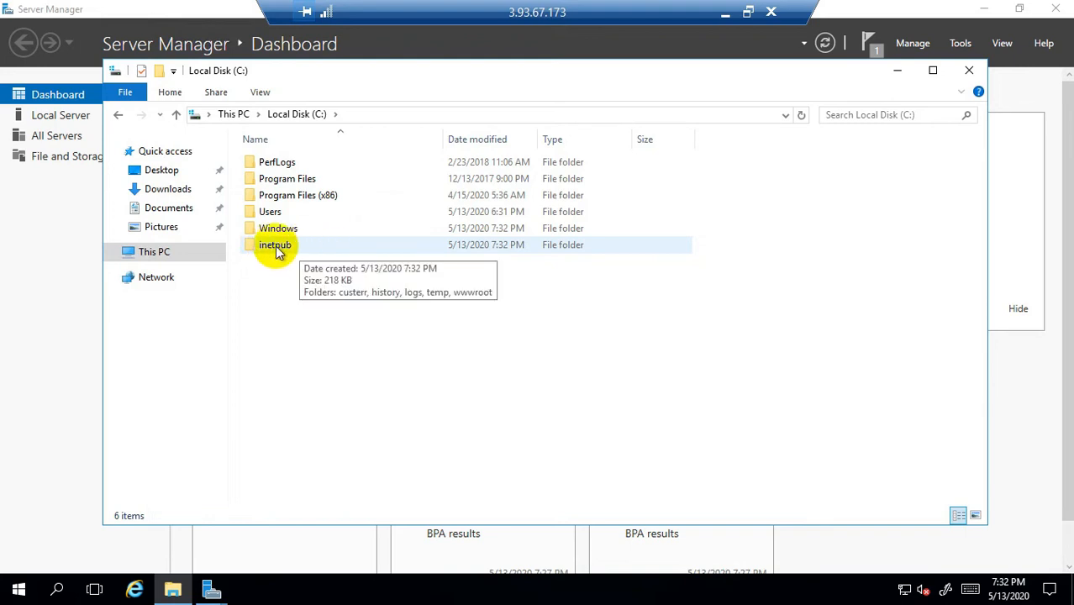
click(286, 253)
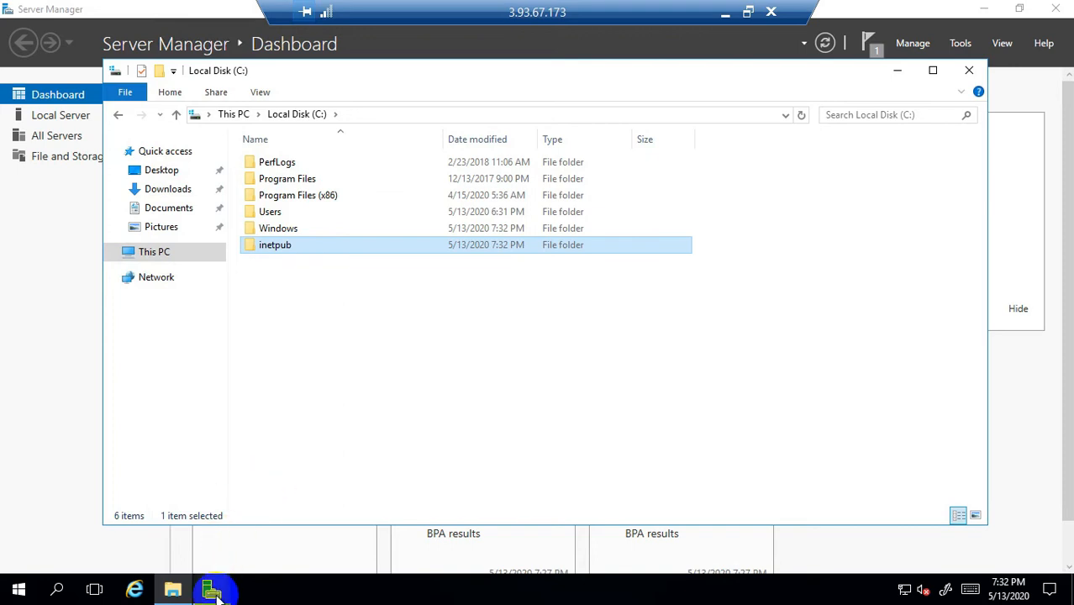
mouse_move(216, 593)
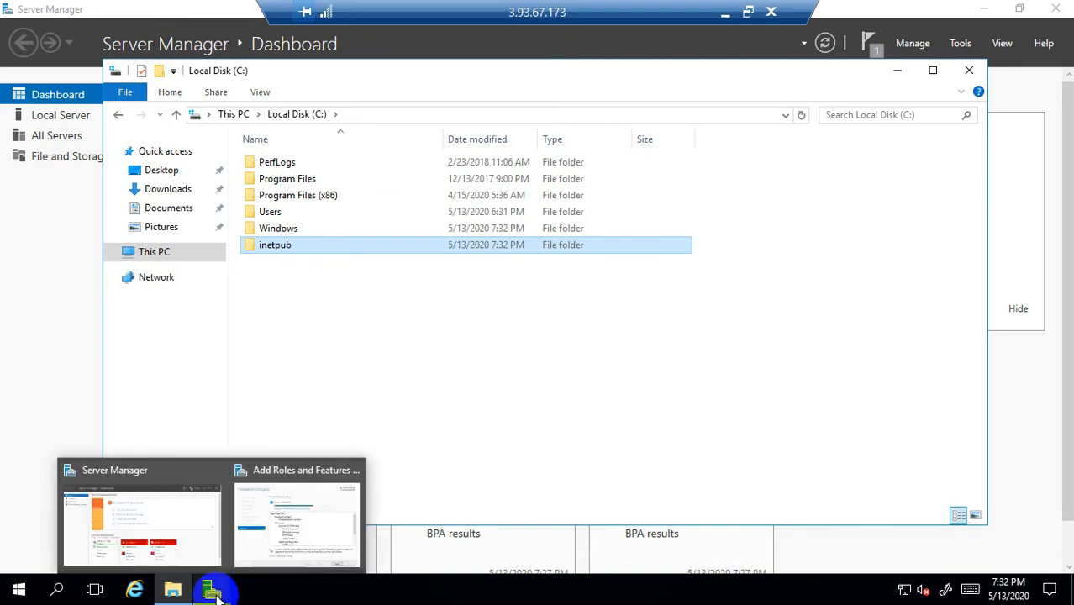
click(267, 475)
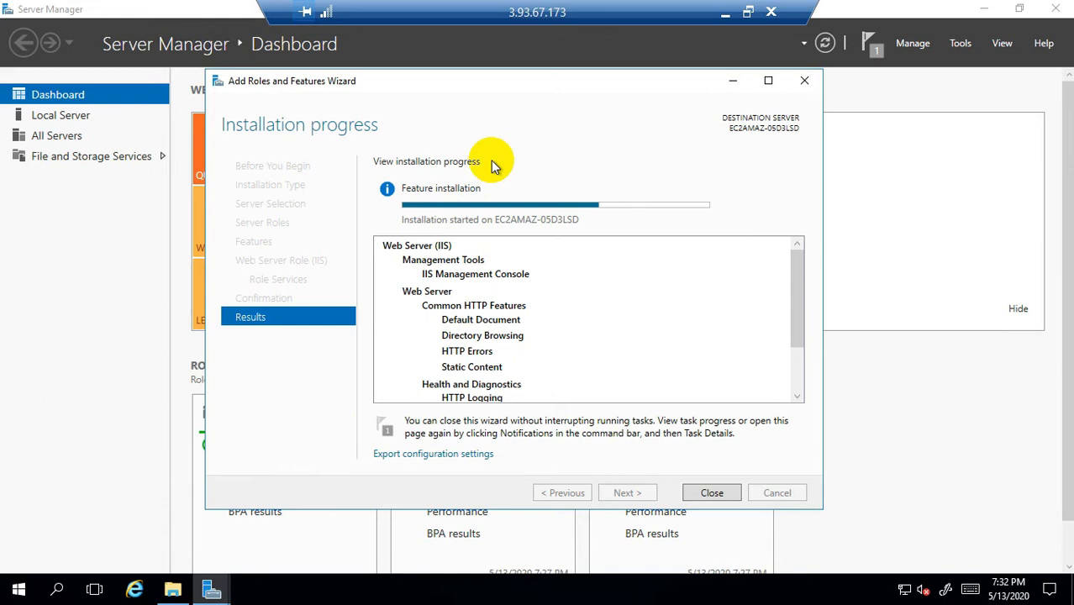
click(172, 588)
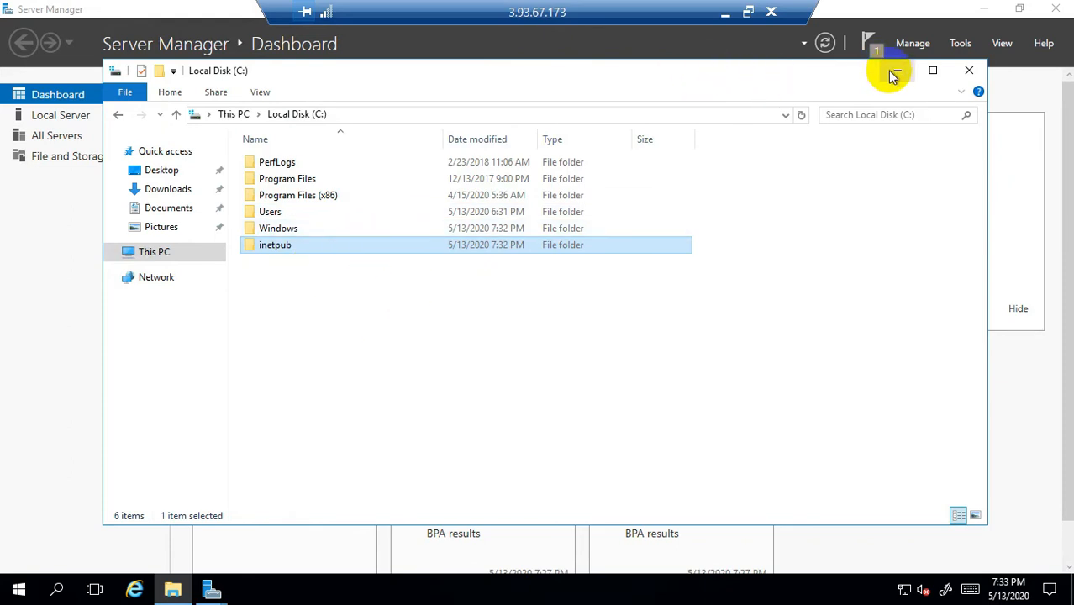
double_click(288, 245)
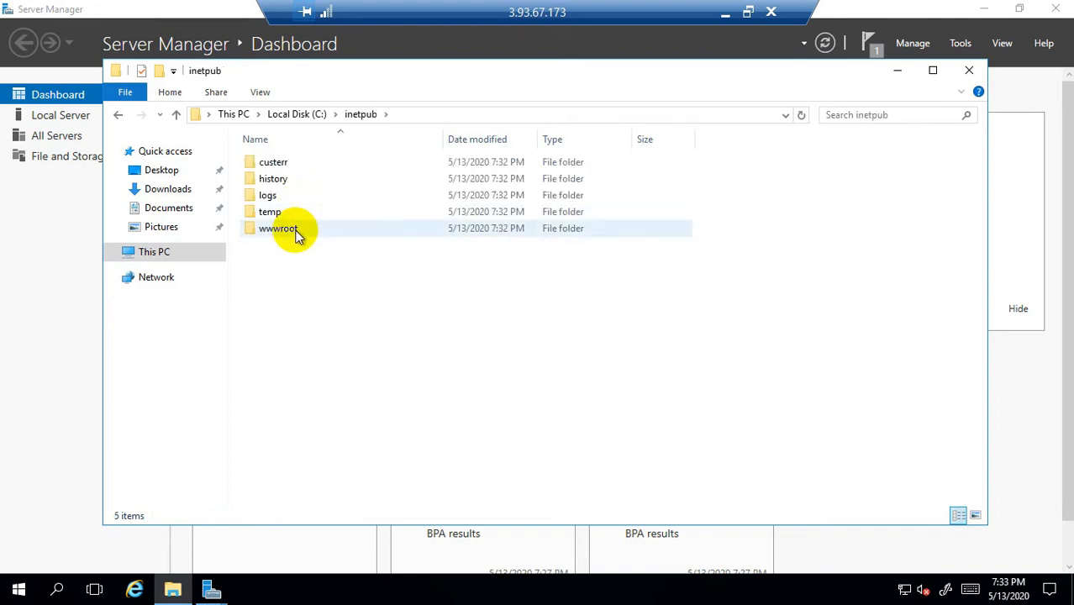
Step: Open wwwroot and permanently delete both iisstart files
click(286, 232)
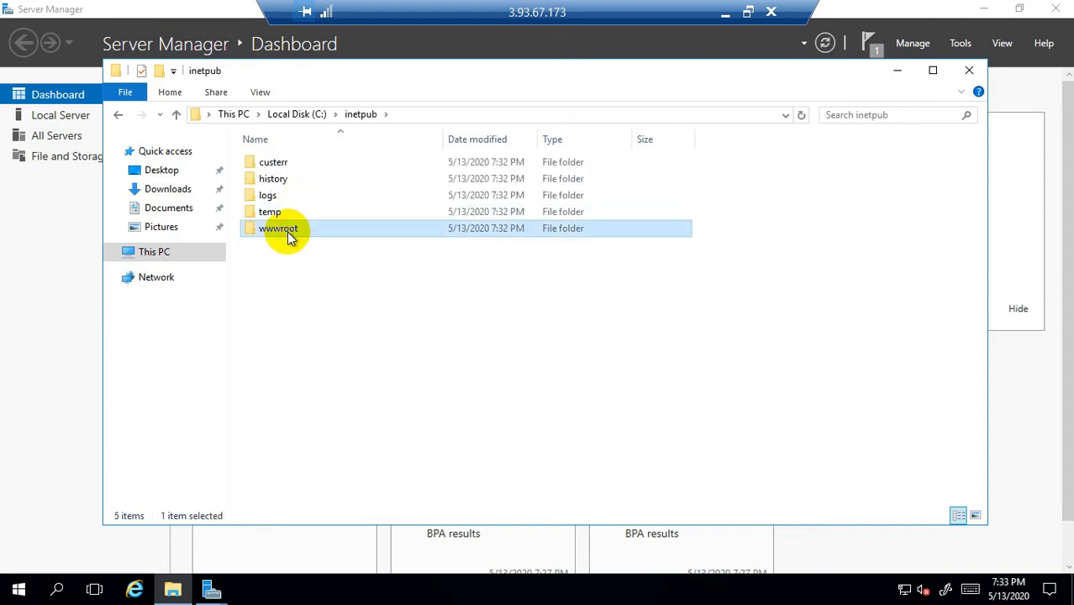
double_click(287, 232)
click(290, 180)
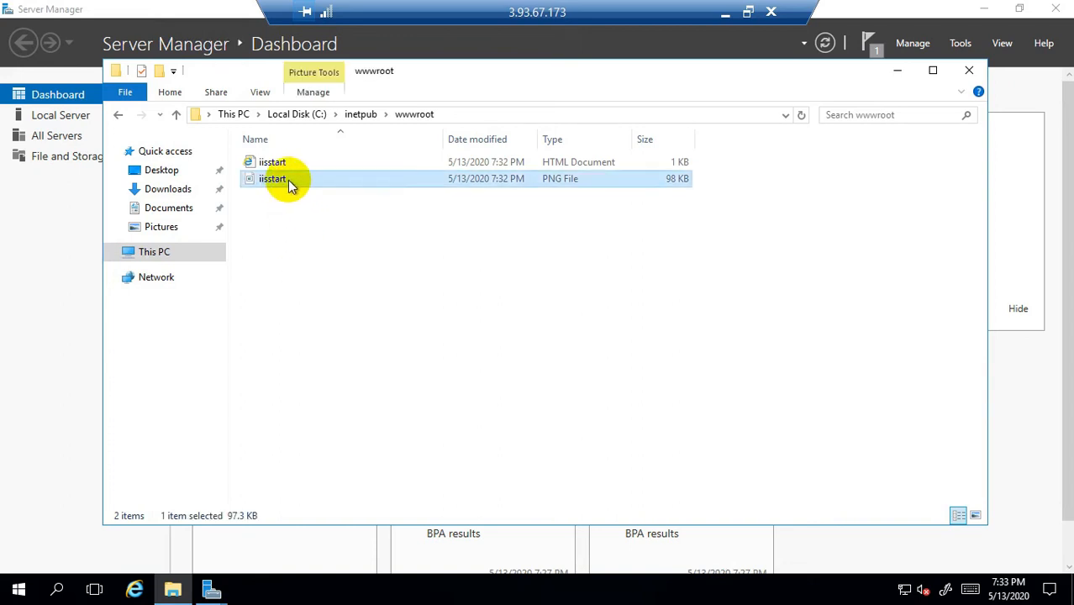
key(ctrl+a)
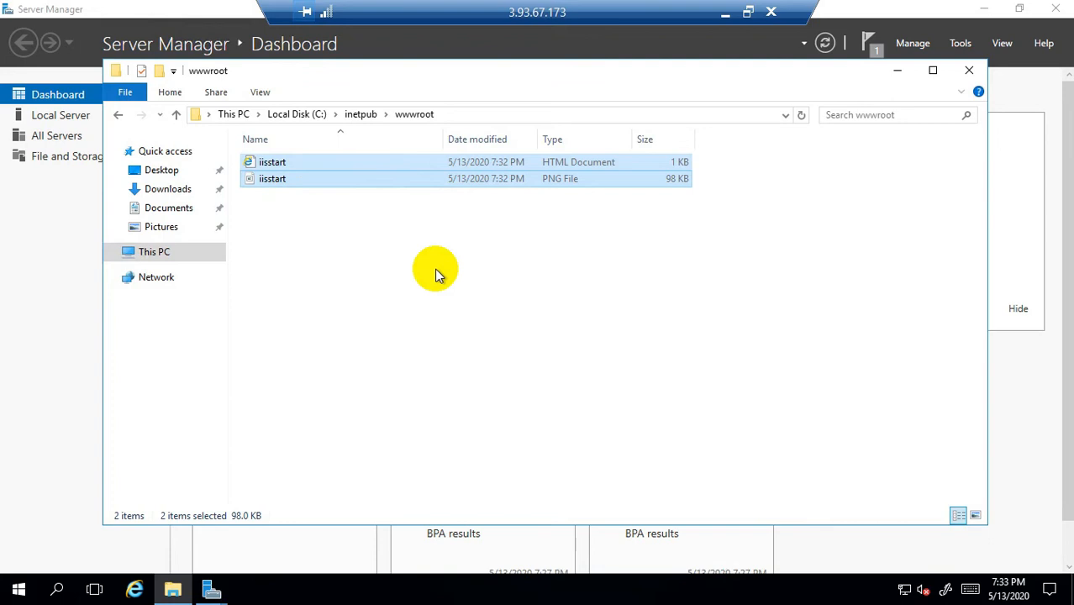
key(shift+Delete)
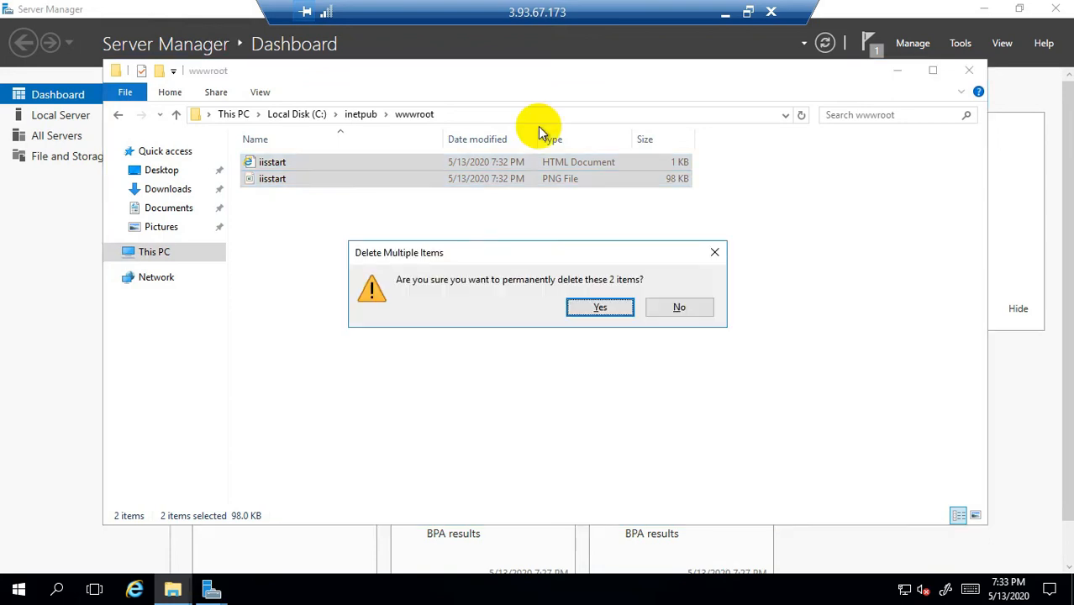
click(600, 307)
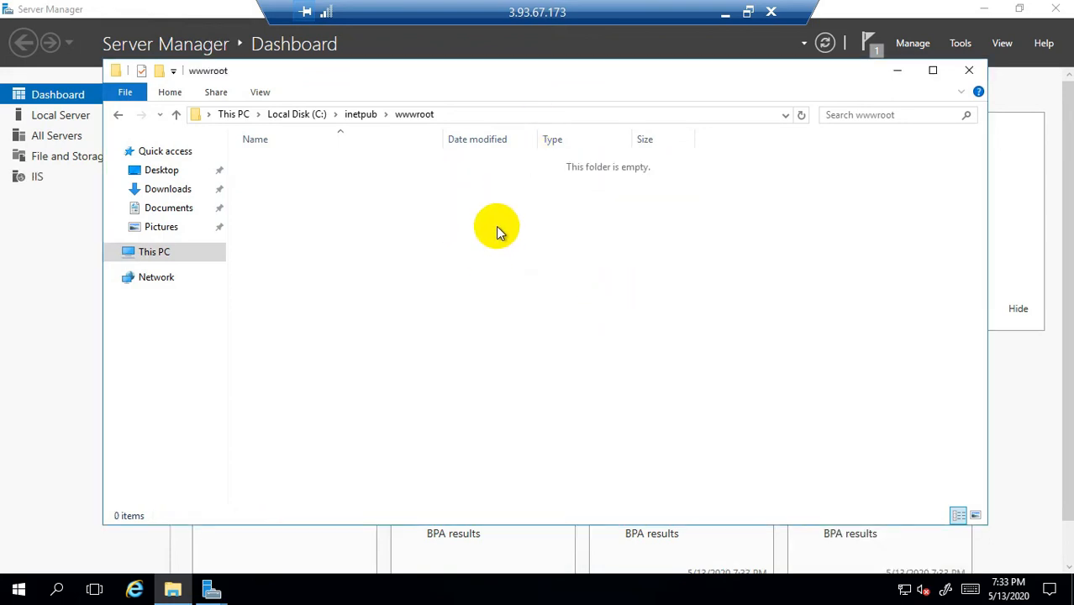
Step: Create a New Text Document in wwwroot and open it in Notepad
right_click(374, 189)
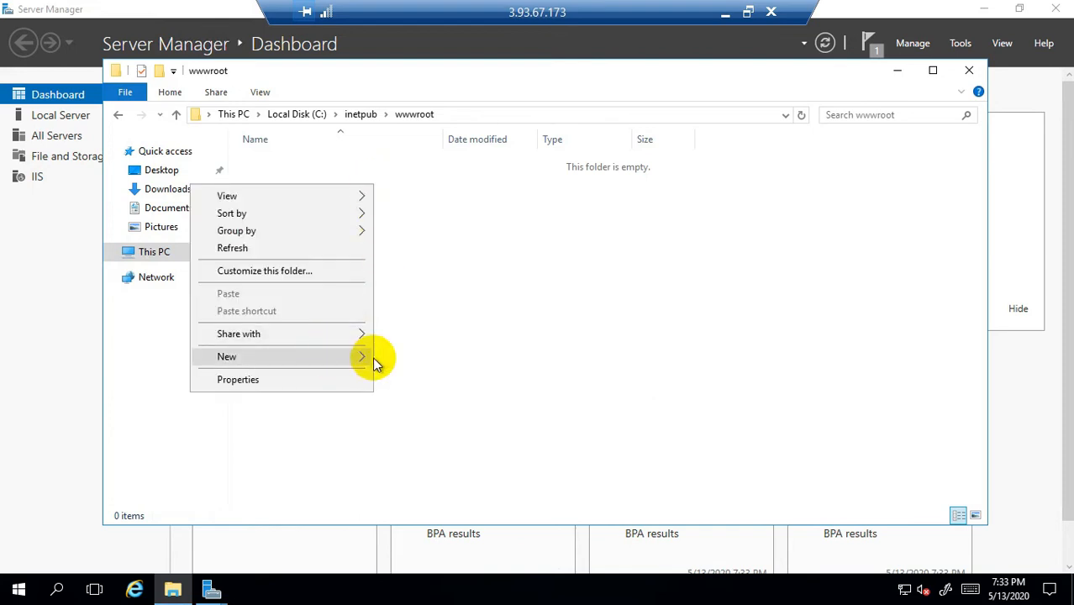
mouse_move(374, 357)
click(412, 449)
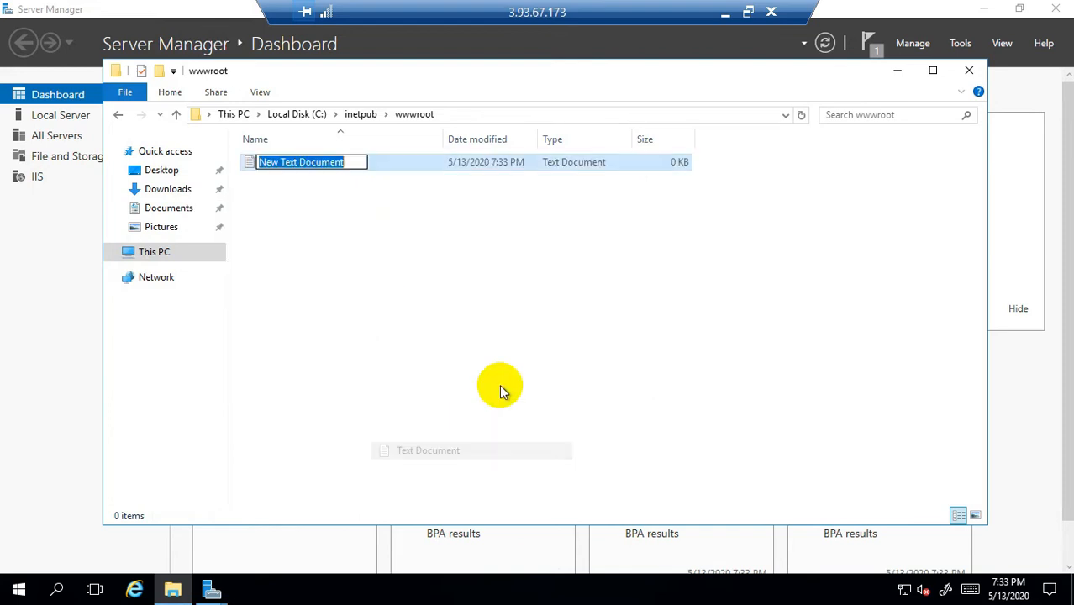
click(379, 235)
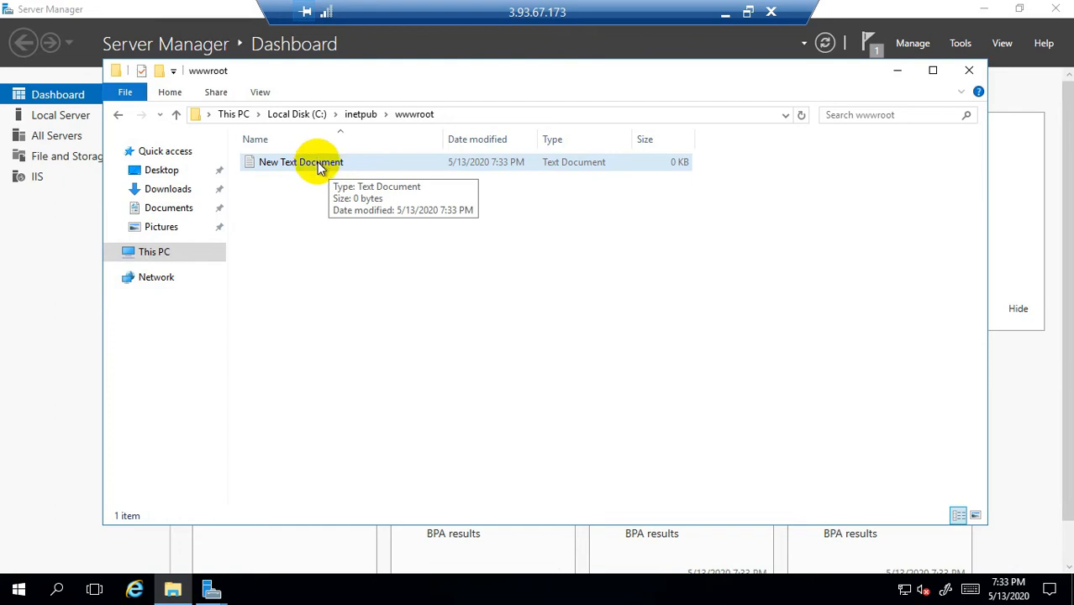
double_click(320, 166)
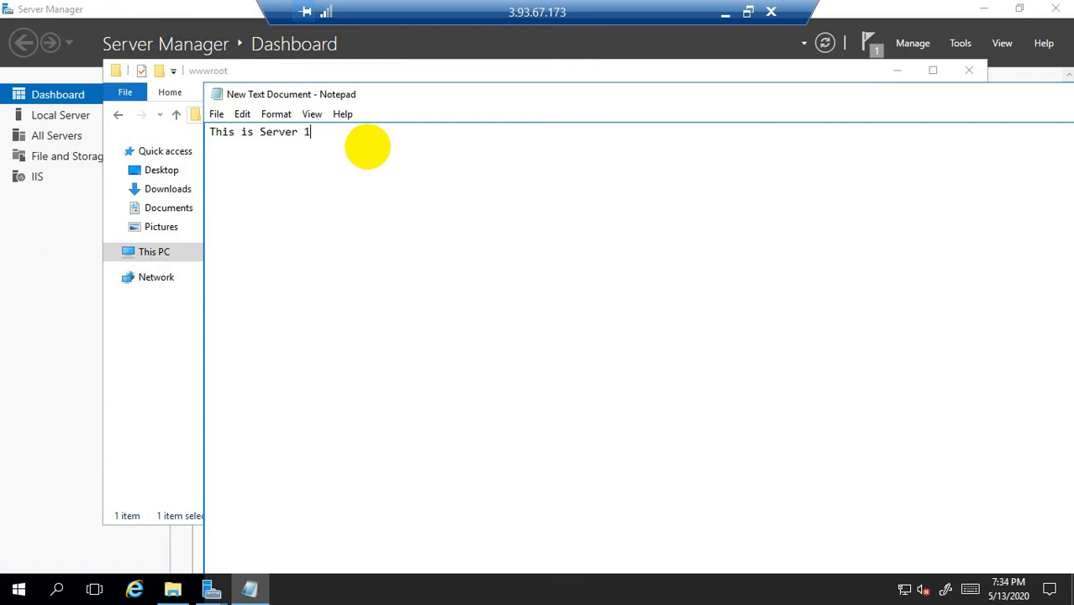
Step: Save the note as web.html using the All Files type and exit Notepad
click(217, 115)
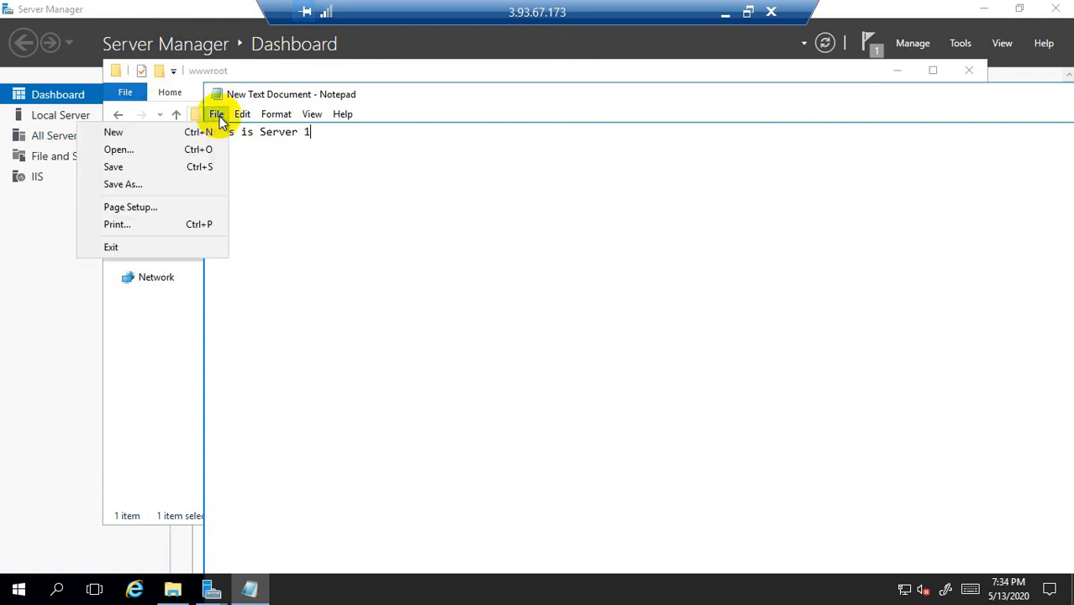
click(142, 185)
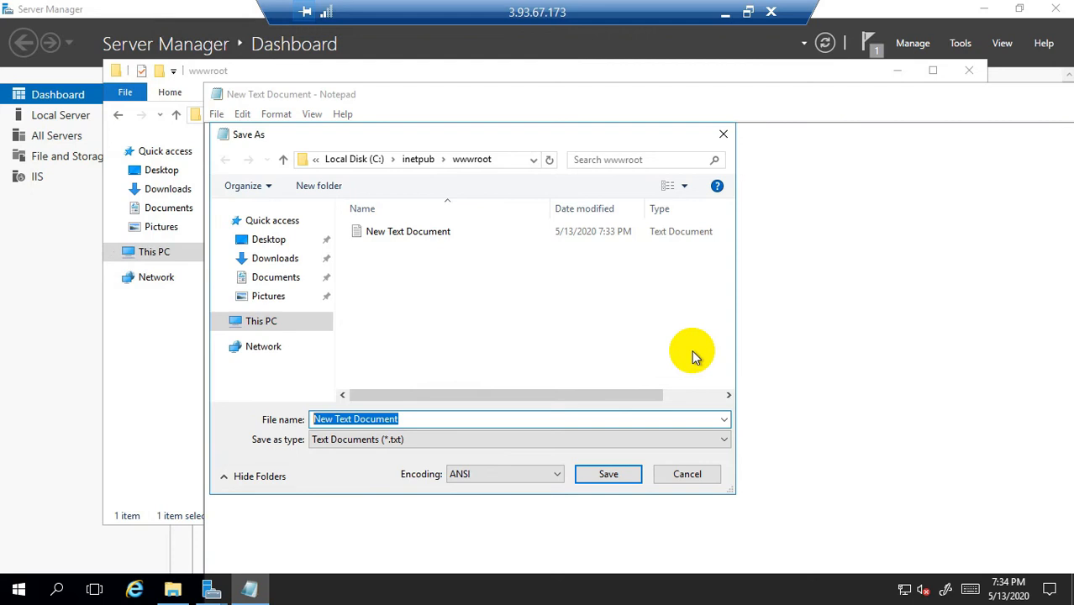
text(web.html)
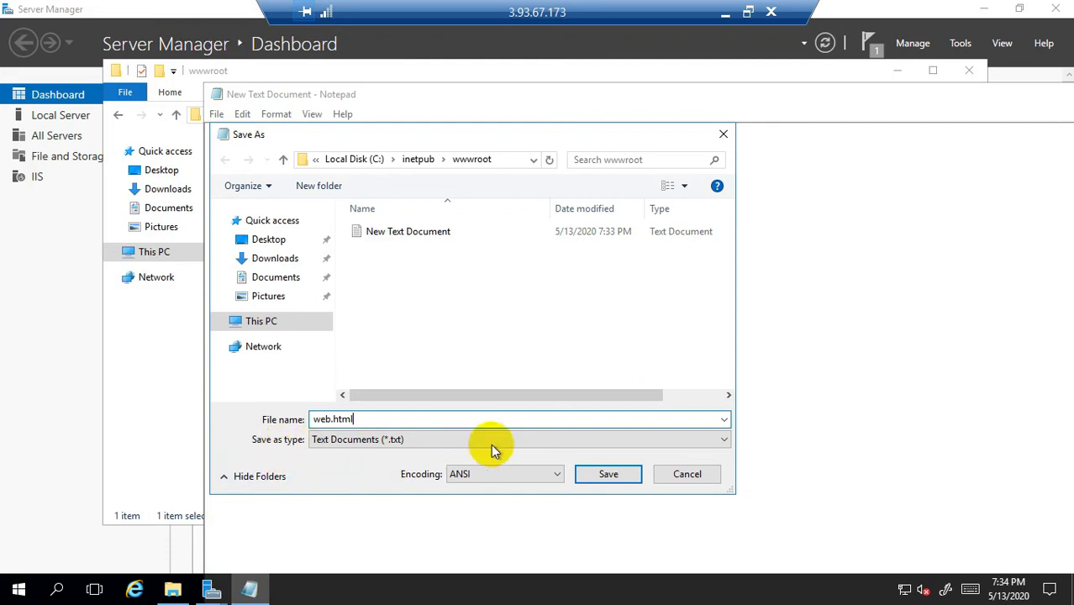
click(510, 433)
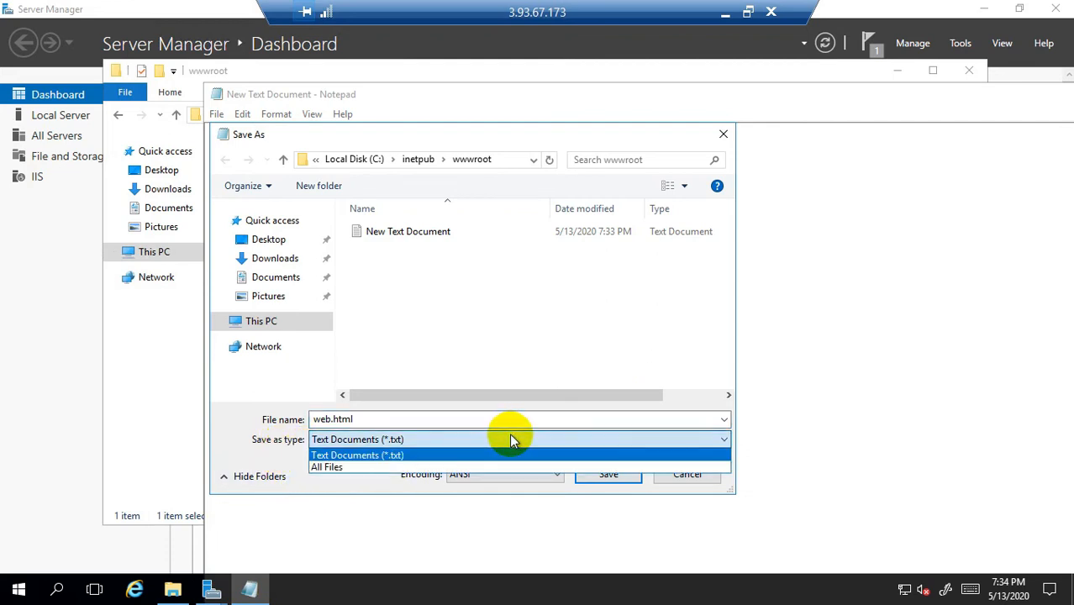
click(337, 469)
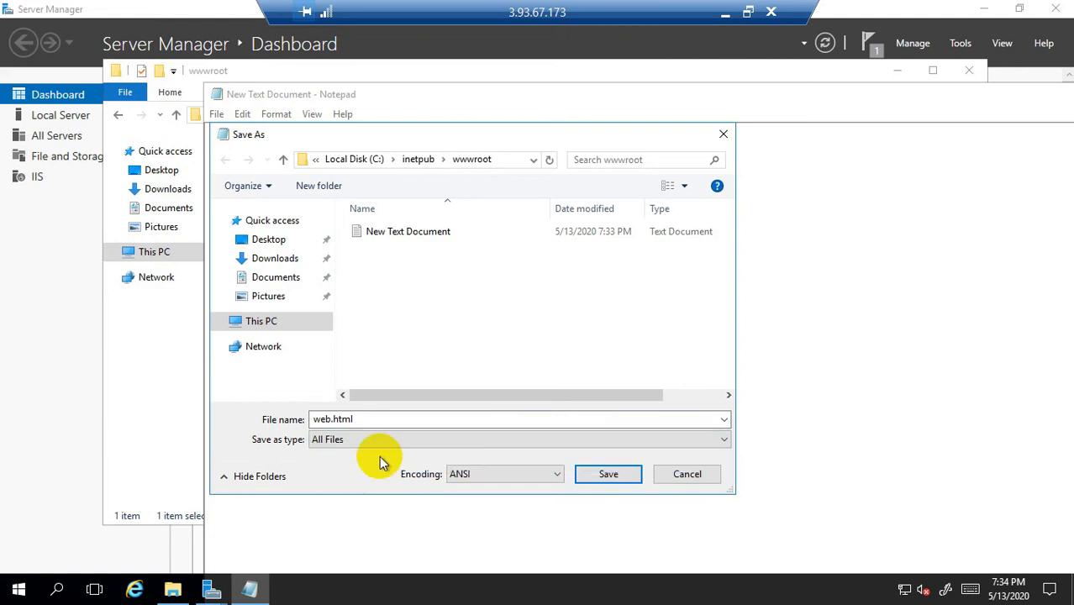
click(606, 473)
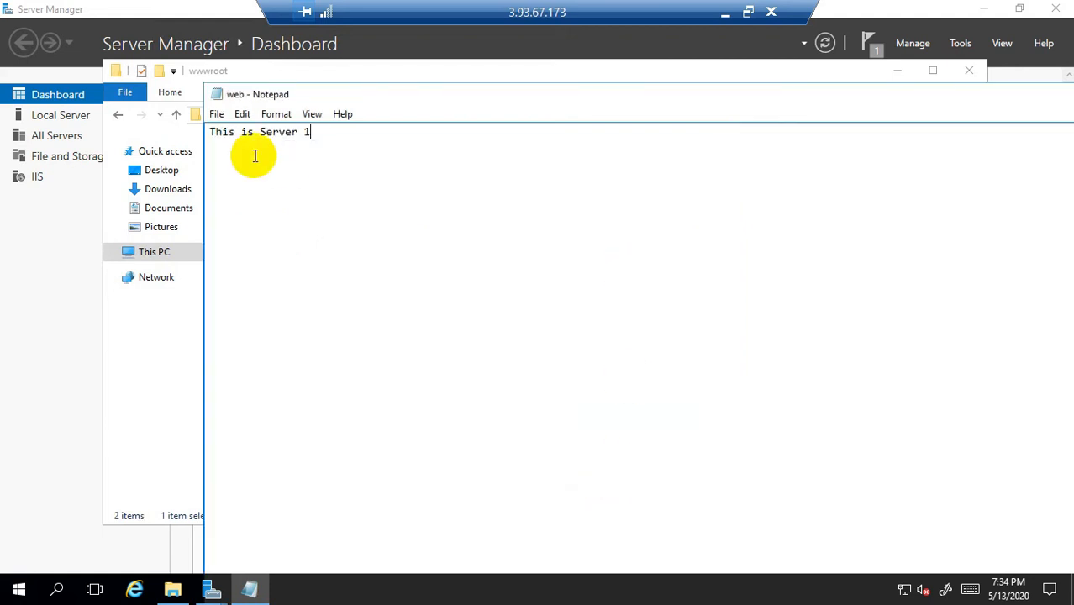
click(217, 118)
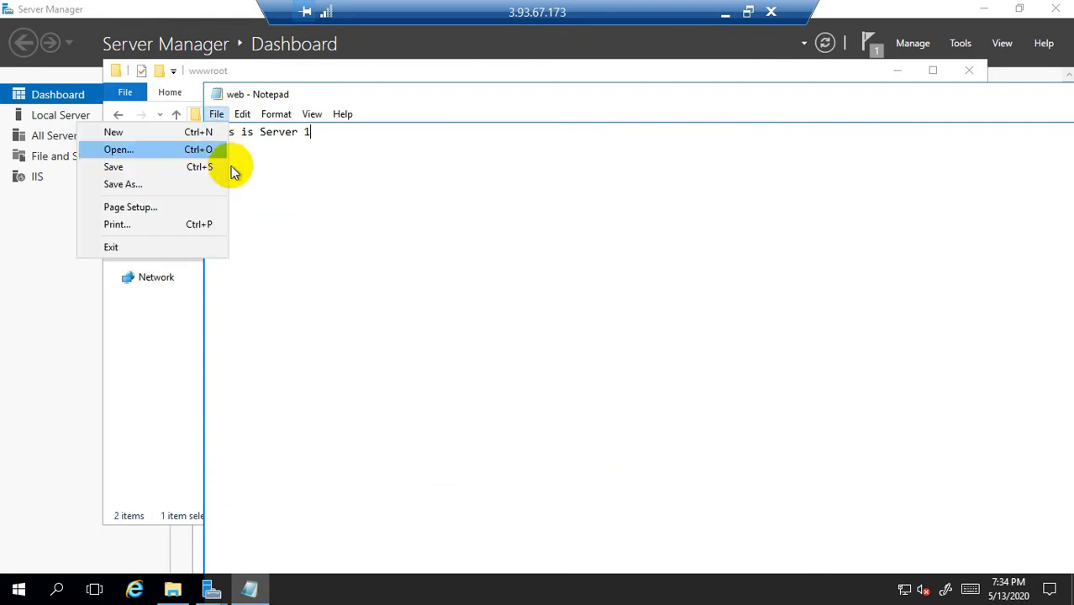
click(155, 247)
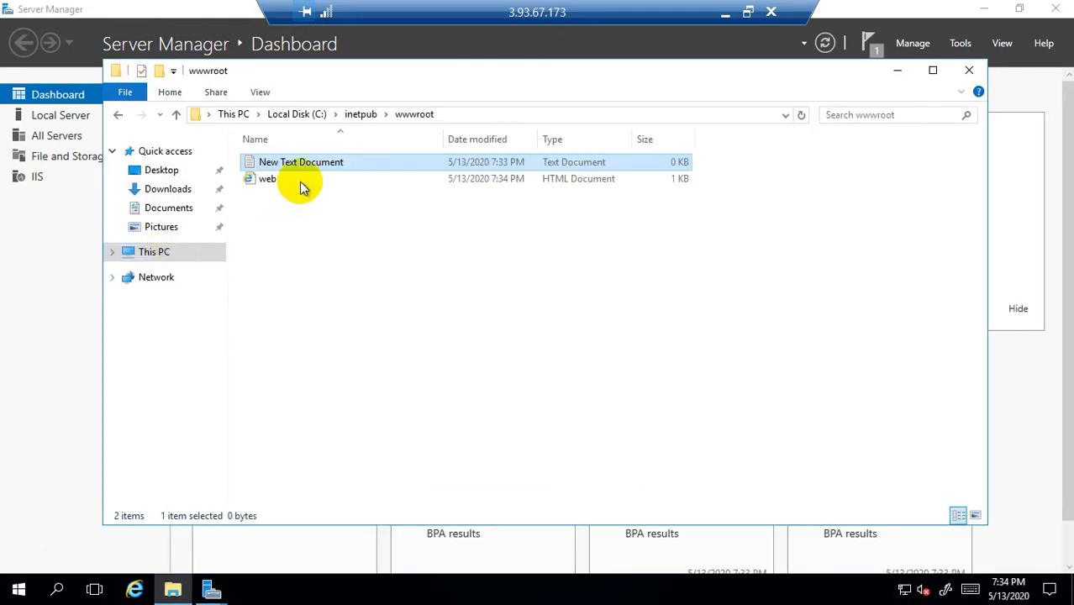
Step: Check the web file's size in wwwroot and shift the folder window left
click(272, 179)
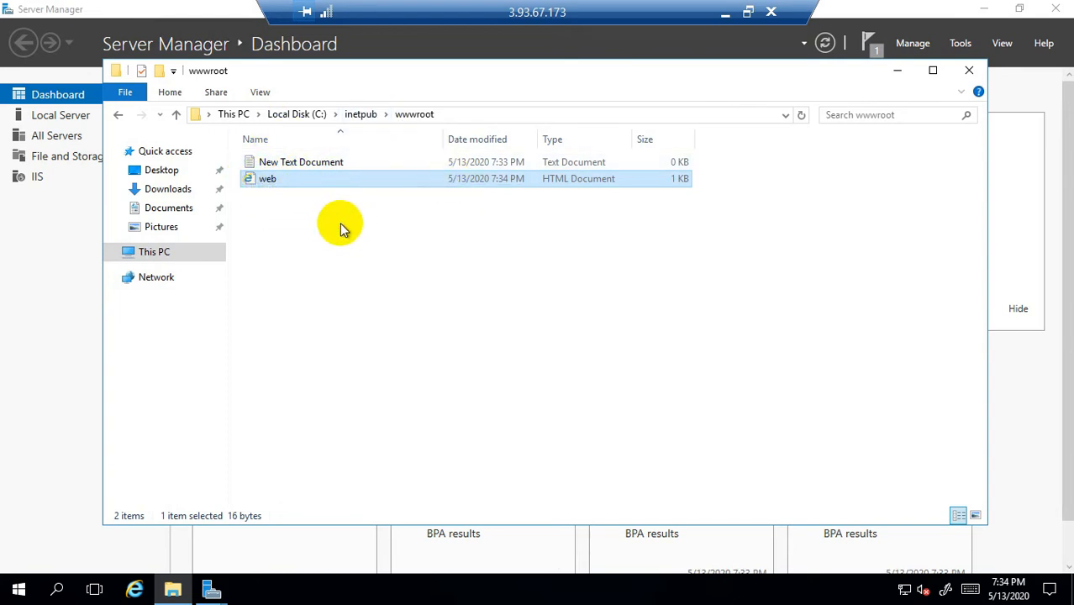
click(305, 198)
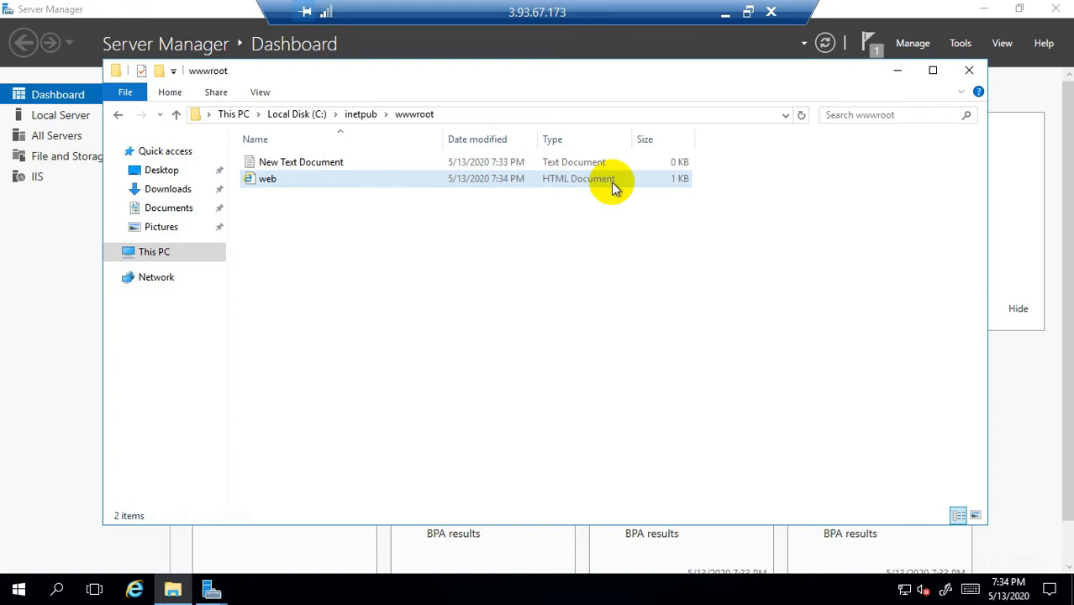
click(392, 195)
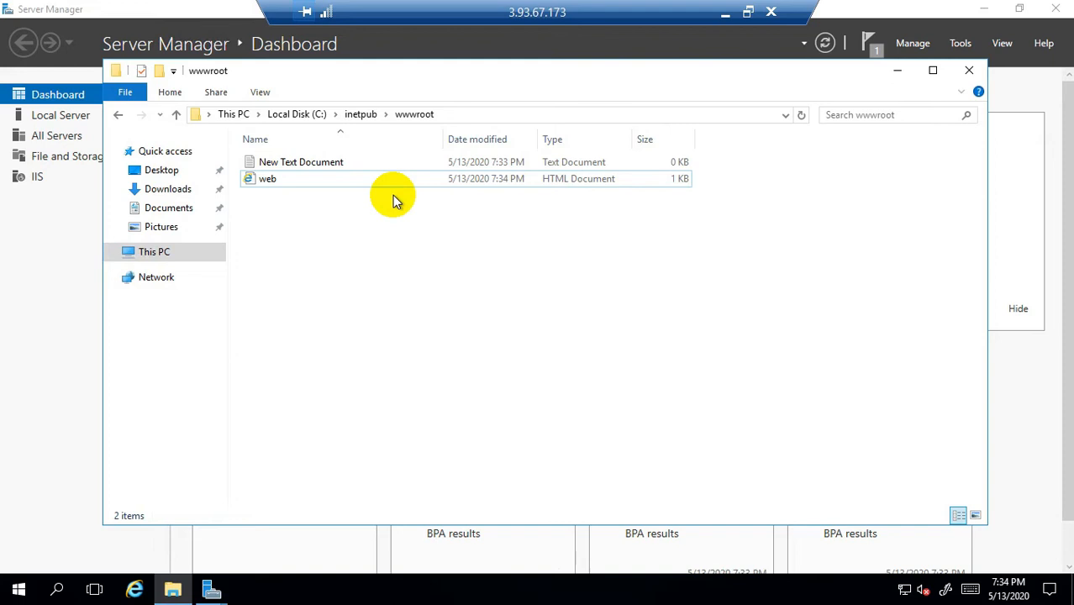
click(263, 179)
drag(836, 74, 752, 88)
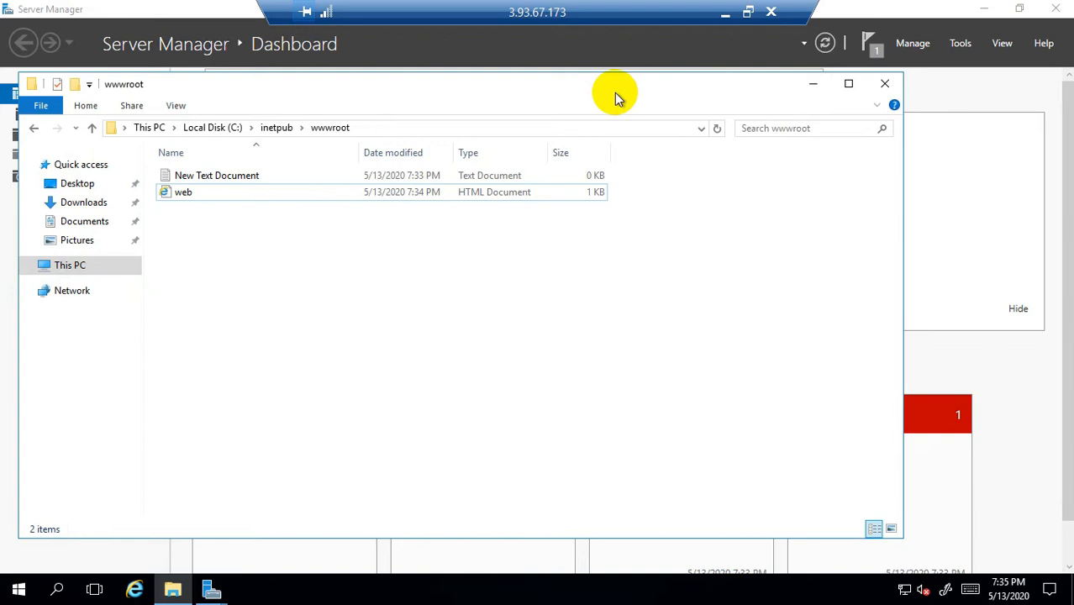
Step: Launch Internet Information Services (IIS) Manager from Tools and maximize its window
click(960, 43)
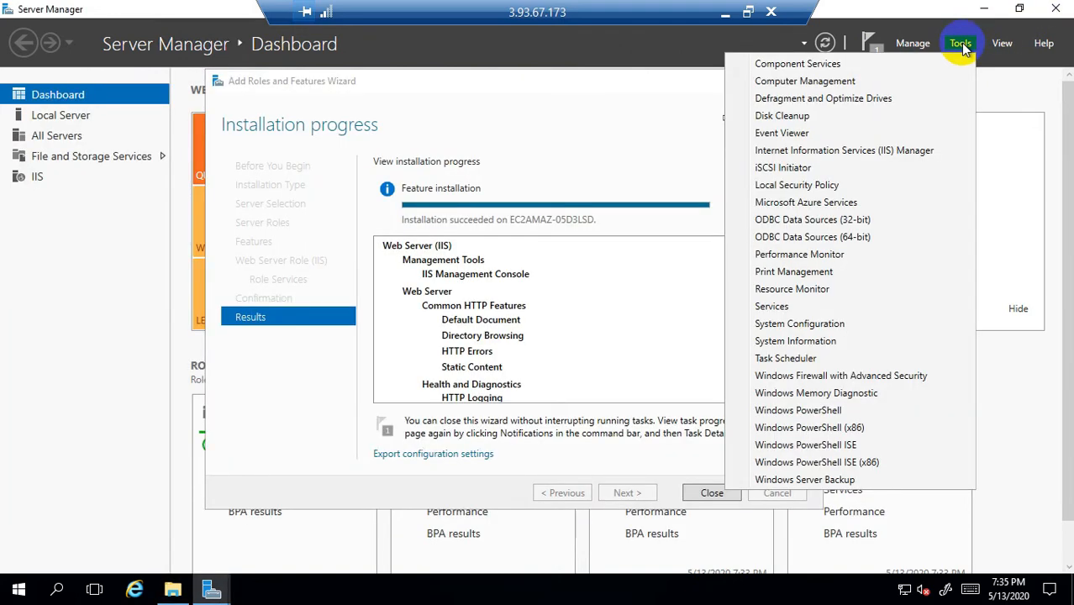
click(860, 148)
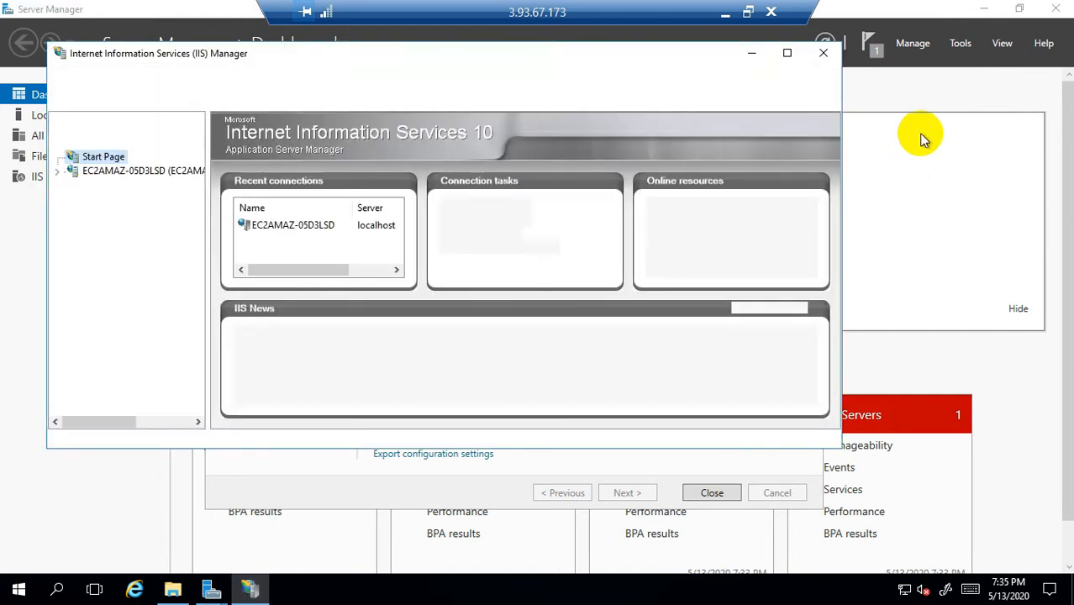
click(959, 47)
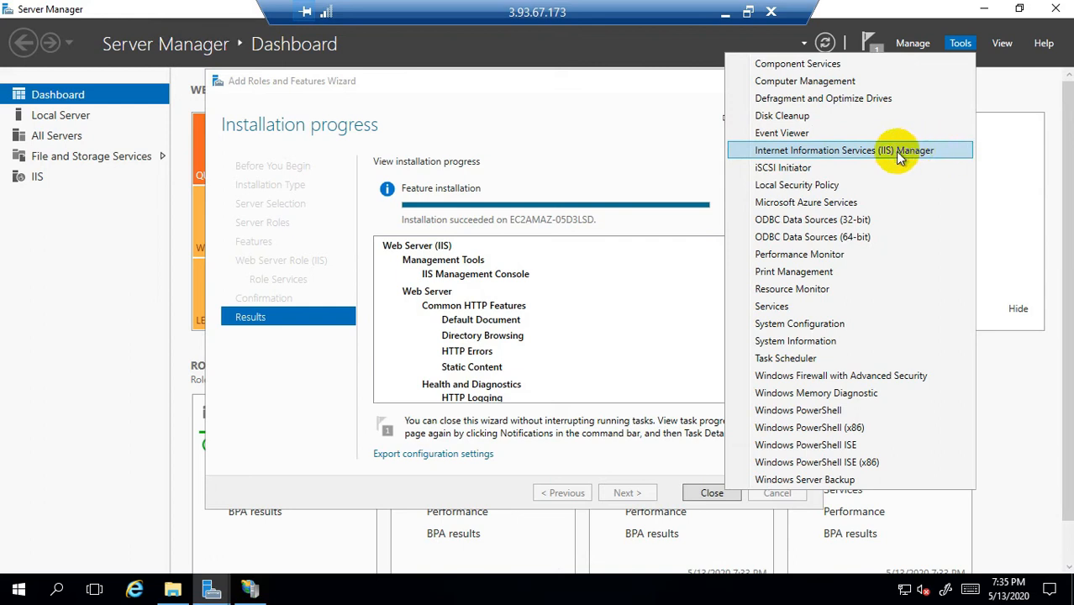
click(253, 583)
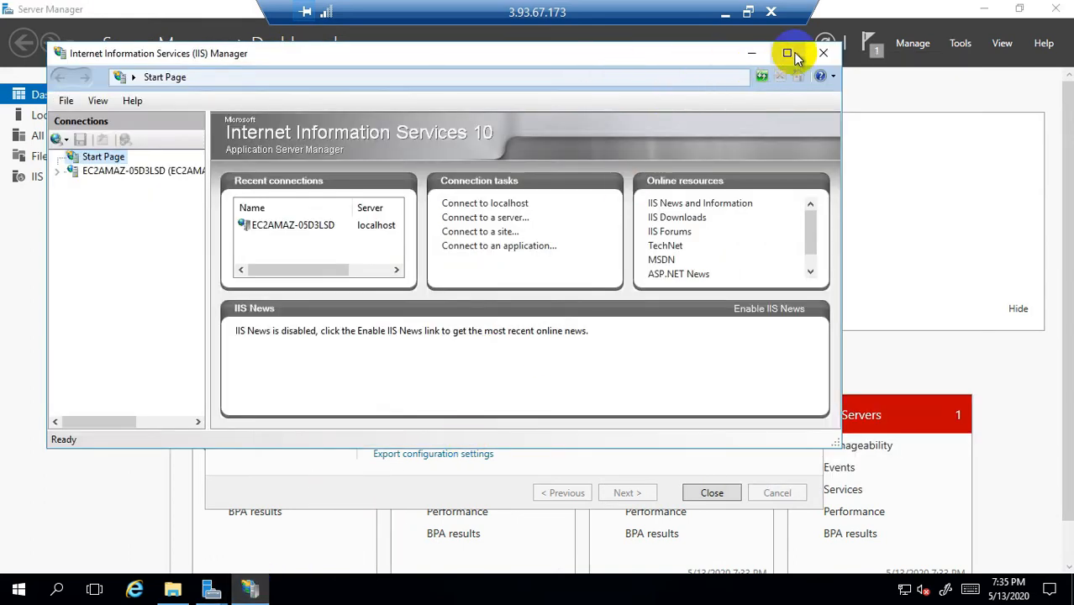
double_click(545, 56)
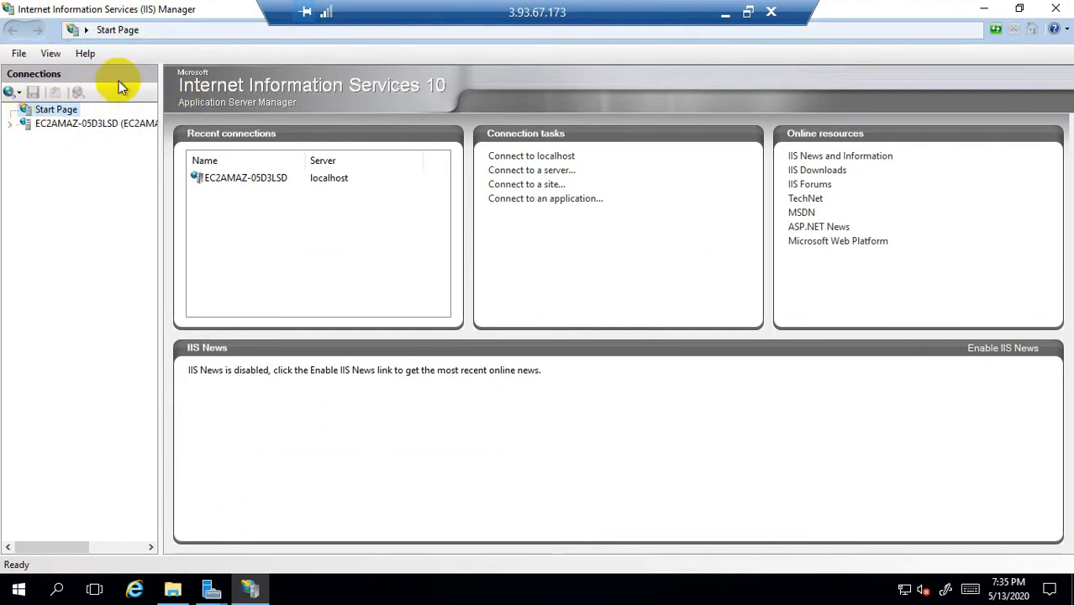
Step: Remove the Default Web Site, then bring up Add Website from Sites
click(11, 125)
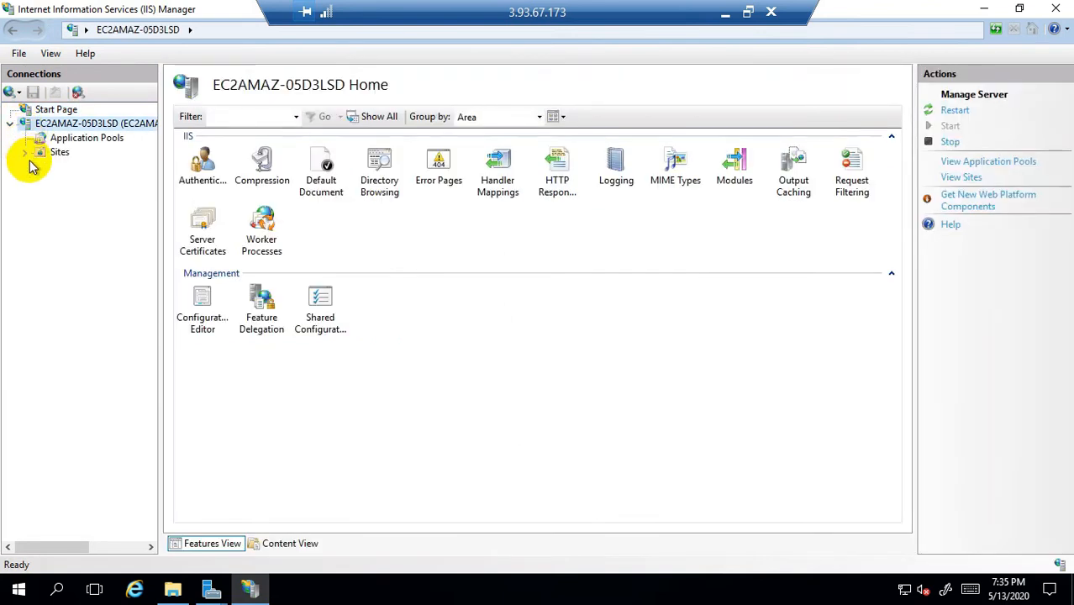
click(25, 155)
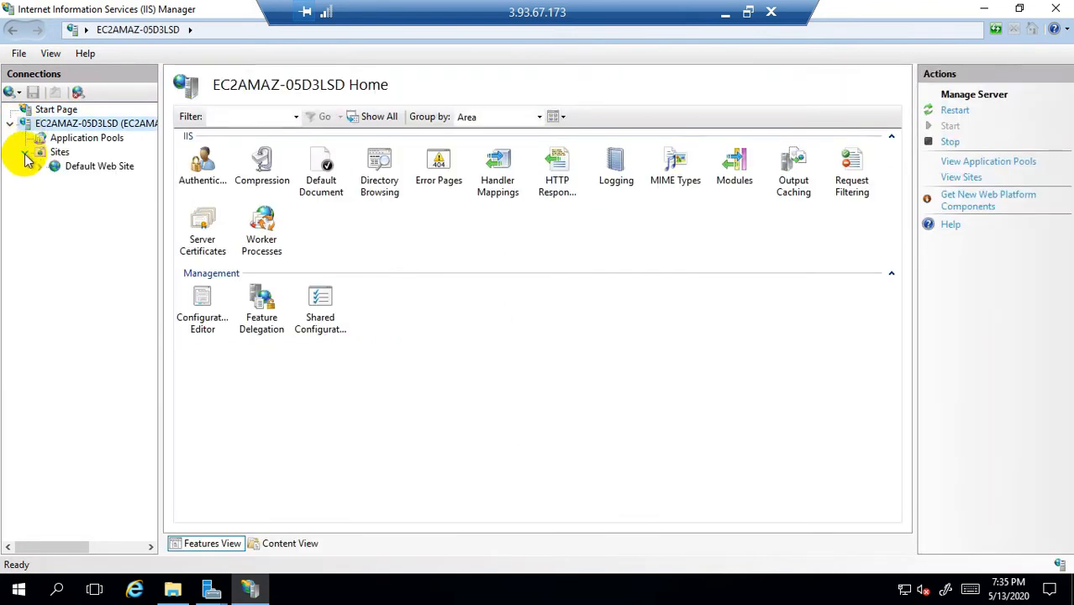
right_click(95, 173)
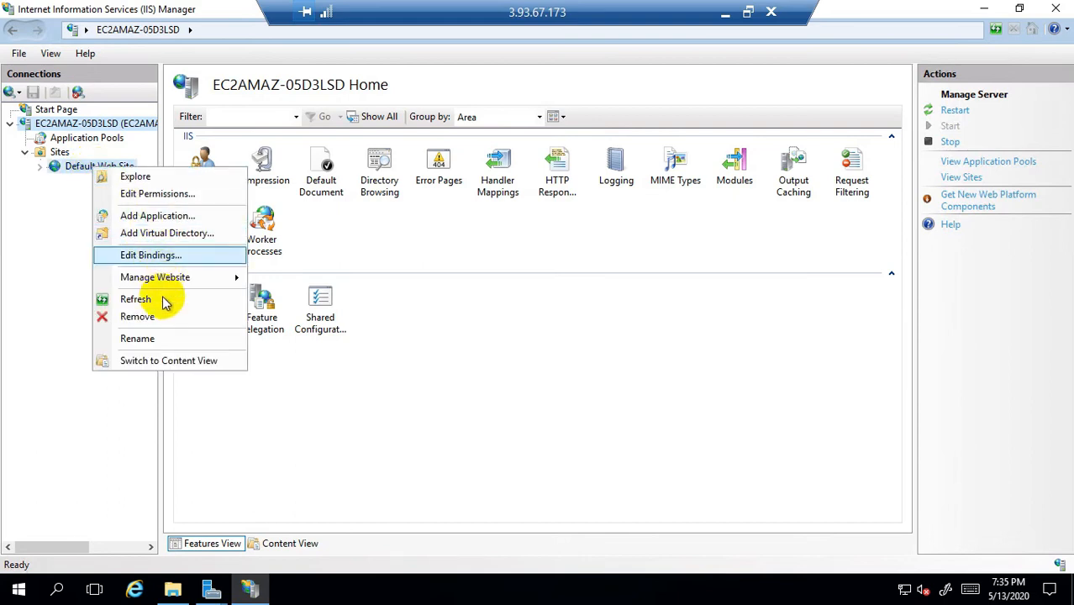
click(144, 320)
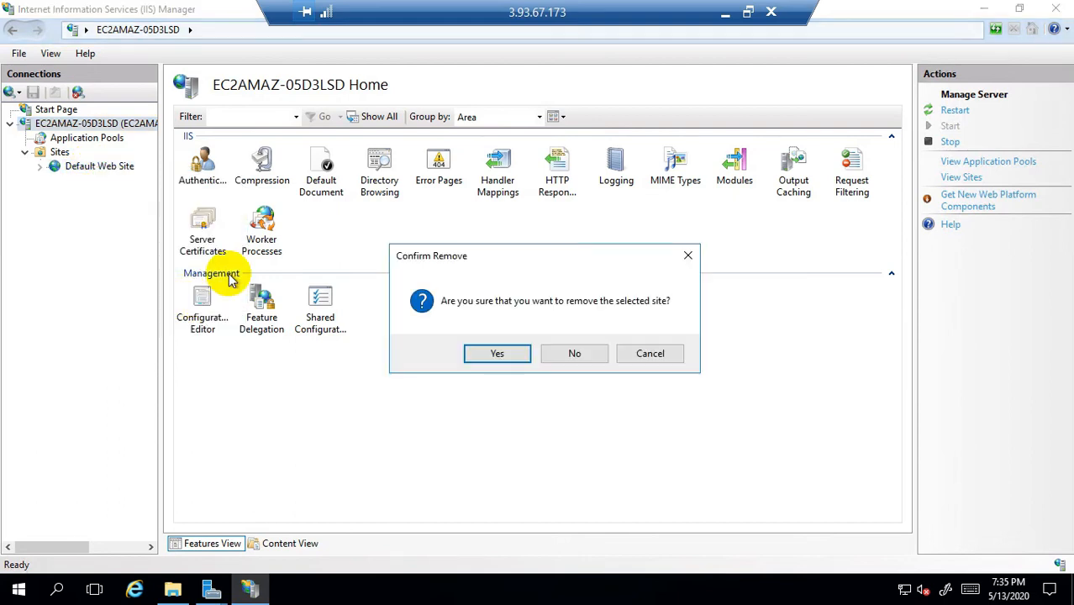
click(498, 353)
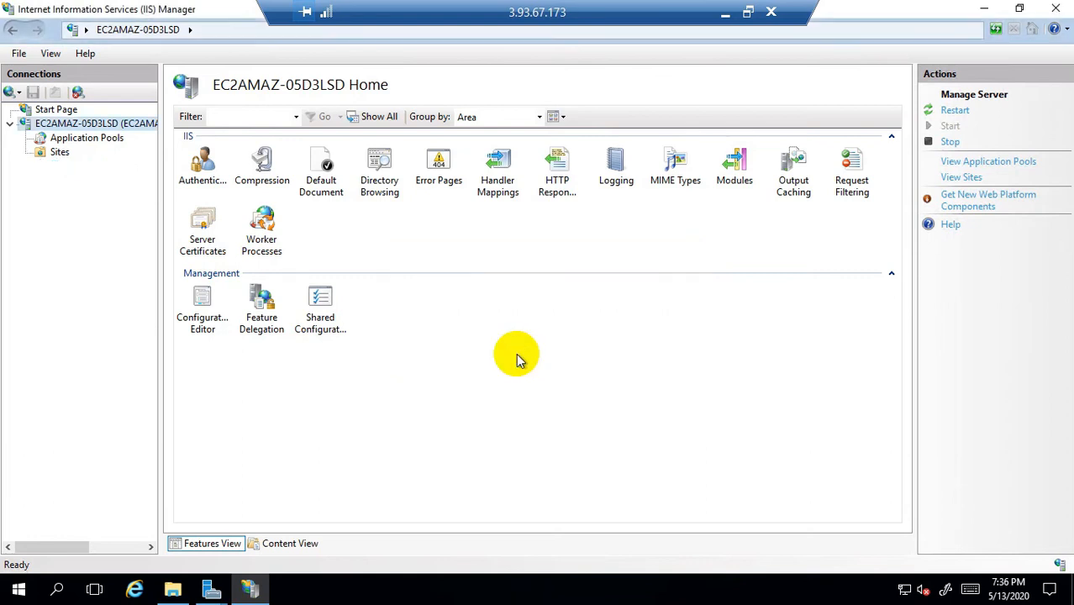
right_click(59, 156)
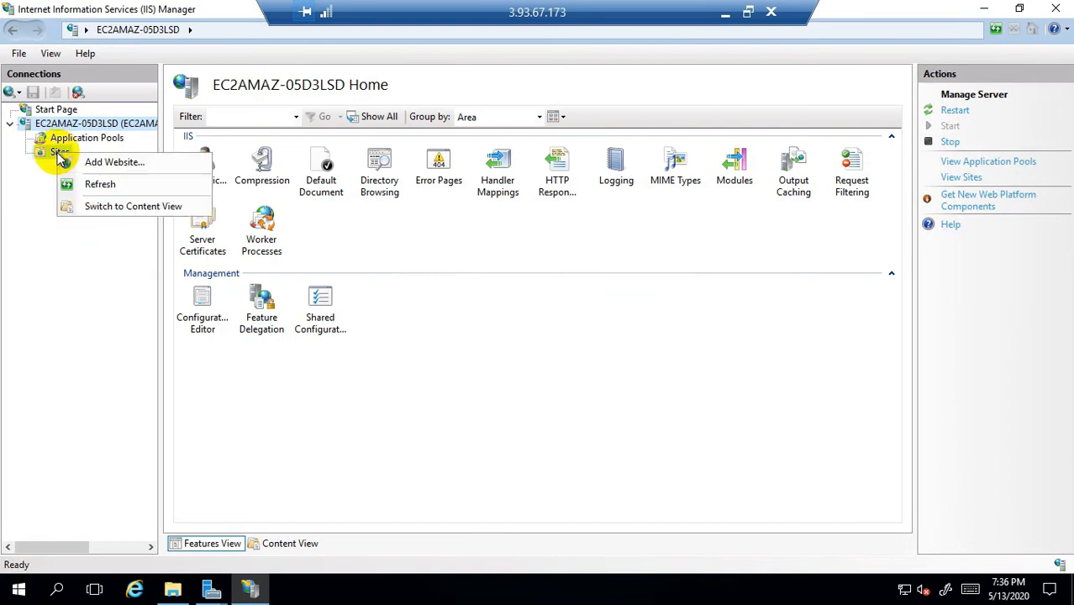
click(121, 164)
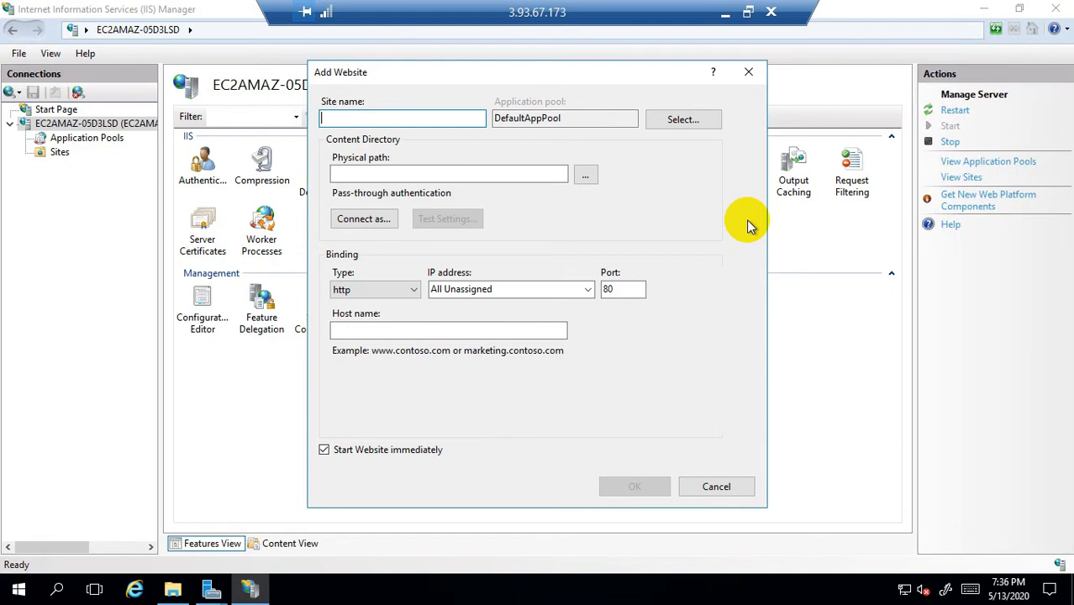
Step: Name the site web.html and set its physical path to C:\inetpub\wwwroot
text(web)
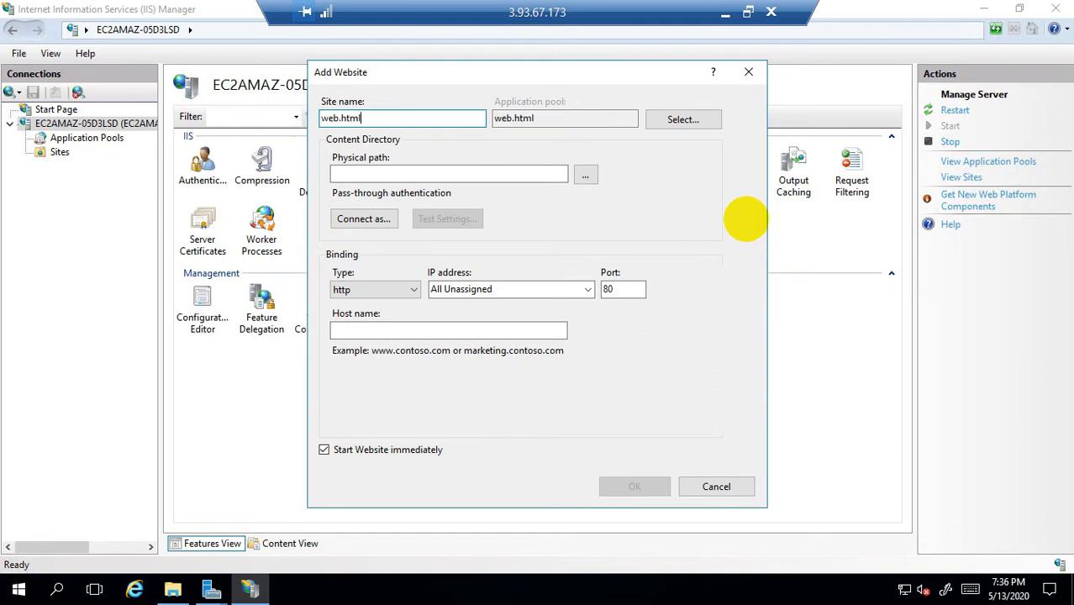
click(583, 172)
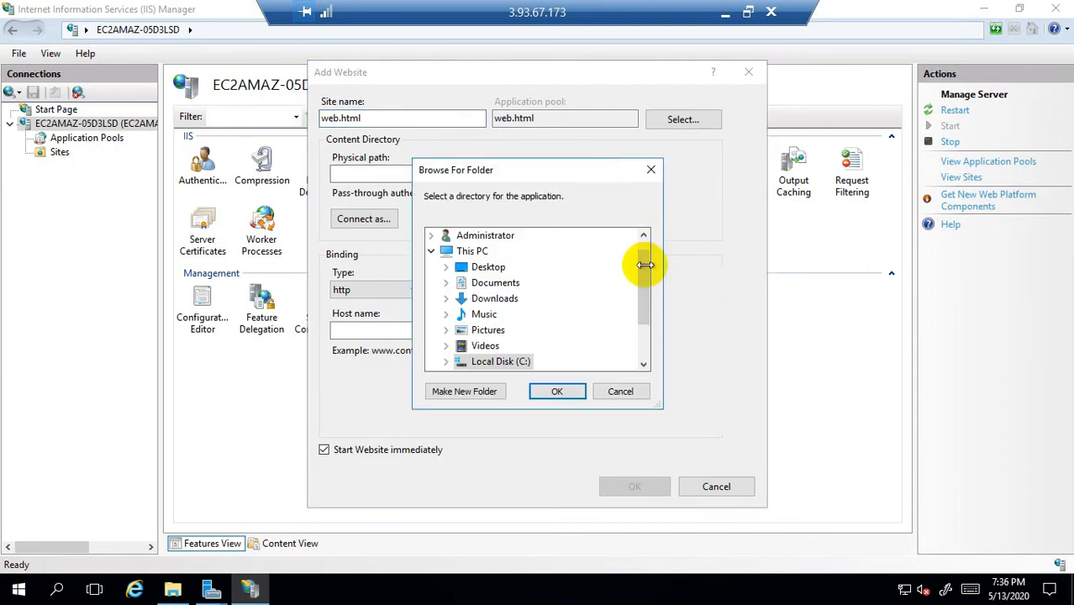
drag(643, 265, 643, 312)
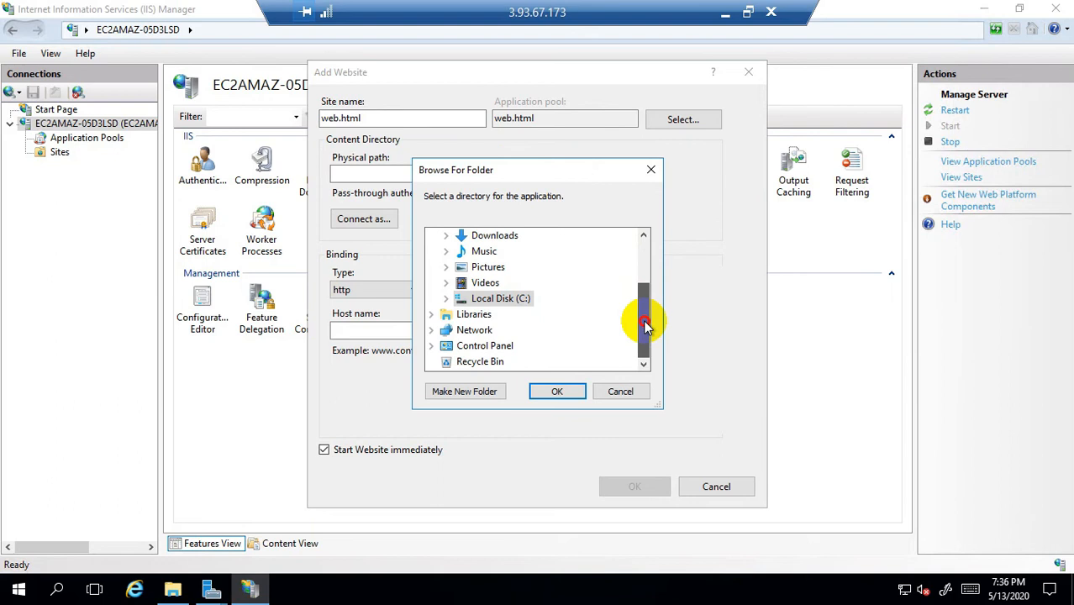
click(444, 301)
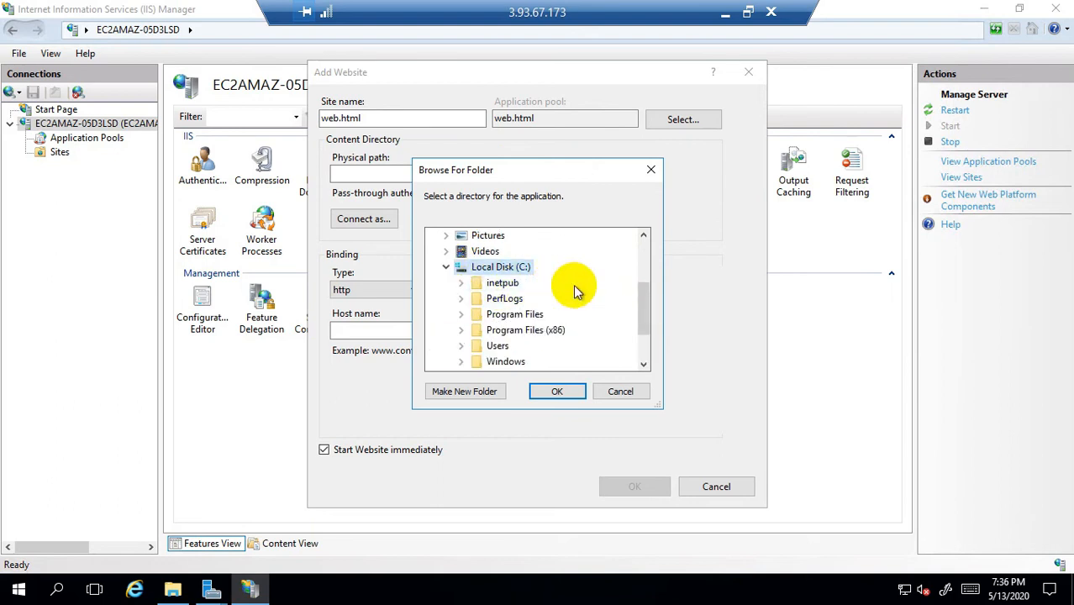
scroll(533, 319, down, 1)
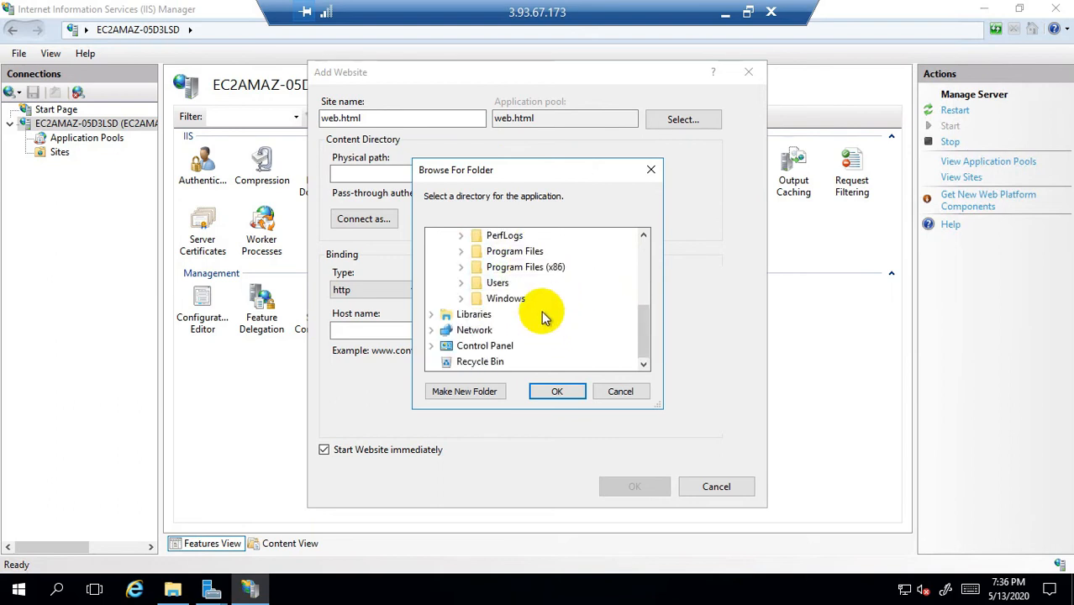
scroll(538, 307, up, 1)
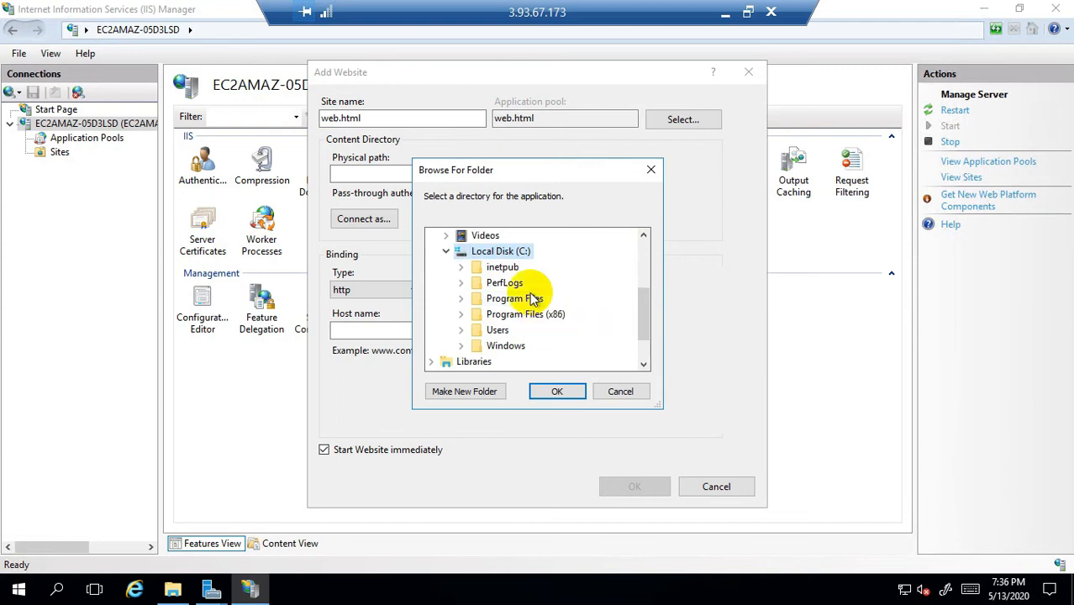
click(460, 267)
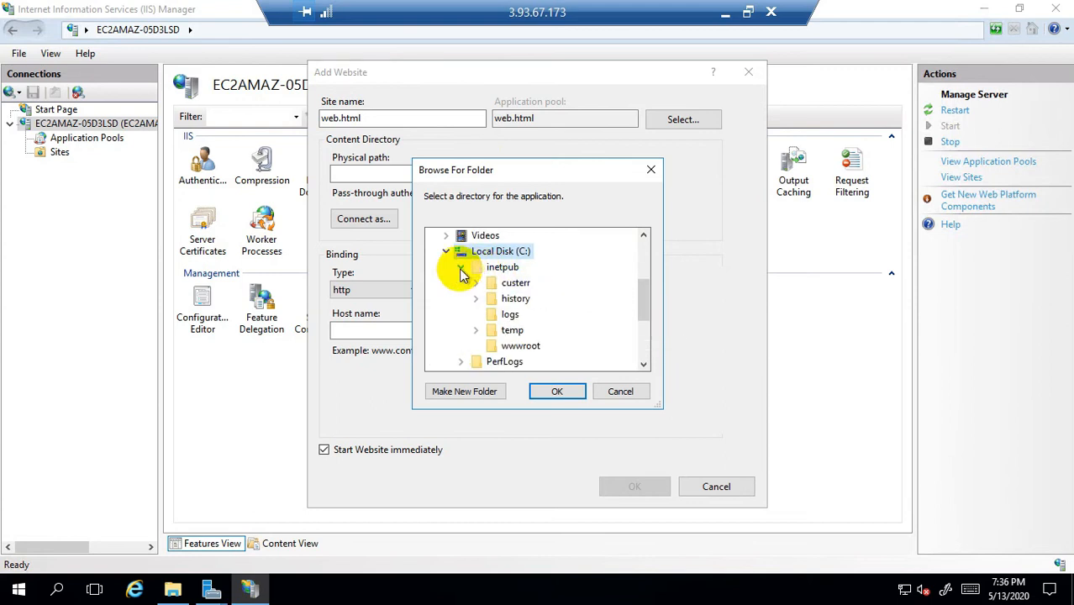
click(535, 350)
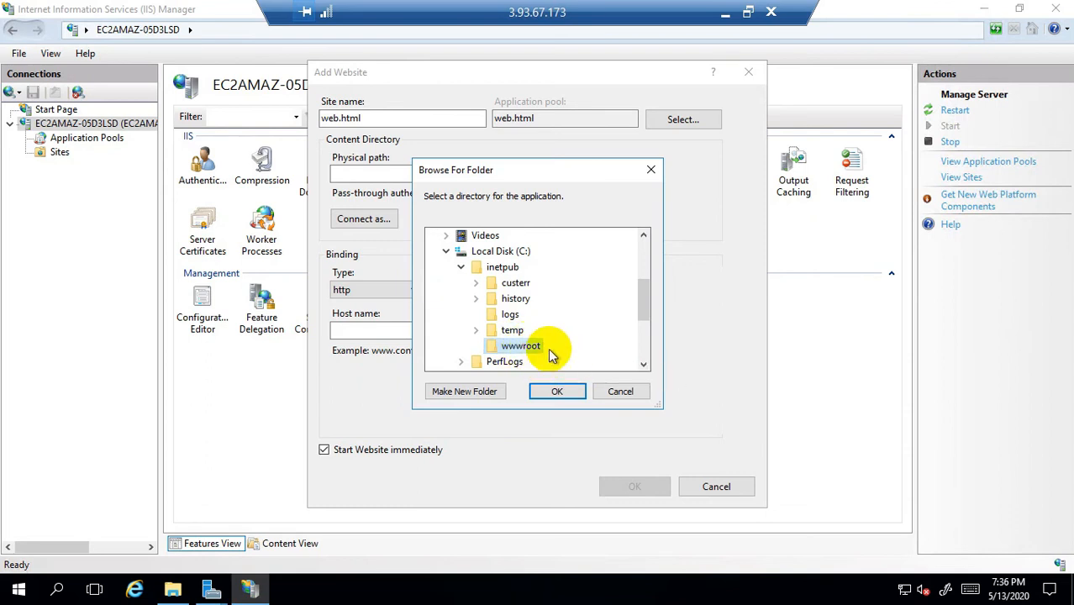
click(558, 393)
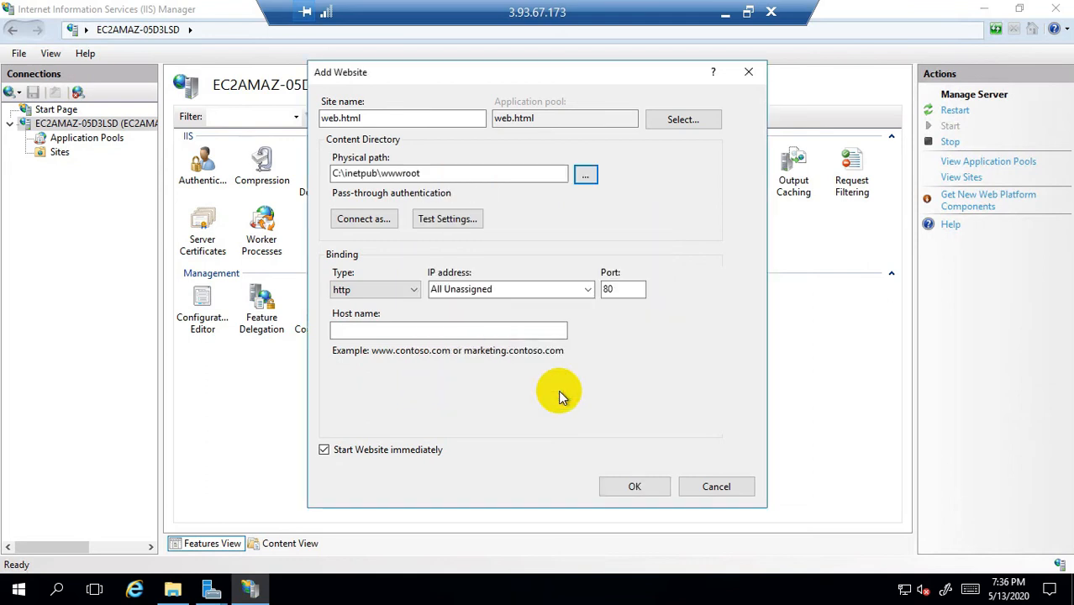
Step: Bind the site to IP 172.31.21.100 on port 80 and create it
click(556, 289)
click(586, 289)
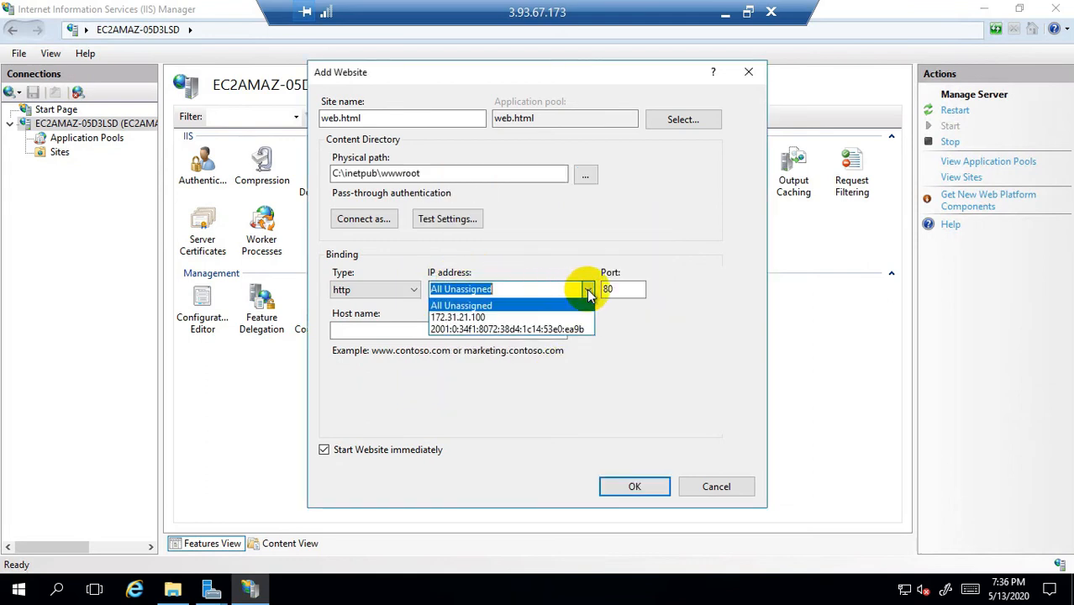
click(448, 324)
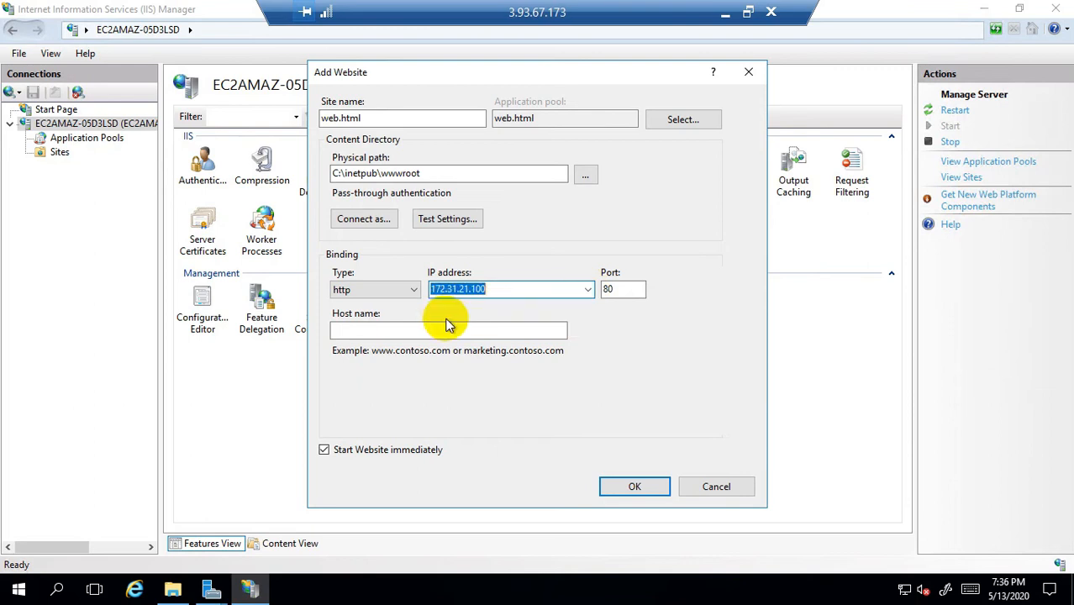
click(649, 490)
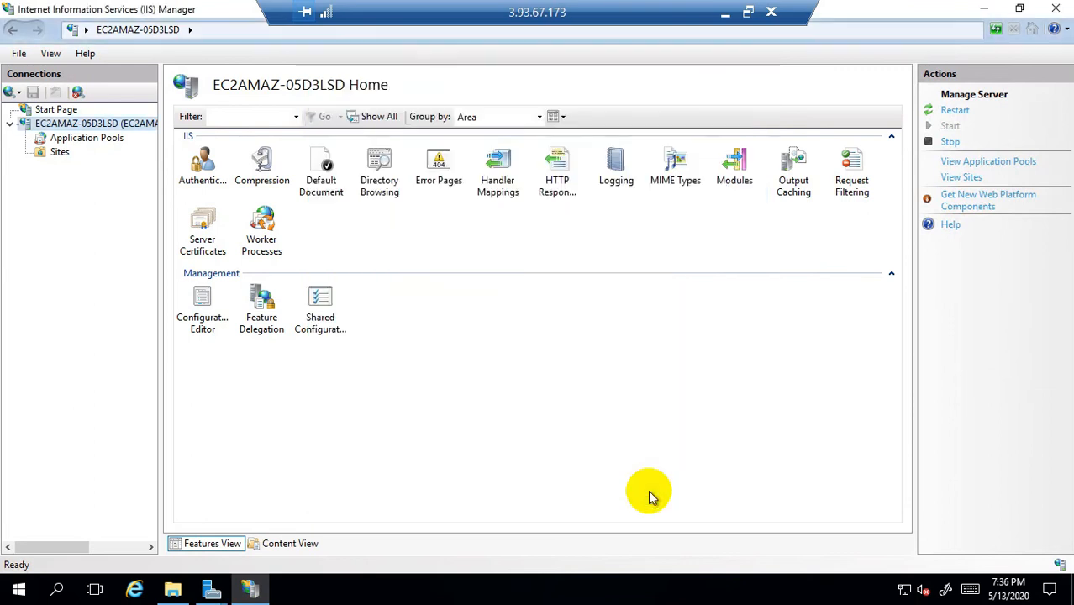
Step: Enable Directory Browsing for web.html and go back to the site's Home page
double_click(387, 190)
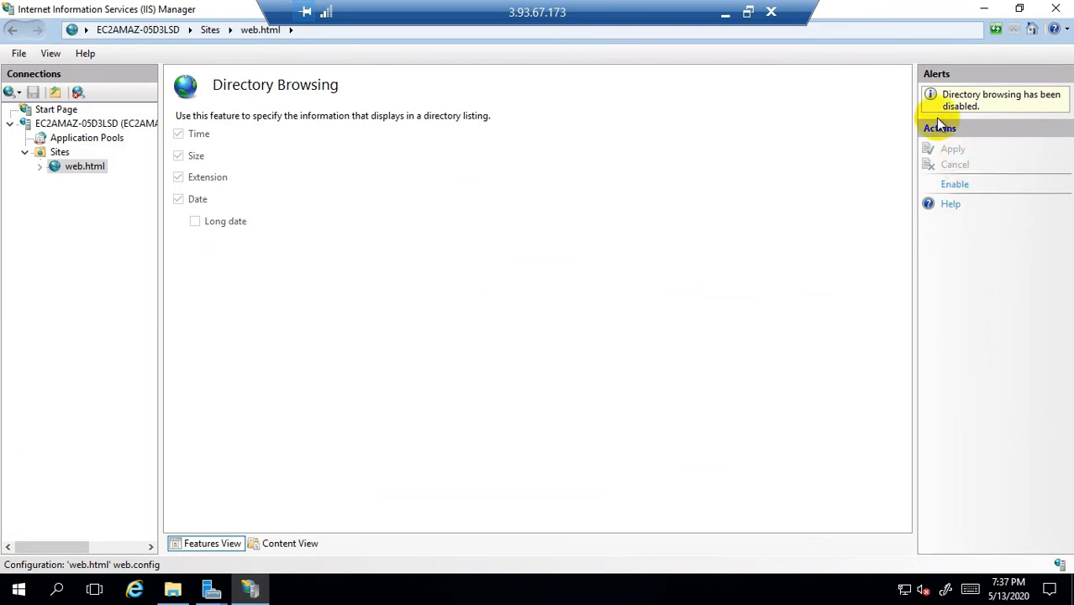
click(956, 186)
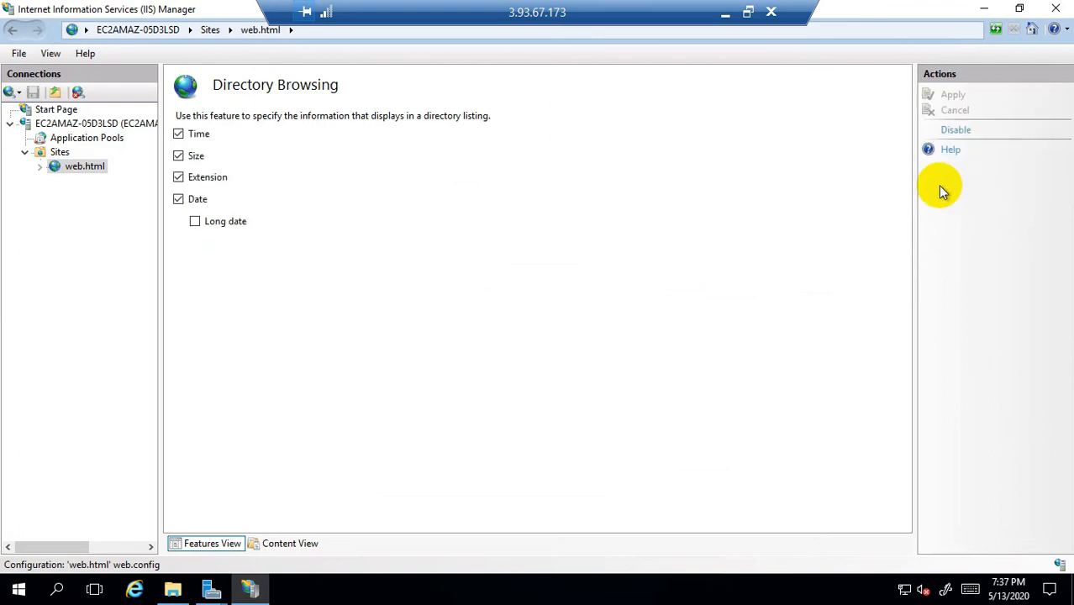
click(86, 167)
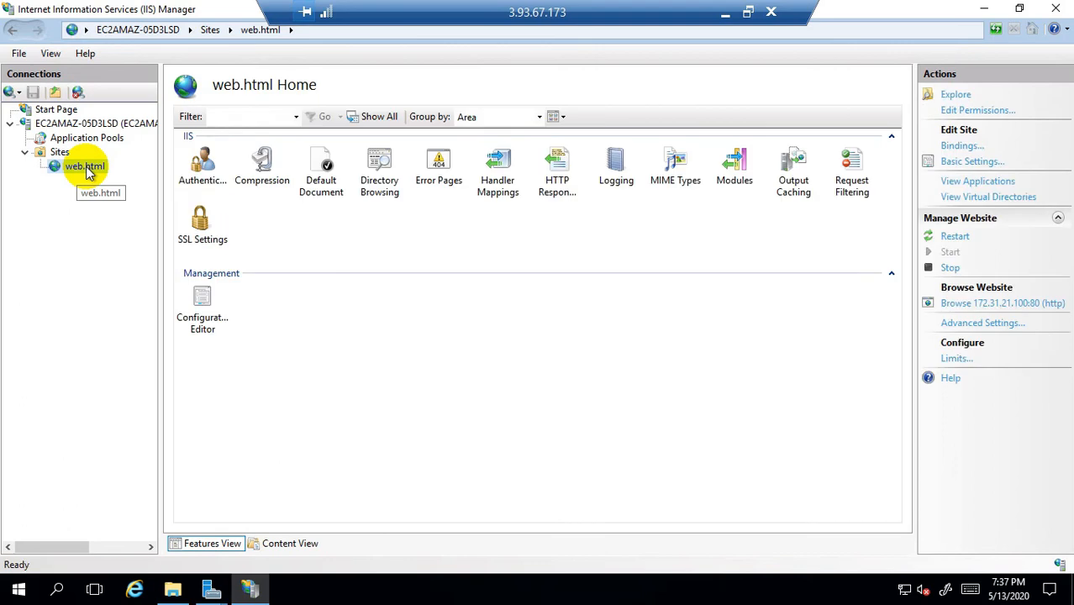
Step: Add web.html as the site's top default document, then list all sites
double_click(326, 192)
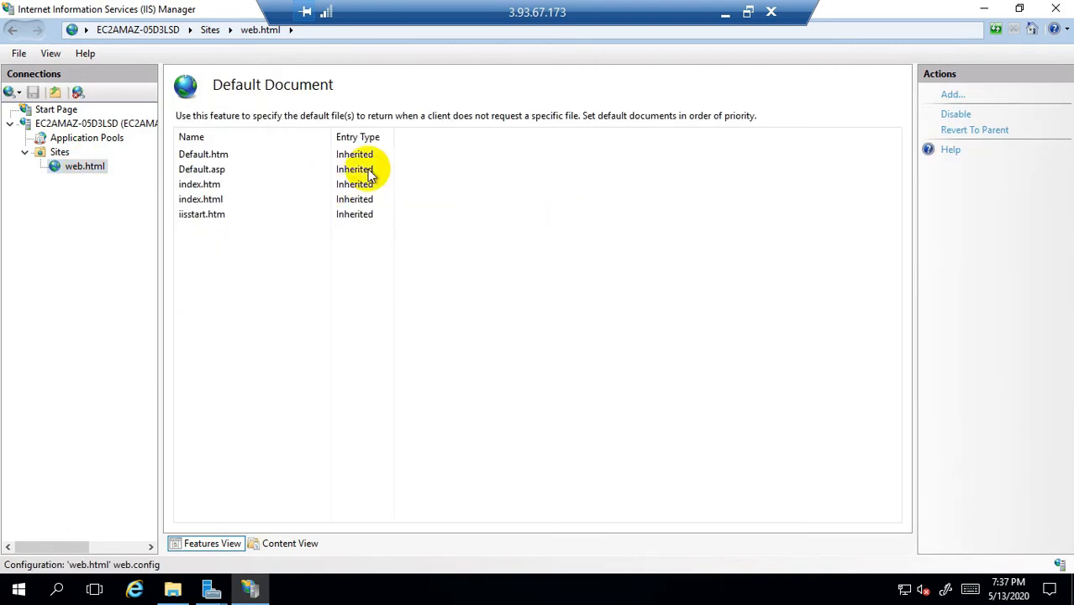
click(949, 95)
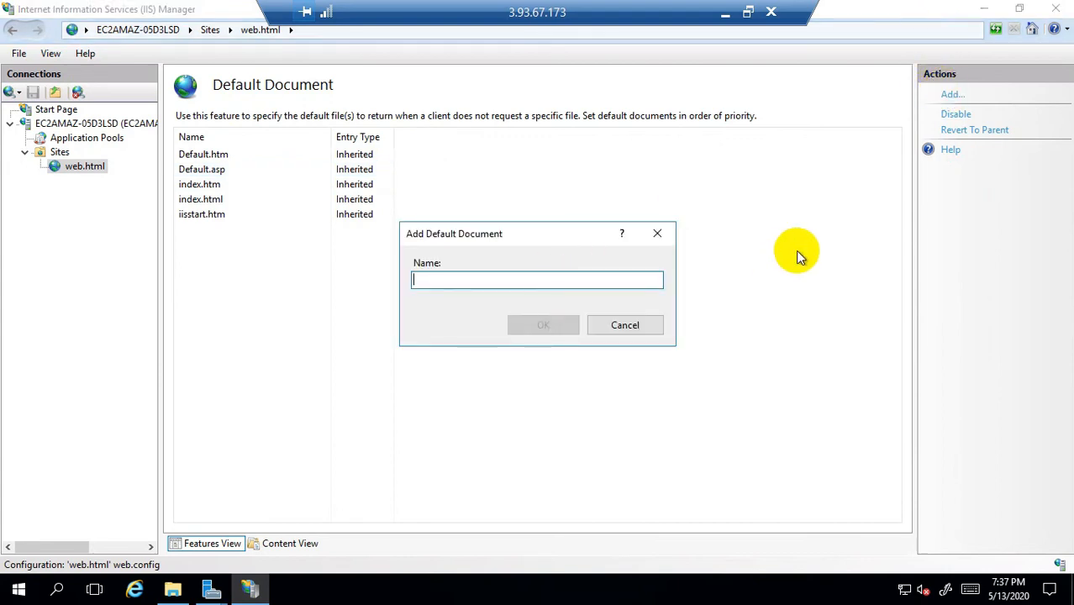
text(web.html)
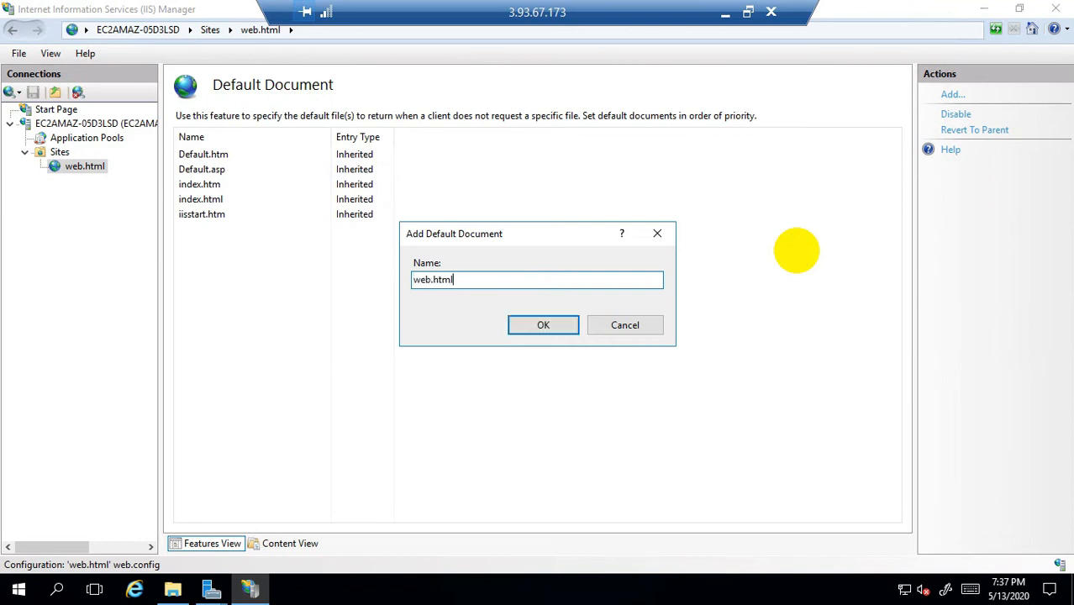
click(543, 325)
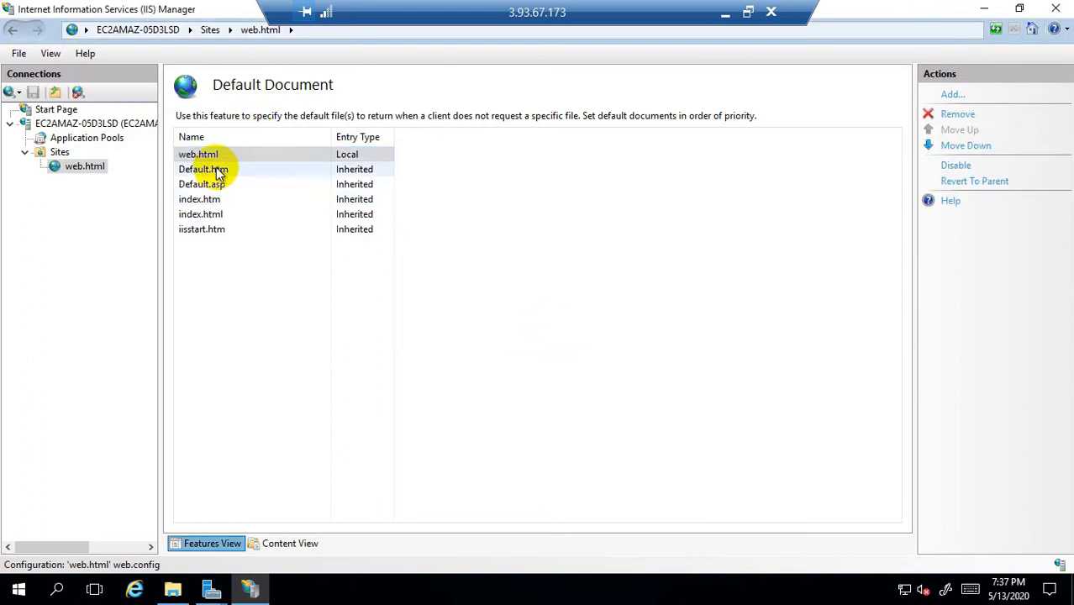
click(193, 157)
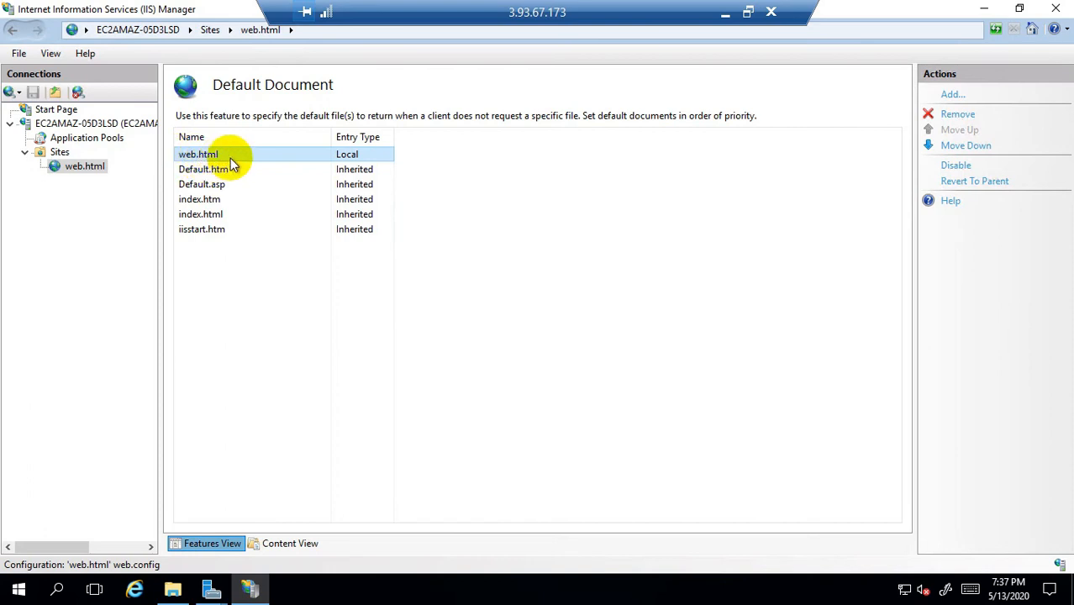
click(58, 152)
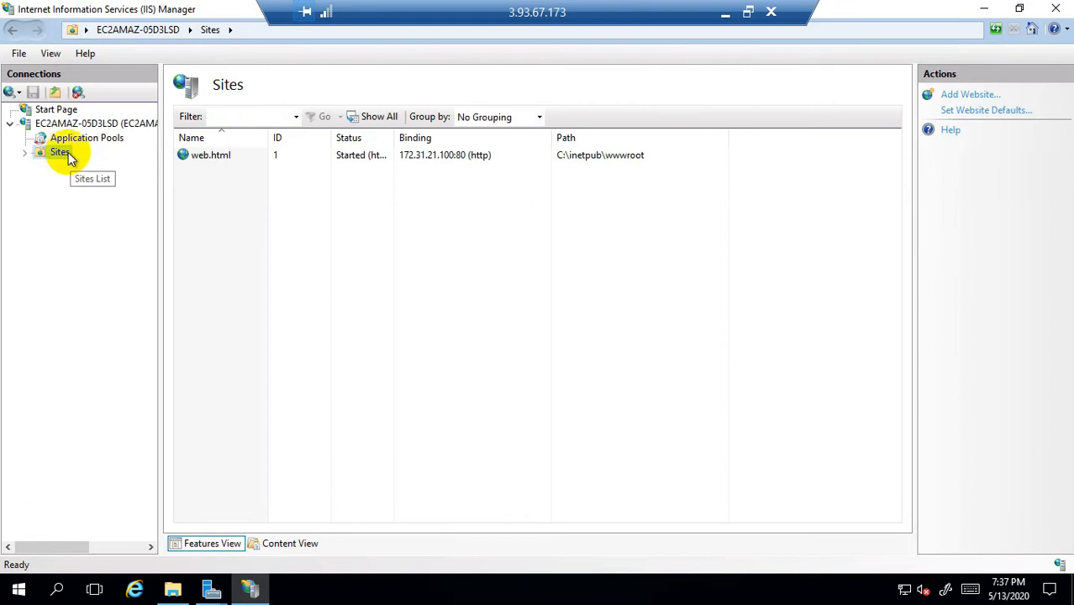
click(215, 158)
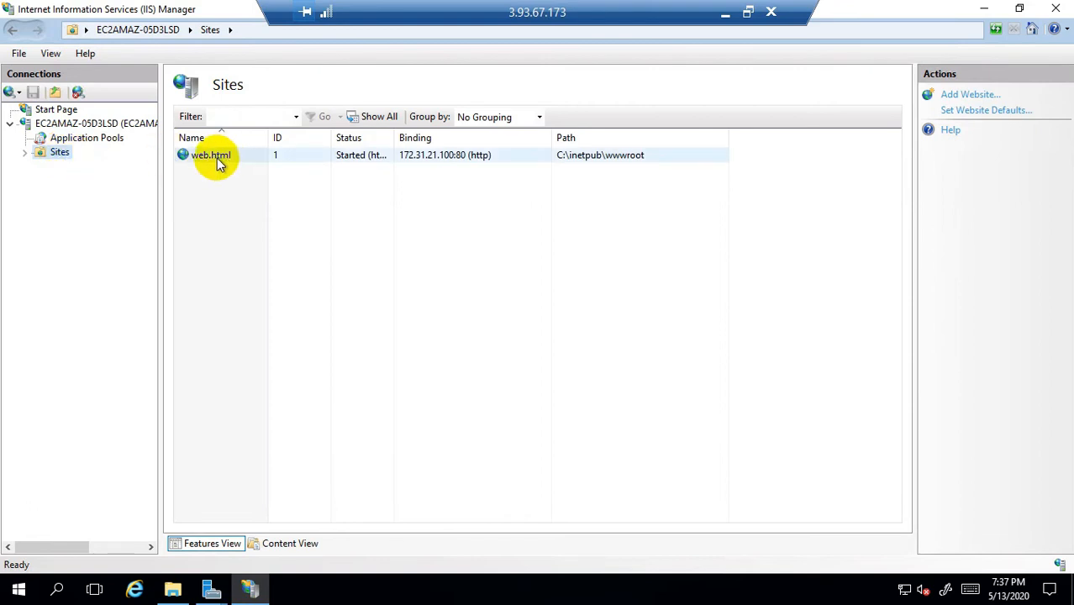
right_click(217, 158)
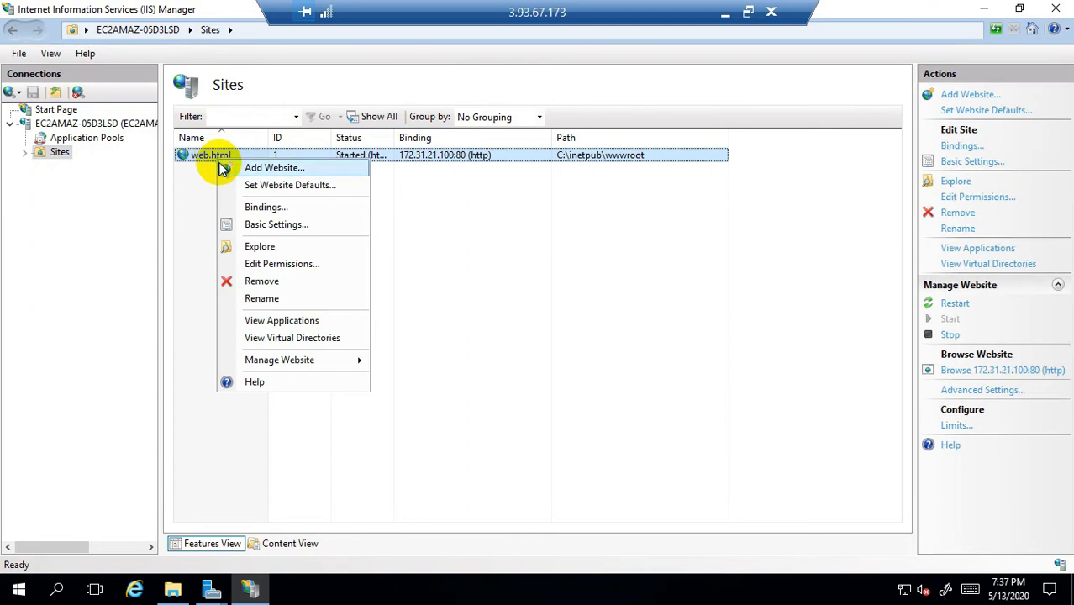
click(326, 186)
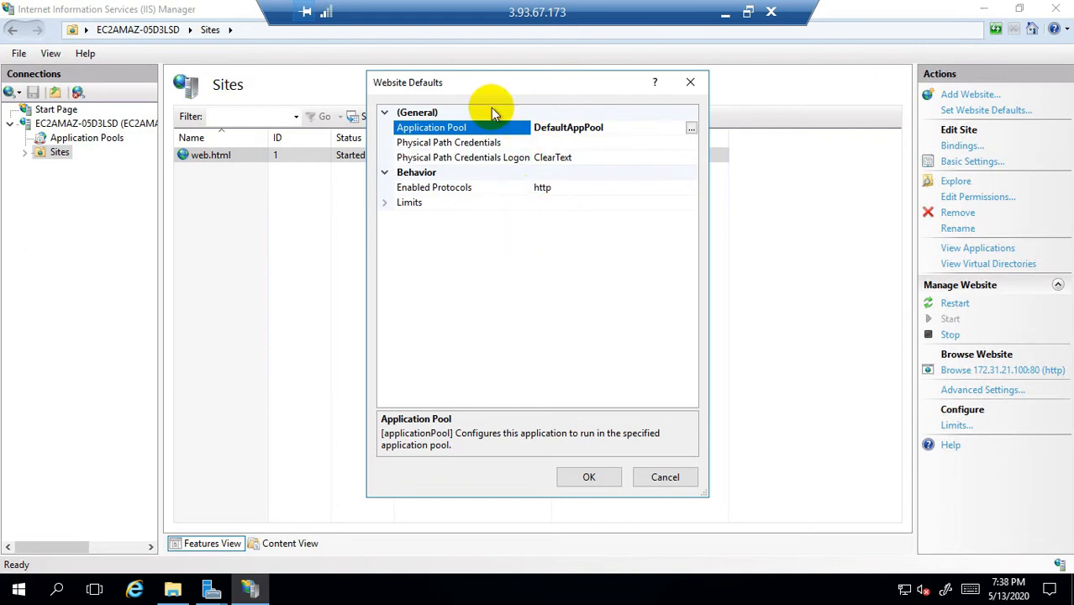
click(591, 482)
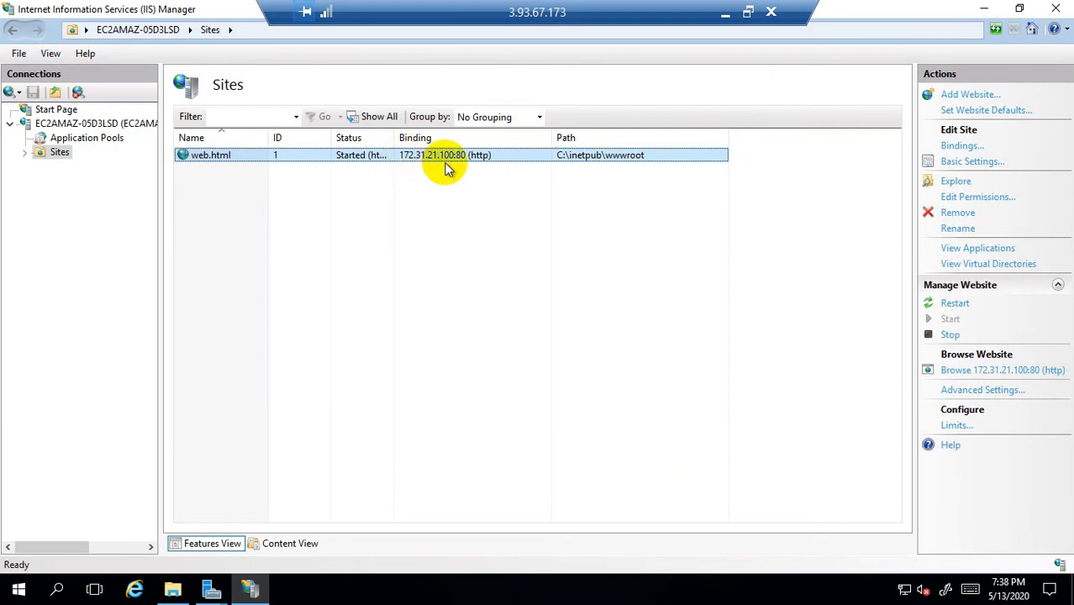
right_click(18, 590)
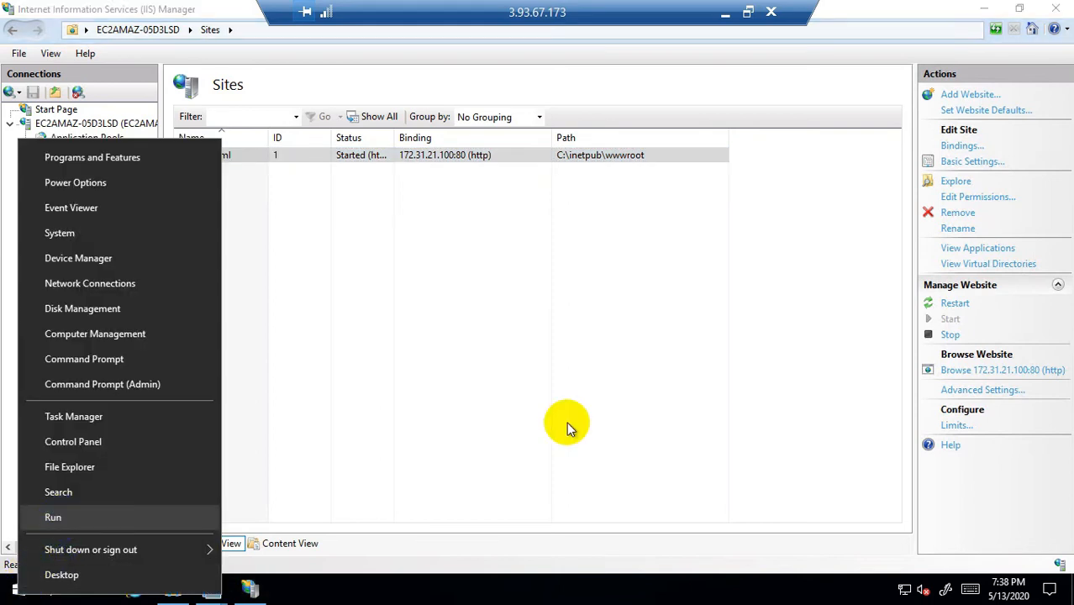
Step: Launch Notepad from Run and note the private IP 172.31.21.100 in it
click(107, 516)
text(m)
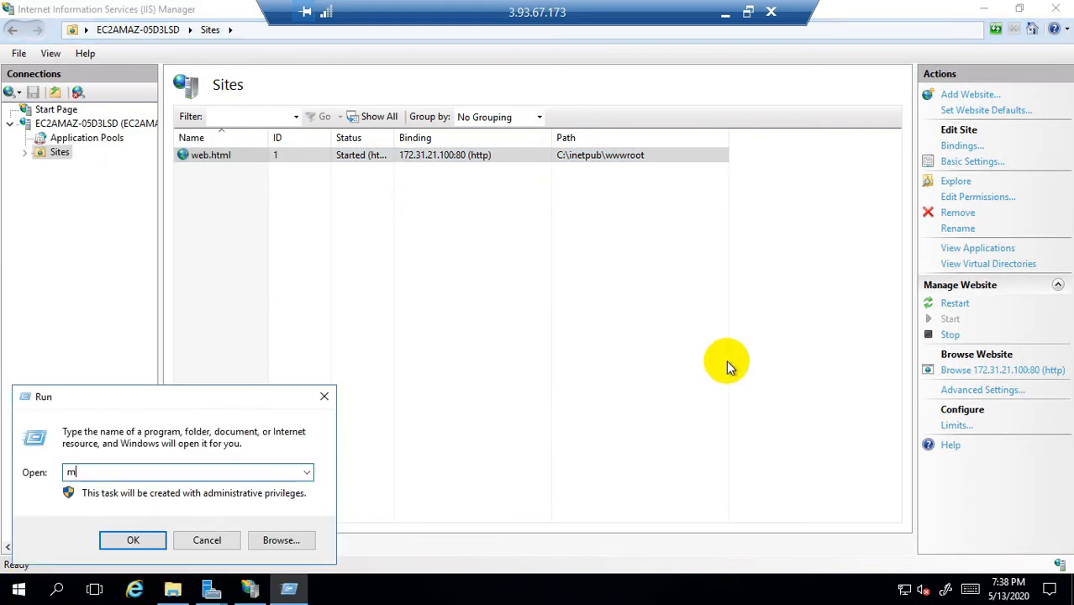
key(BackSpace)
text(notepad)
key(Return)
drag(657, 105, 647, 235)
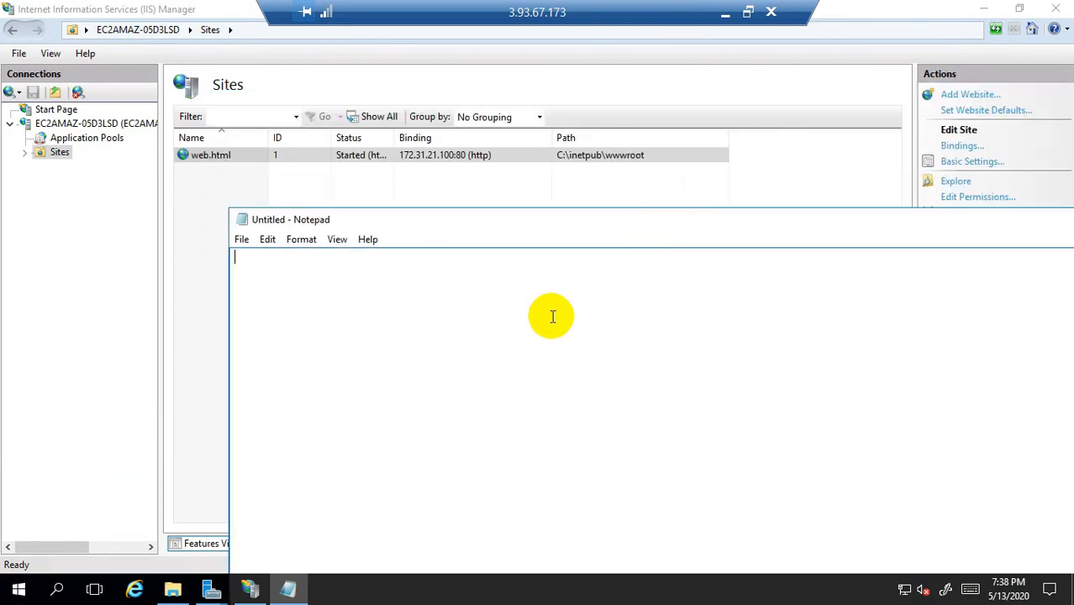
text(172.31.21.100)
Step: Enter iexplore.exe in the Run prompt from the Start quick-access menu
right_click(21, 592)
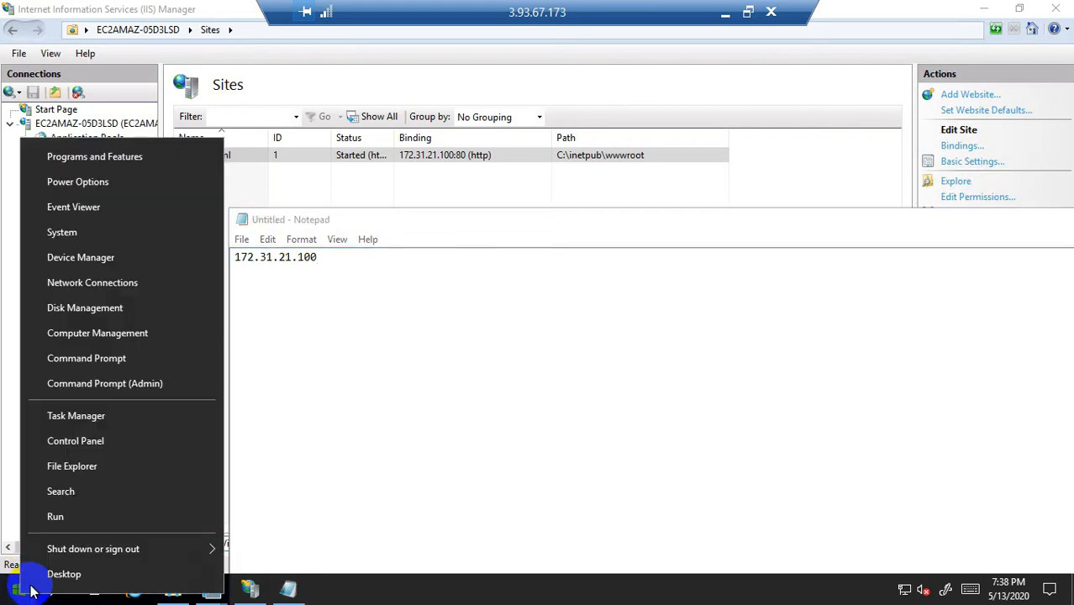
click(63, 515)
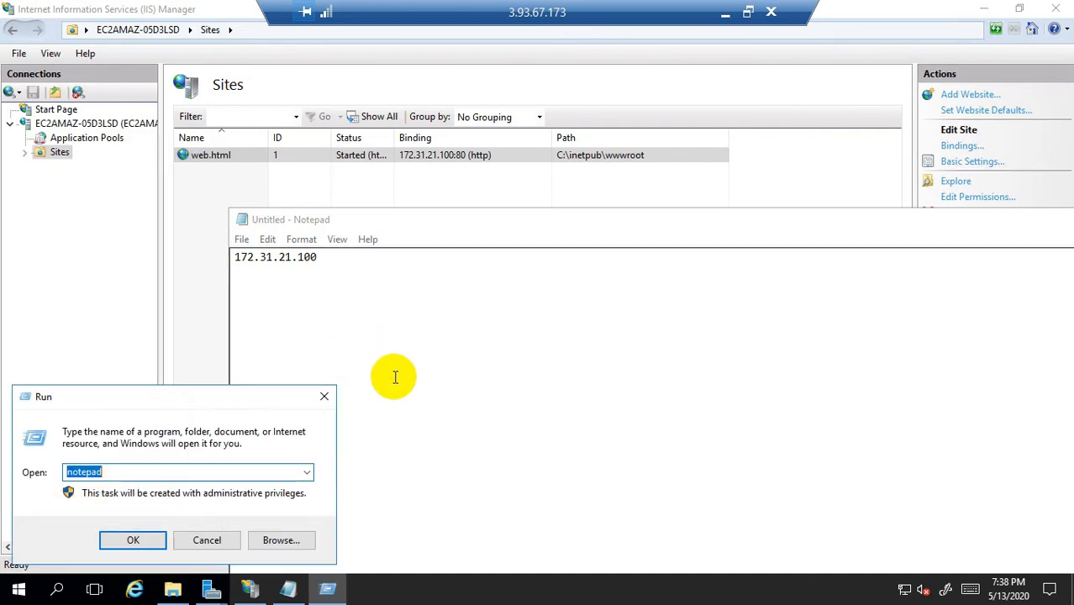
text(exp)
key(BackSpace)
key(BackSpace)
key(BackSpace)
text(iexplore.exe)
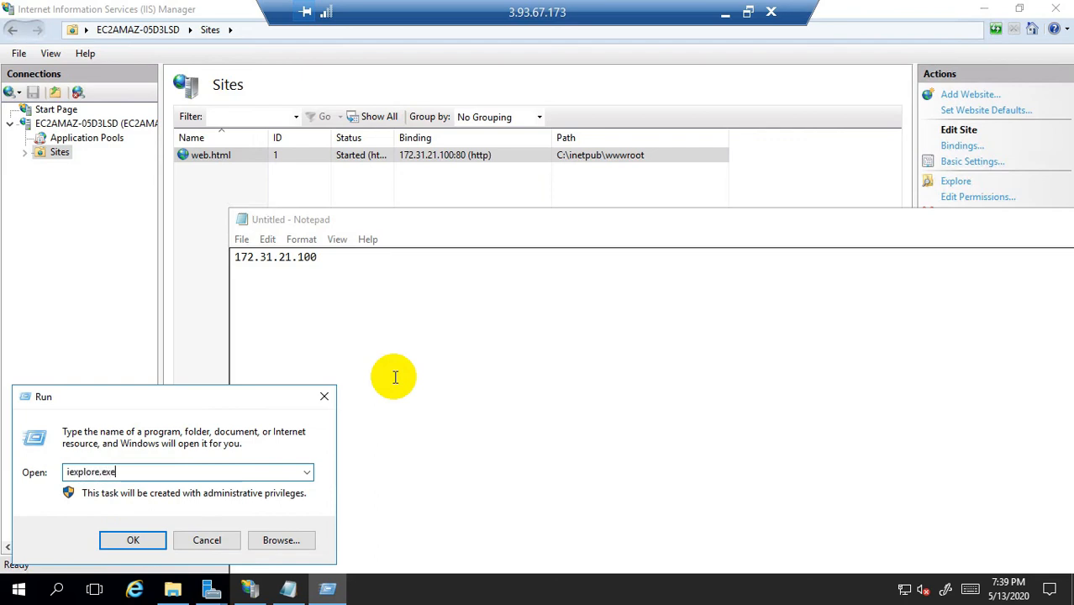
Step: Launch Internet Explorer, dismiss its setup dialog, and undo an accidental paste in Notepad
click(141, 542)
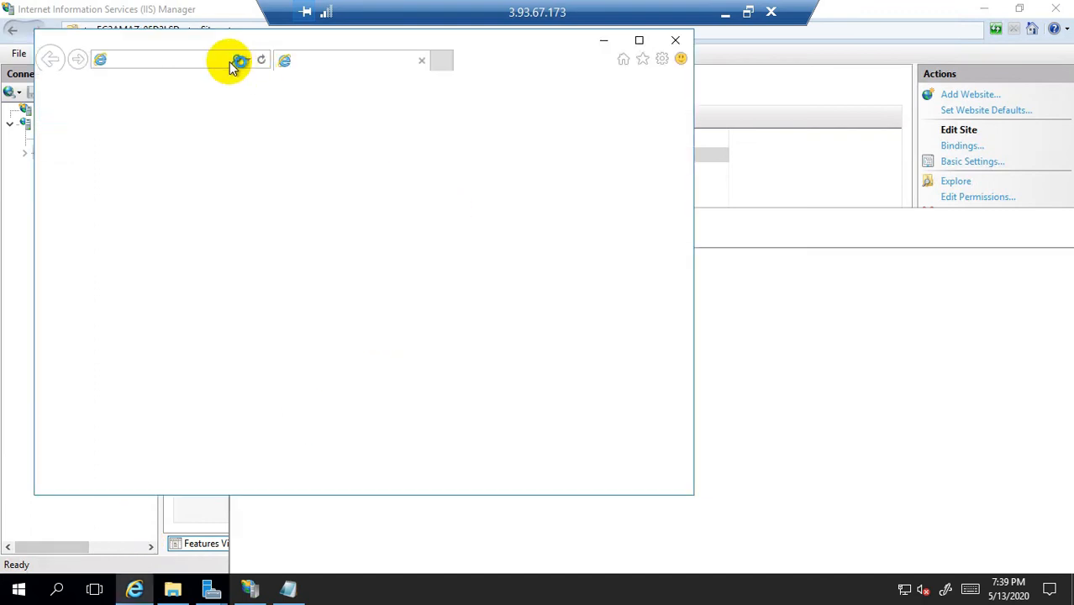
click(823, 320)
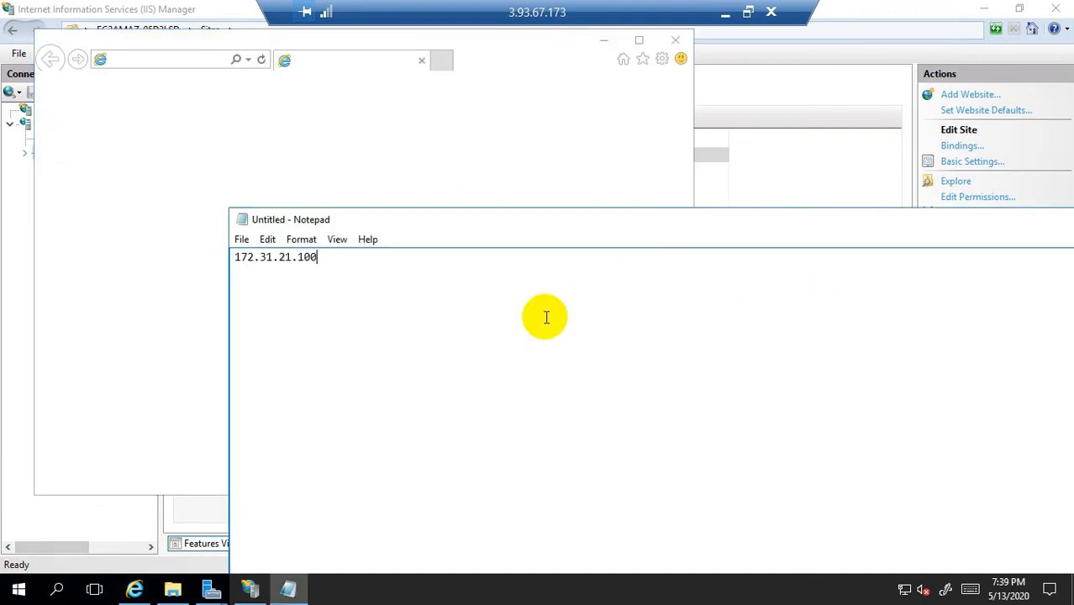
drag(362, 264, 192, 254)
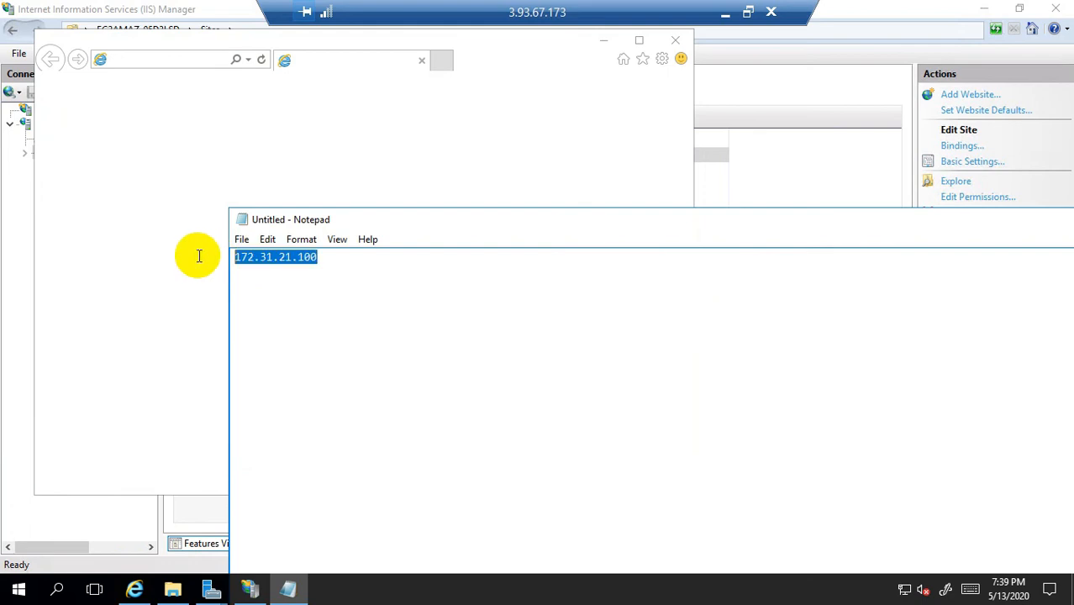
right_click(282, 259)
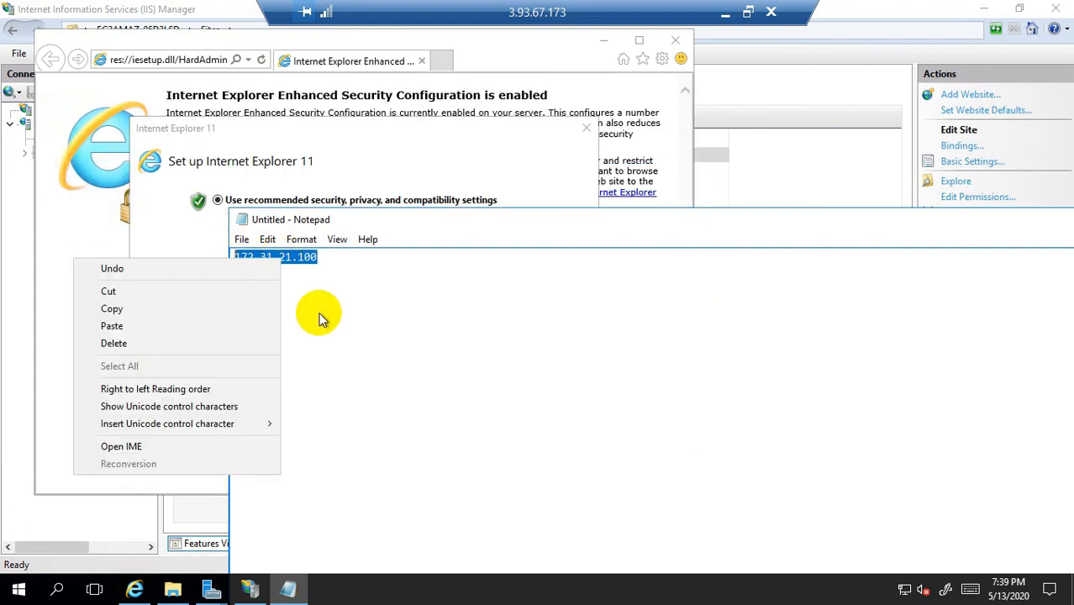
click(118, 326)
click(118, 328)
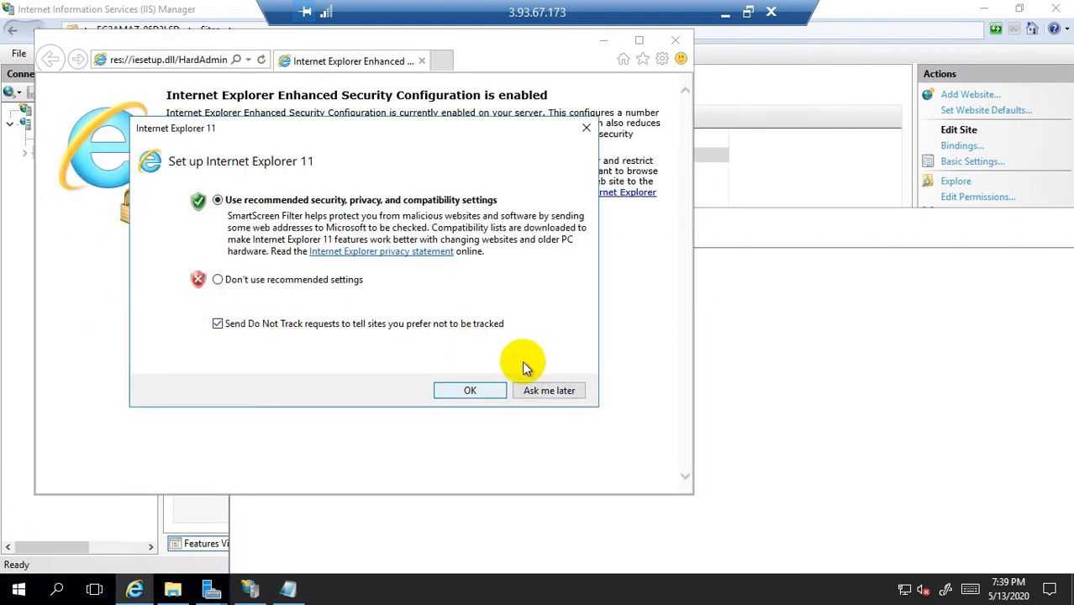
click(586, 128)
click(724, 304)
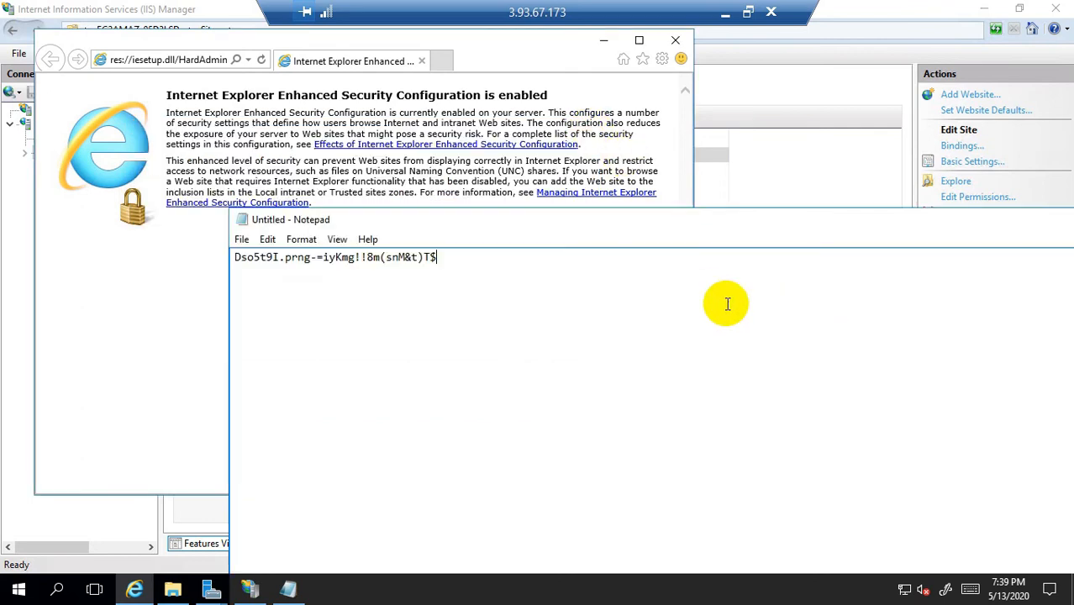
key(ctrl+z)
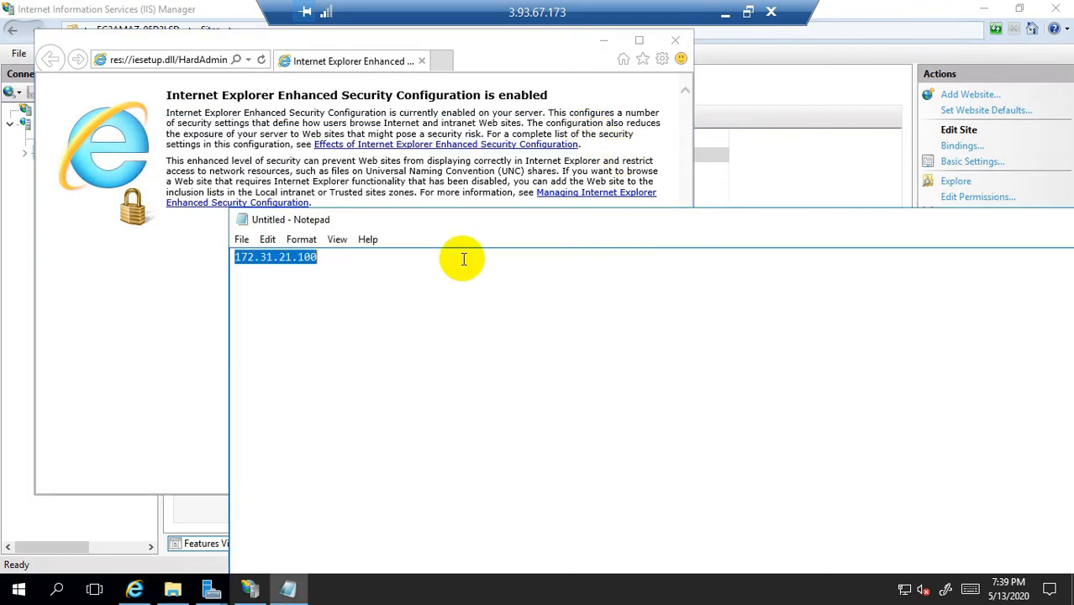
click(450, 263)
Step: Copy 172.31.21.100 from Notepad into Internet Explorer's address bar, load it, then minimize Remote Desktop
drag(339, 257, 187, 263)
right_click(268, 256)
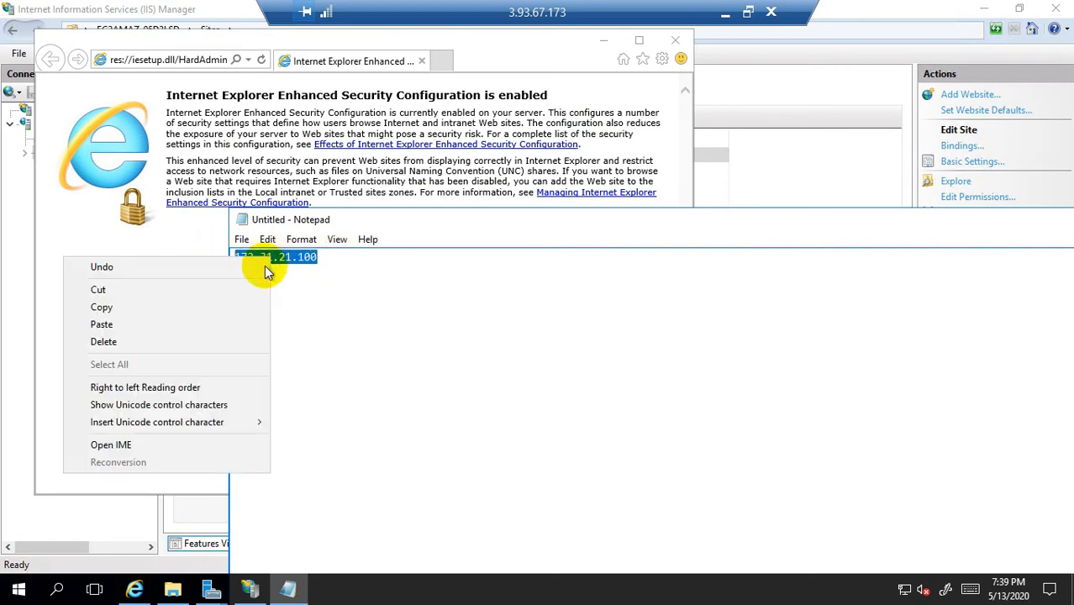
click(122, 307)
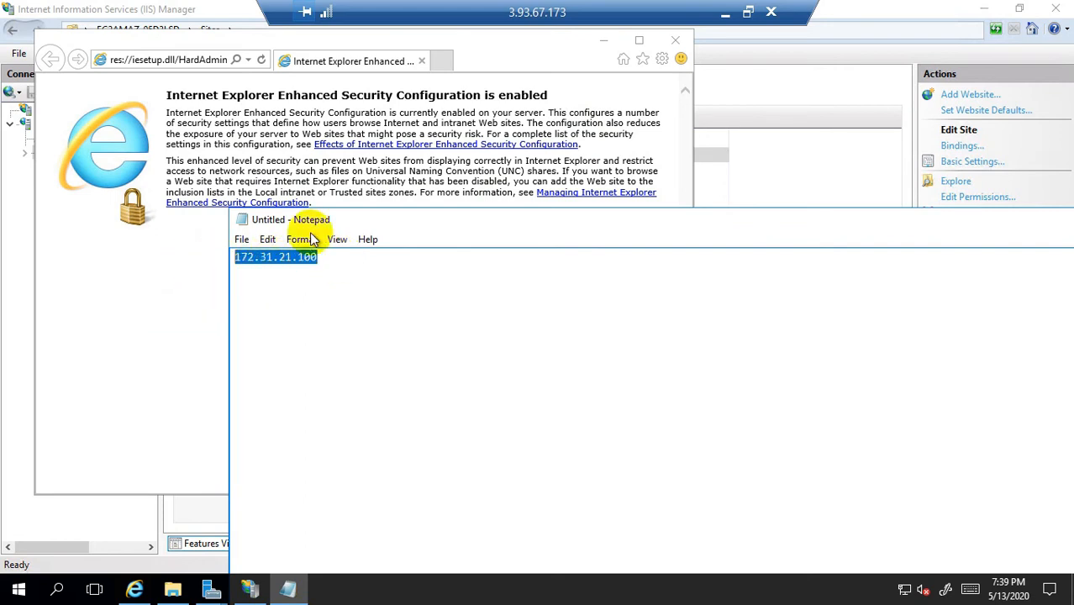
click(189, 63)
click(189, 63)
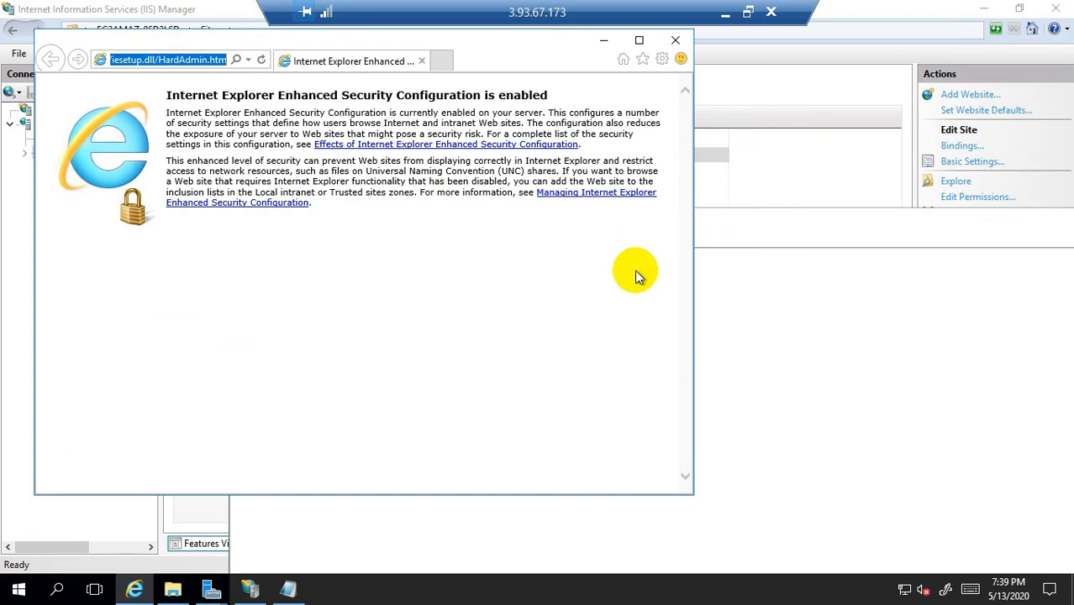
key(ctrl+v)
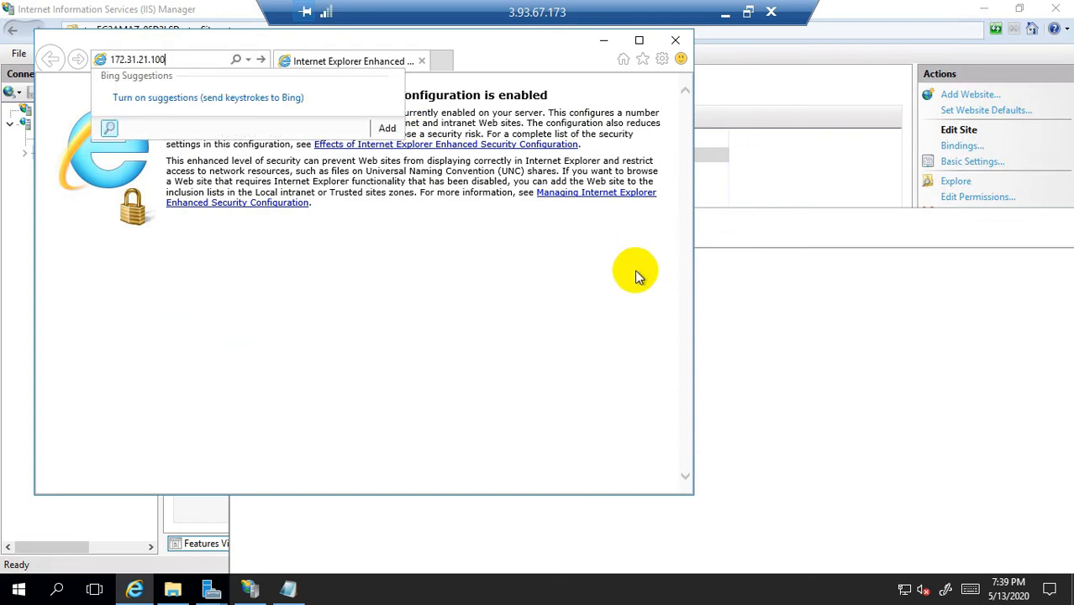
key(Return)
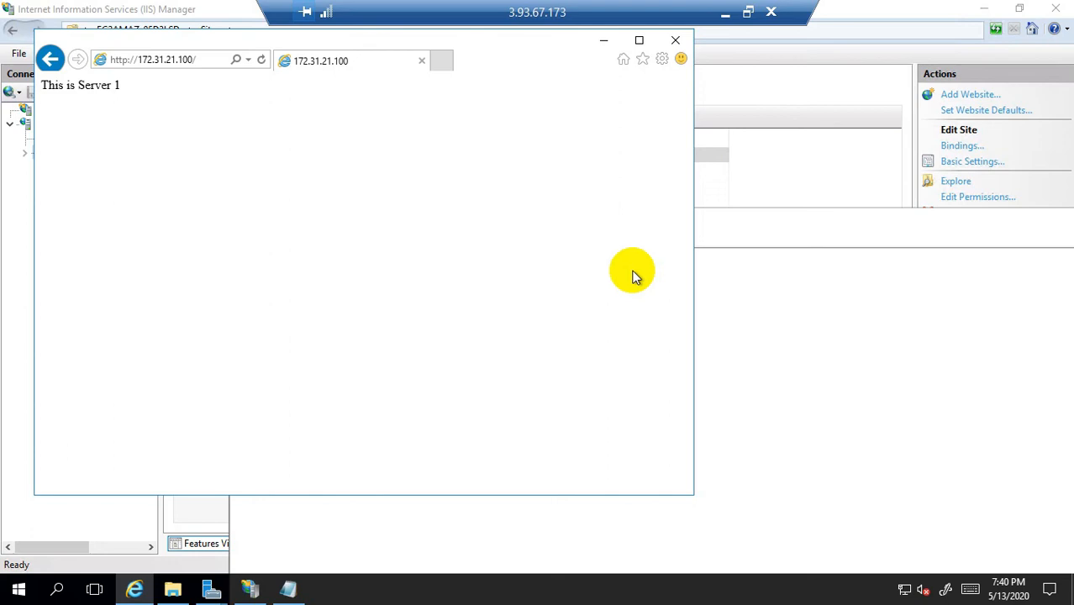
click(724, 20)
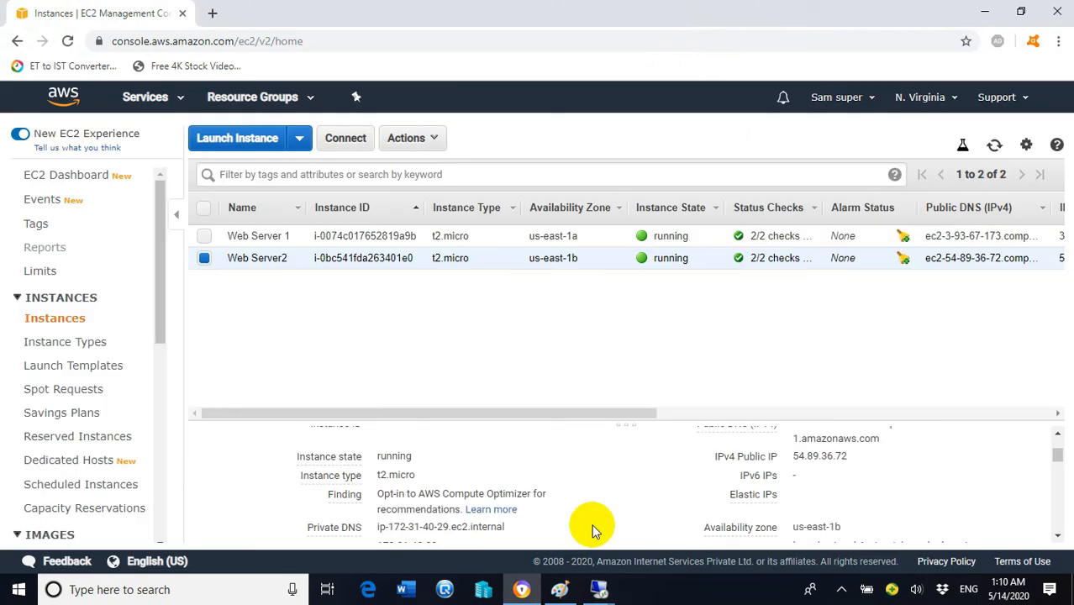
Step: Switch to the 54.89.36.72 Remote Desktop session from the taskbar thumbnail
mouse_move(602, 589)
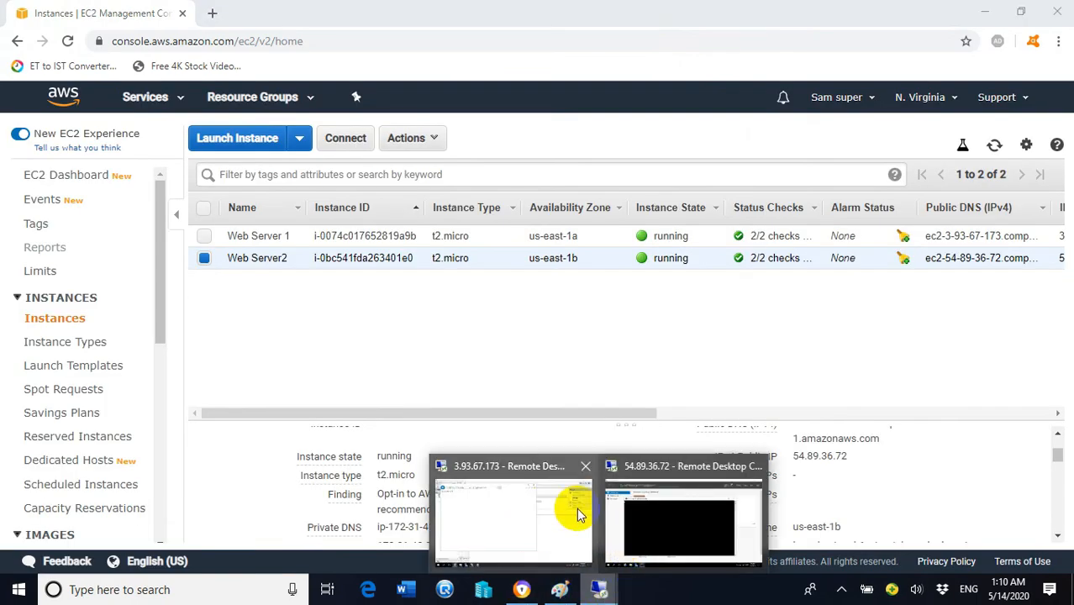
click(676, 511)
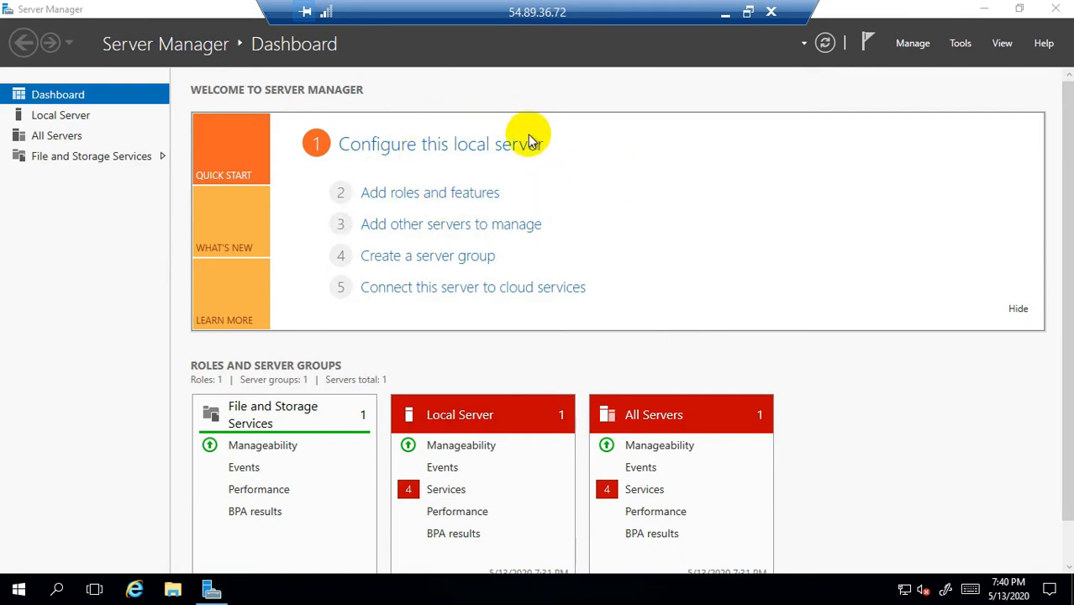
Step: In Add Roles and Features, choose role-based installation on this server with Web Server (IIS) and its management tools
click(452, 198)
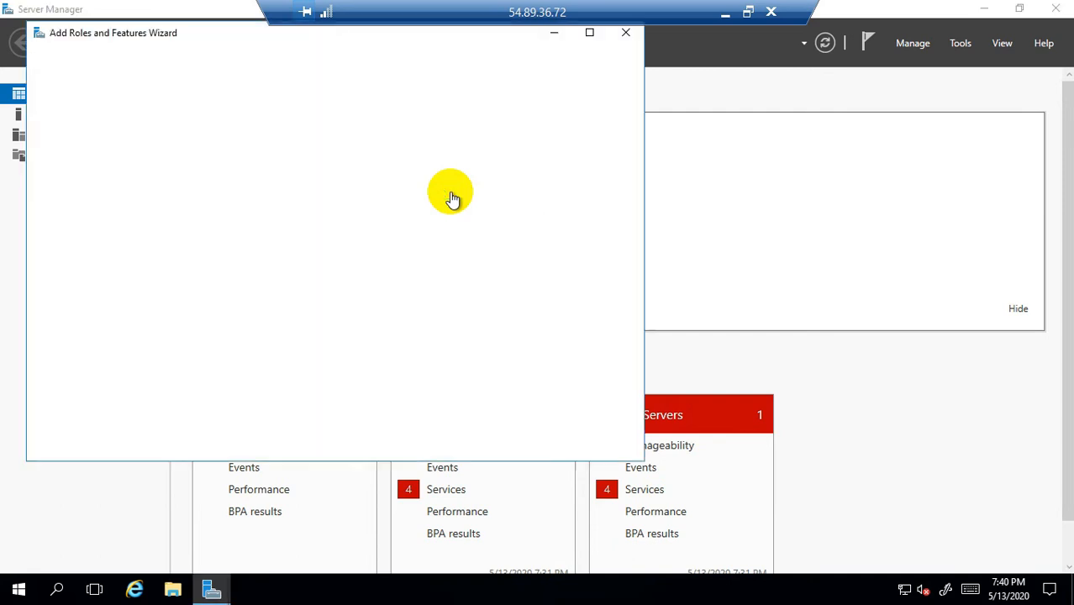
click(444, 446)
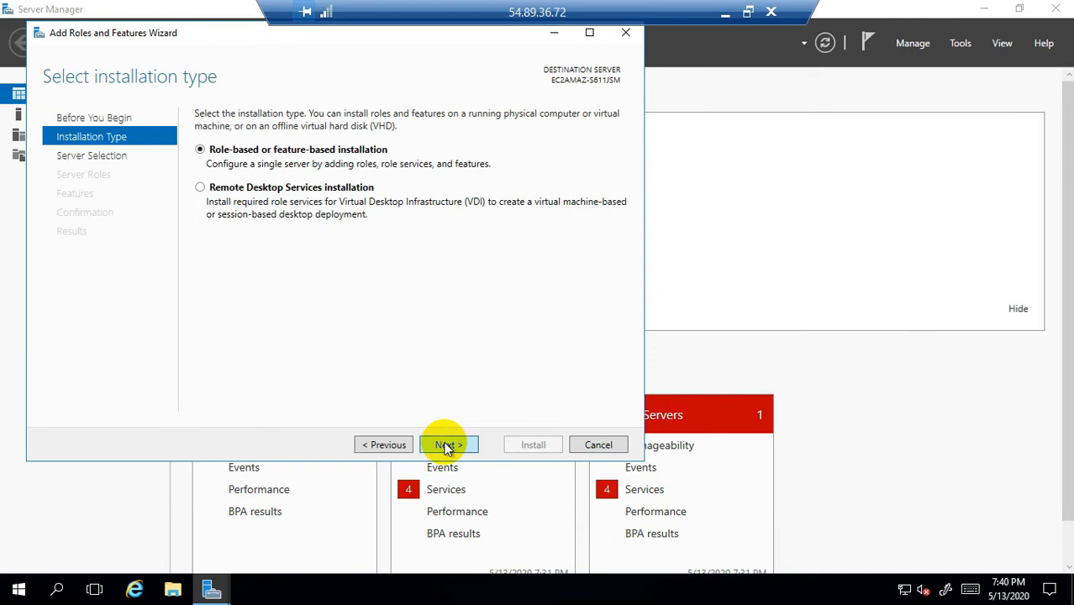
click(447, 446)
click(446, 446)
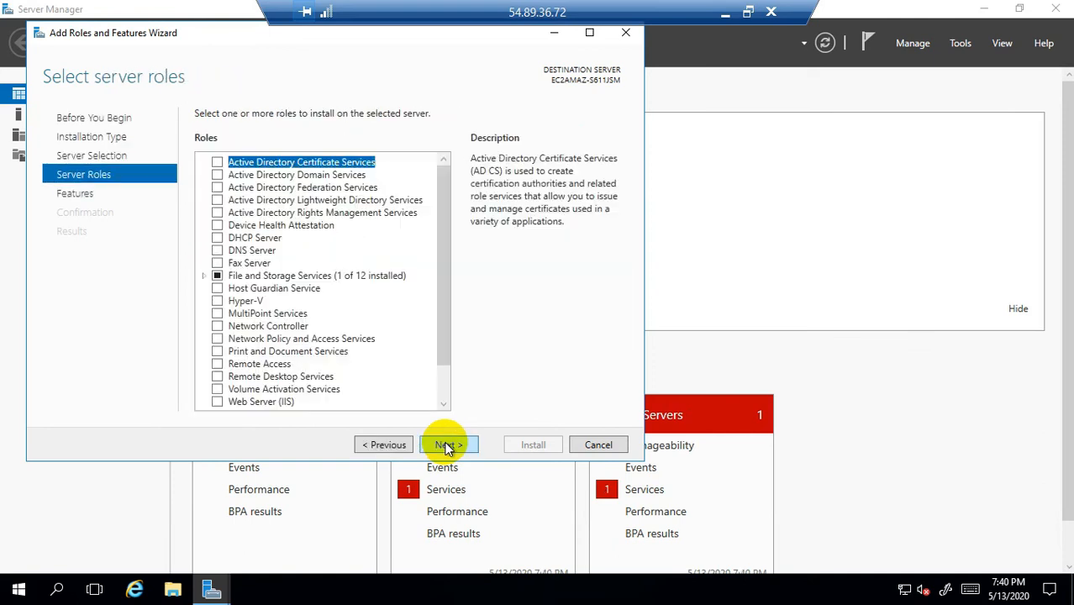
drag(441, 252, 441, 315)
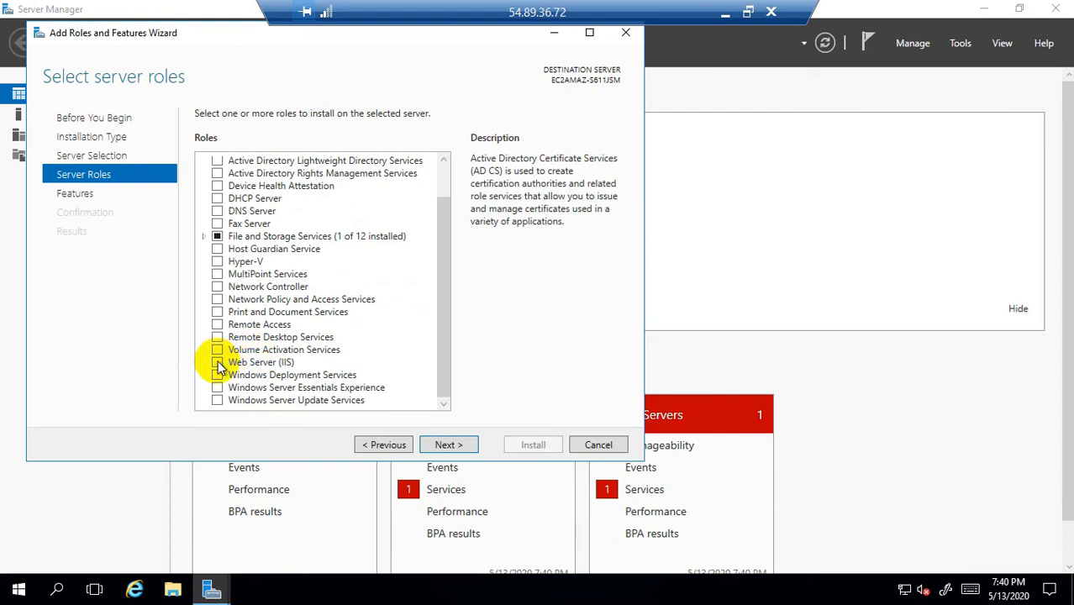
click(217, 364)
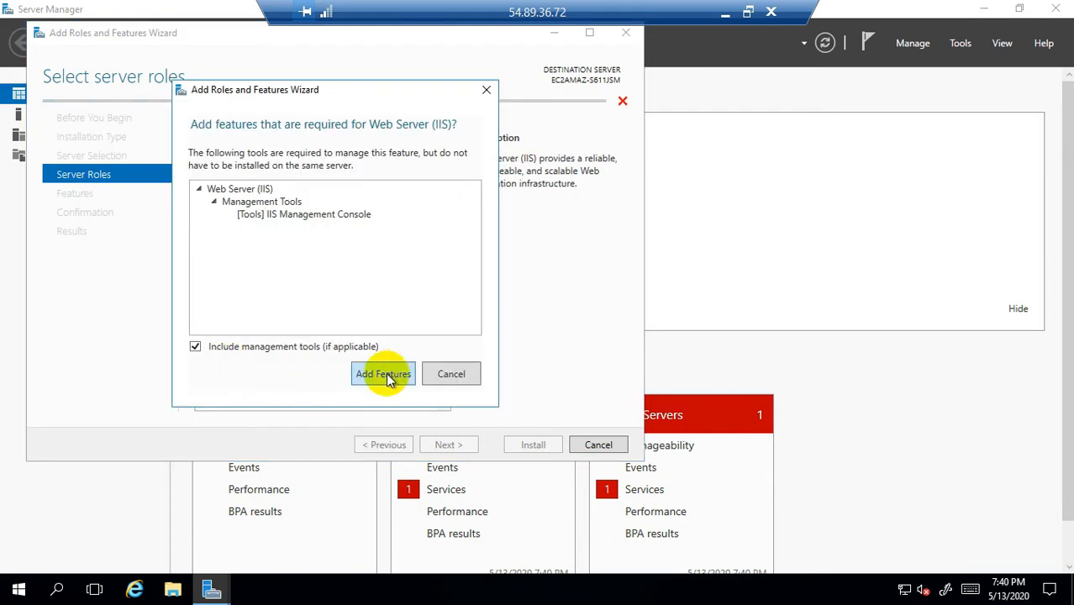
click(383, 374)
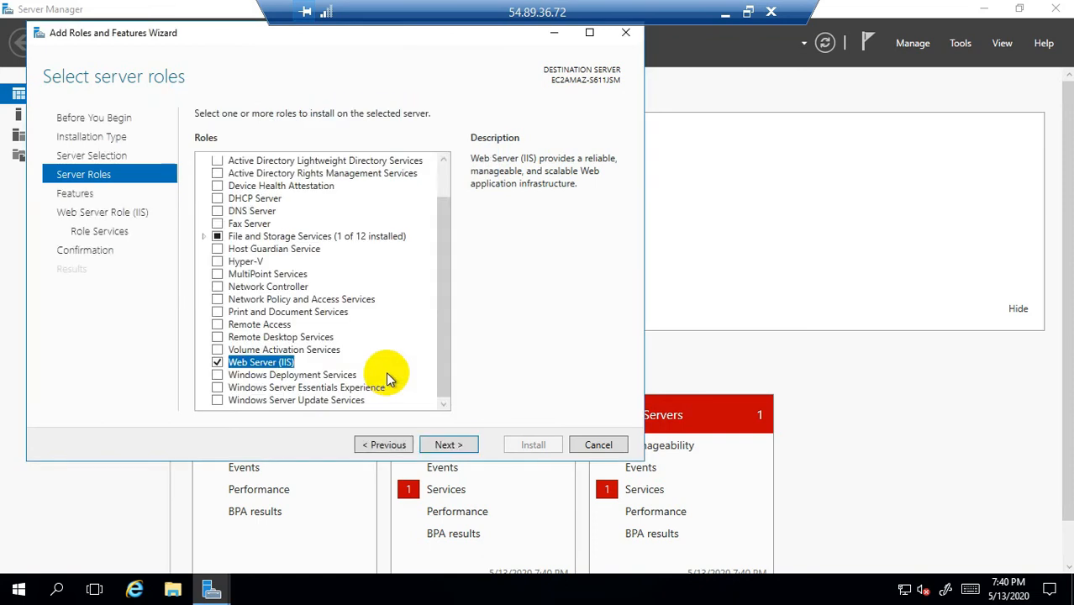
Step: Keep default features and role services, start the IIS install, and open File Explorer at This PC
click(469, 451)
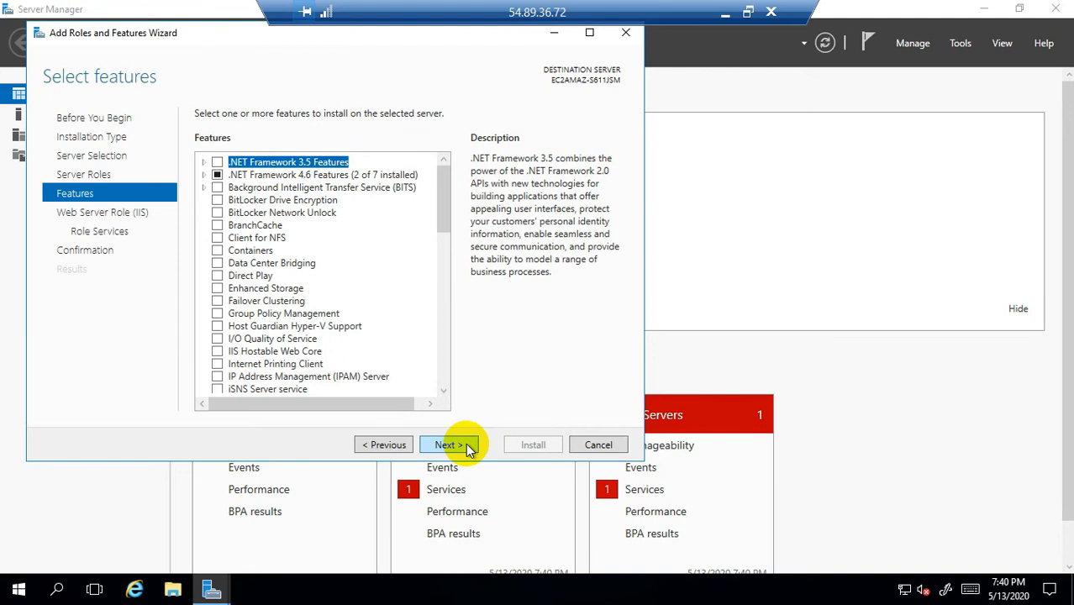
click(469, 448)
click(469, 447)
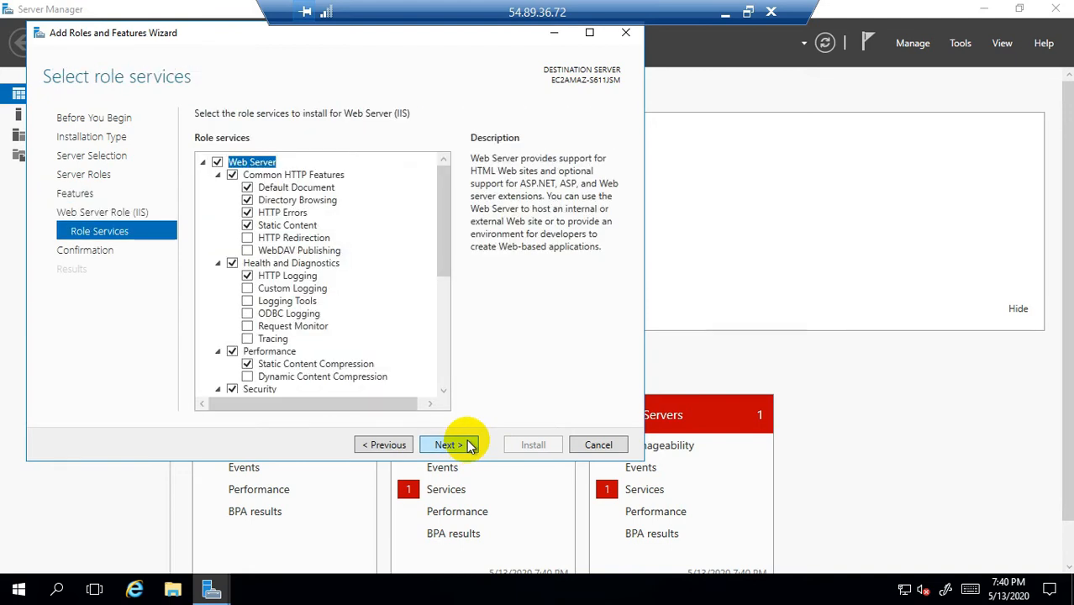
click(469, 446)
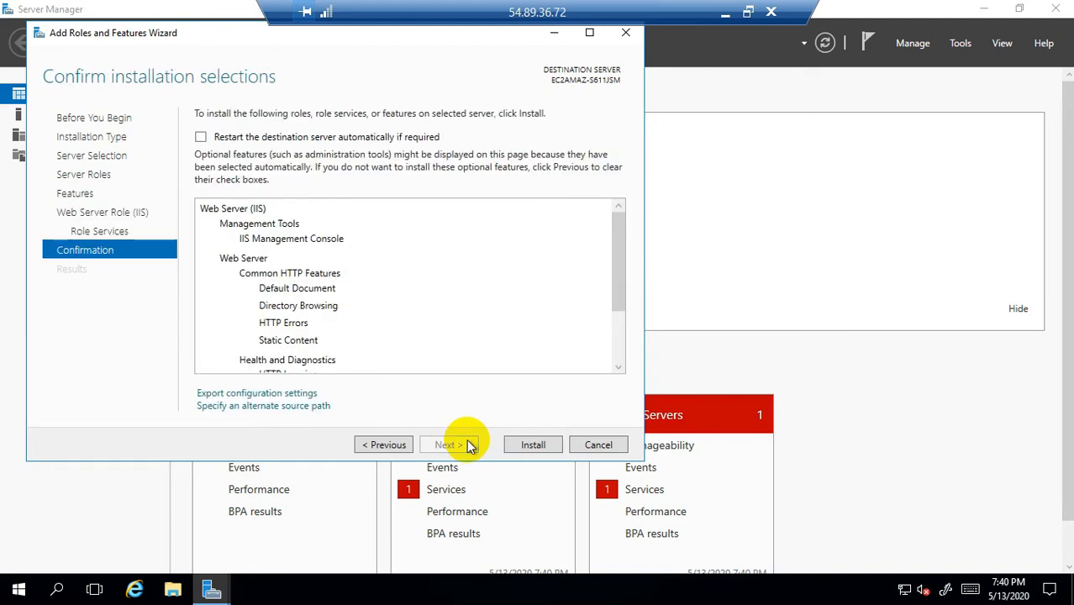
click(533, 445)
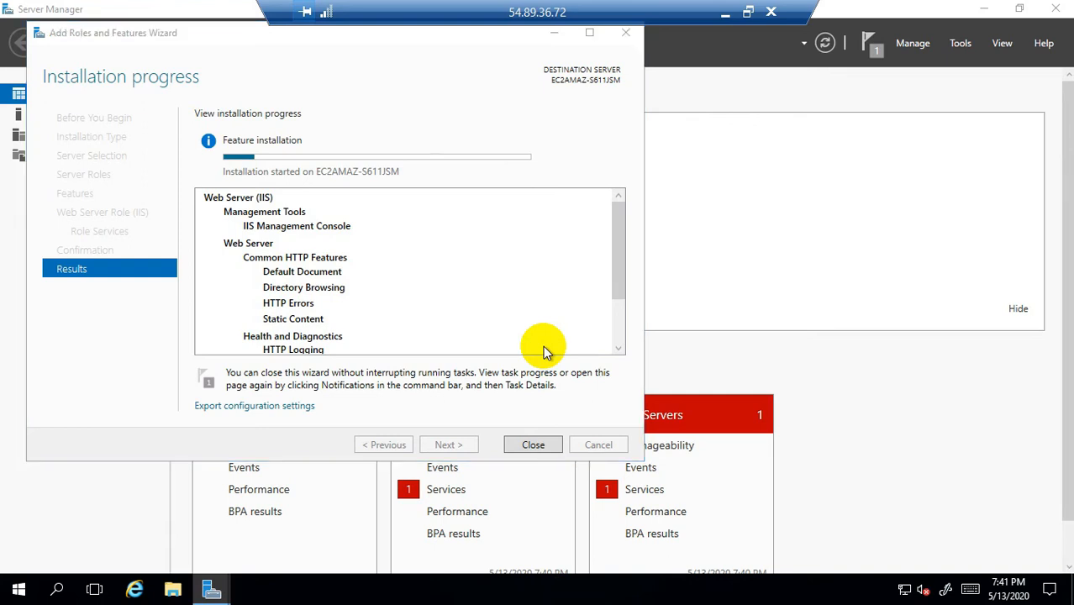
key(super+e)
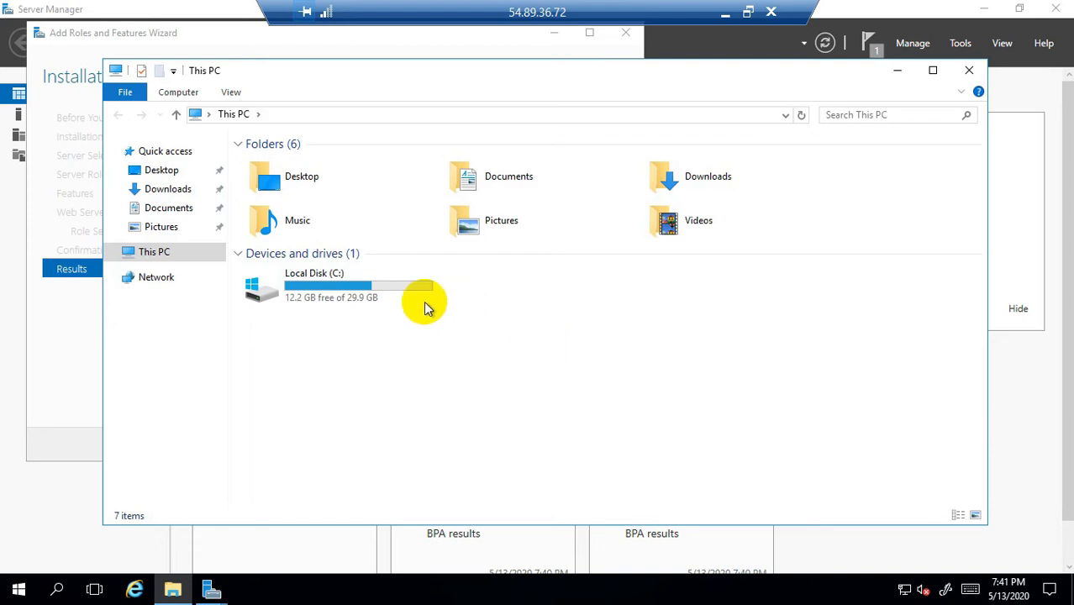
Step: Browse Local Disk (C:) > inetpub > wwwroot and delete both iisstart files
click(349, 294)
double_click(348, 294)
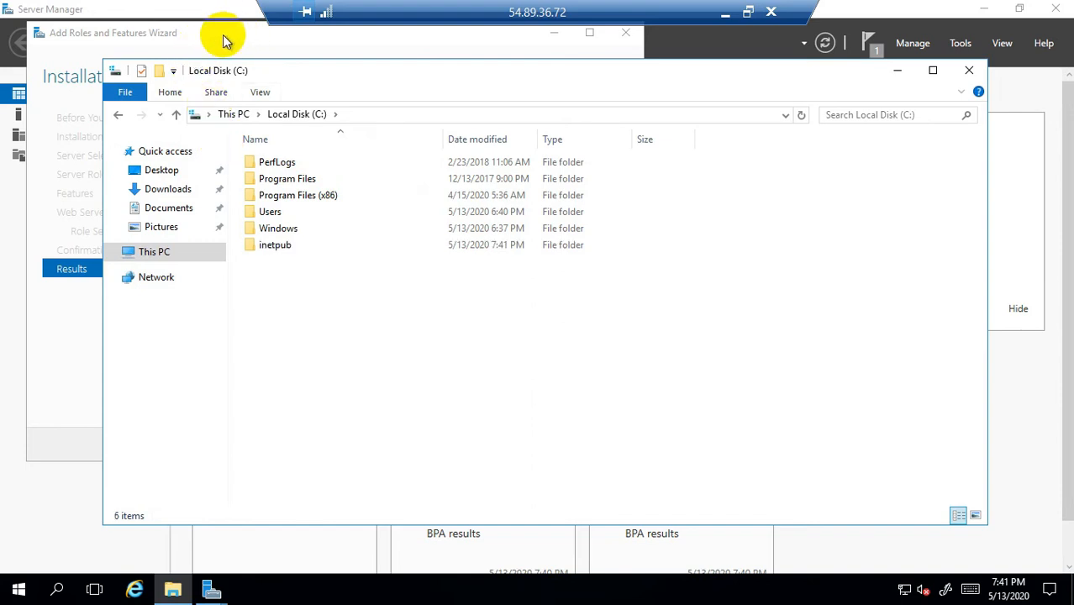
click(282, 248)
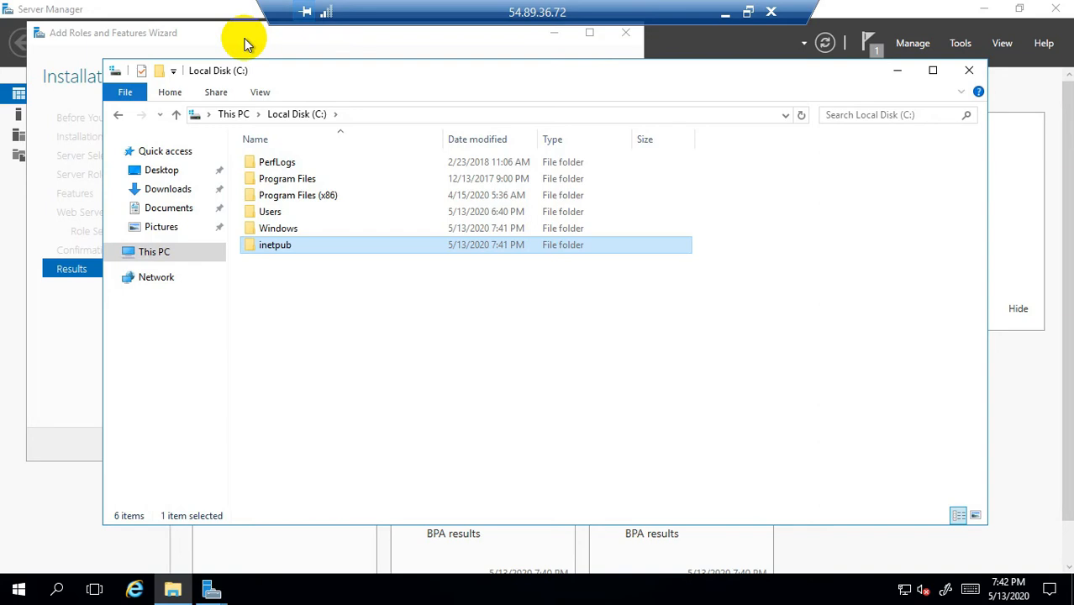
double_click(290, 247)
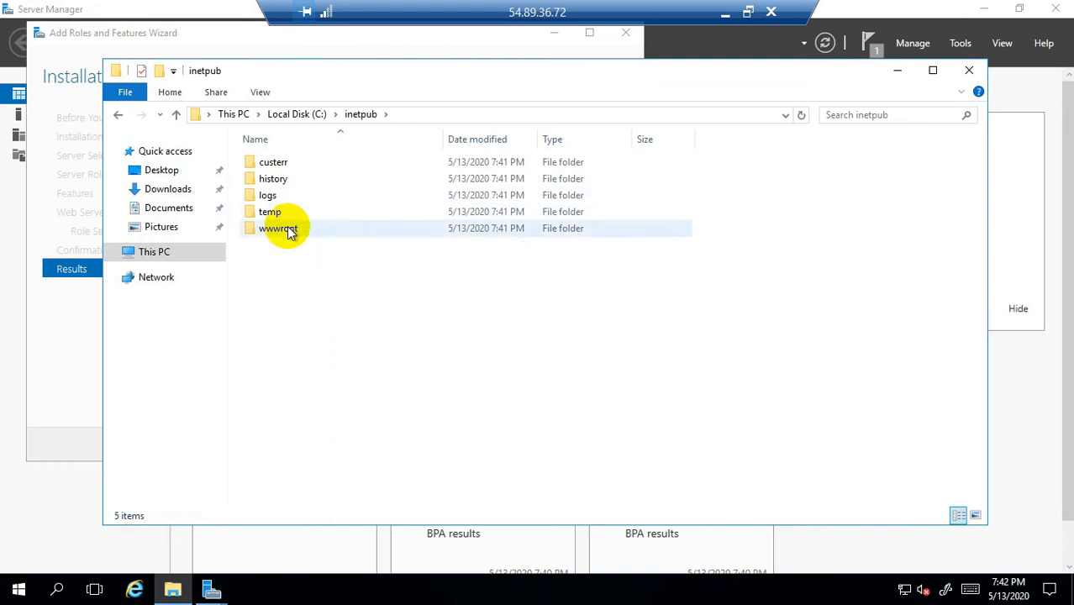
mouse_move(291, 234)
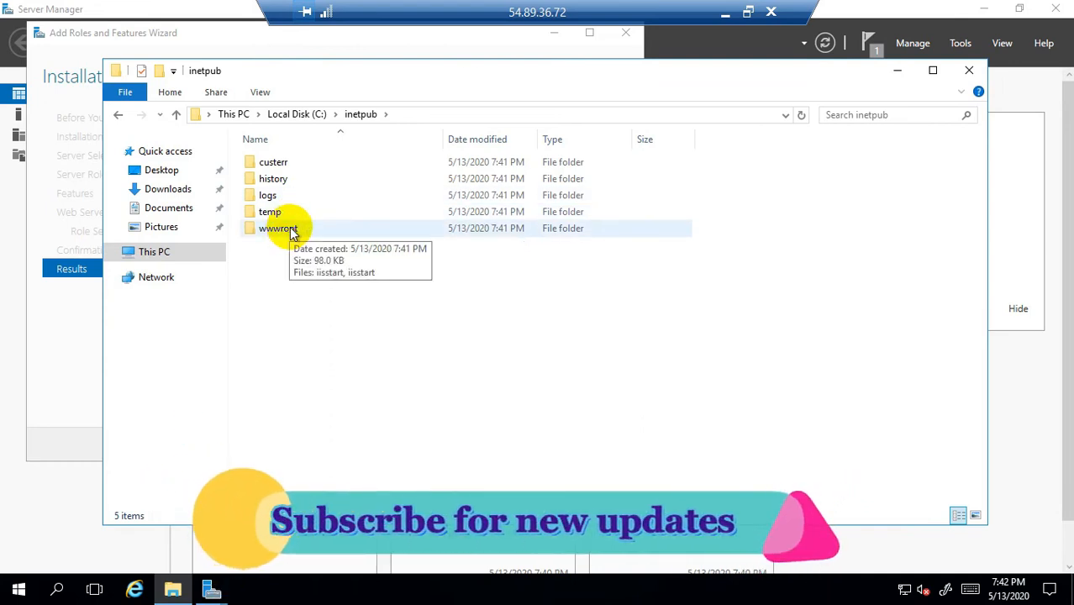
double_click(291, 230)
click(302, 178)
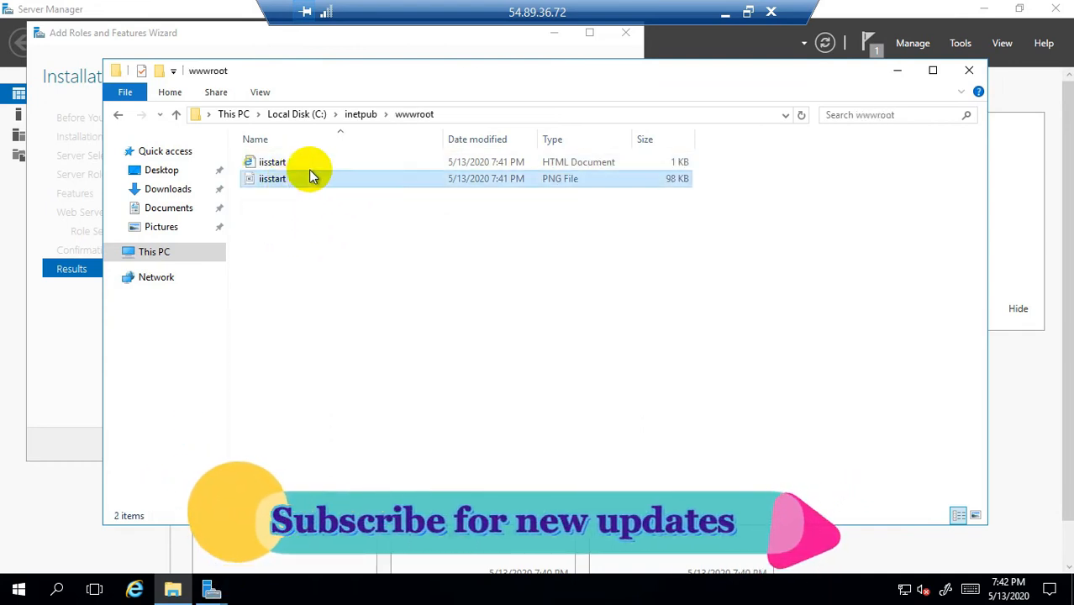
mouse_move(317, 169)
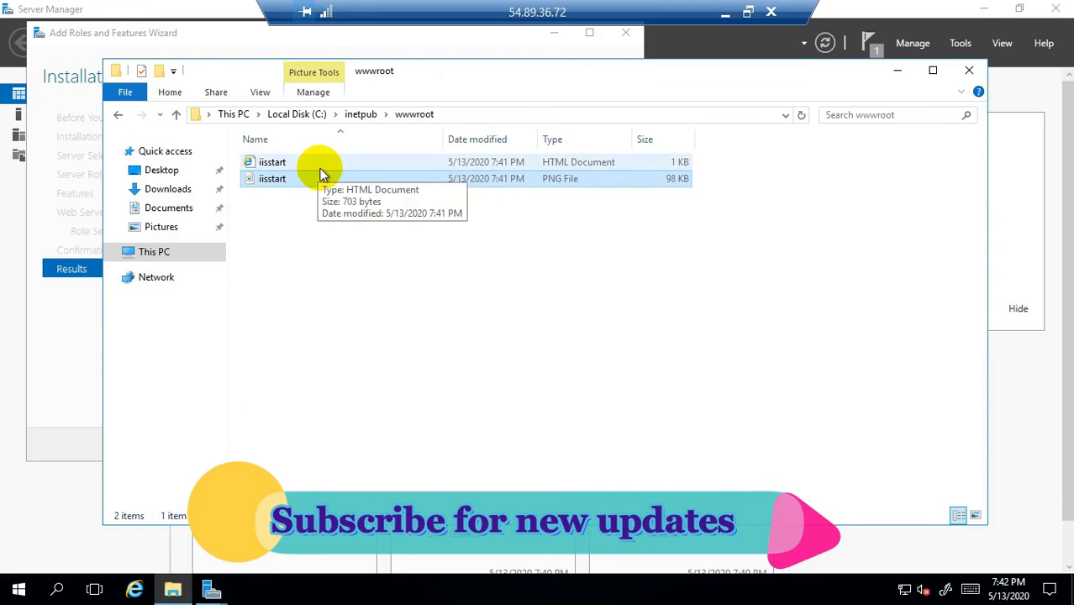
key(ctrl+a)
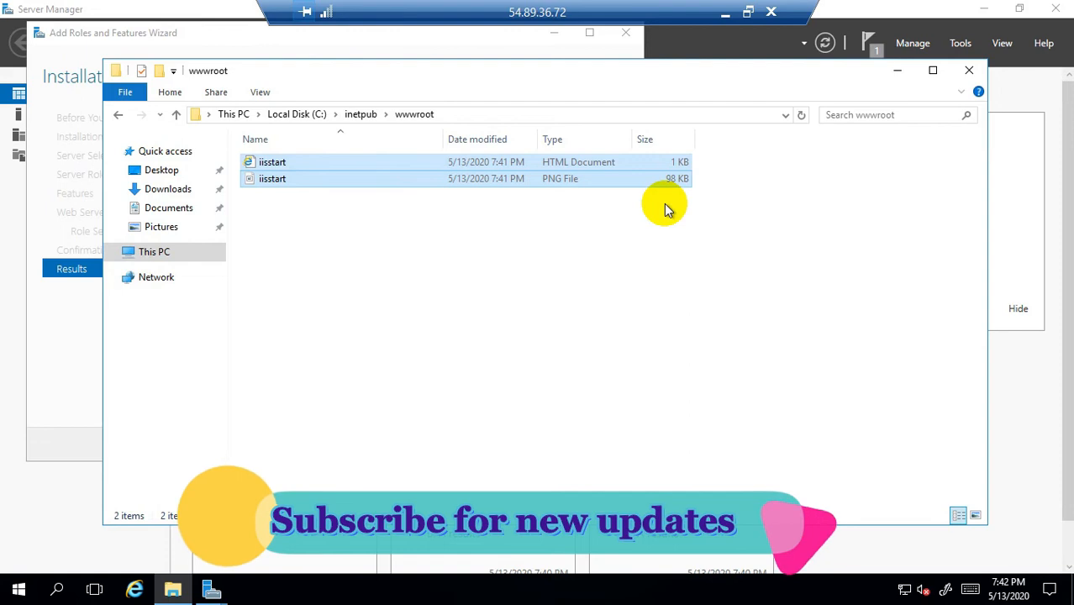
key(Delete)
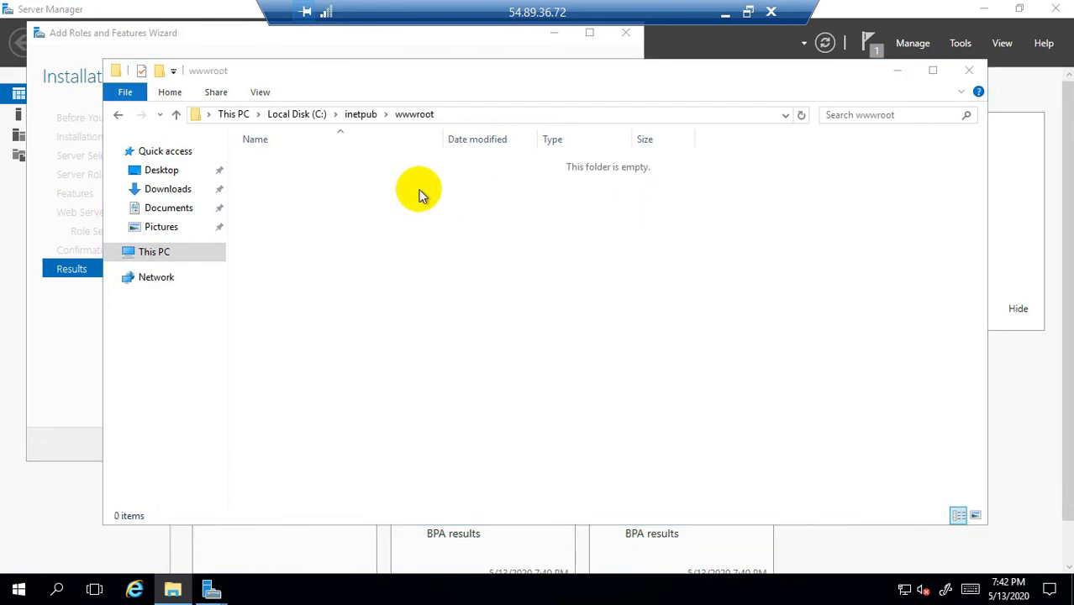
Step: Create a New Text Document in wwwroot and write 'This is my server 2' in Notepad
right_click(404, 174)
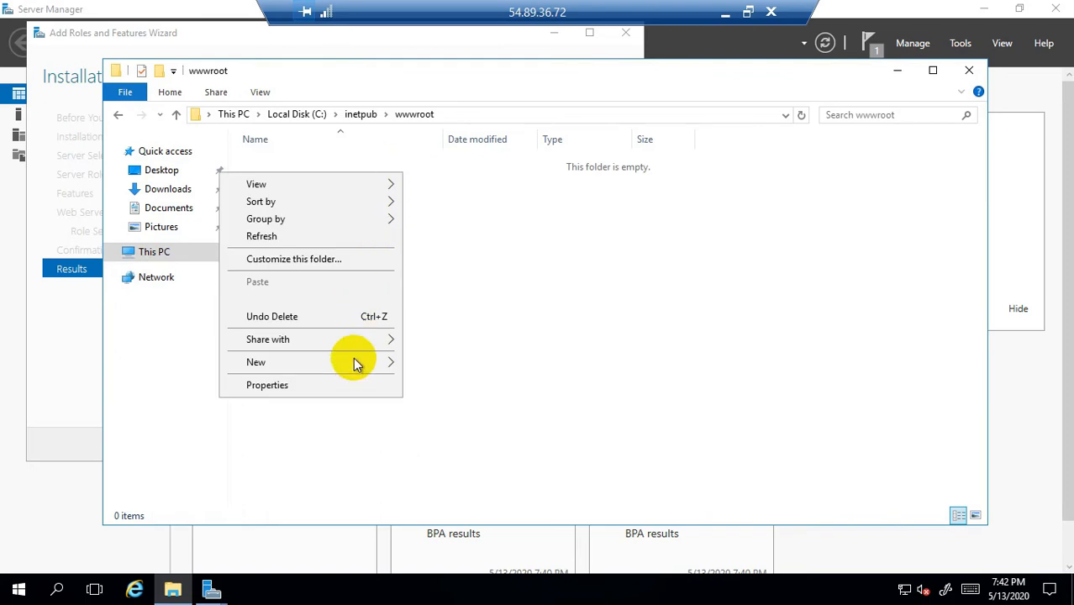
mouse_move(353, 362)
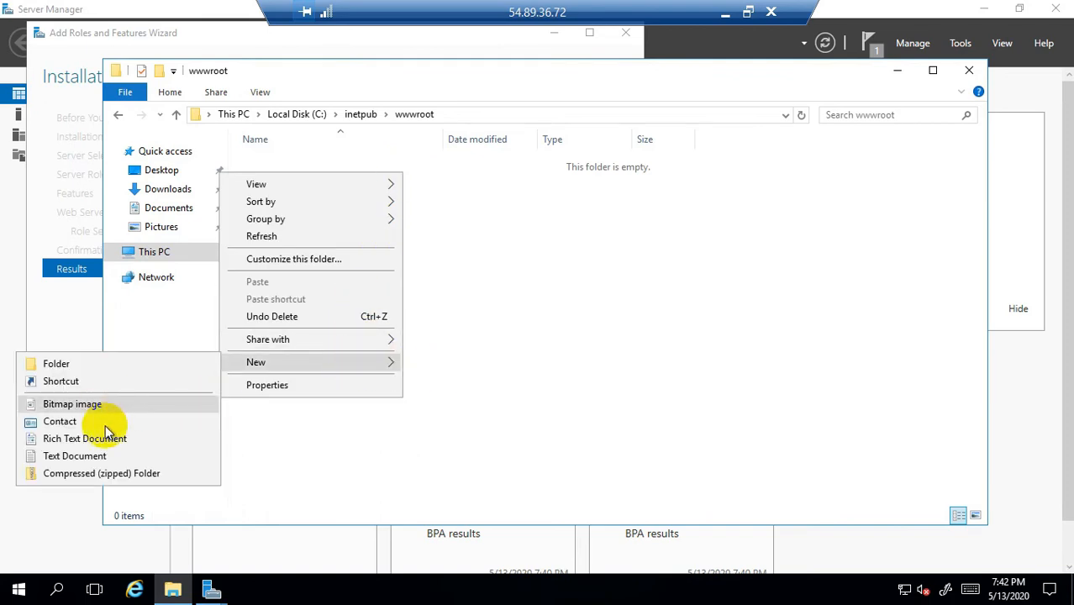
click(84, 456)
click(373, 231)
double_click(304, 161)
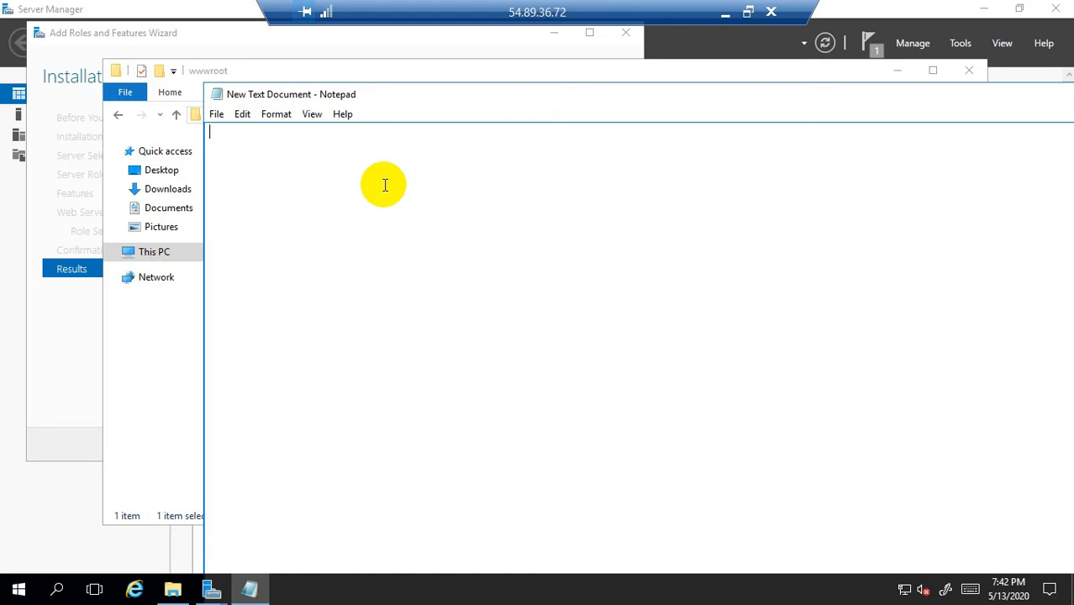
text(This is my web server 2)
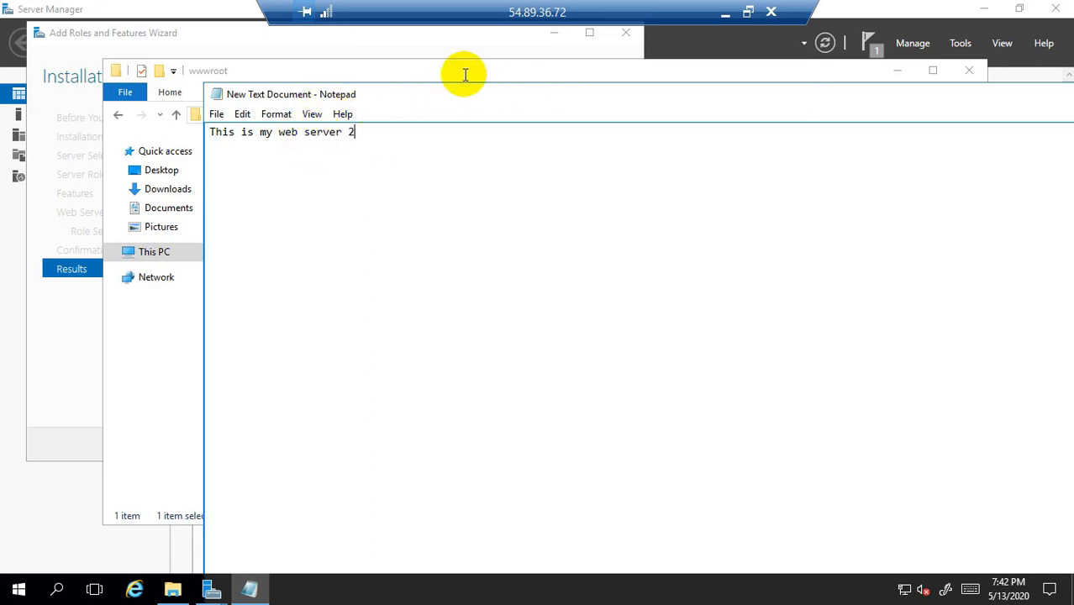
key(BackSpace)
key(BackSpace)
key(BackSpace)
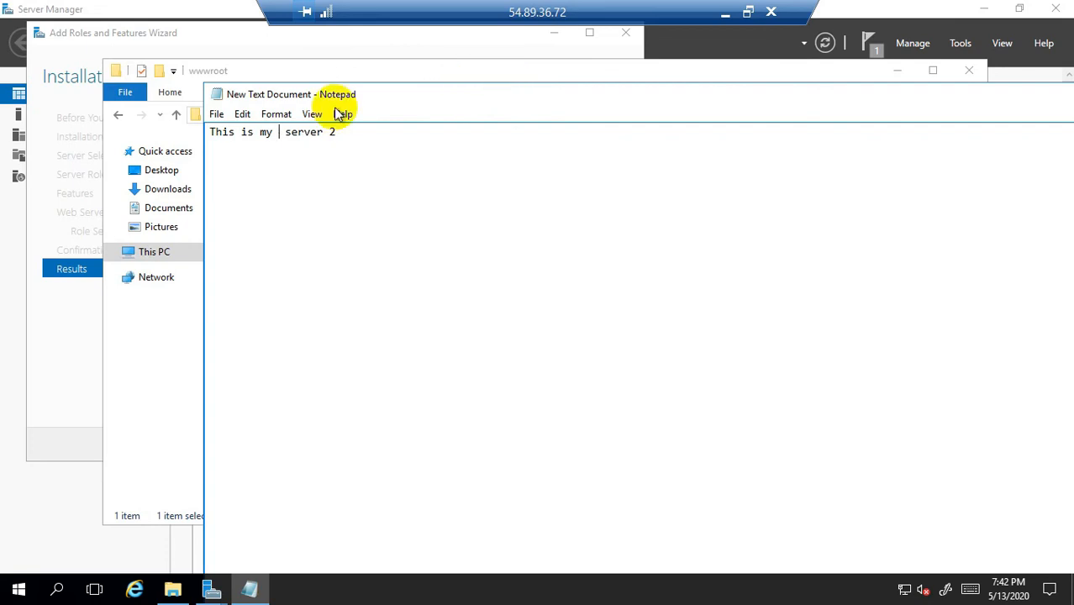
click(217, 116)
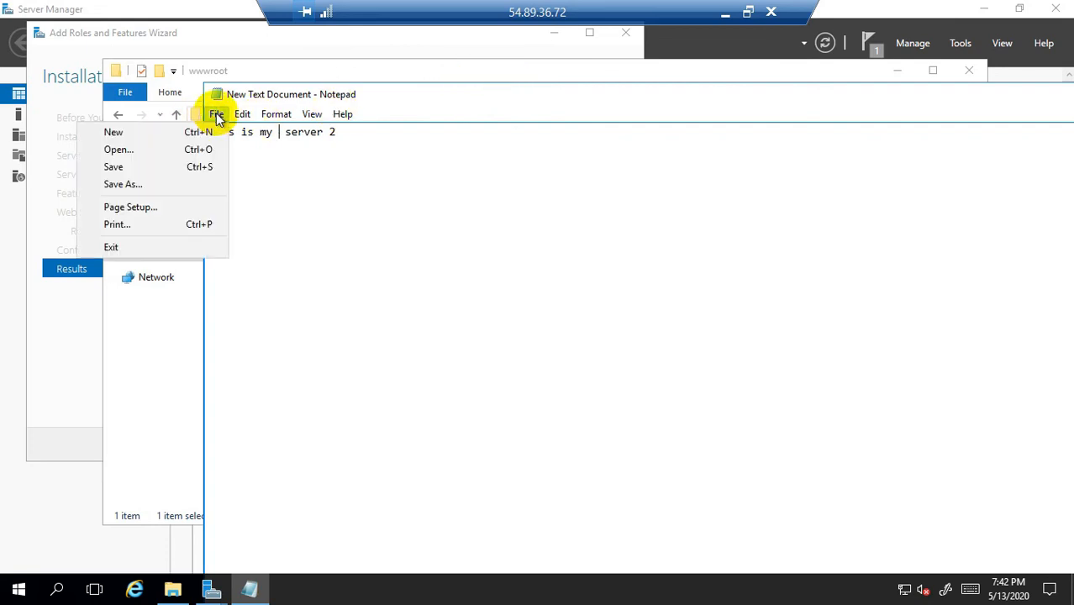
Step: Save the Notepad document in wwwroot under the name web.html
click(146, 184)
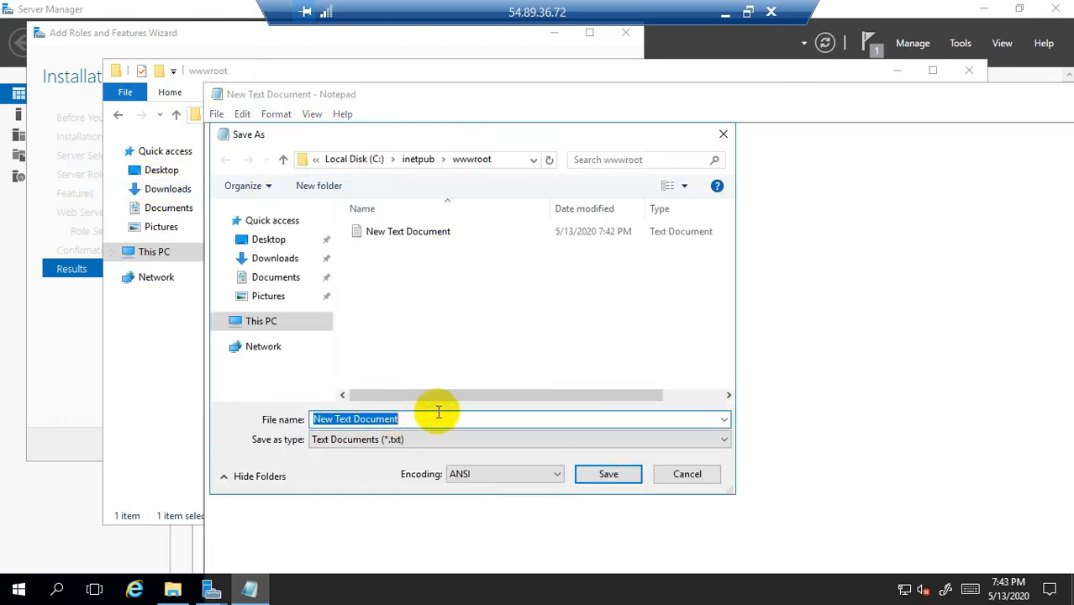
text(web)
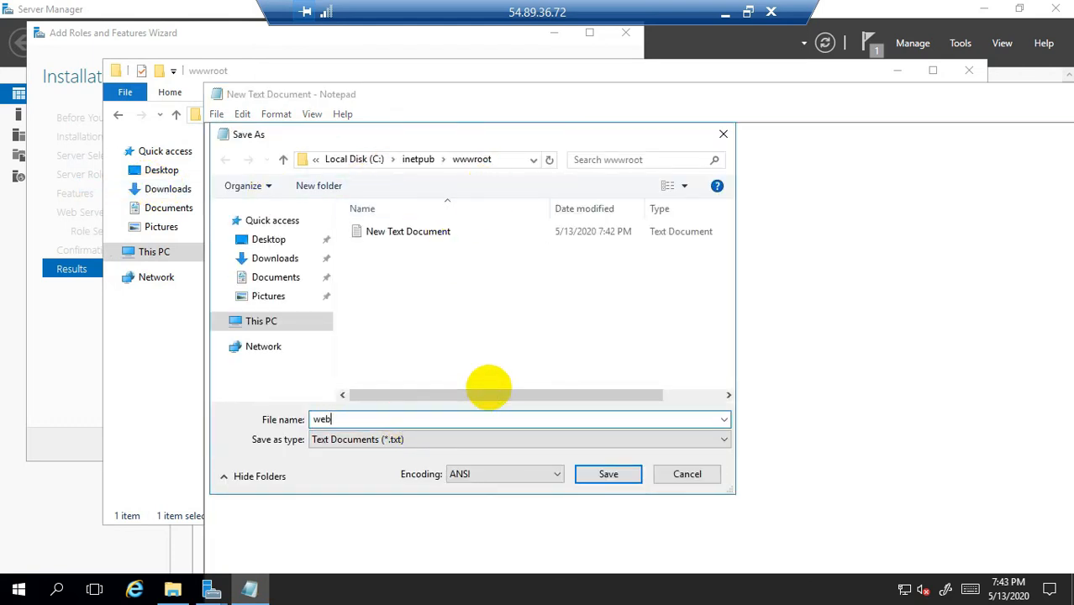
text(.html)
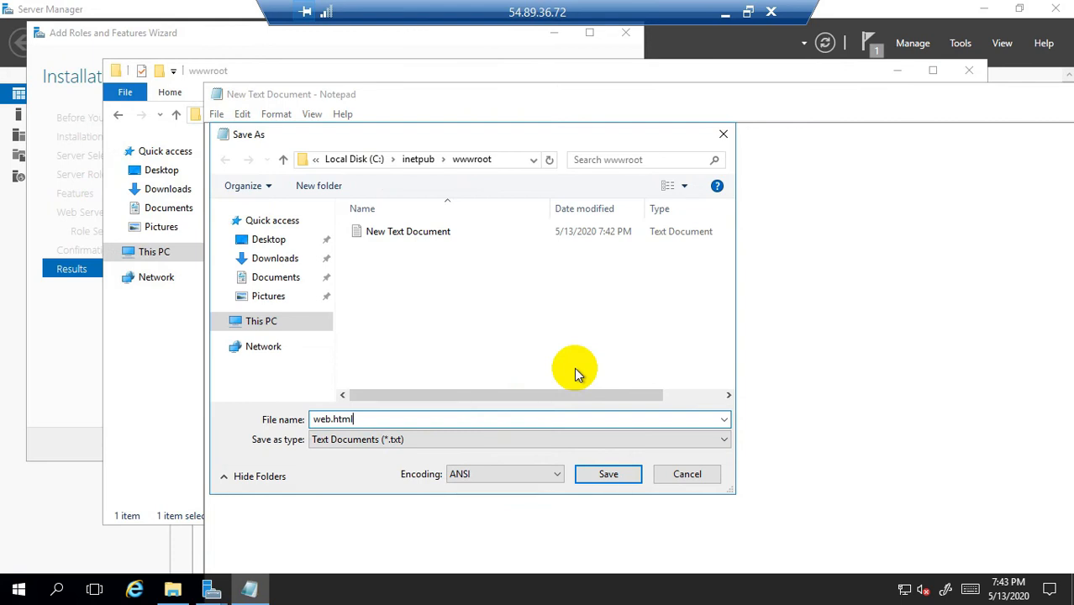
click(605, 474)
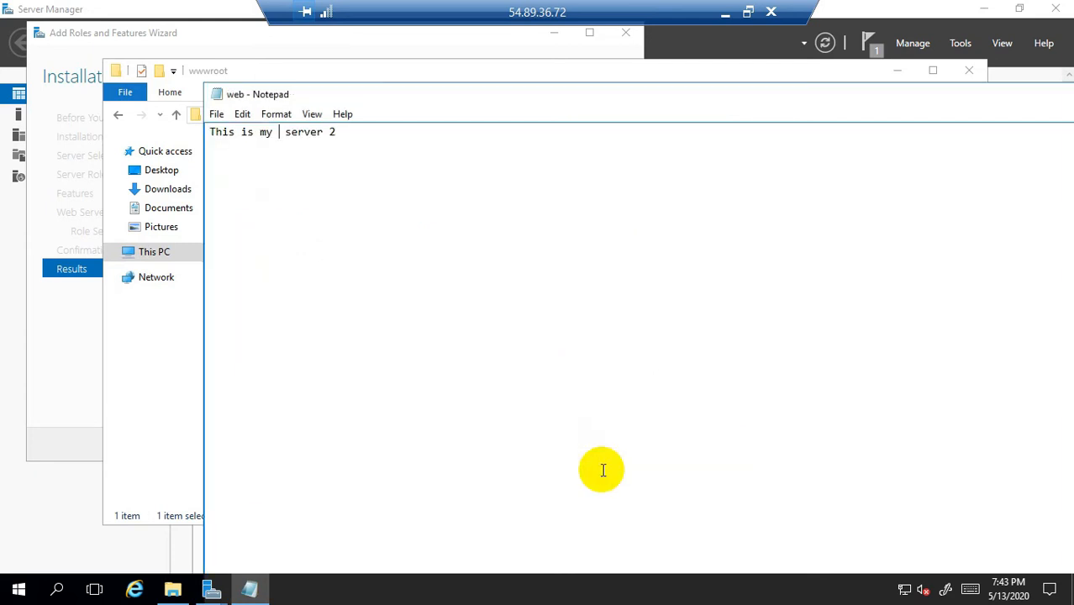
Step: Resave it as web.html with Save as type All Files, replacing the existing file
click(216, 113)
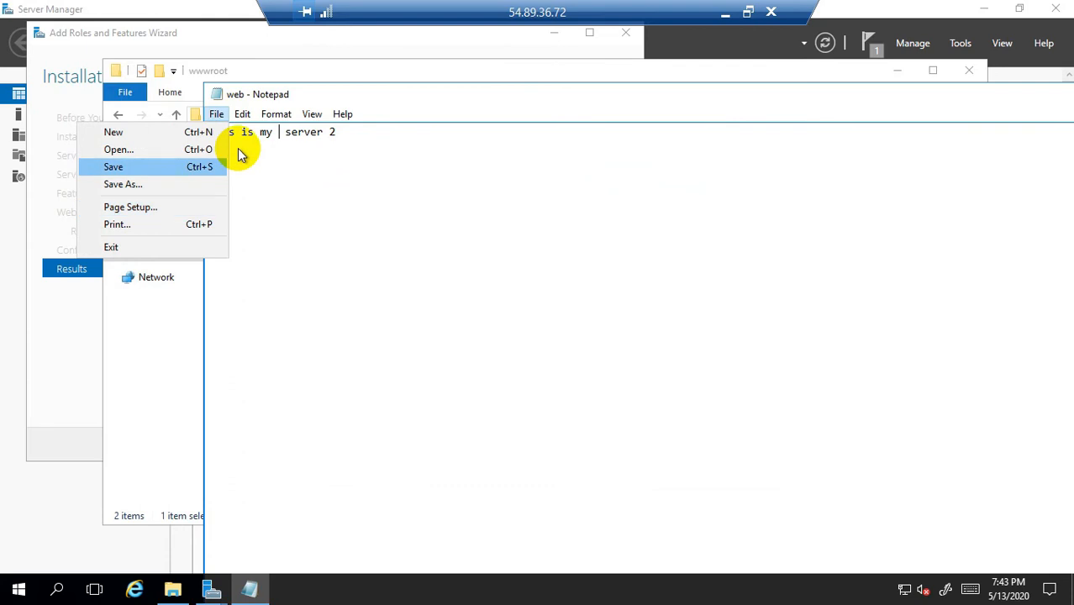
click(220, 116)
click(222, 118)
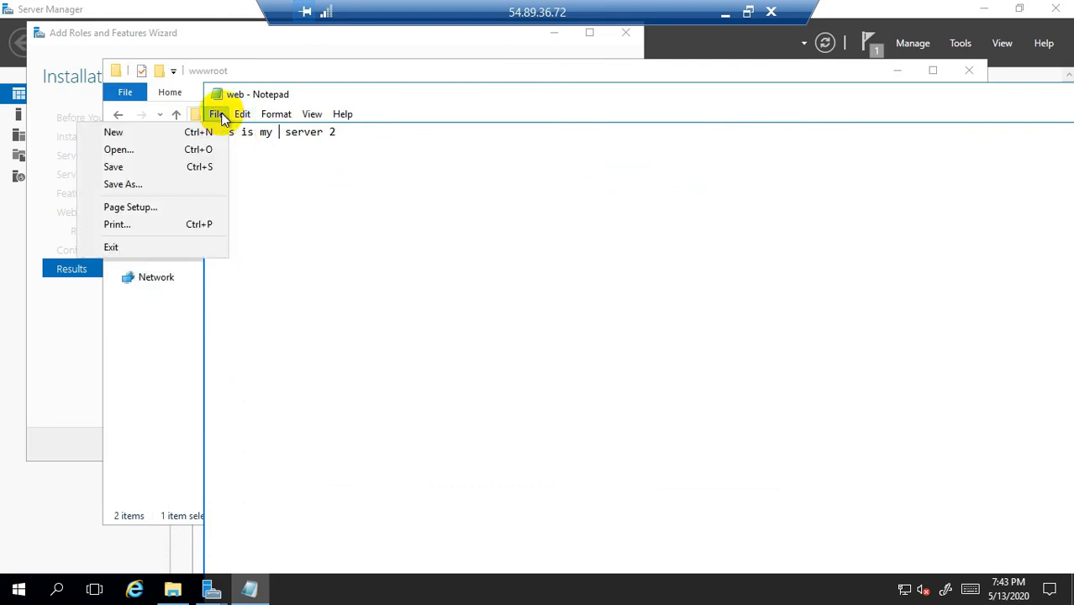
click(143, 185)
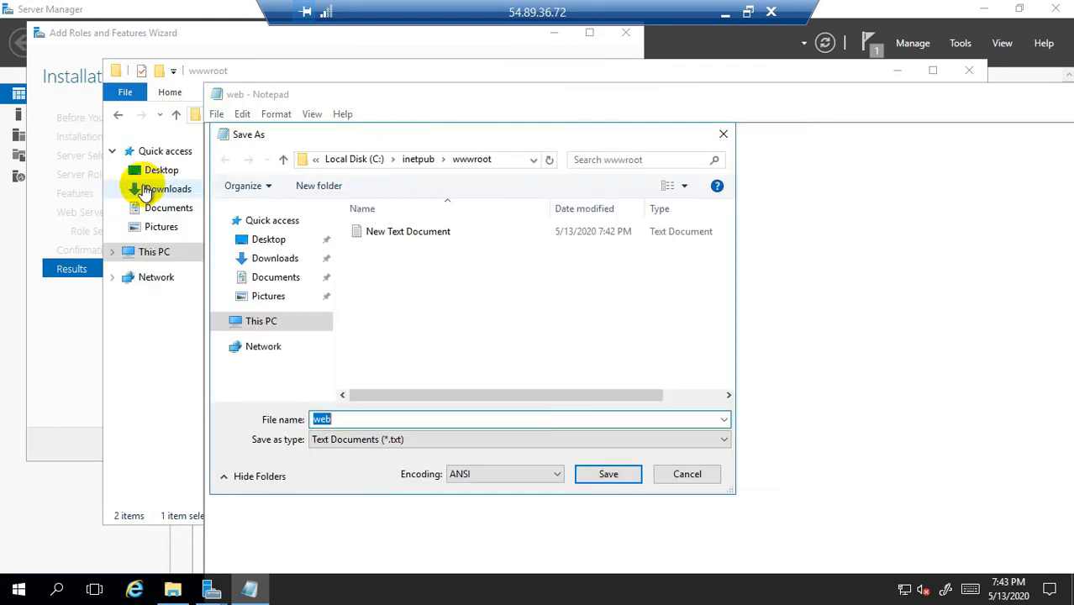
click(358, 420)
text(.)
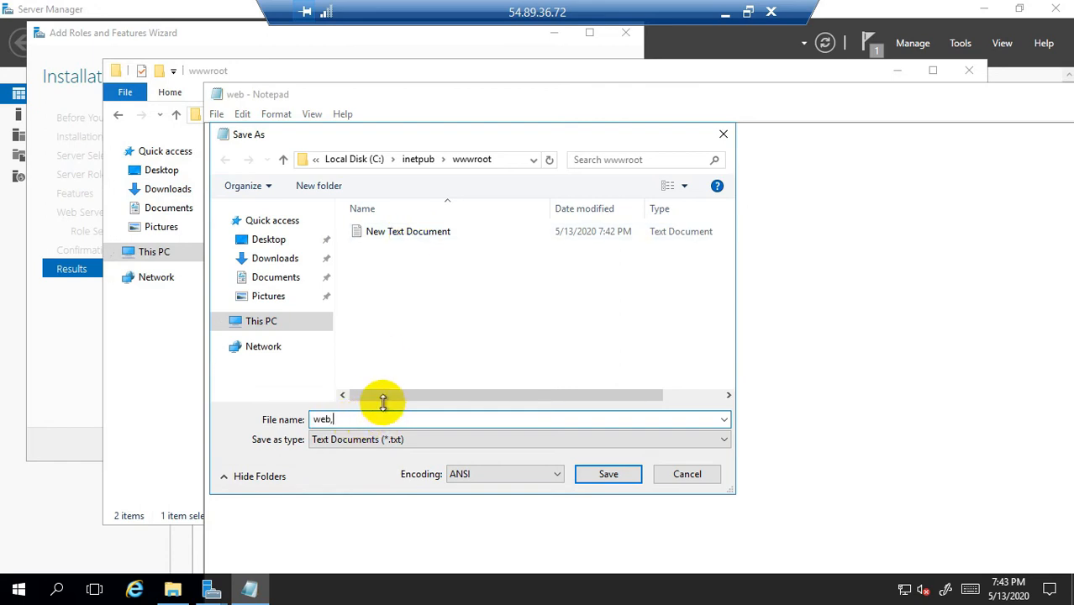
text(html)
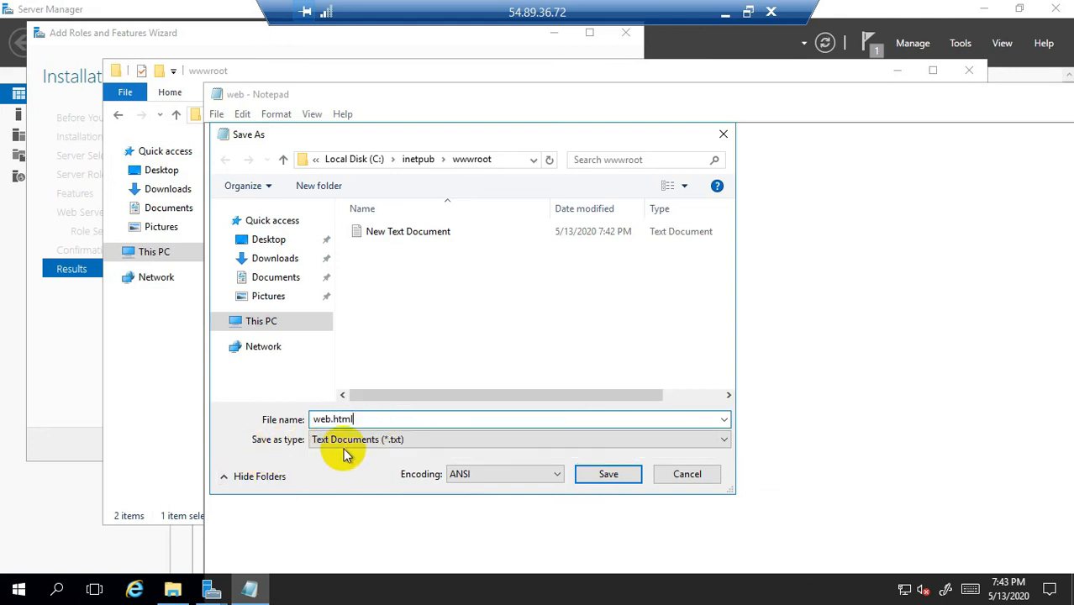
click(419, 440)
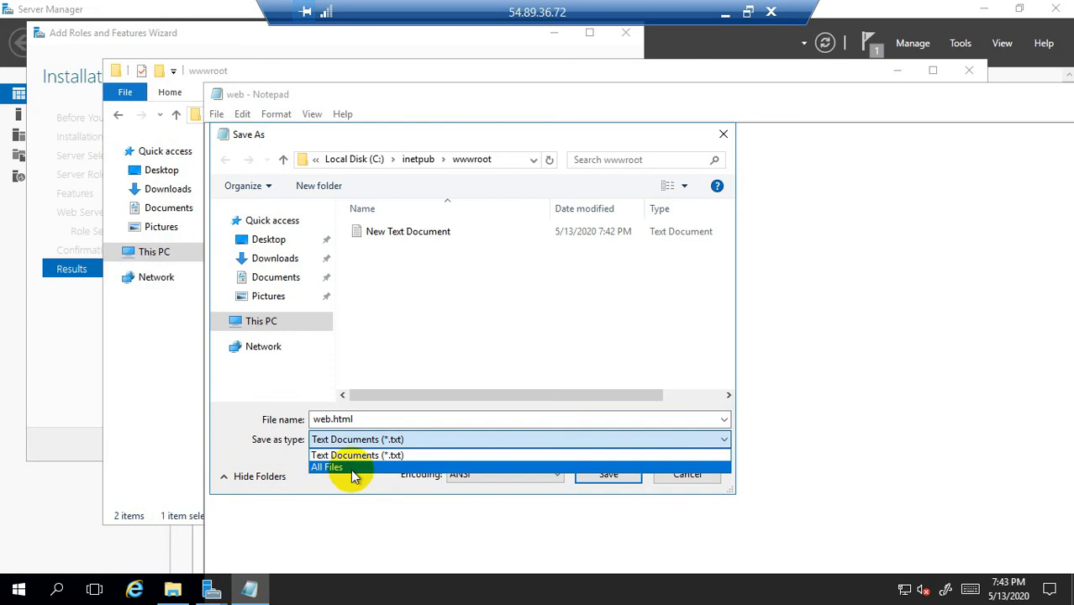
click(326, 467)
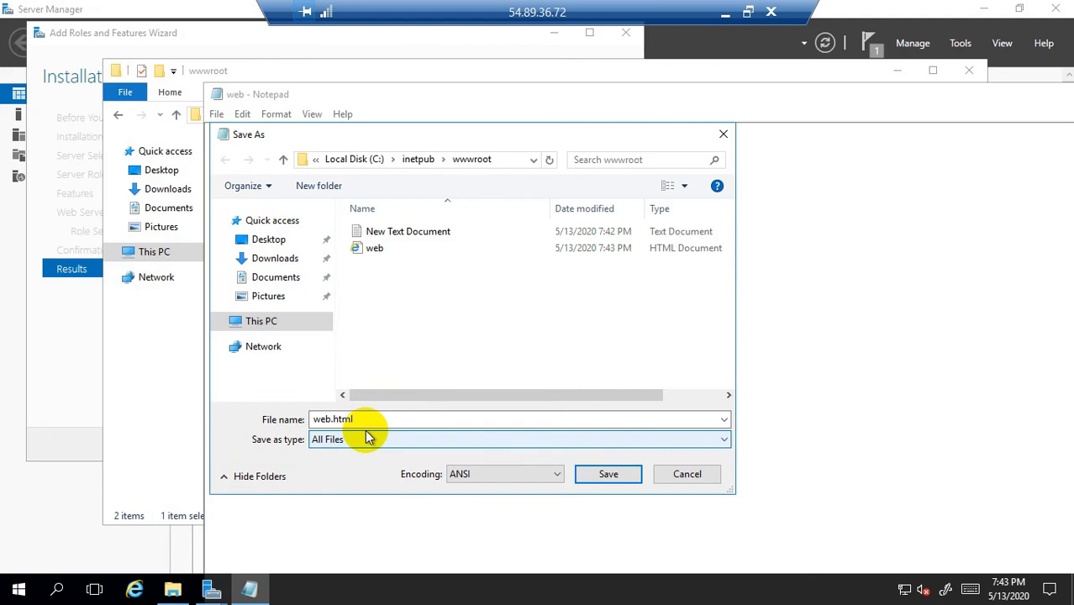
click(620, 476)
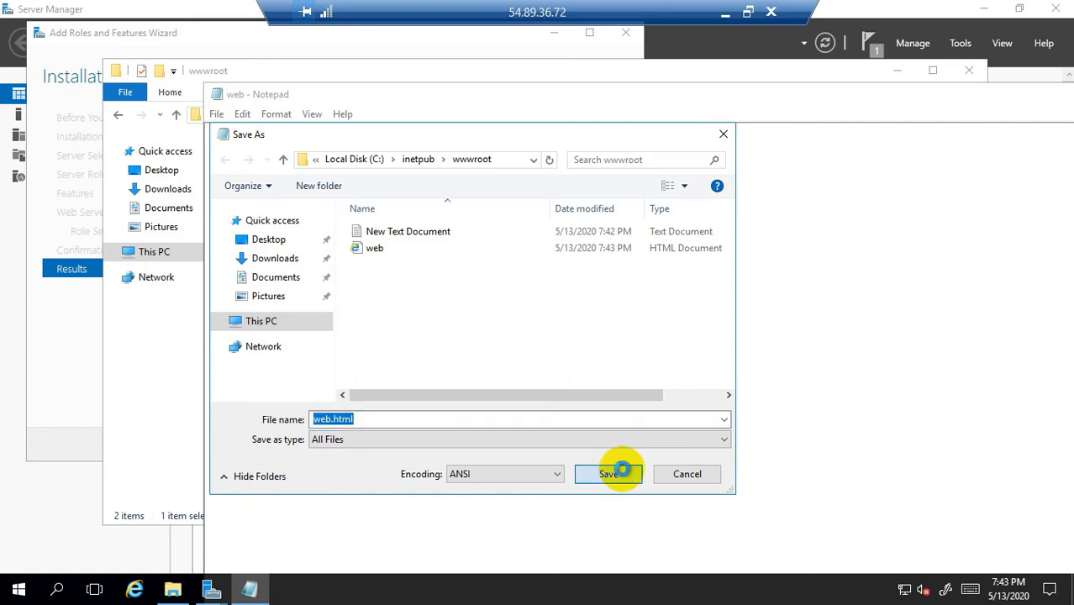
click(578, 297)
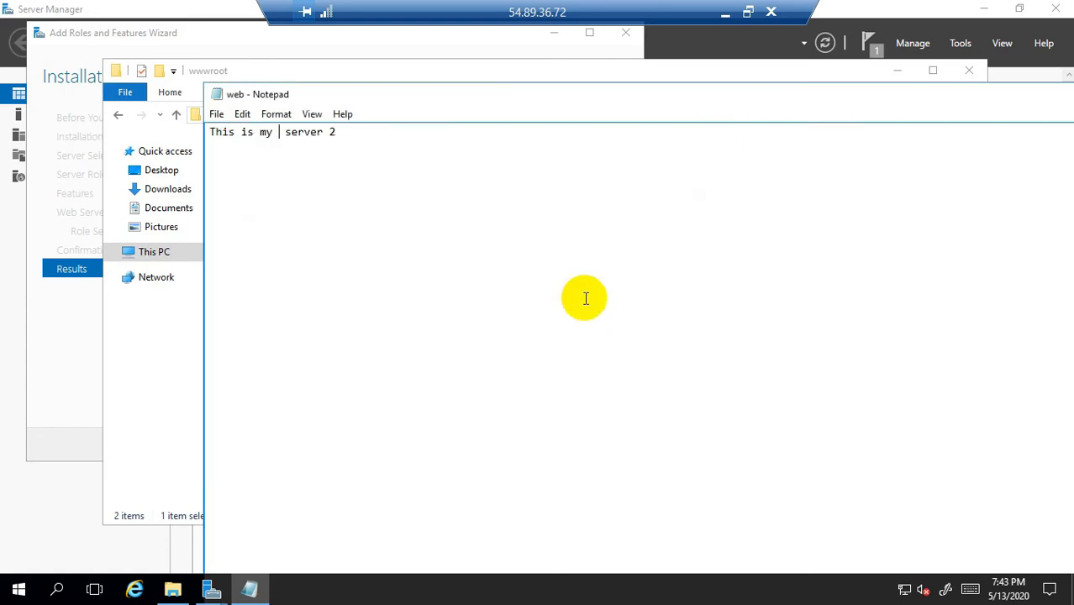
Step: Exit Notepad and select the web.html file in wwwroot
click(218, 116)
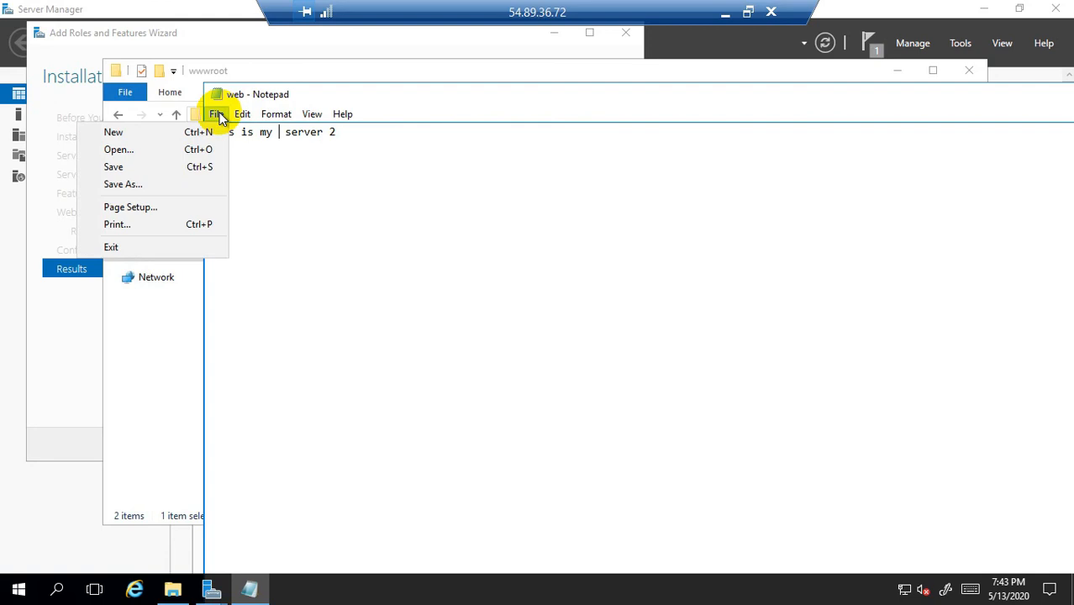
click(117, 248)
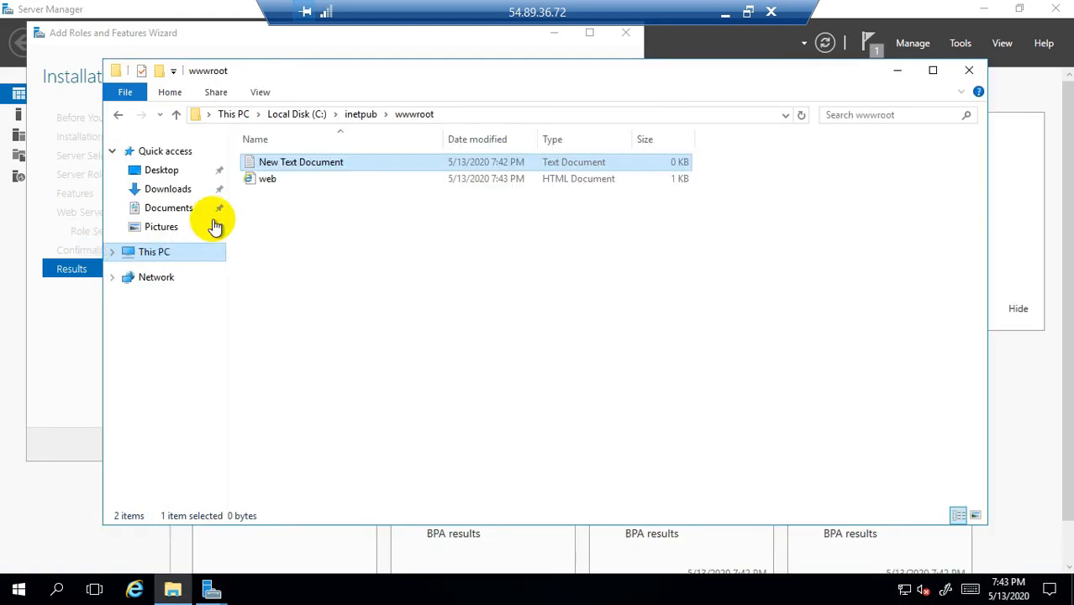
click(284, 185)
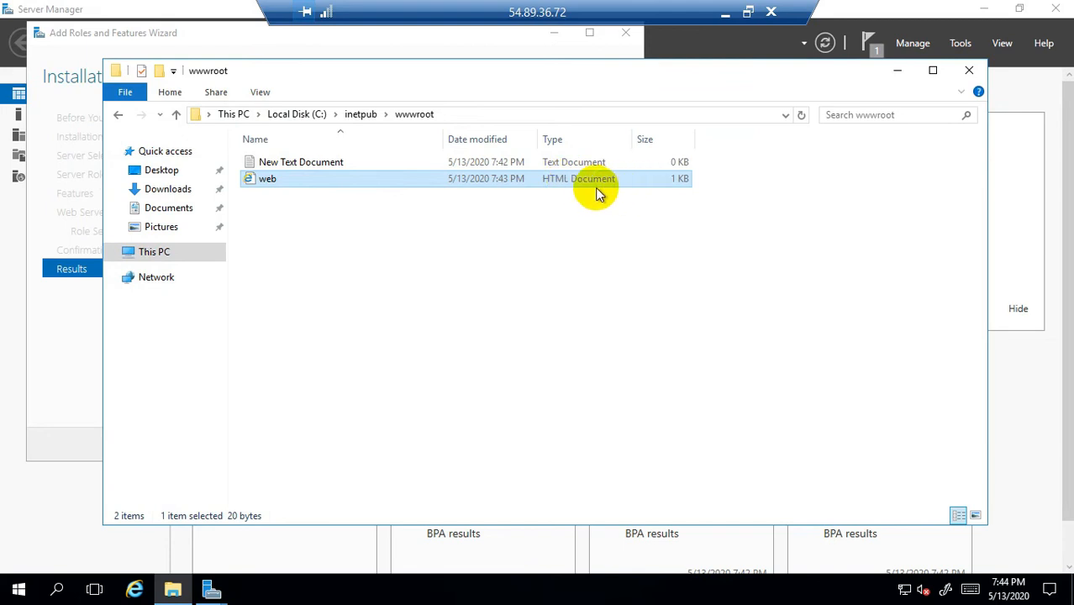
click(961, 44)
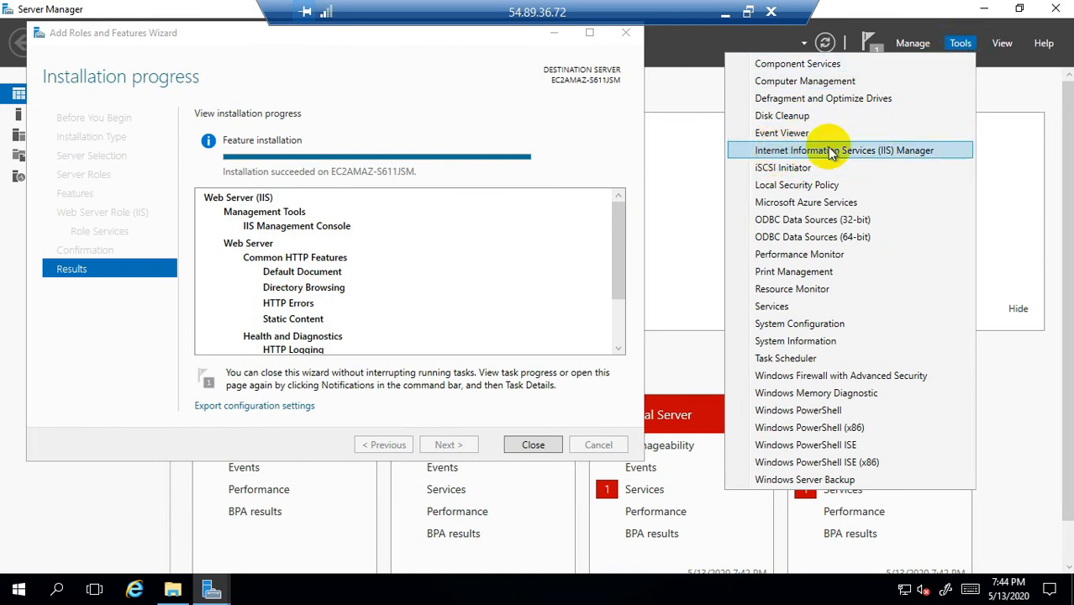
Step: Launch IIS Manager maximized and remove the Default Web Site from the server's Sites
click(927, 153)
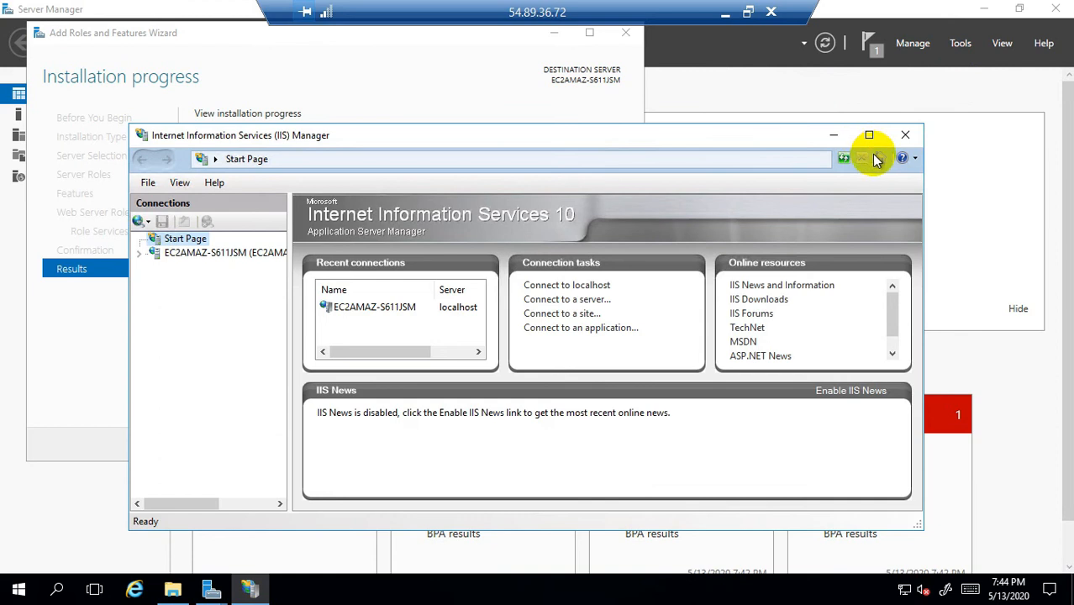
click(869, 136)
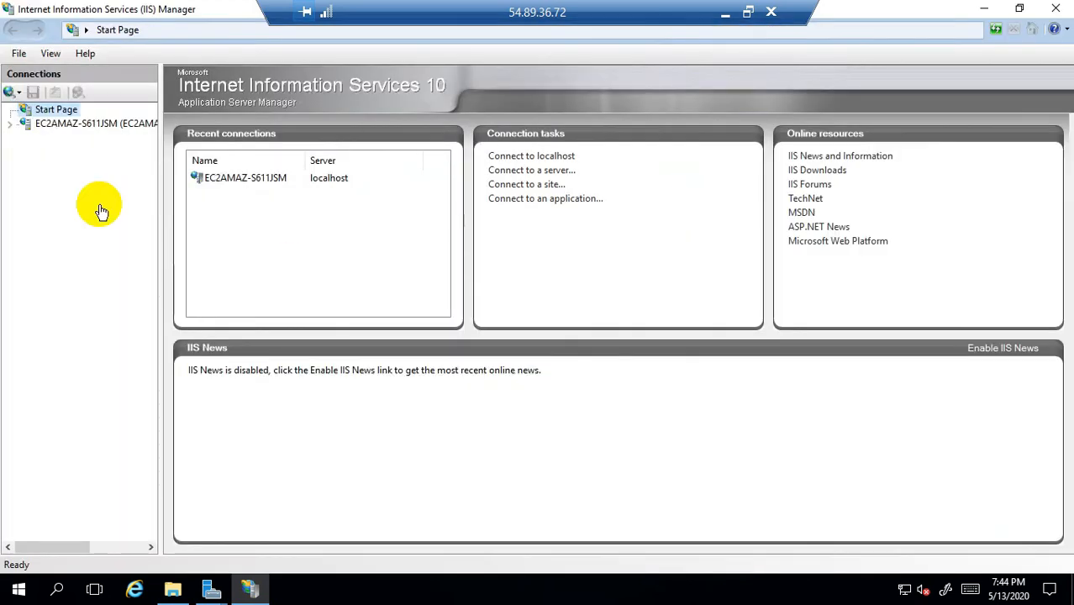
click(25, 123)
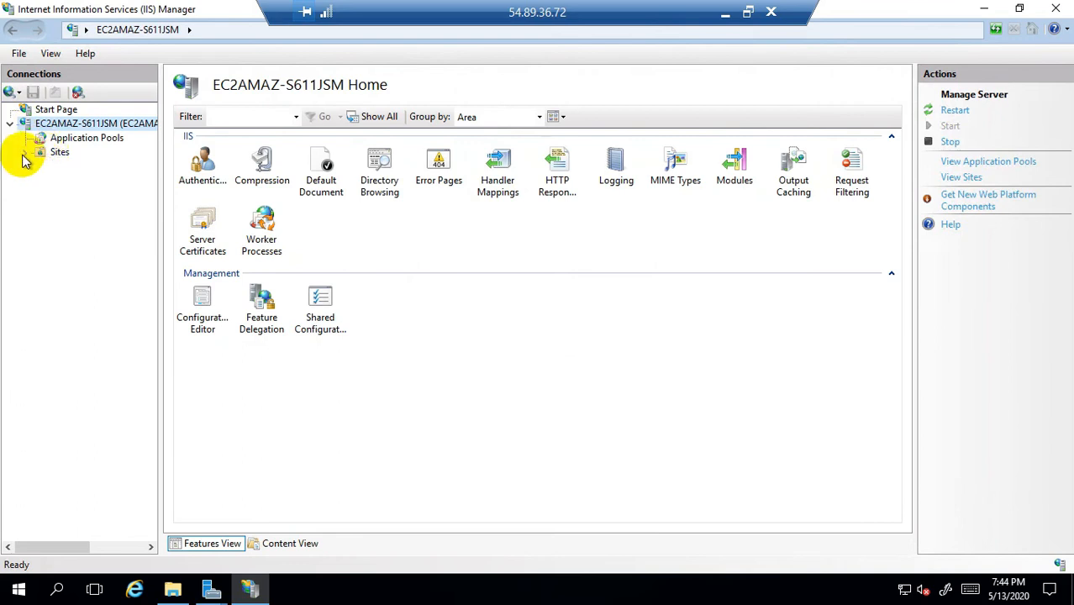
click(25, 154)
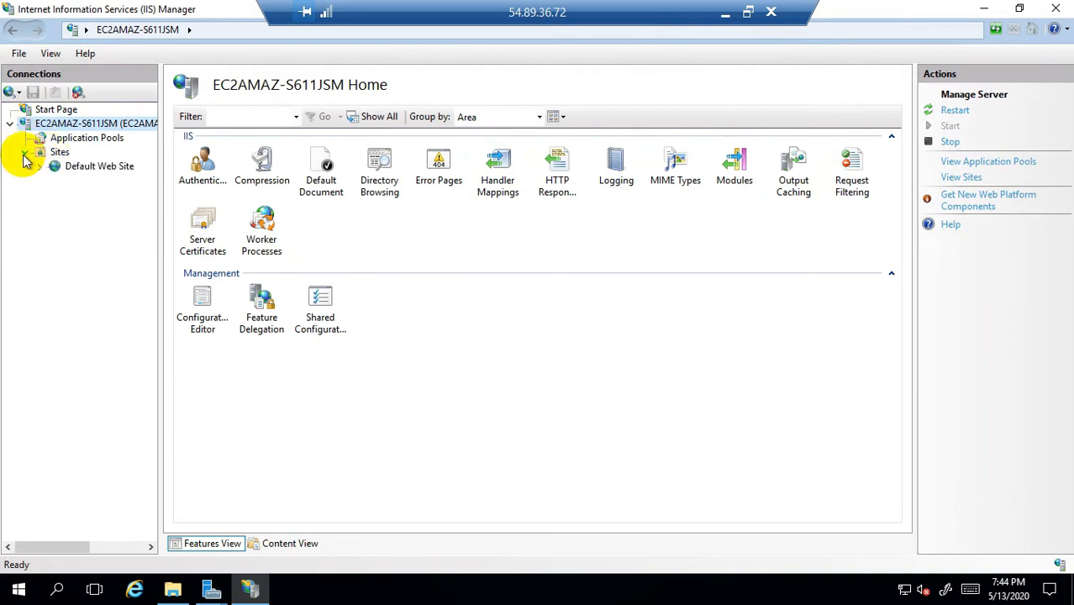
right_click(101, 173)
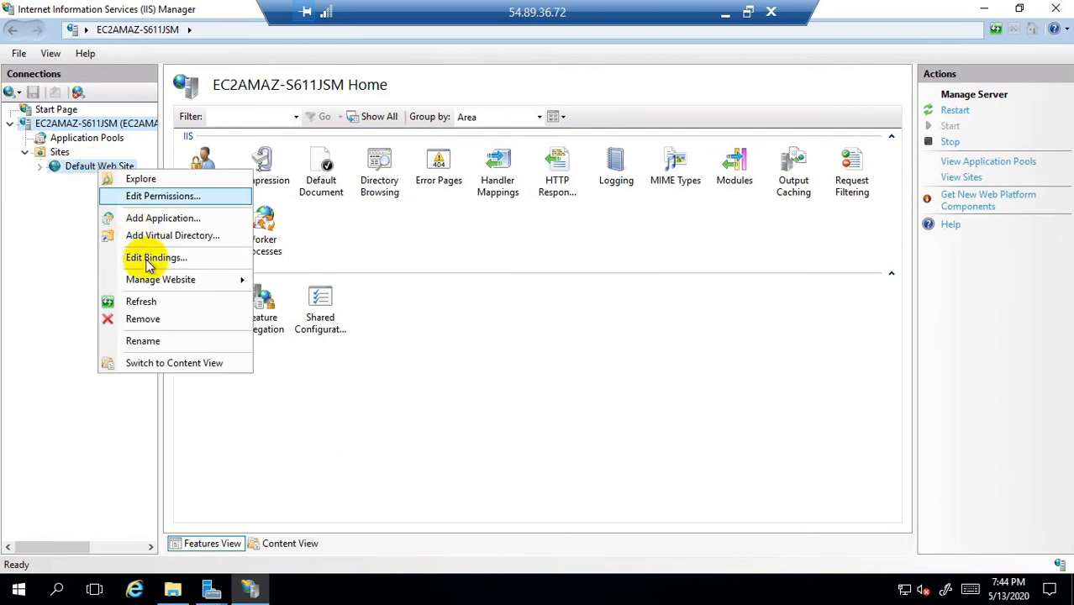
click(146, 321)
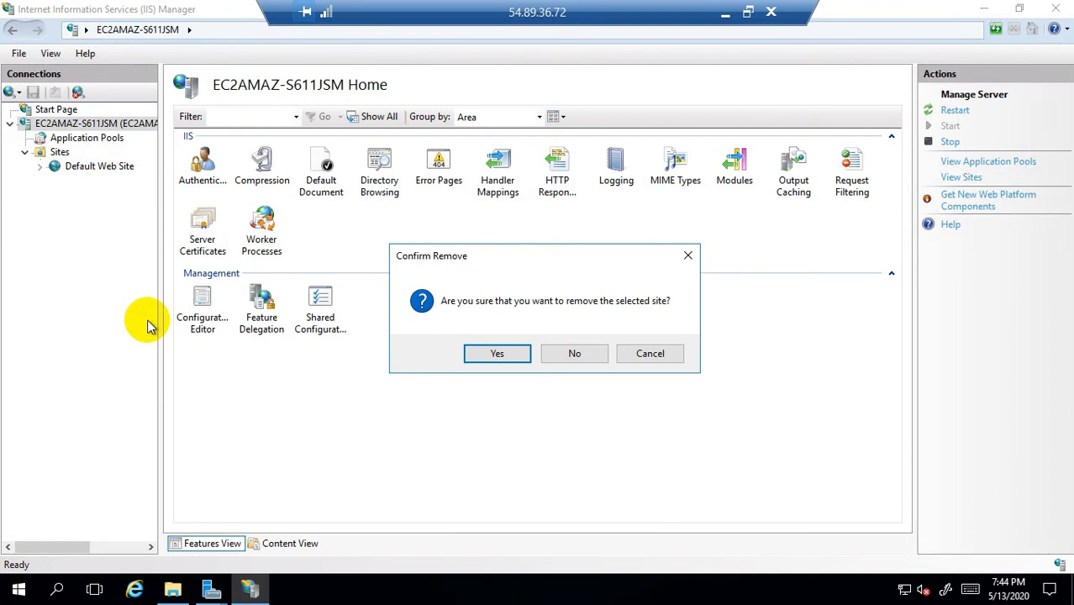
click(499, 354)
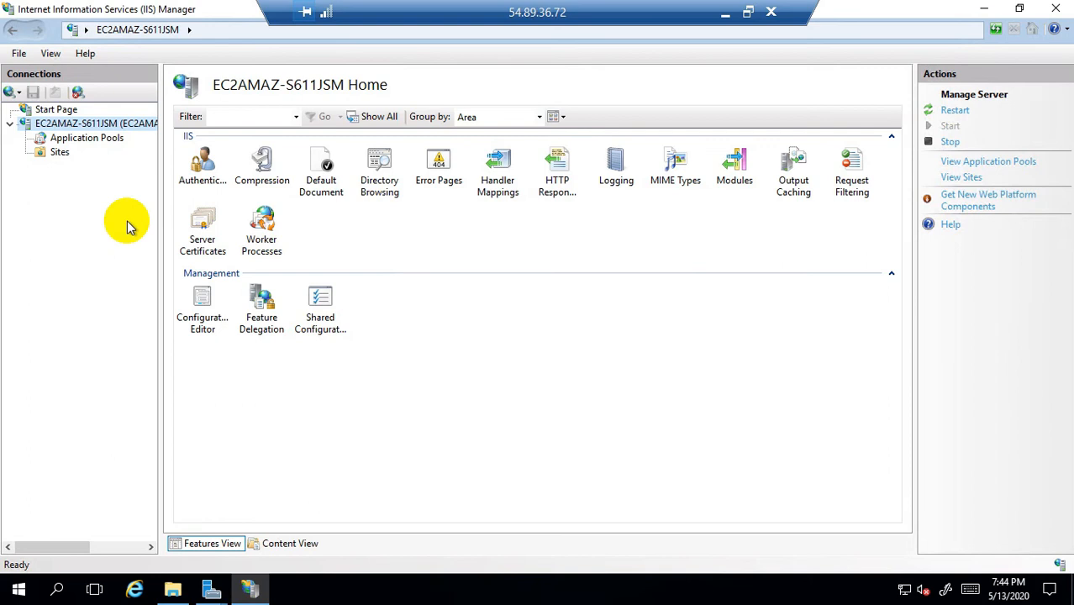
Step: Add a website named web.html with physical path C:\inetpub\wwwroot
right_click(60, 156)
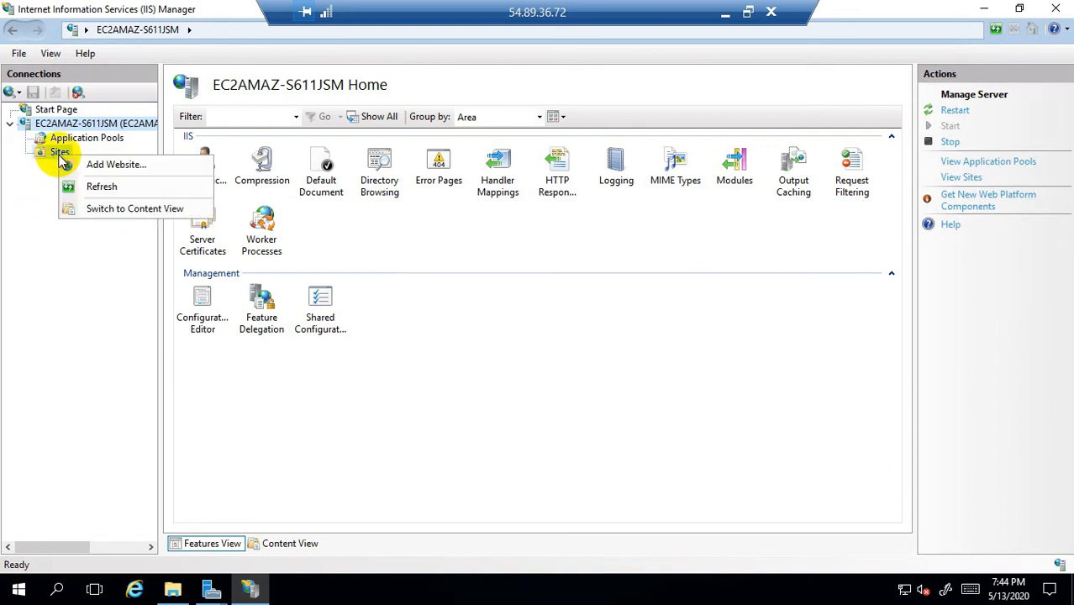
click(124, 168)
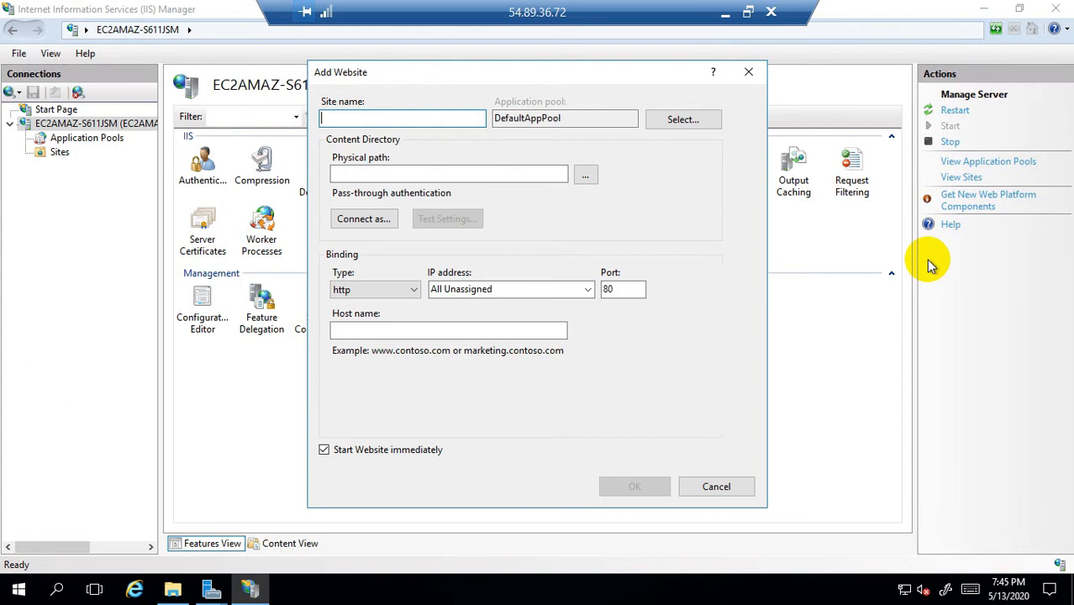
text(web.html)
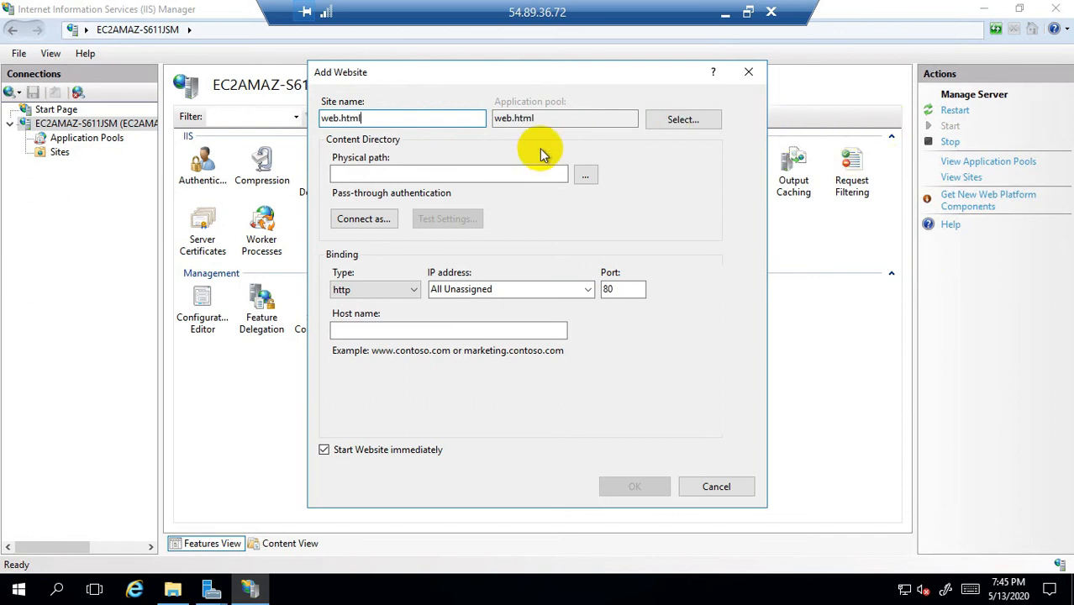
click(586, 177)
drag(645, 277, 654, 323)
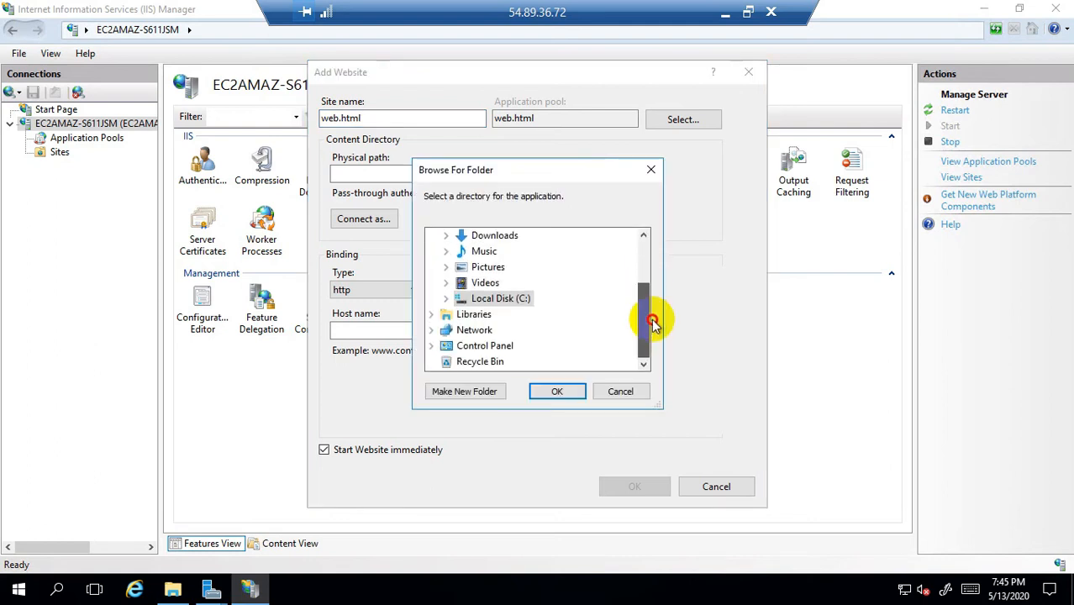
click(446, 298)
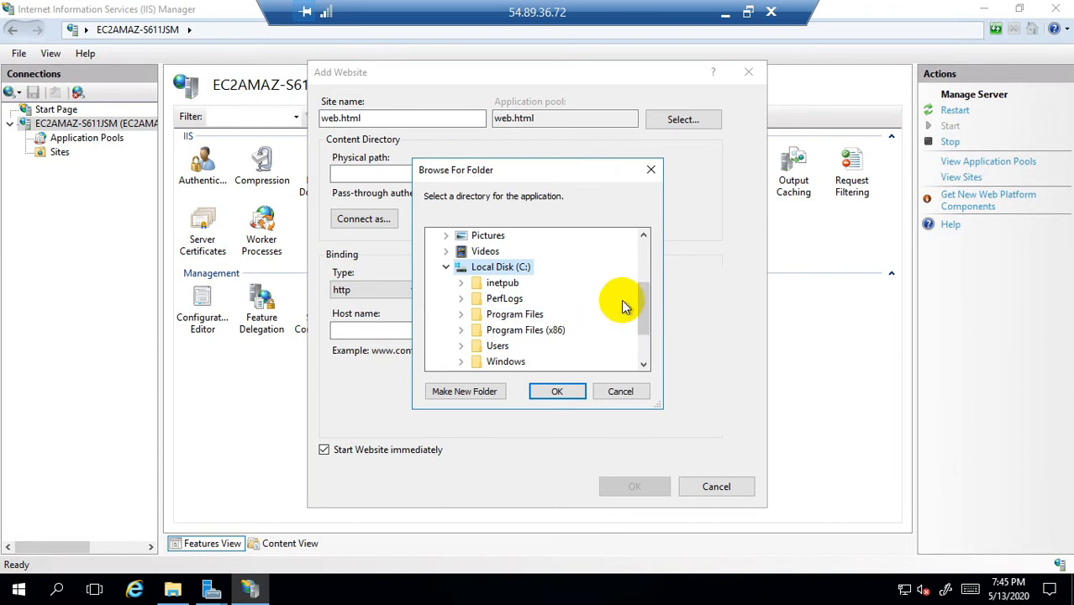
mouse_move(644, 299)
mouse_down()
mouse_move(652, 328)
mouse_move(653, 303)
mouse_up()
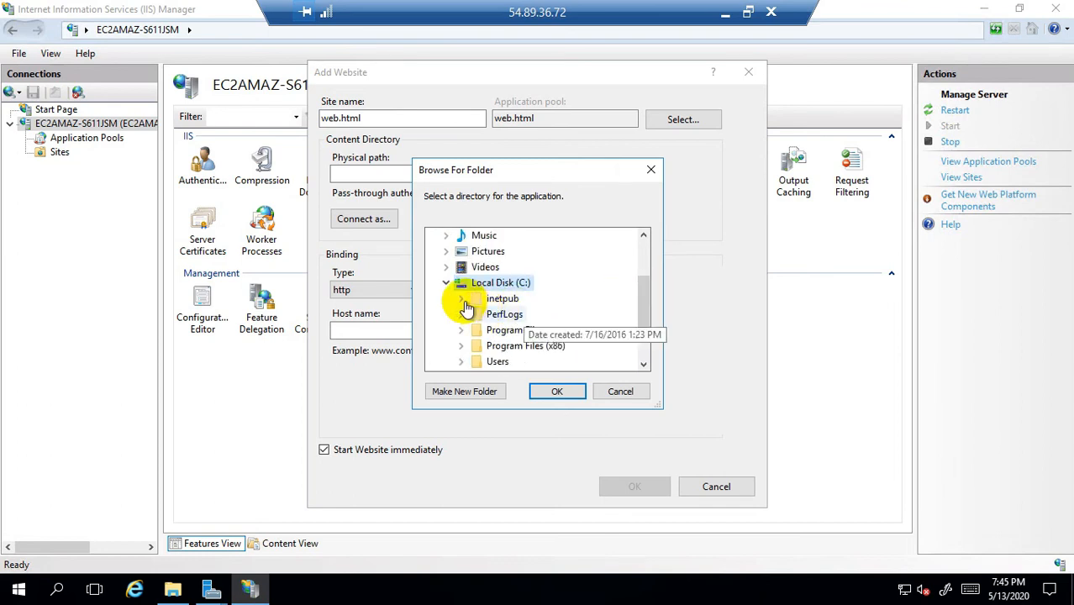
double_click(504, 296)
drag(644, 288, 649, 311)
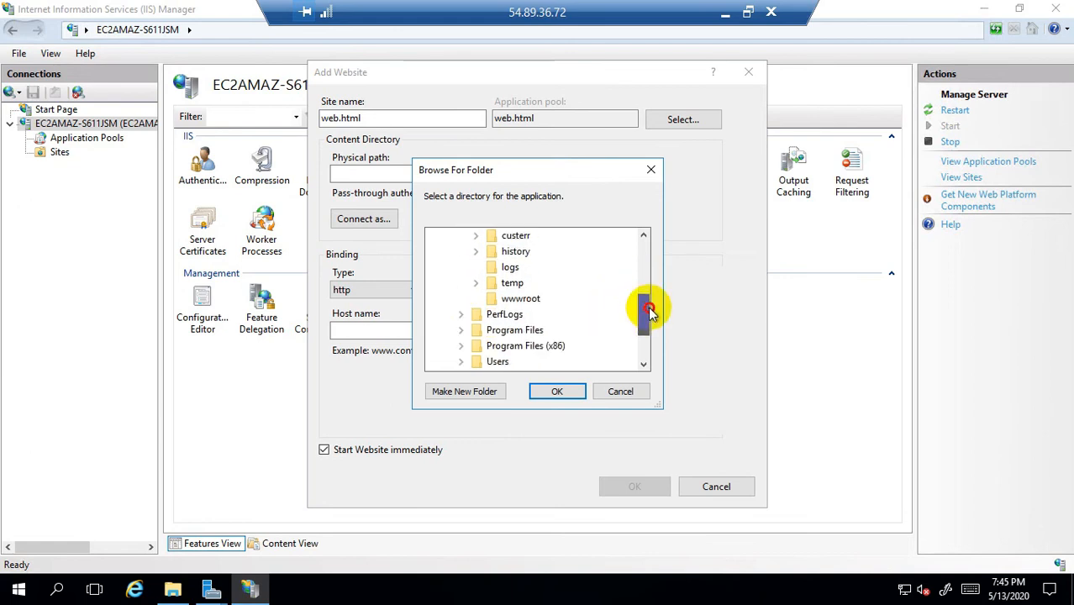
click(536, 301)
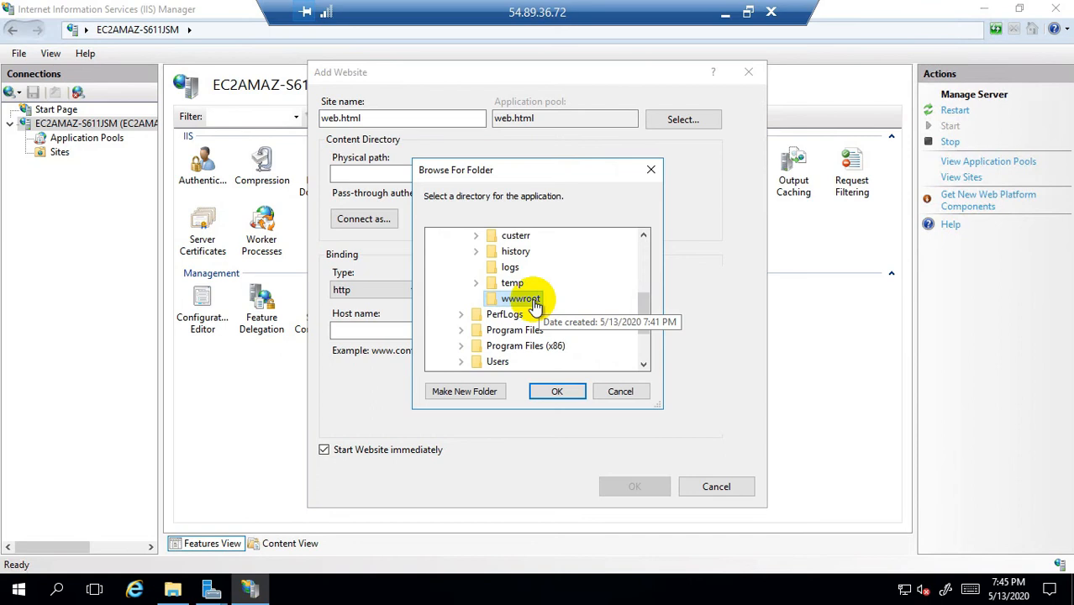
click(571, 392)
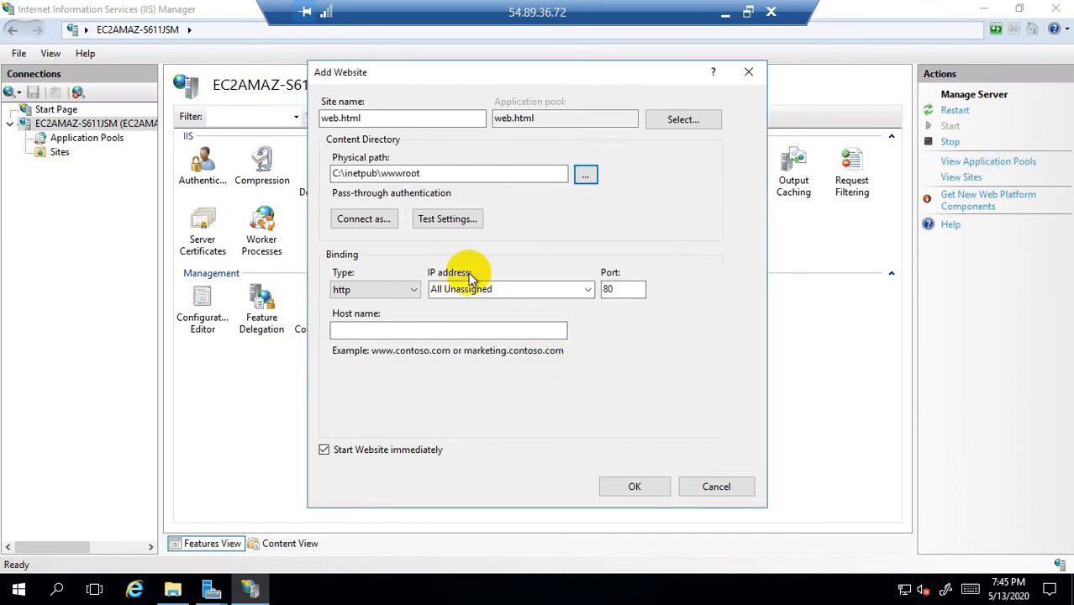
Step: Bind the new site to IP 172.31.40.29 on port 80 and create it
click(571, 288)
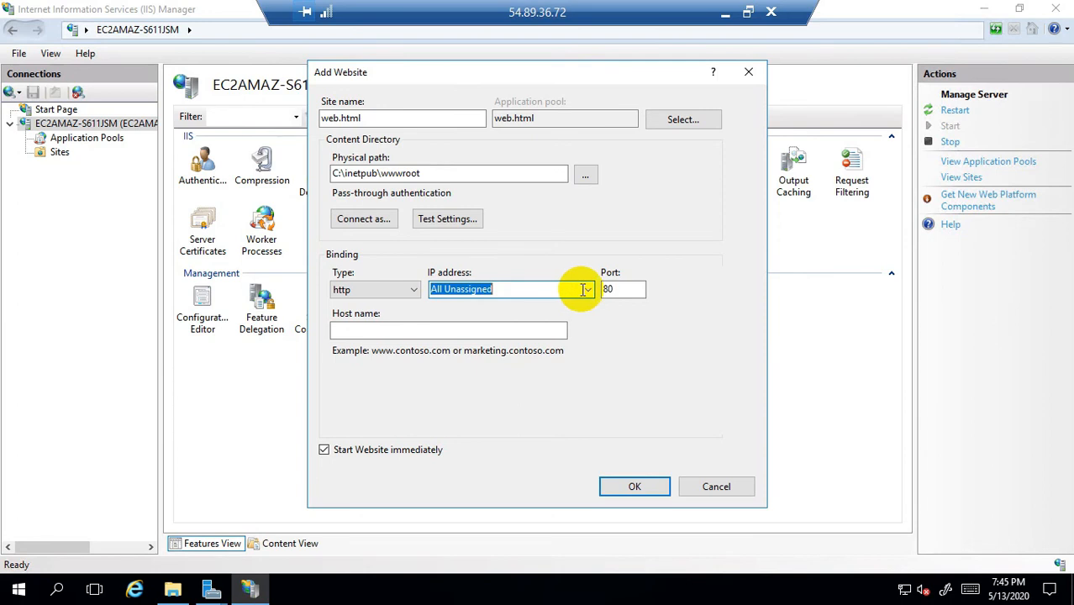
click(585, 289)
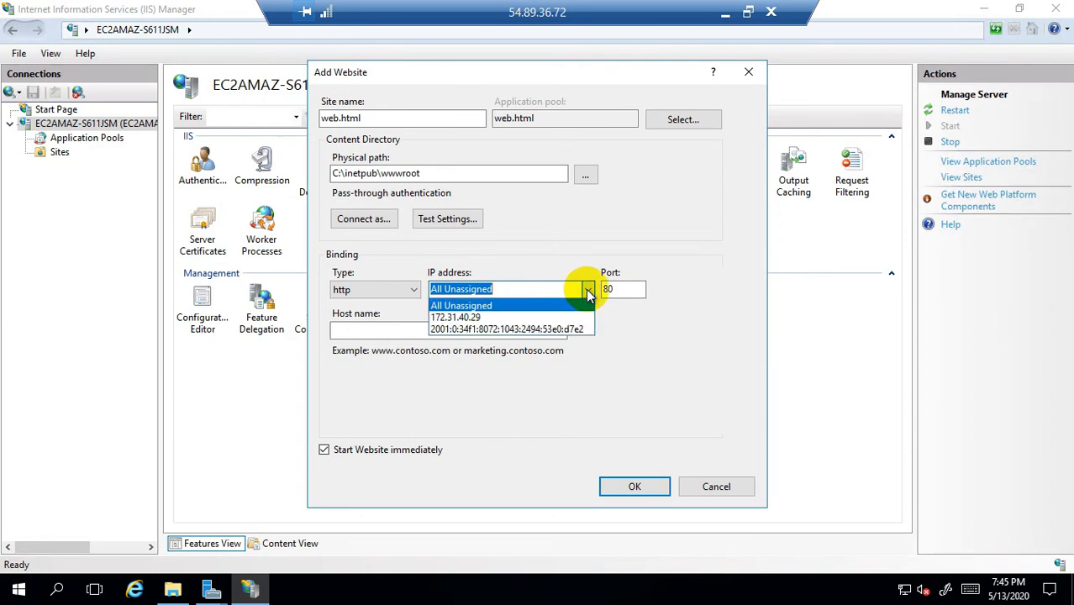
click(460, 318)
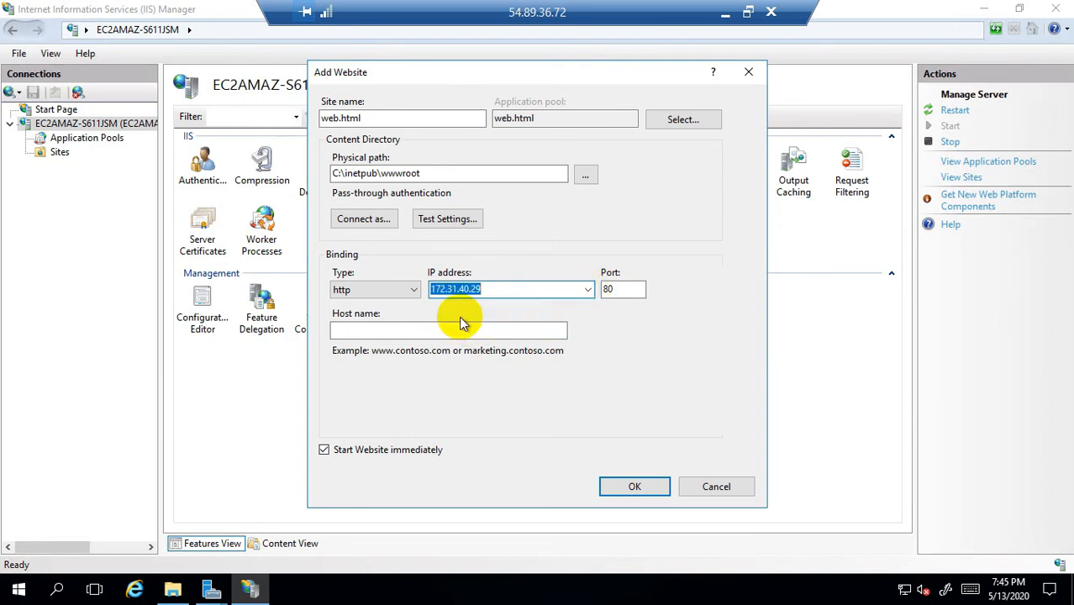
click(635, 486)
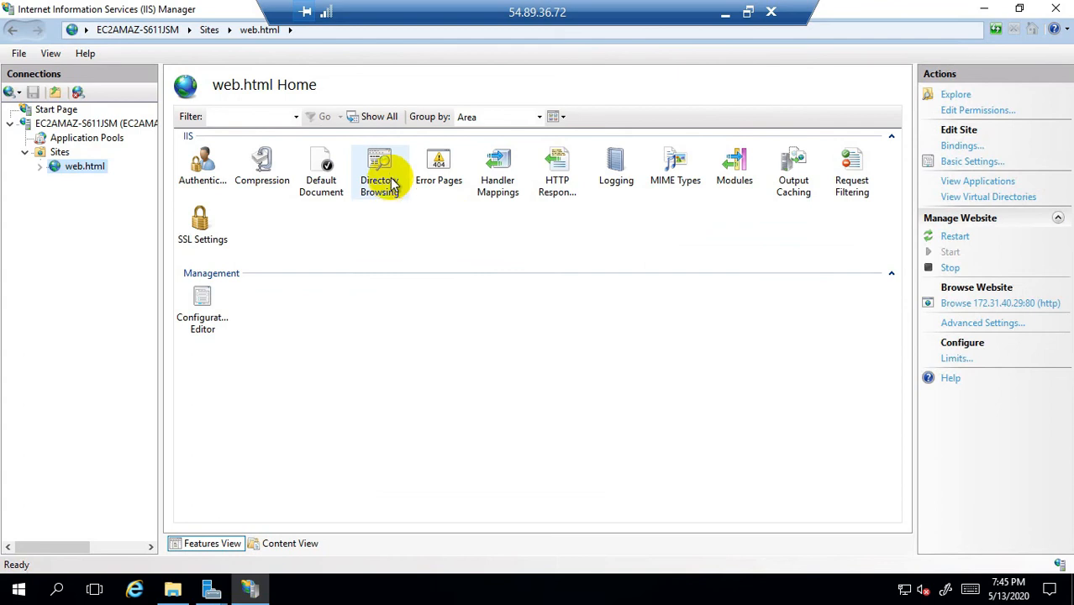
Step: Enable Directory Browsing for the web.html site and go back to its home features
double_click(393, 183)
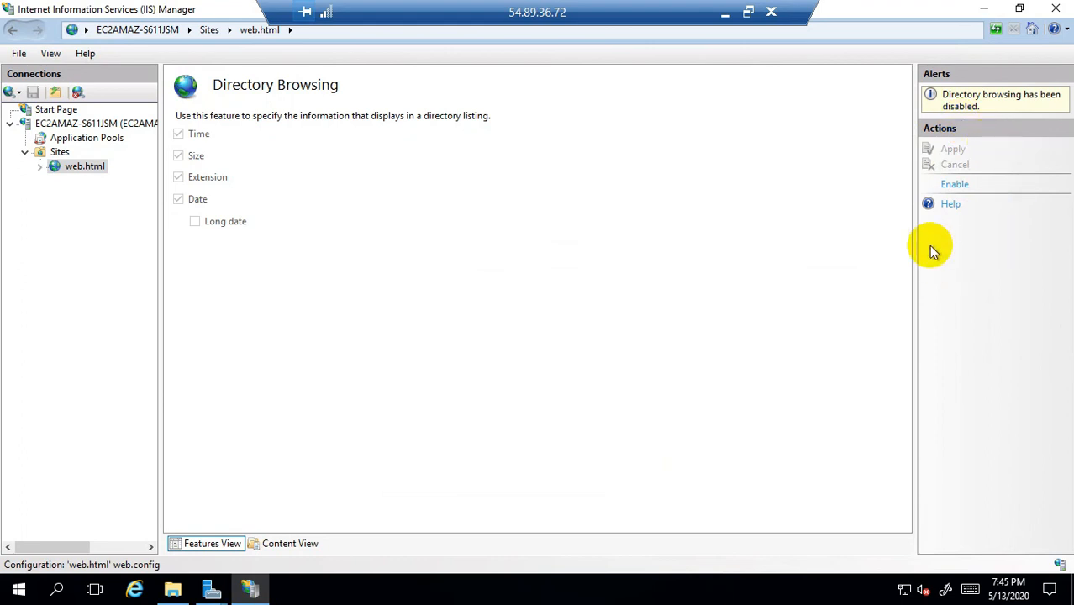
click(955, 183)
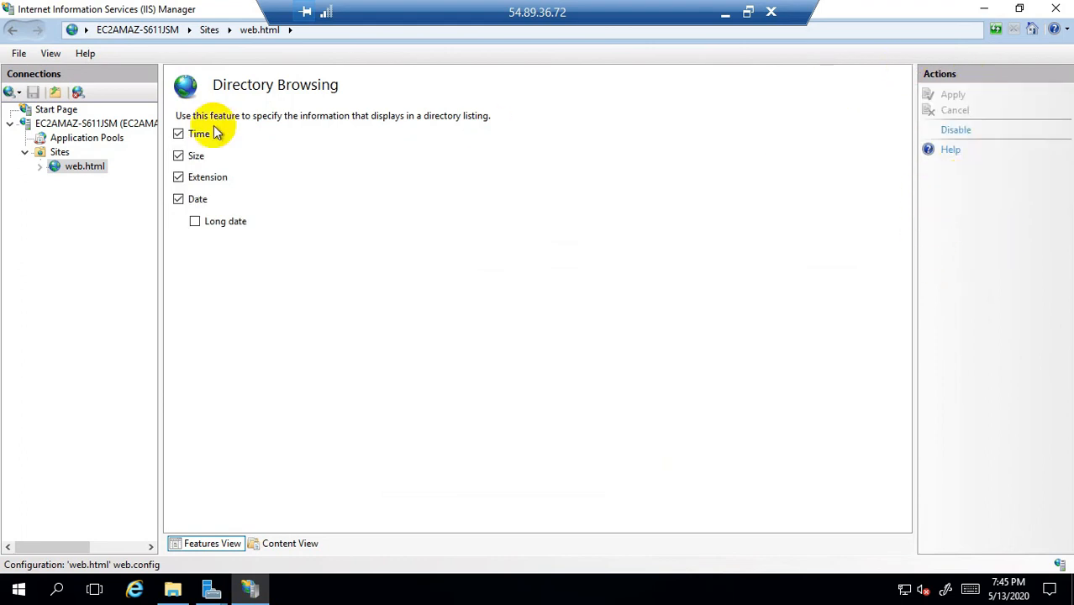
click(85, 167)
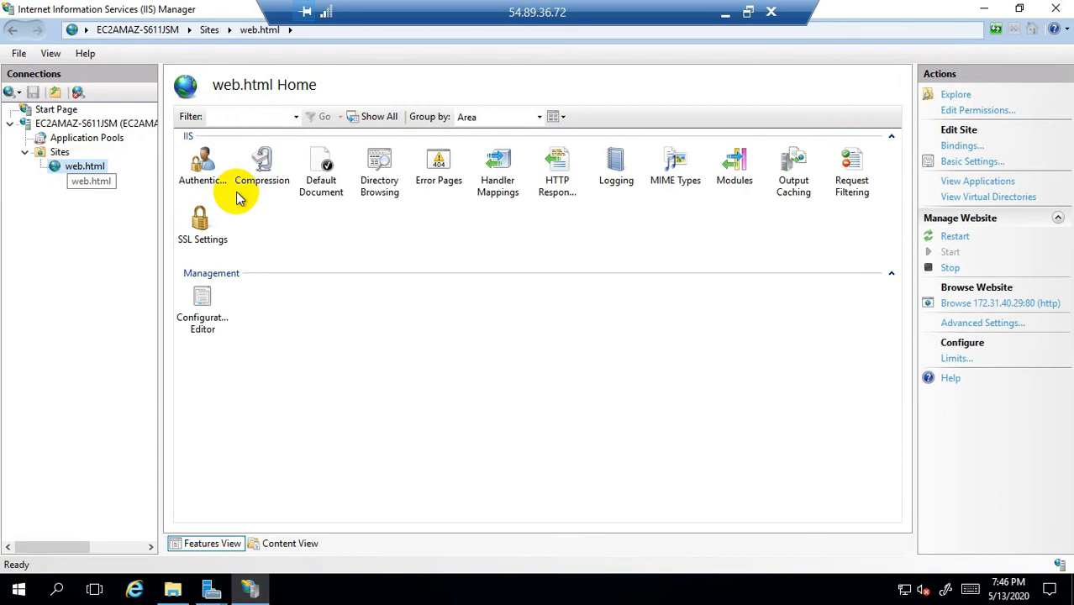
Step: In Default Document, add web.html as a new default document for the site
double_click(332, 188)
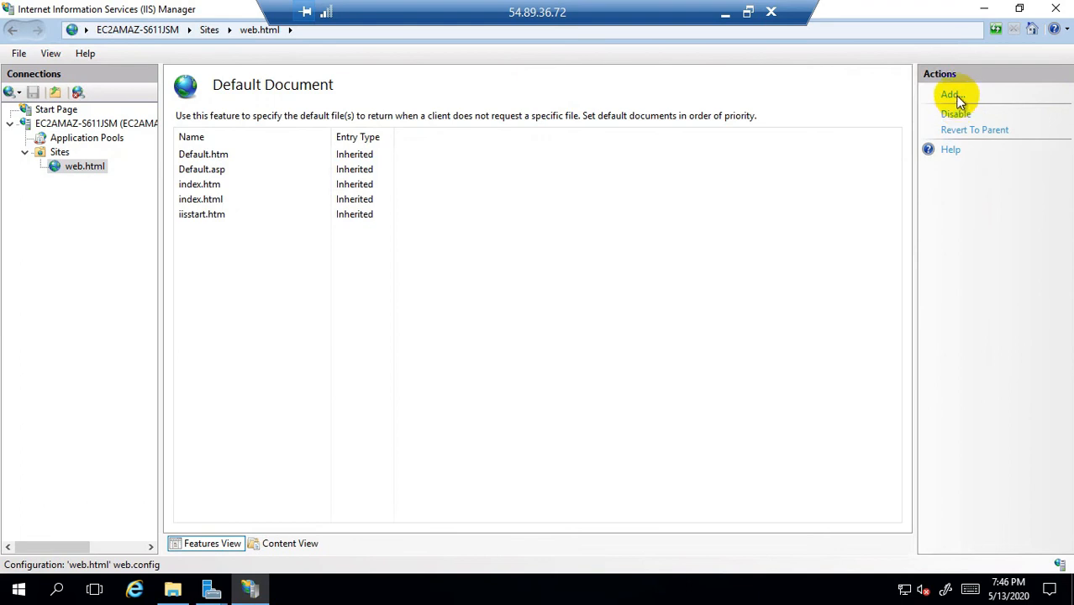
click(957, 96)
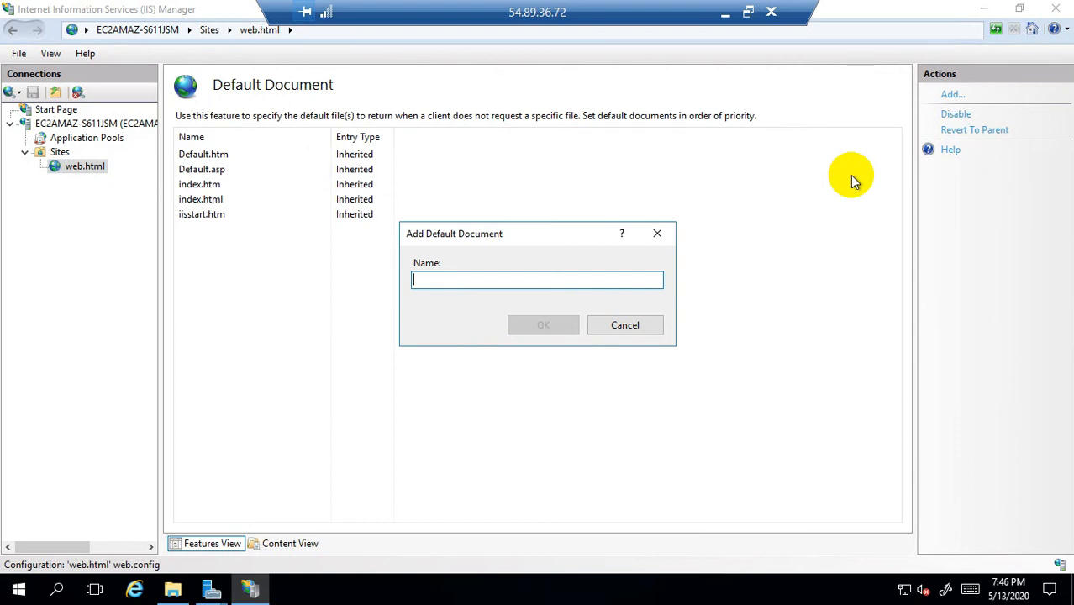
text(web.html)
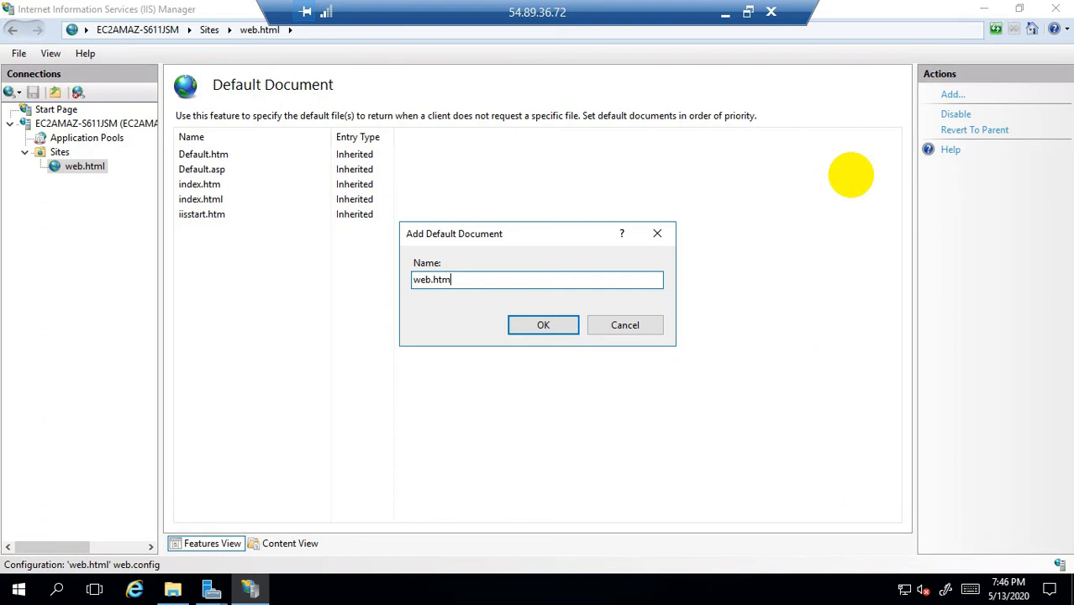
click(543, 326)
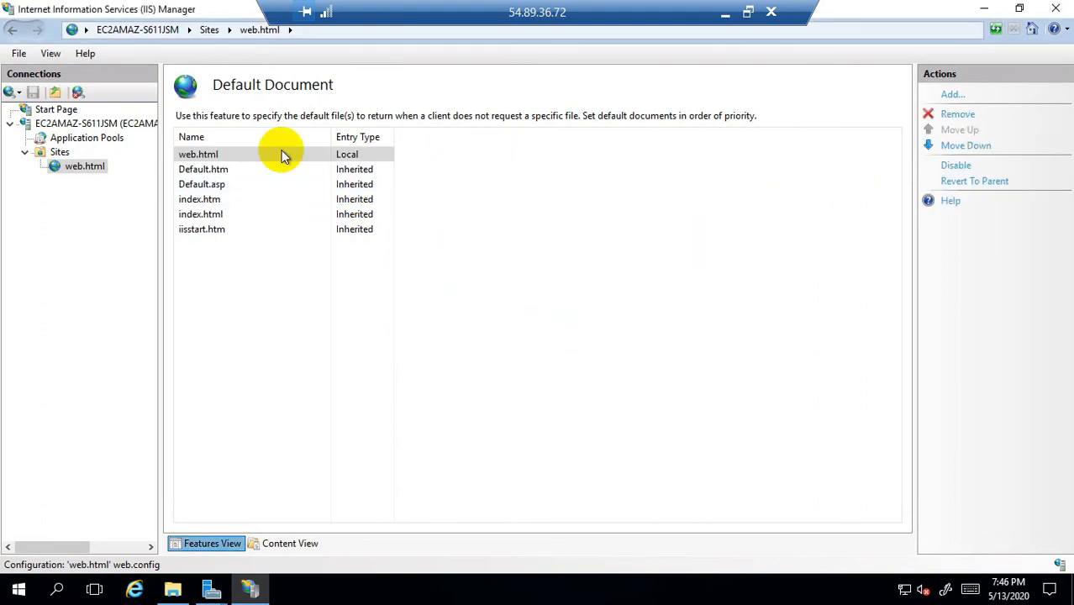
Step: Show the Sites list to confirm web.html runs on 172.31.40.29:80, closing Website Defaults unchanged
click(58, 154)
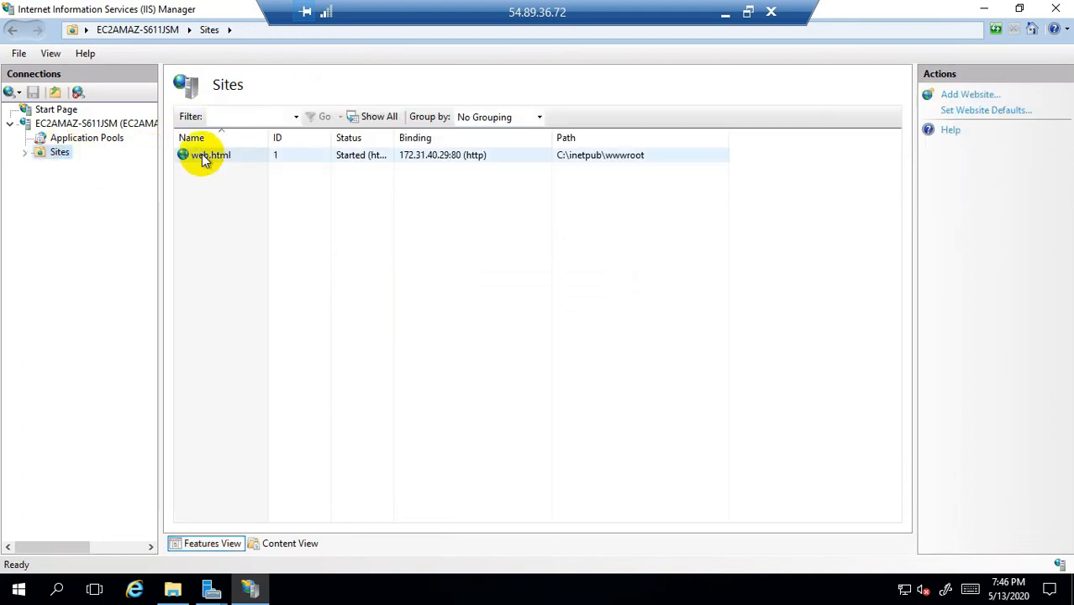
right_click(230, 159)
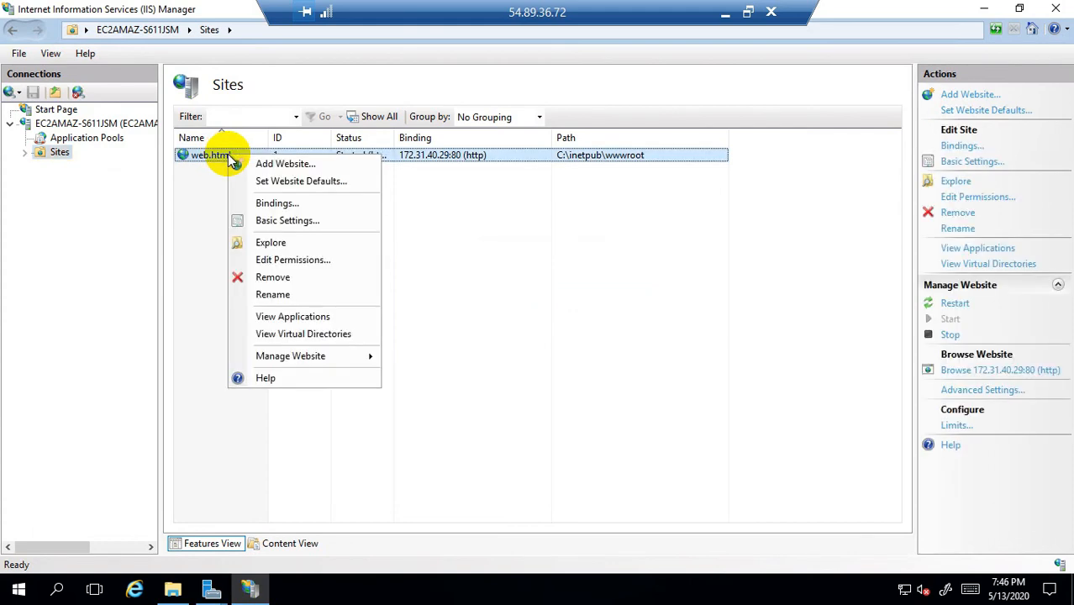
click(305, 182)
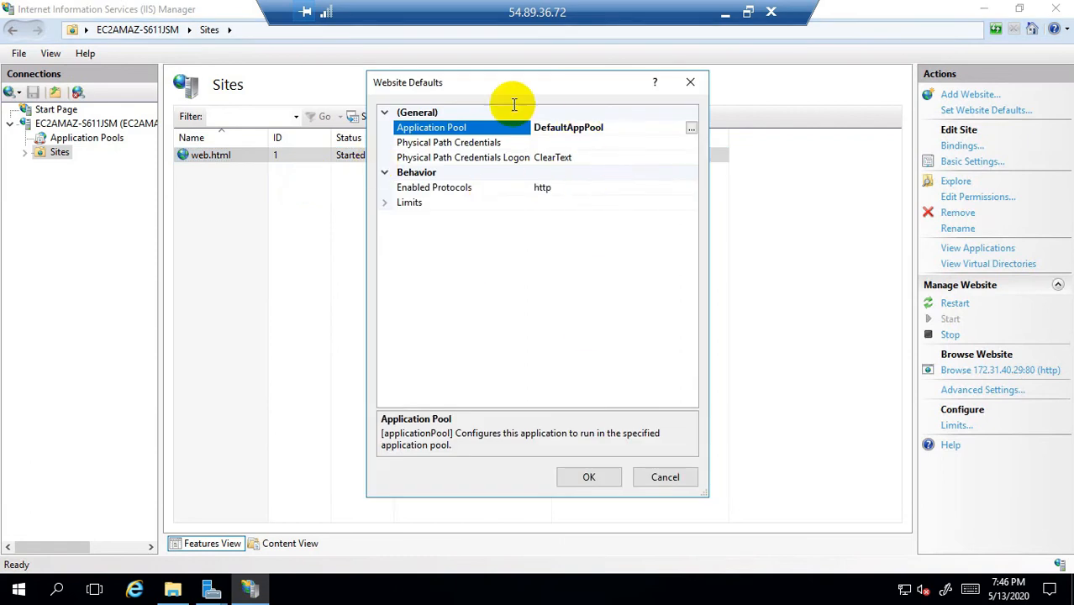
click(589, 476)
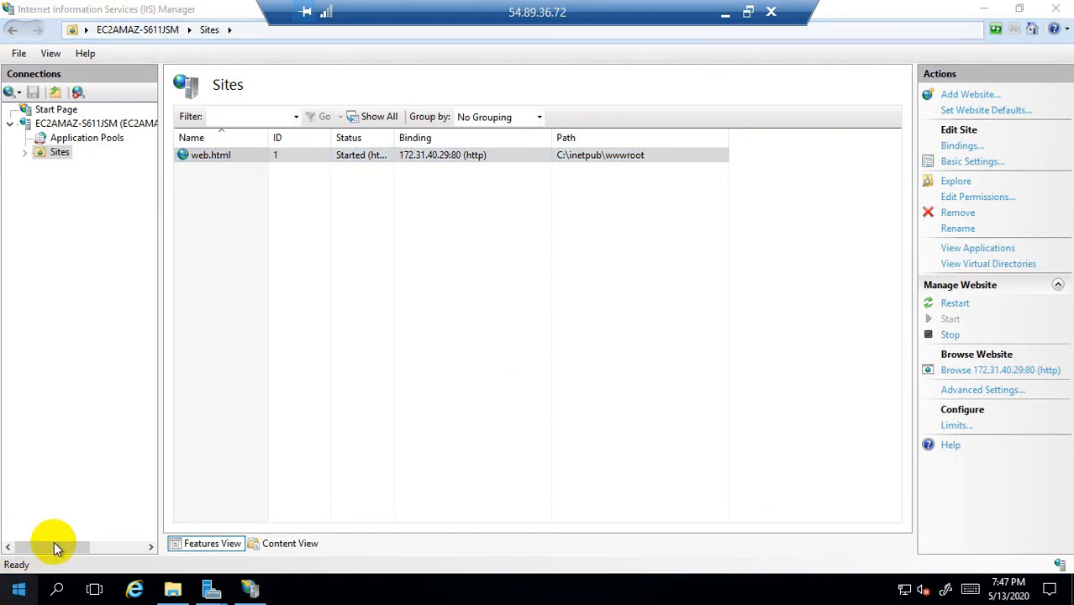
right_click(19, 591)
Step: Launch iexplore.exe from Run, dismiss the IE 11 setup prompt, and minimize the browser
click(68, 517)
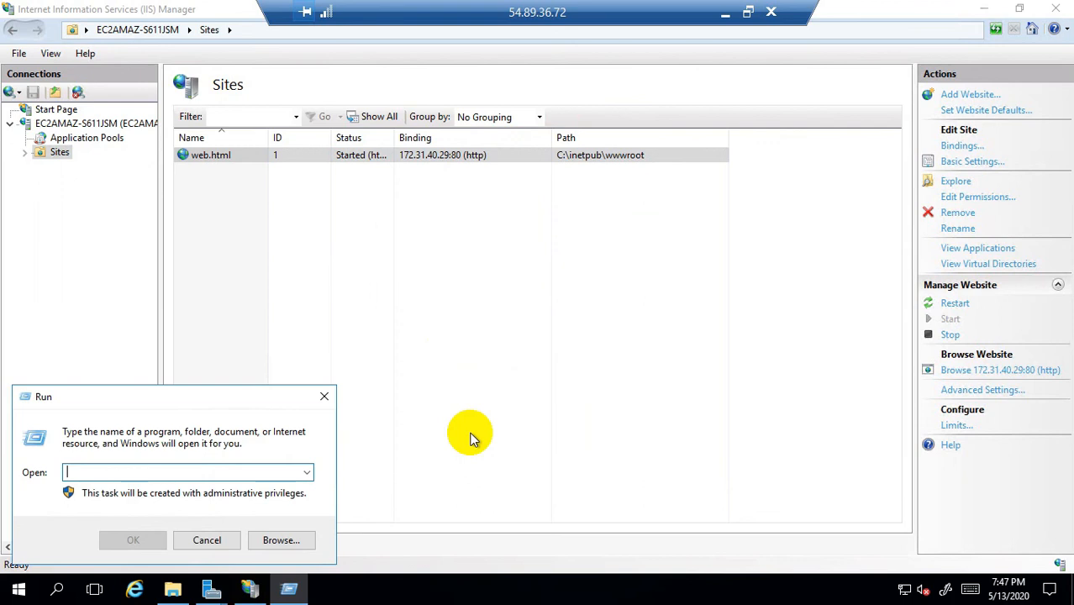
text(iexplore.)
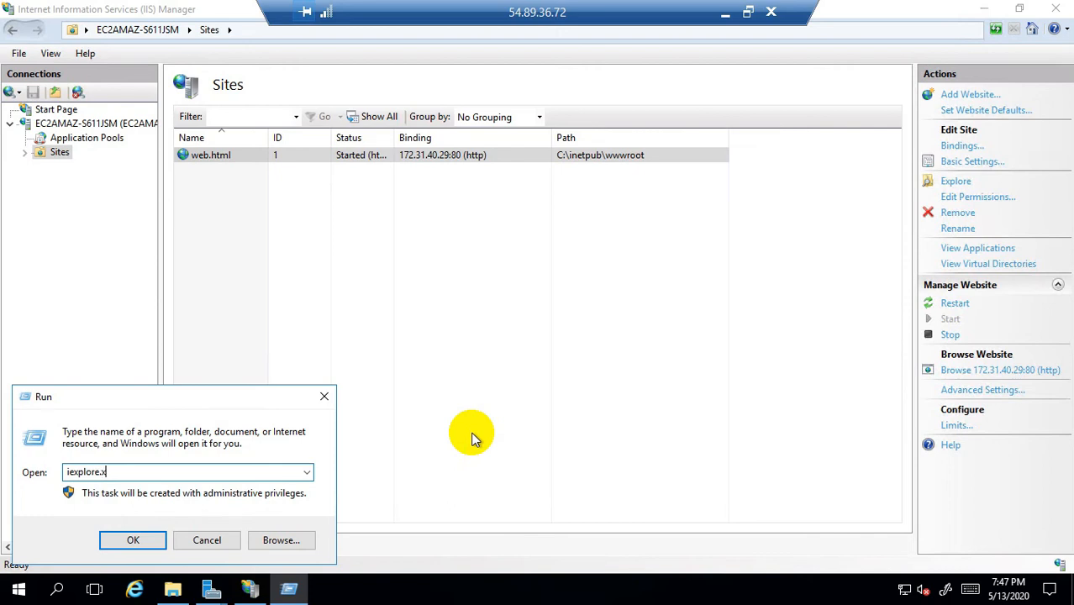
text(exe)
key(Return)
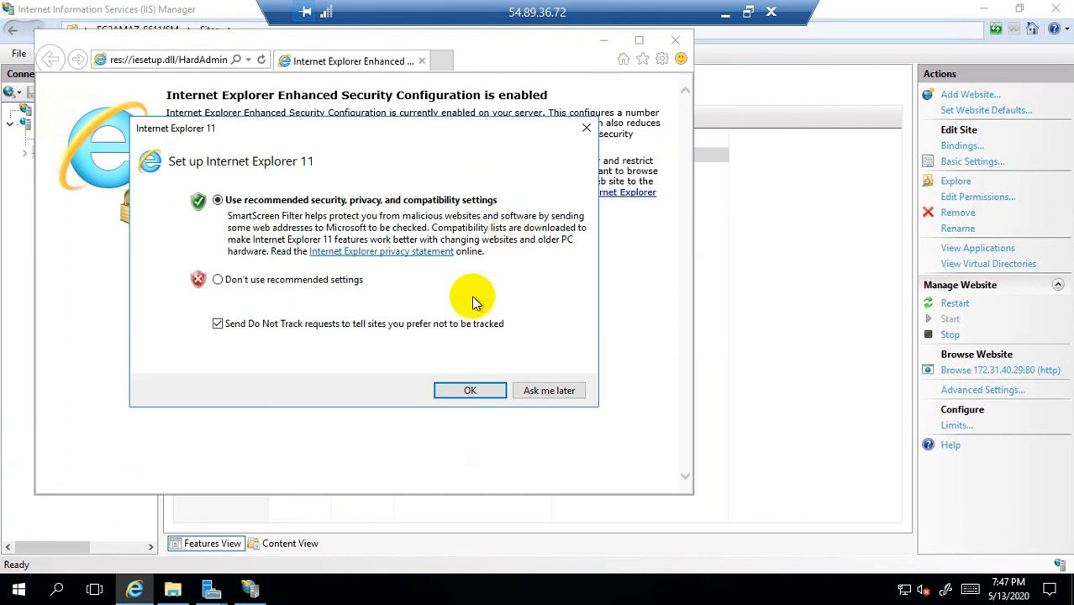
click(589, 127)
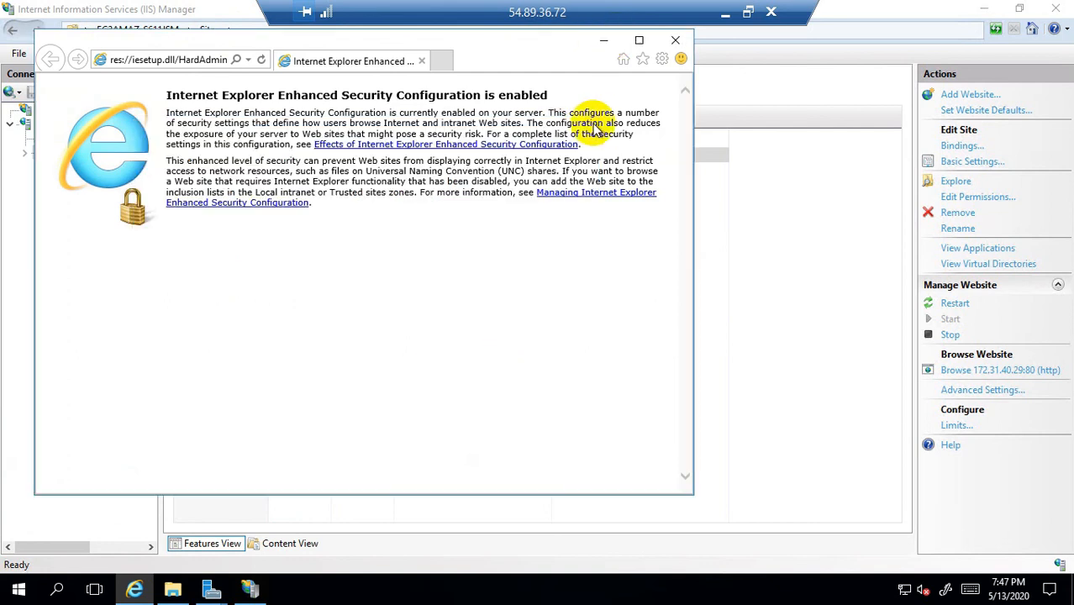
click(605, 44)
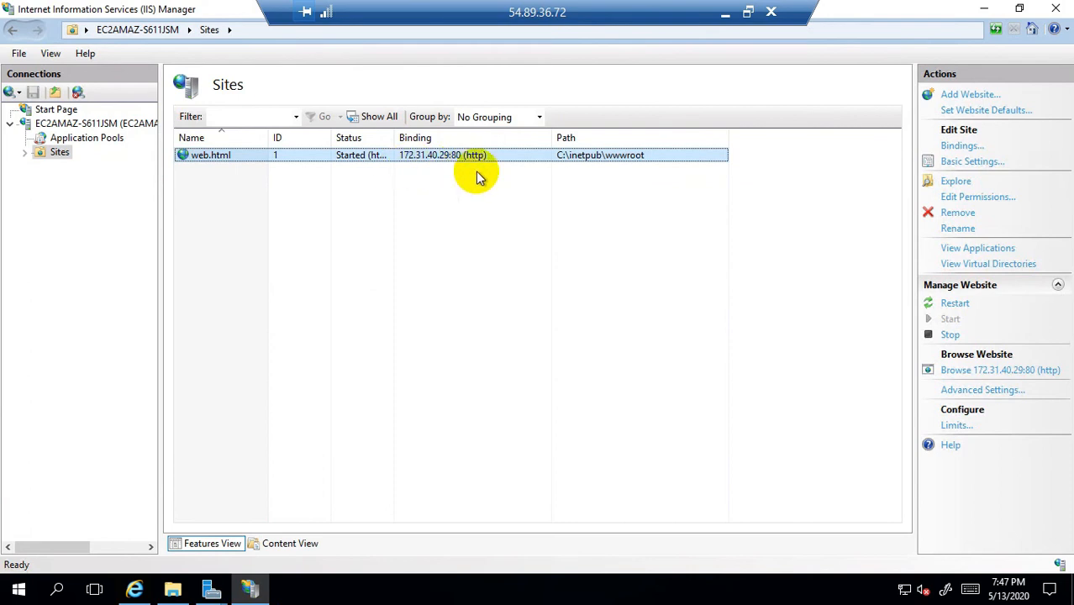
right_click(17, 593)
Step: Launch Notepad from Run and move its window down to uncover the Sites list
text(re.exe)
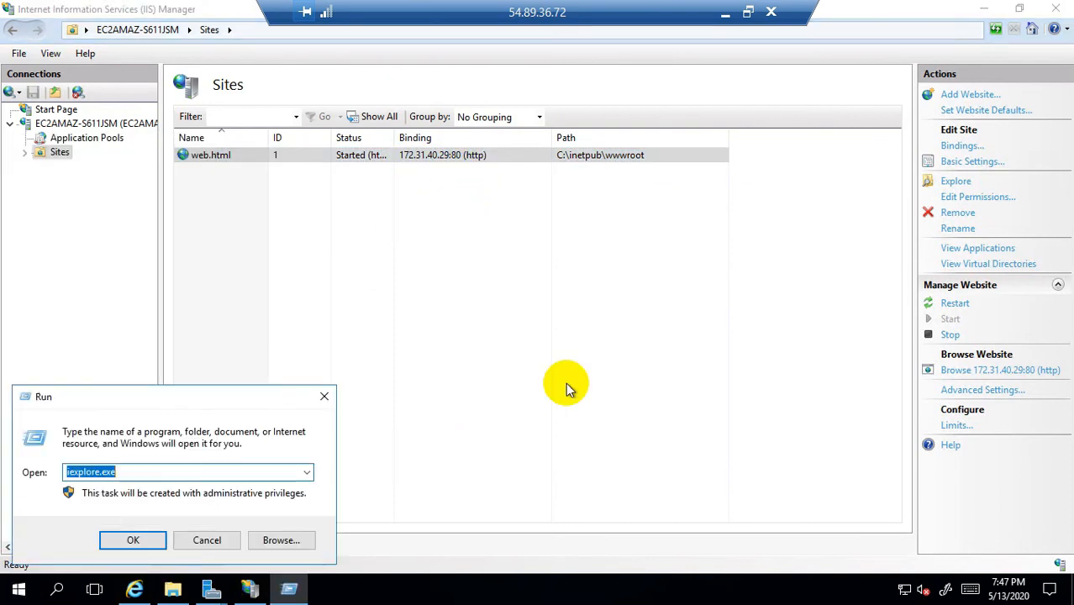
text(notepad)
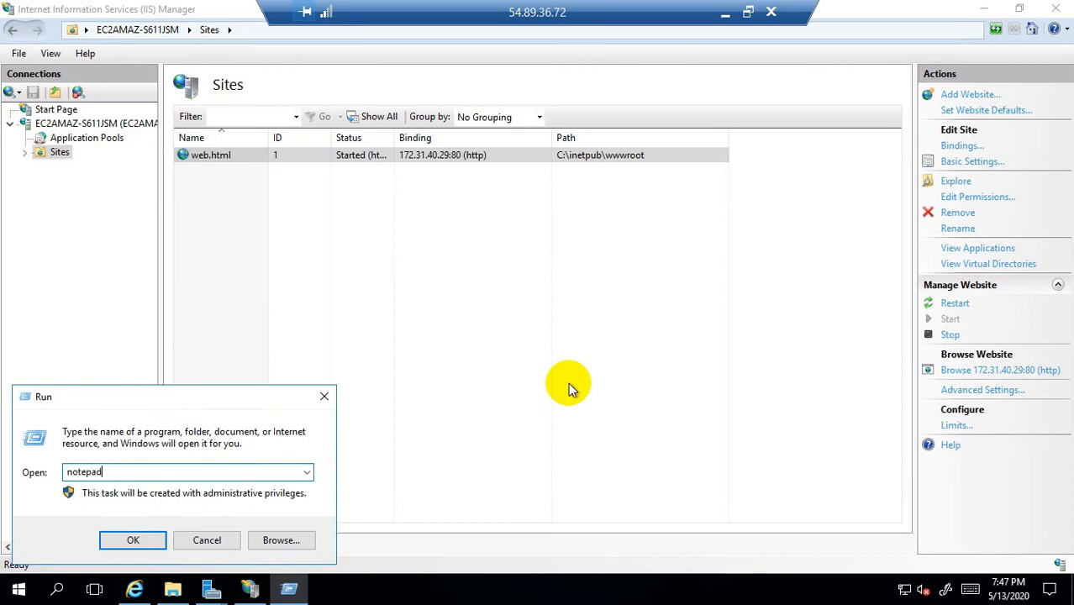
key(Return)
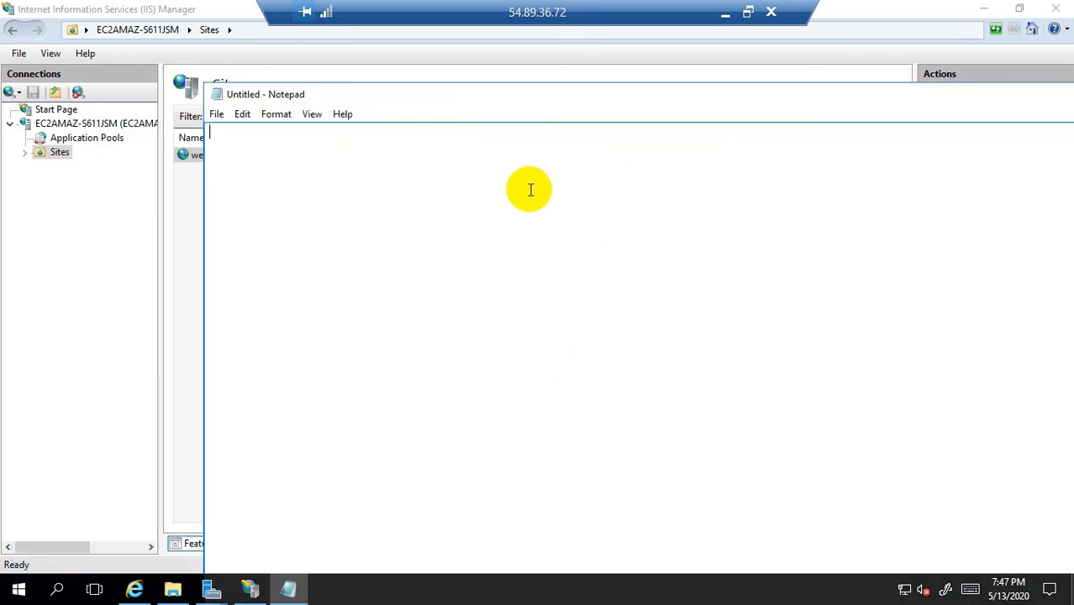
drag(523, 97, 520, 188)
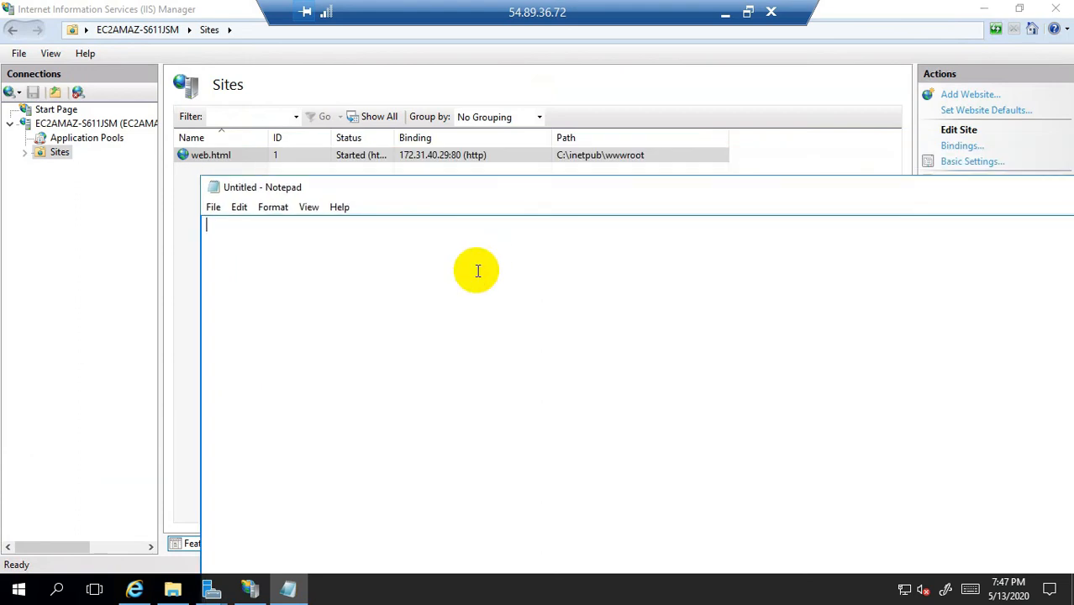
Step: Type 172.31.40.29 in Notepad, copy it, and bring Internet Explorer back up
text(172.31.40.29)
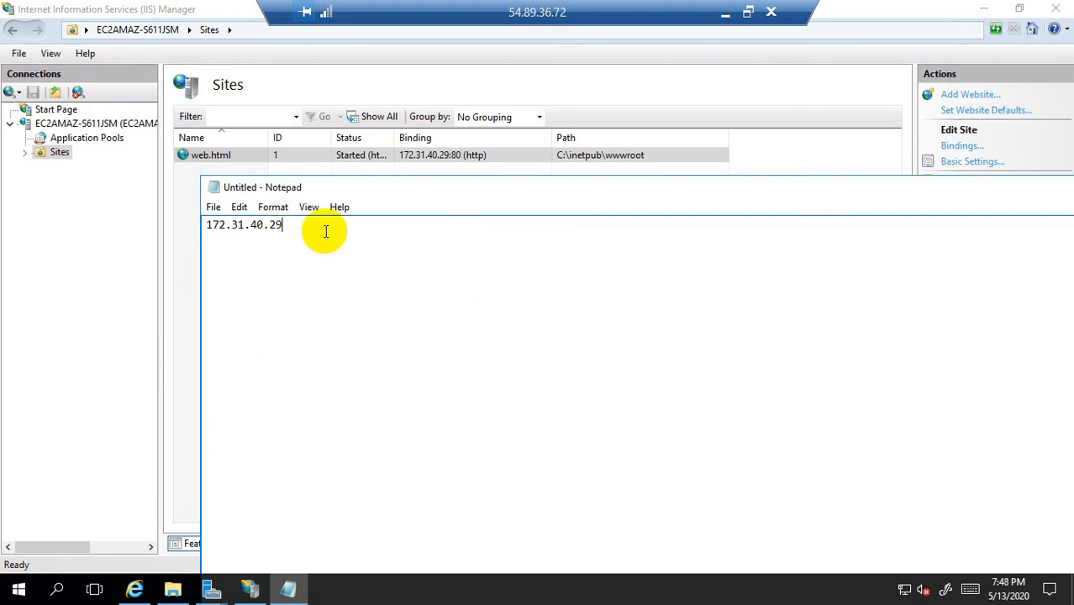
click(226, 239)
drag(191, 230, 187, 228)
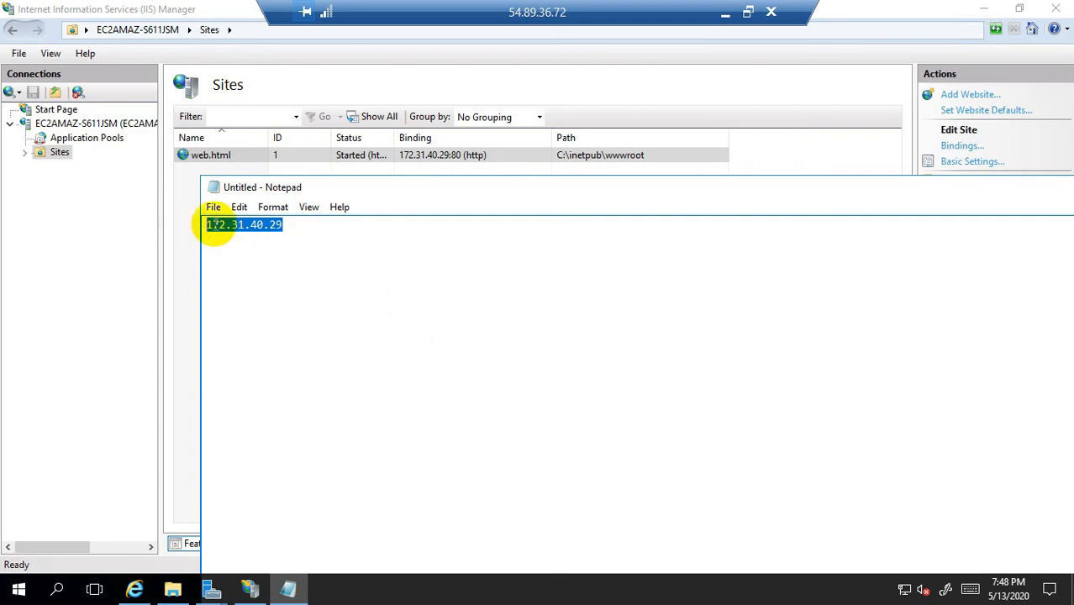
right_click(228, 222)
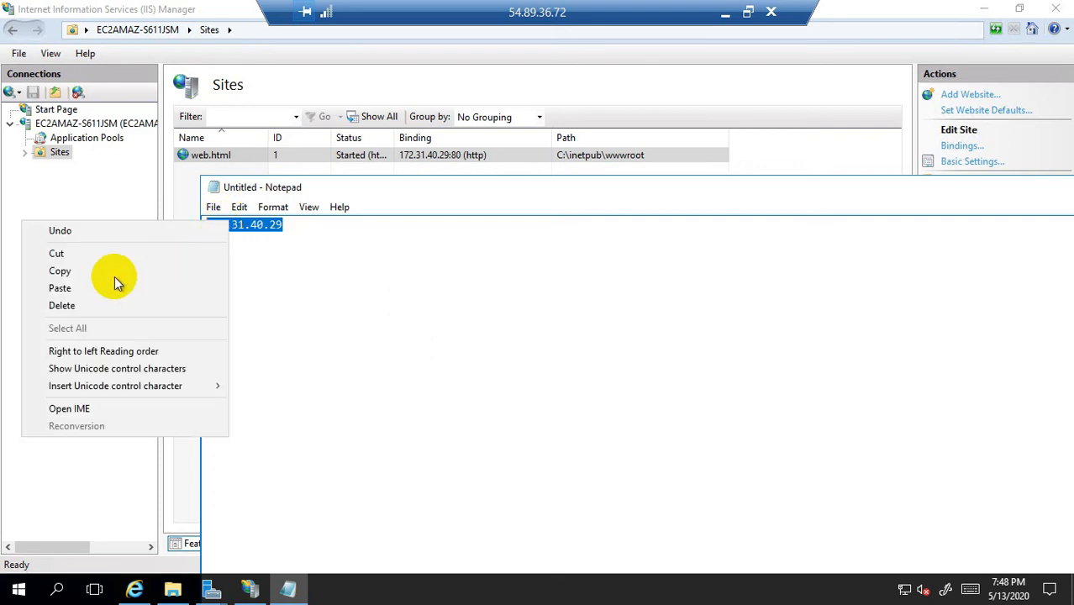
click(67, 273)
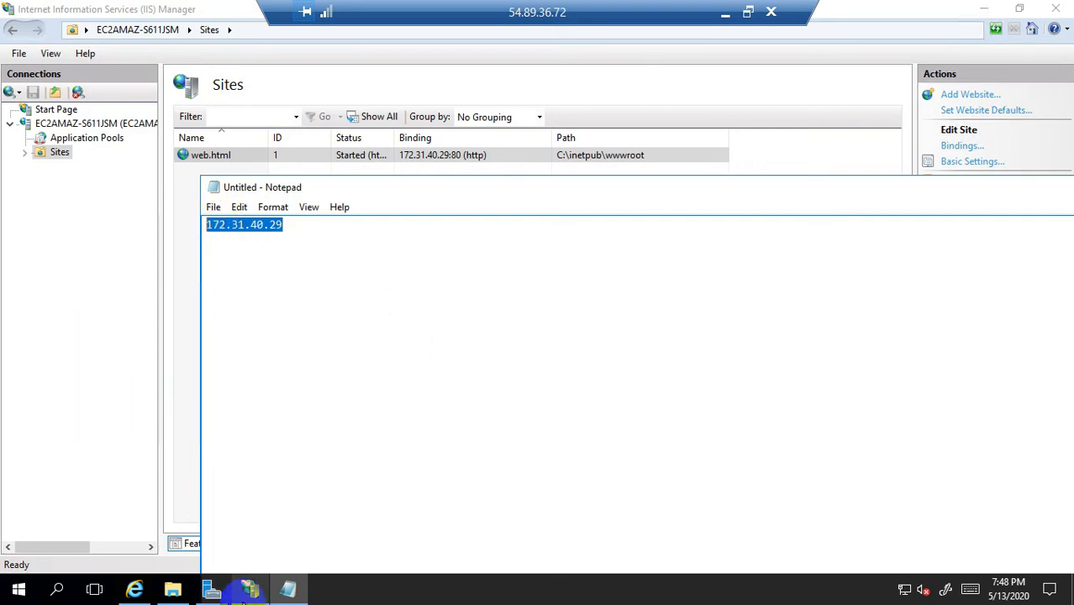
mouse_move(252, 589)
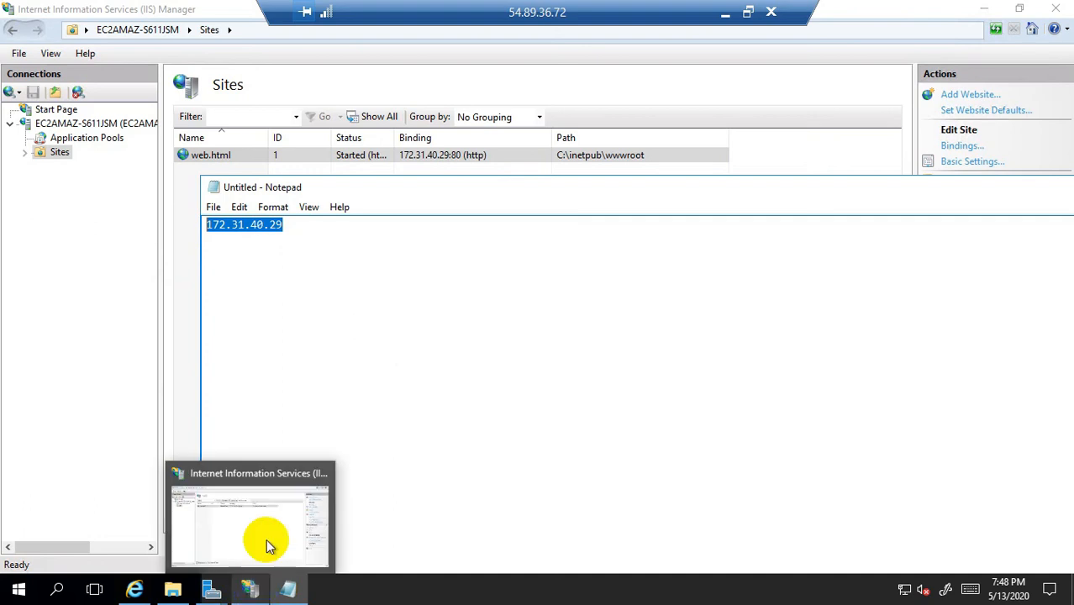
click(136, 586)
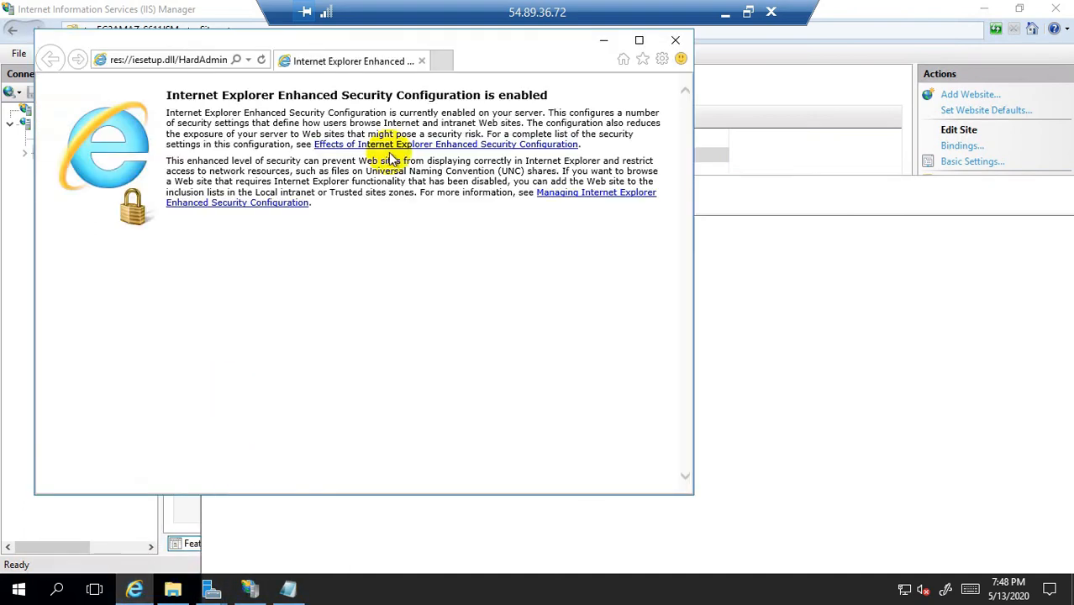
Step: Paste 172.31.40.29 into Internet Explorer's address bar to load 'This is my server 2'
click(188, 60)
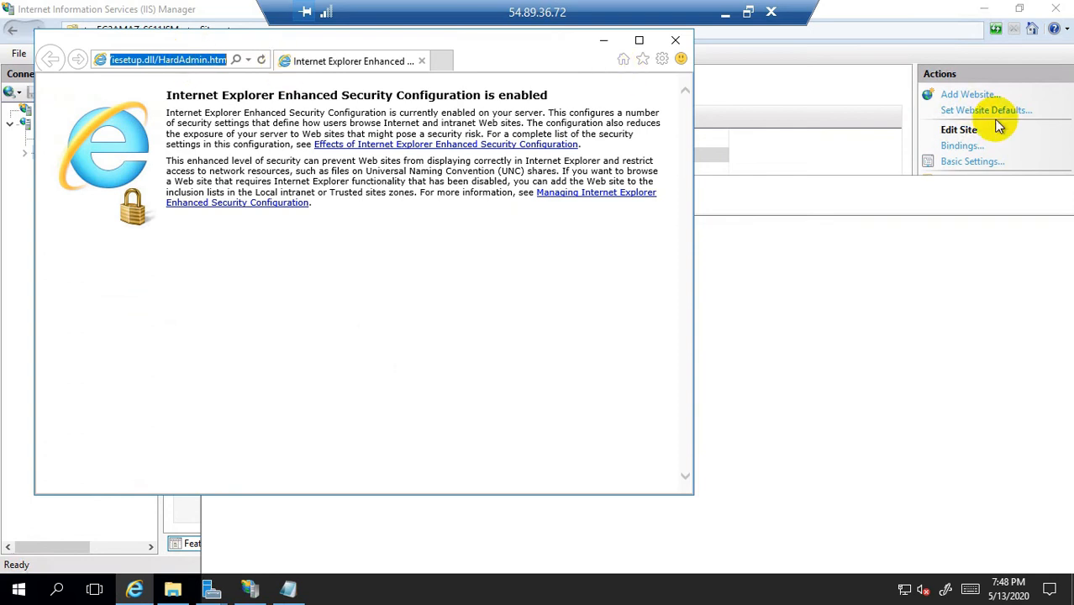
key(ctrl+v)
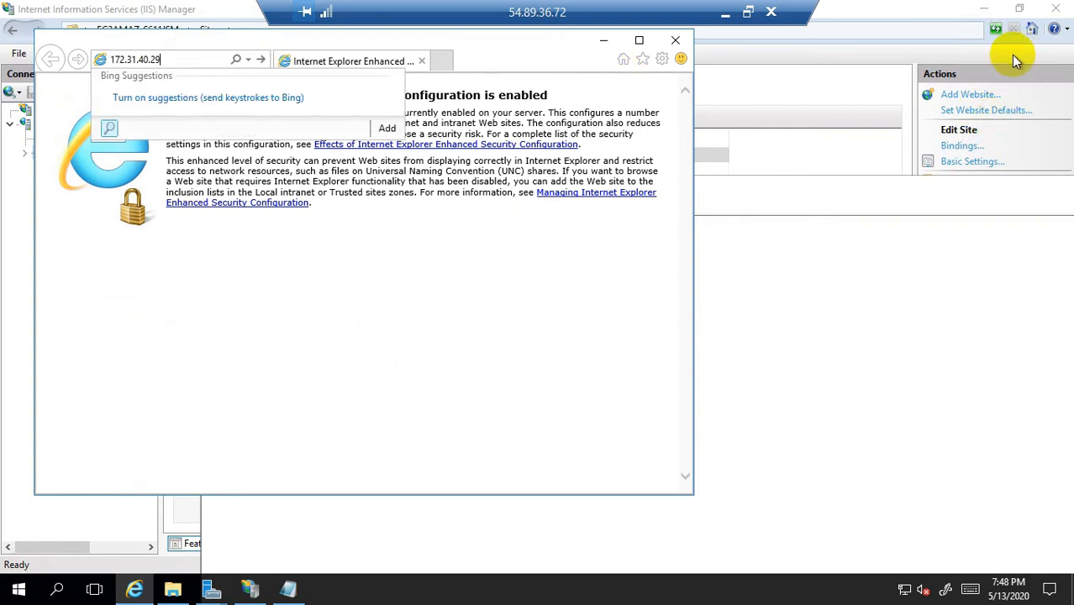
key(Return)
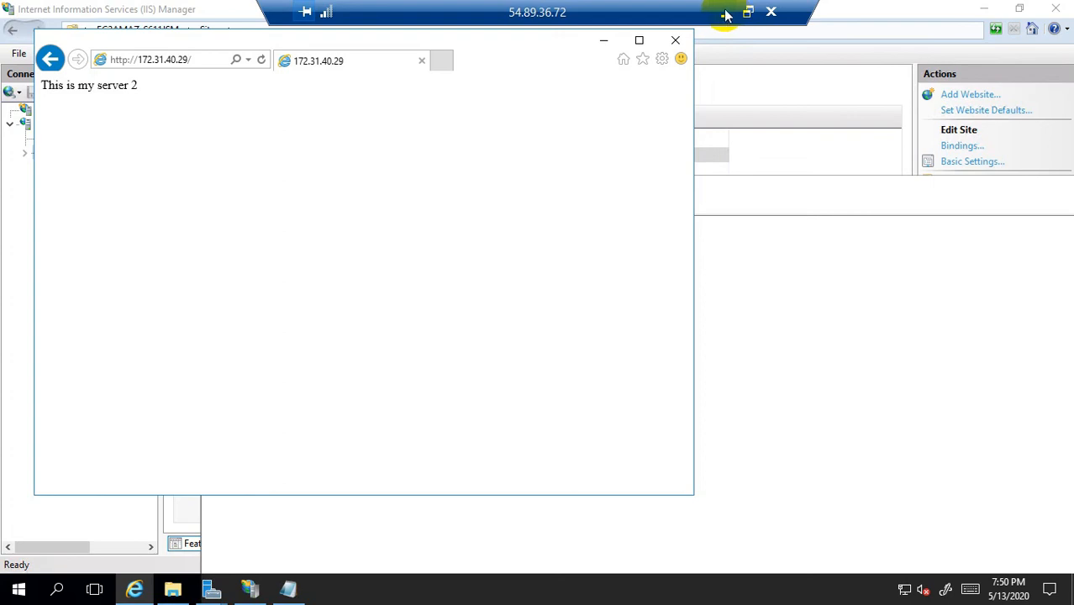
click(726, 15)
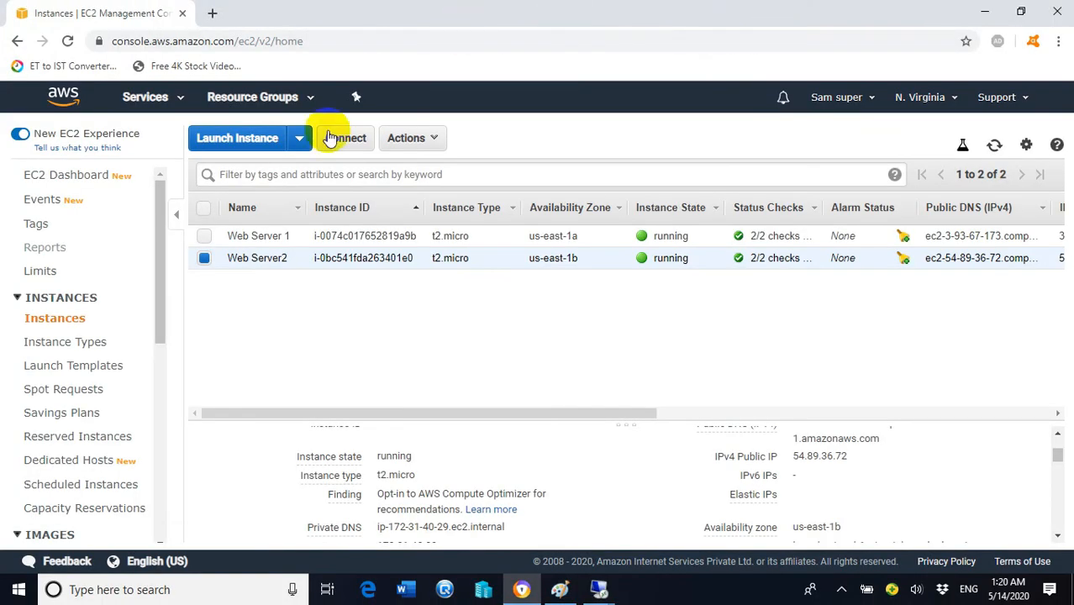
Step: Minimize Remote Desktop and scroll the EC2 navigation pane down to Load Balancing
click(161, 209)
drag(161, 208, 156, 412)
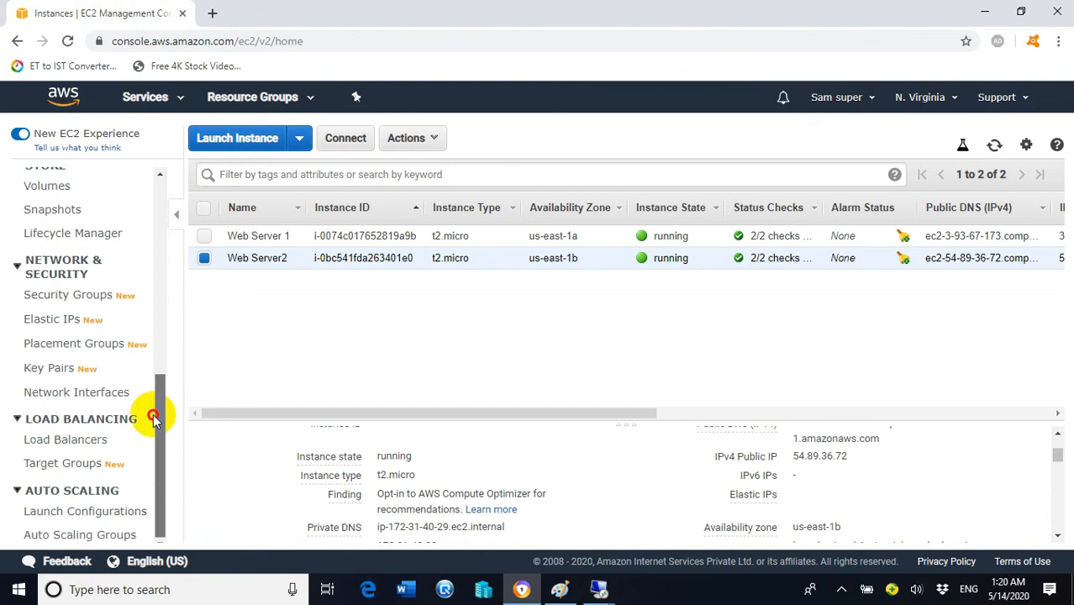
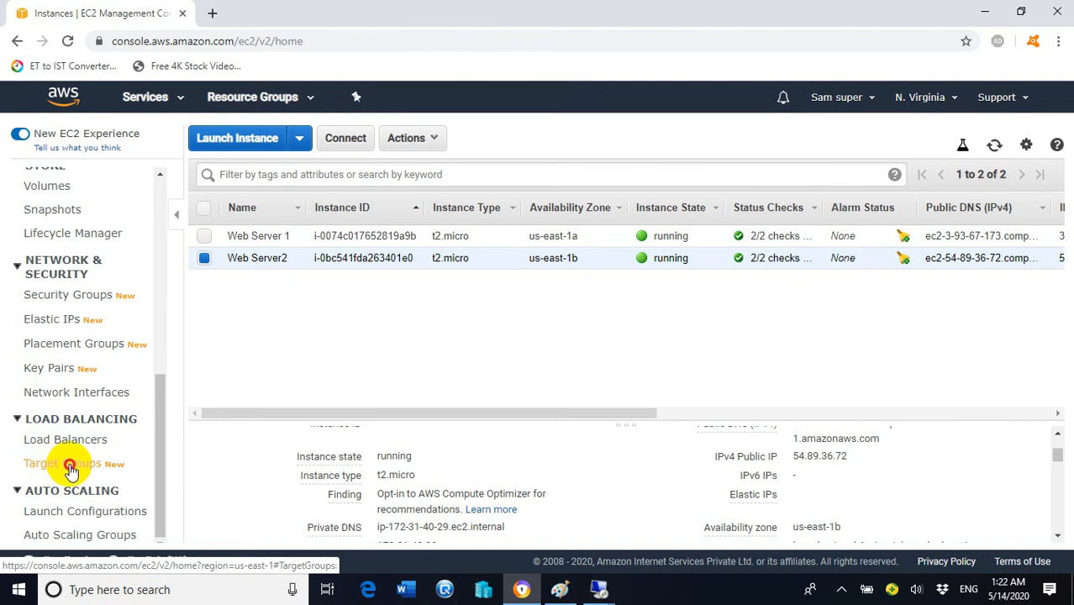
Step: Check that the Target Groups and Load Balancers lists are empty, then start a new load balancer
click(54, 467)
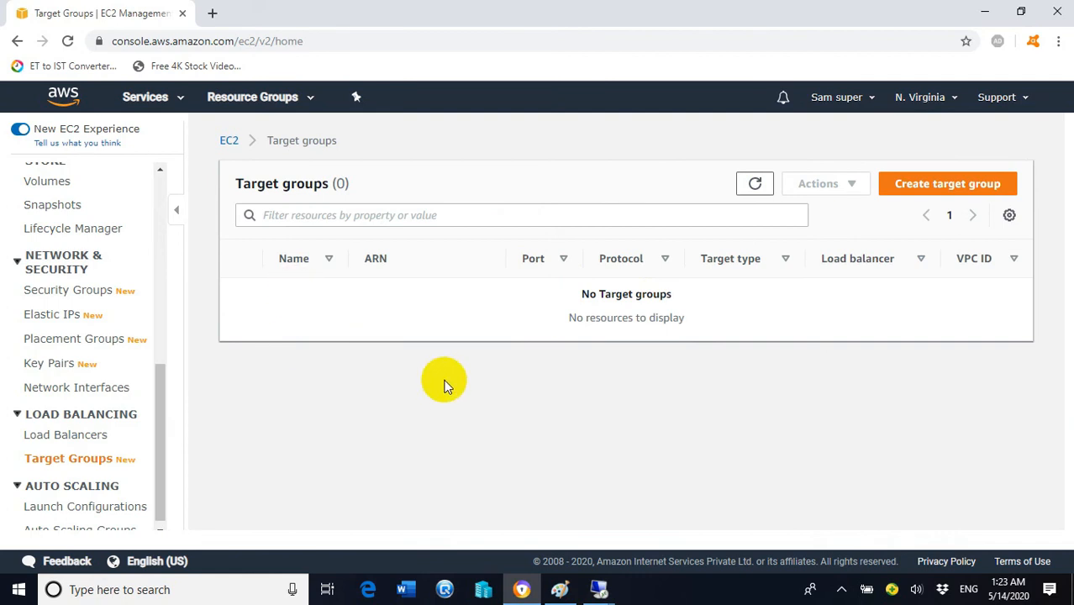
click(49, 444)
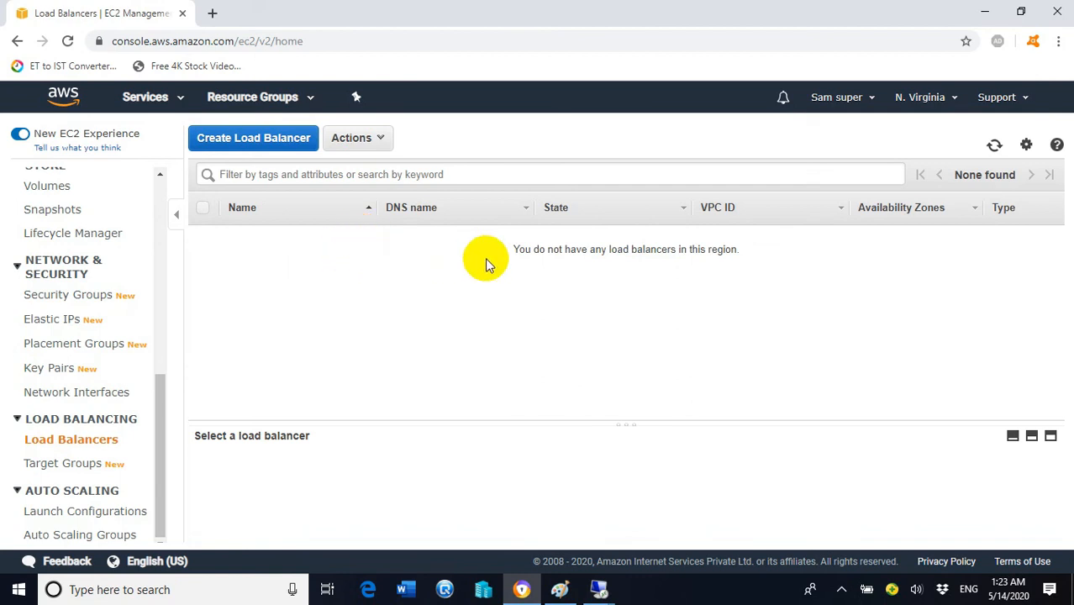
click(284, 144)
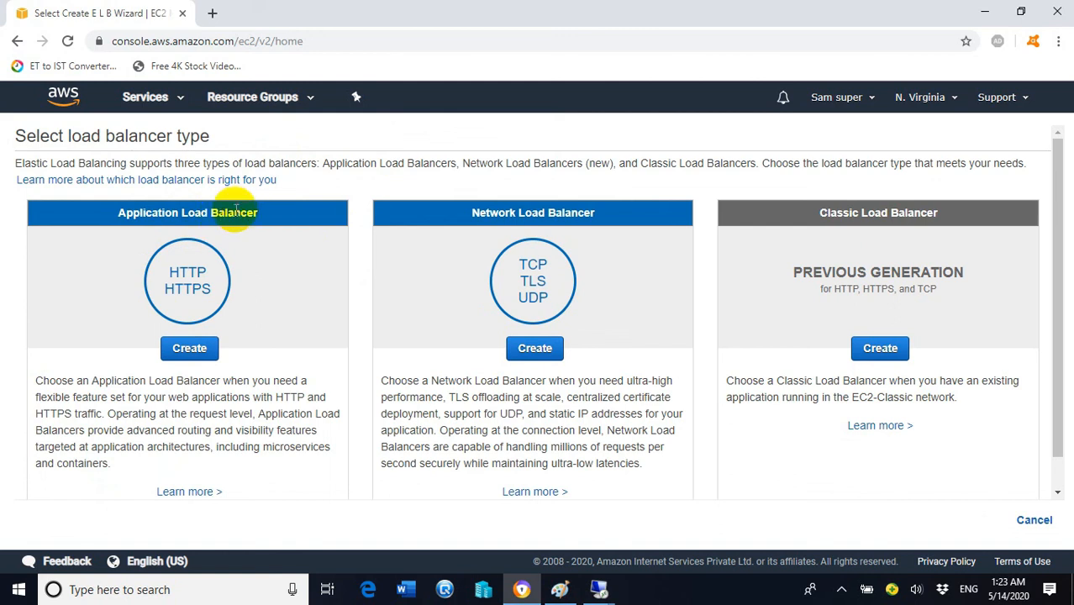
Step: Choose Application Load Balancer and name it 'Testlb', keeping the internet-facing scheme
click(190, 352)
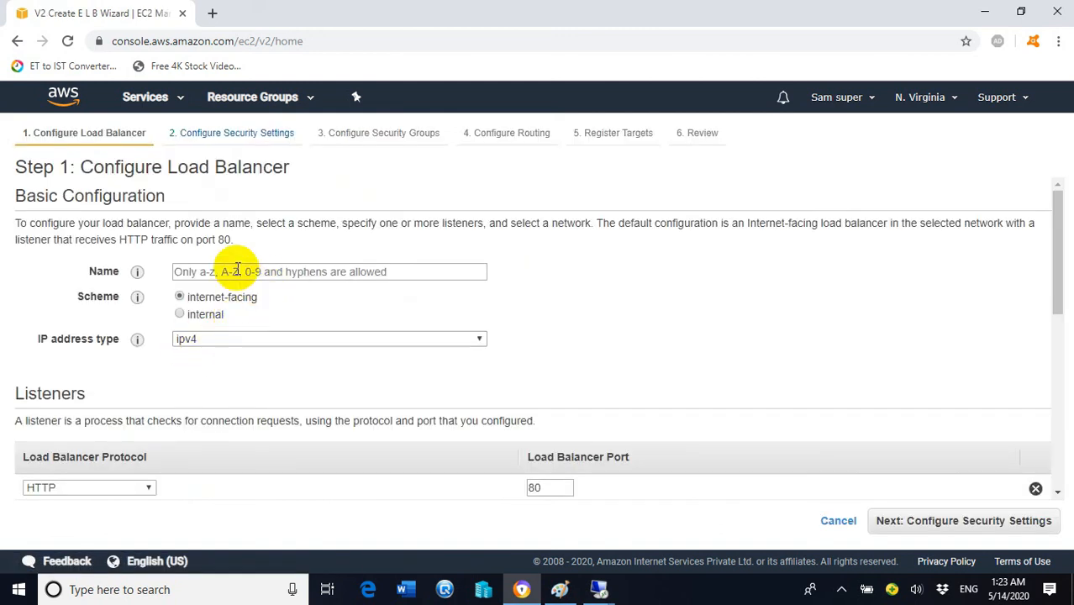
click(249, 271)
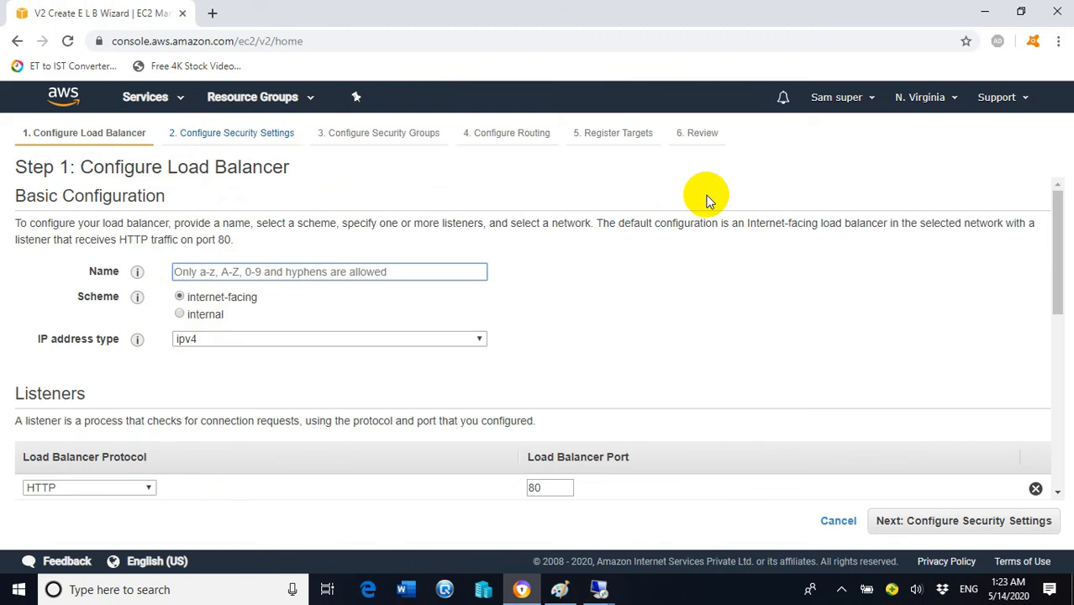
text(Test)
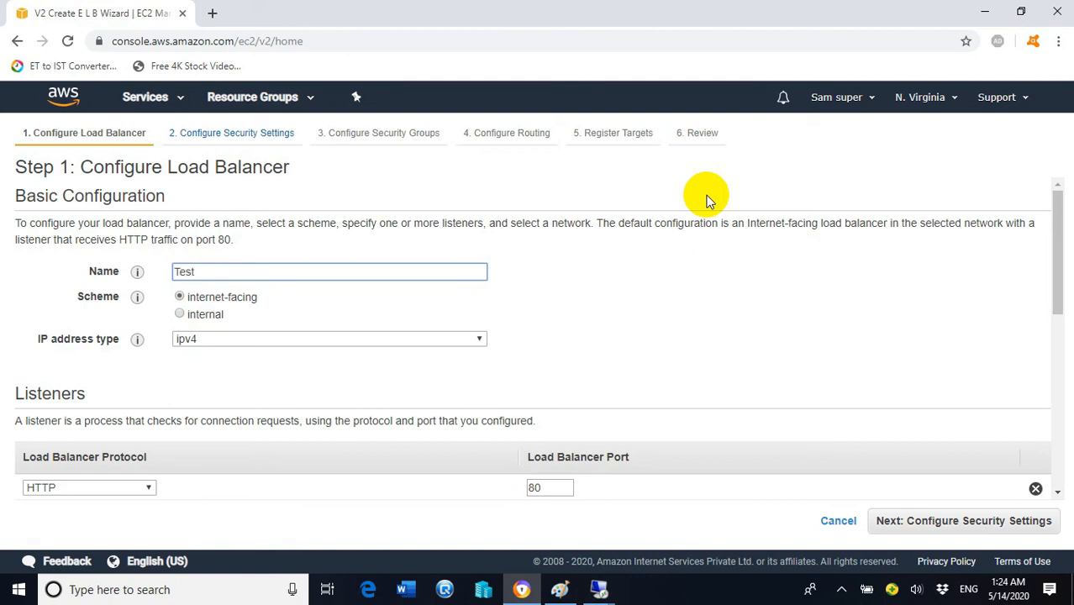
text(lb)
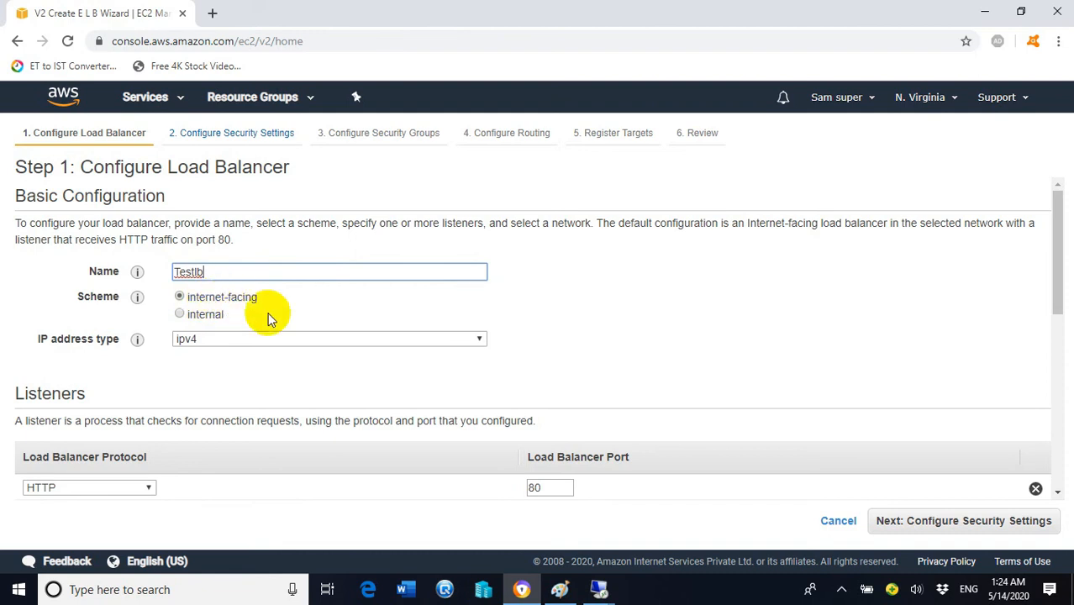
scroll(211, 372, down, 1)
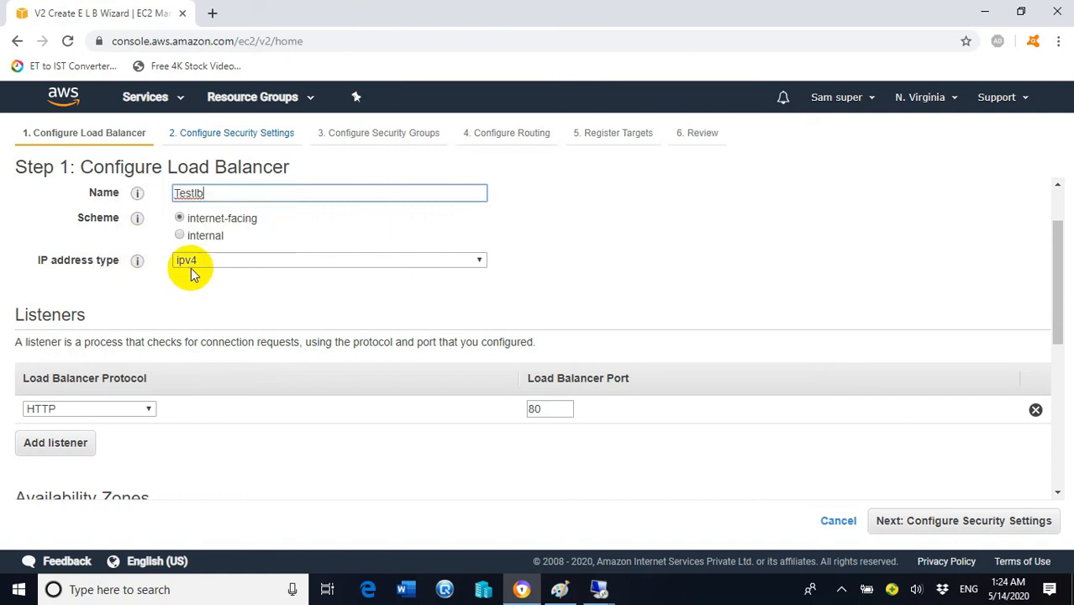
click(476, 262)
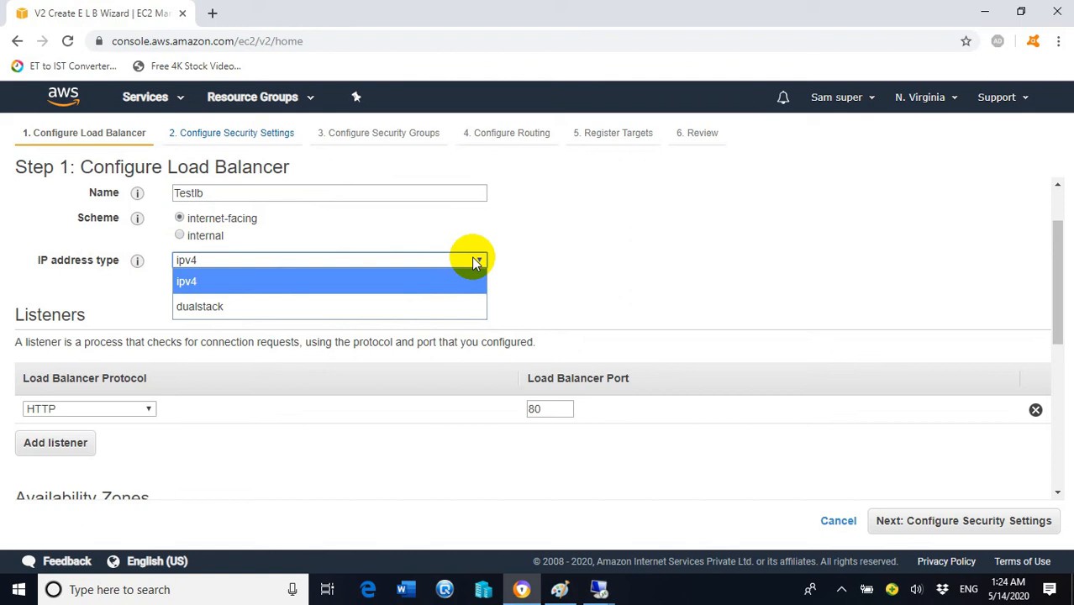
click(186, 283)
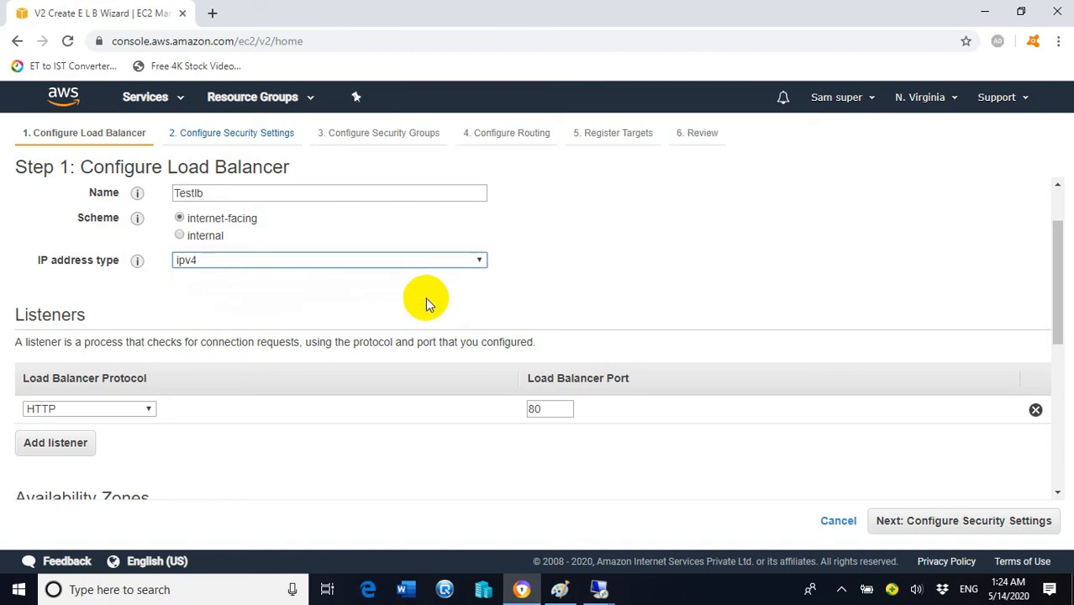
scroll(265, 363, down, 2)
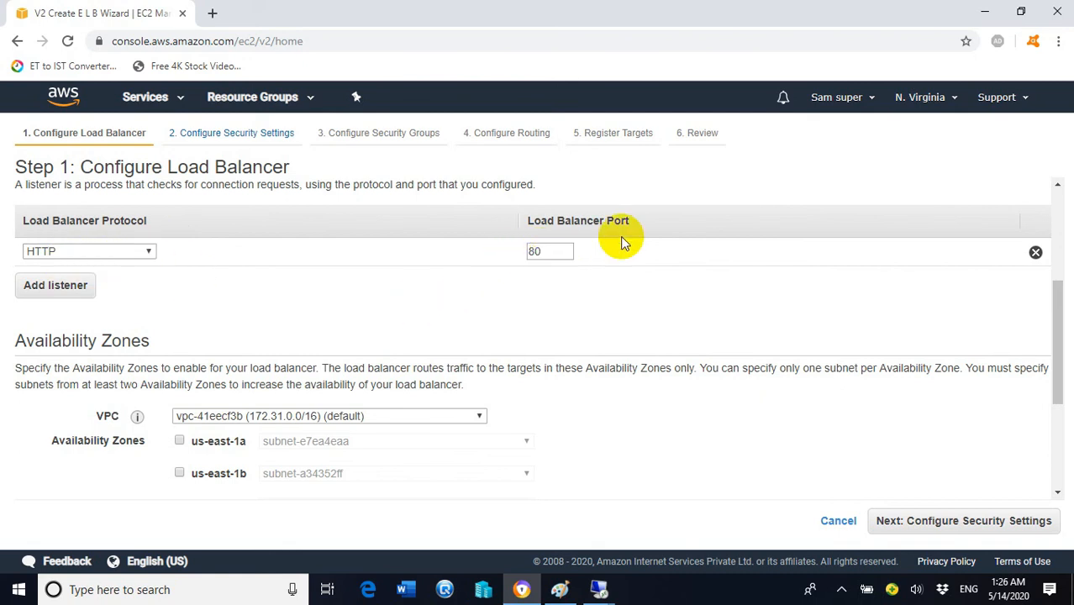
Step: Tick availability zones us-east-1a and us-east-1b so their subnets are enabled
scroll(239, 383, down, 2)
mouse_move(116, 255)
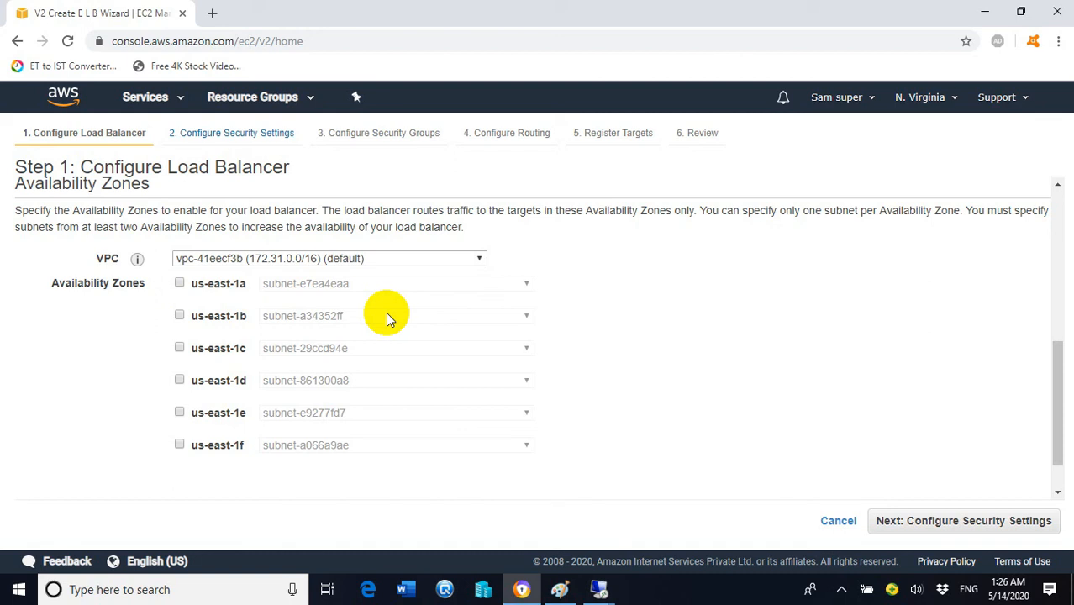
click(180, 284)
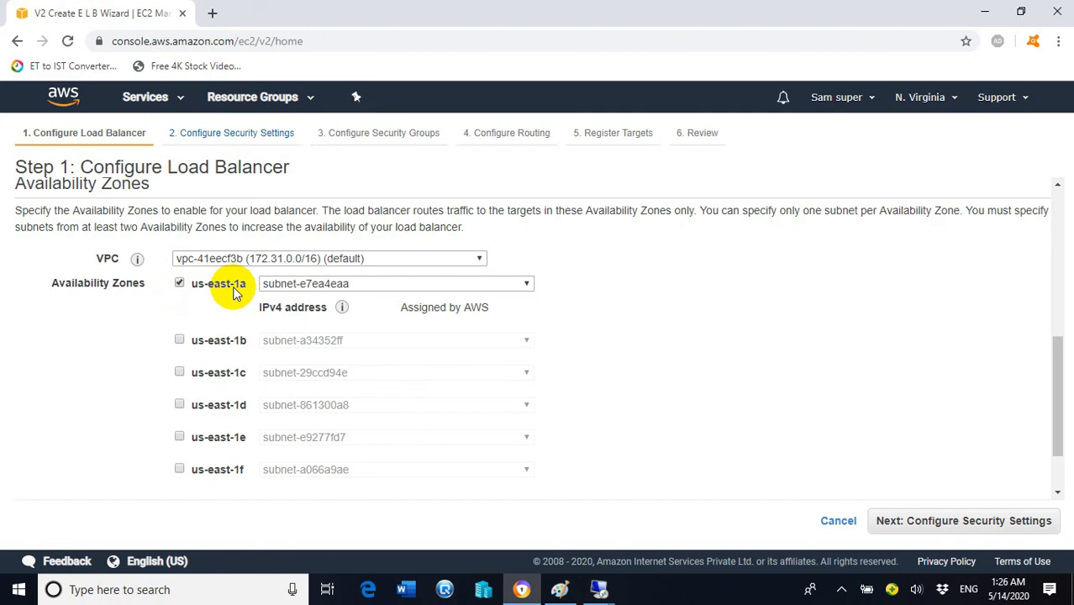
click(179, 341)
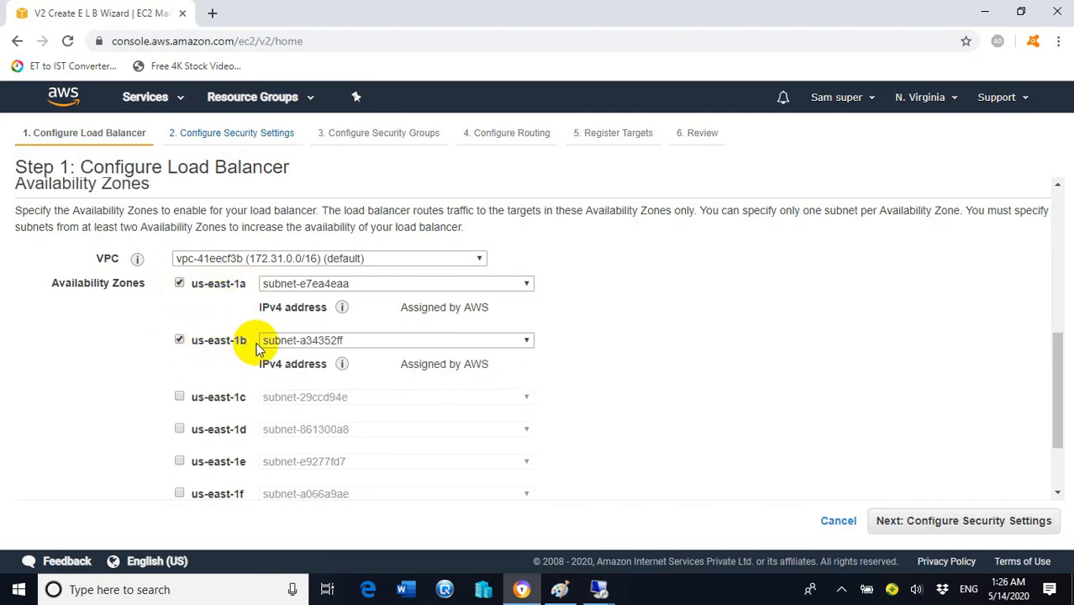
Step: Step back to recheck us-east-1a, then advance to Step 2: Configure Security Settings
click(909, 521)
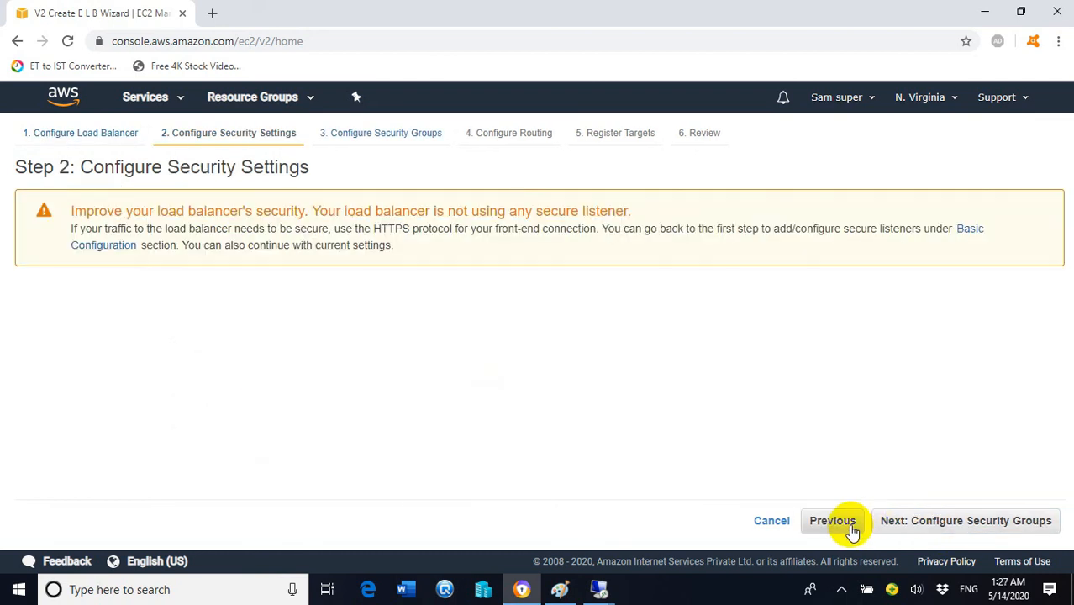
click(840, 522)
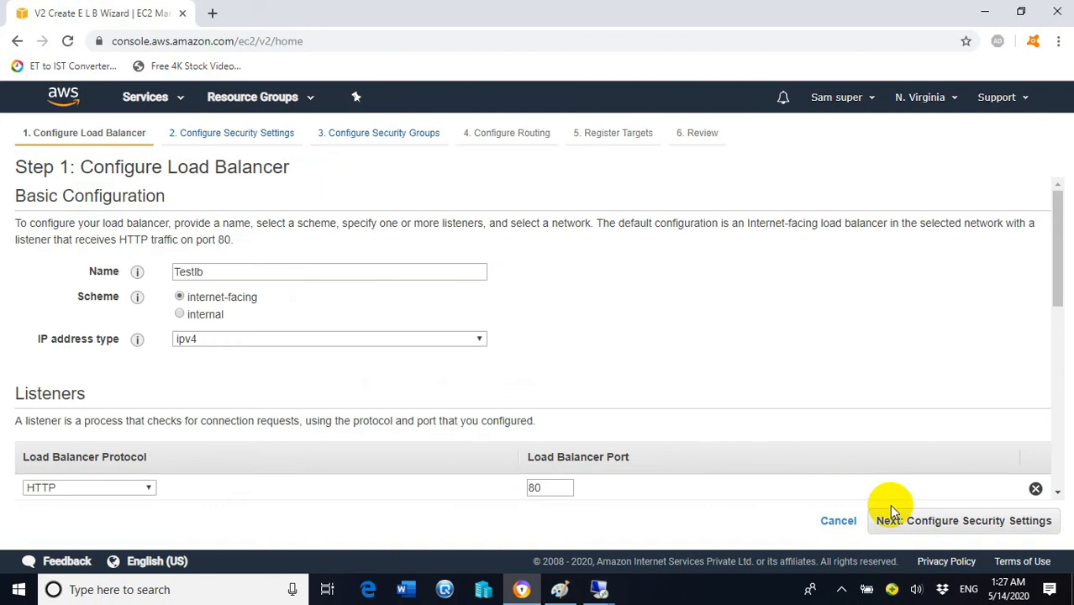
scroll(767, 448, down, 10)
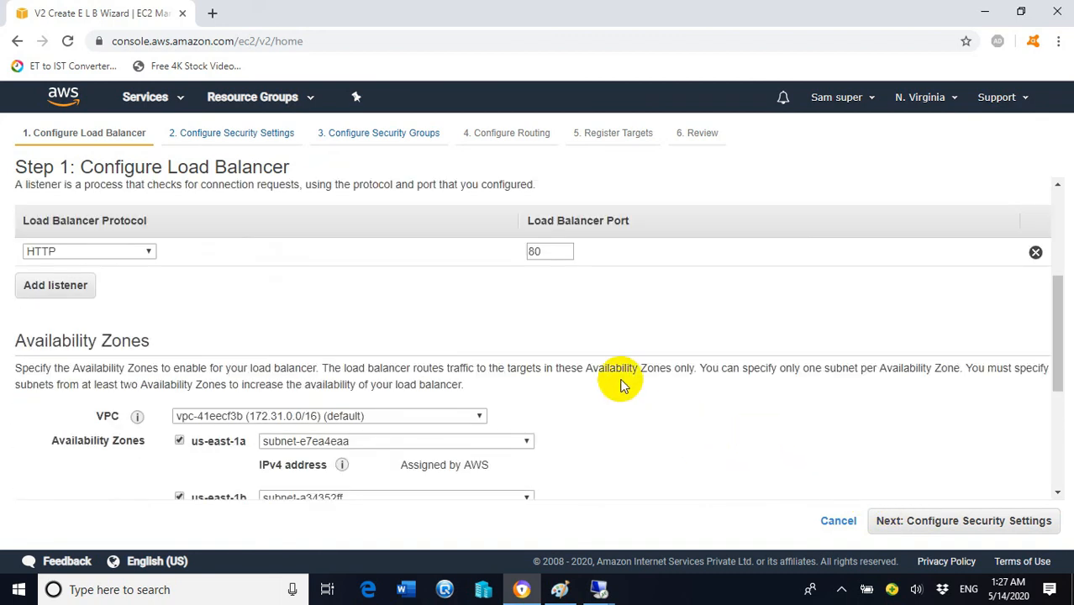
scroll(439, 319, up, 3)
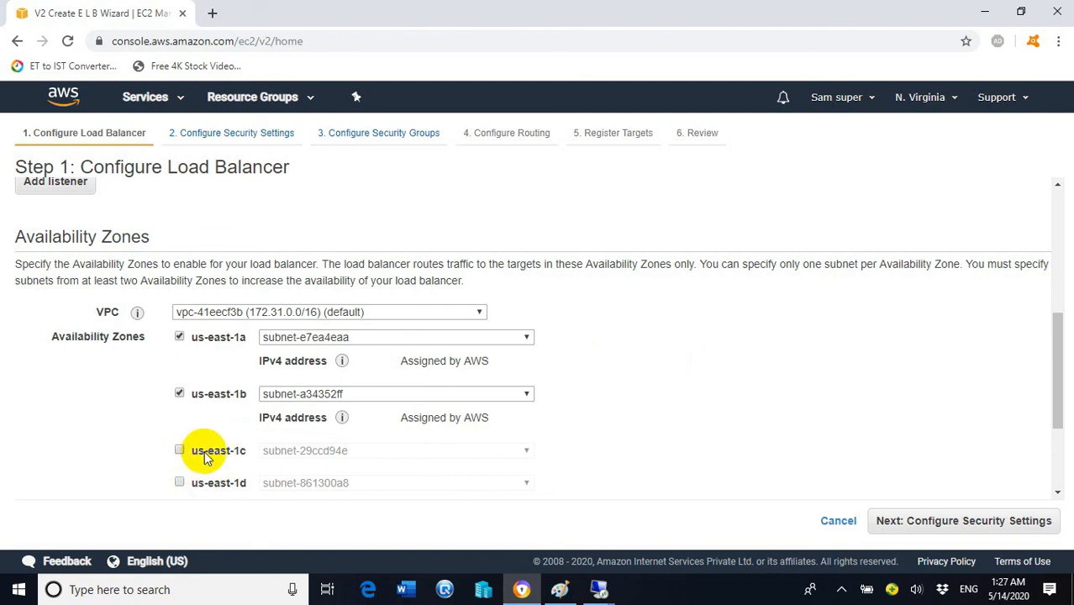
click(179, 337)
click(920, 530)
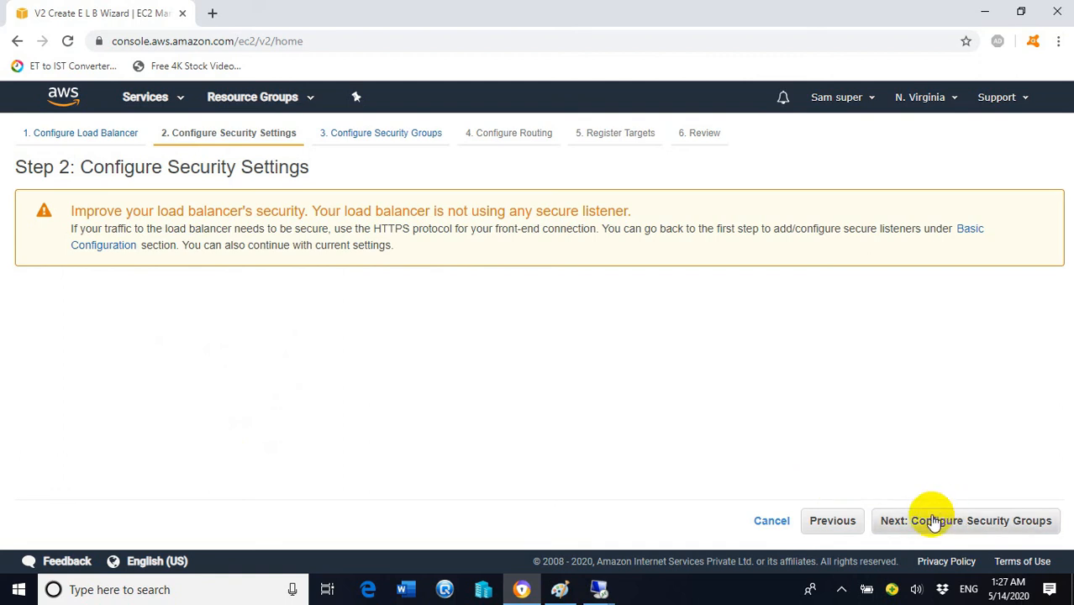
Step: Advance past the no-secure-listener warning to Step 3, where the default security group is chosen
click(920, 528)
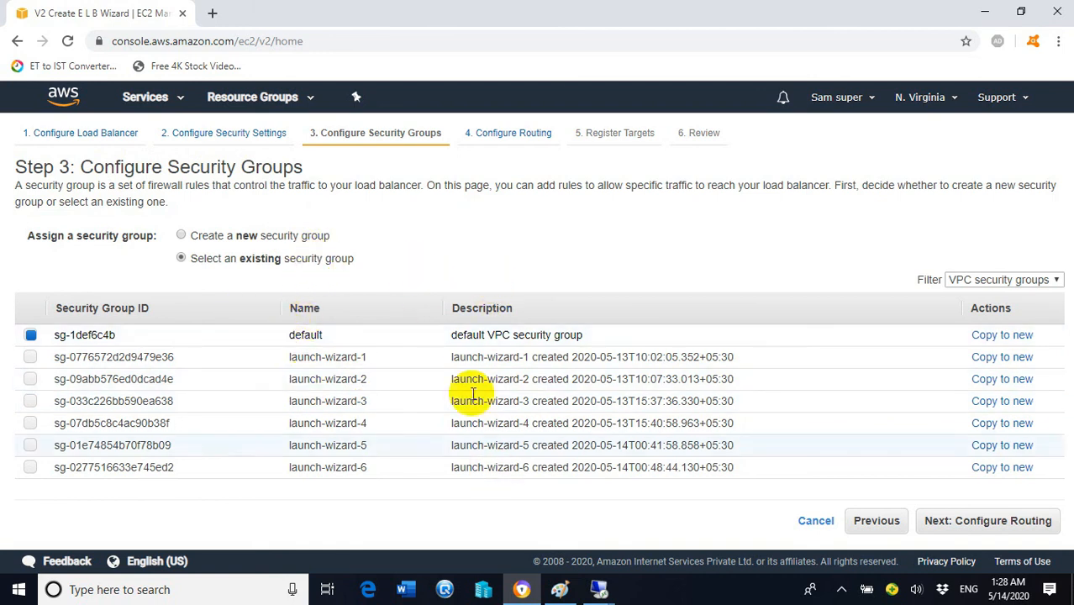
Step: Open the AWS console's EC2 service in a new browser tab
click(212, 12)
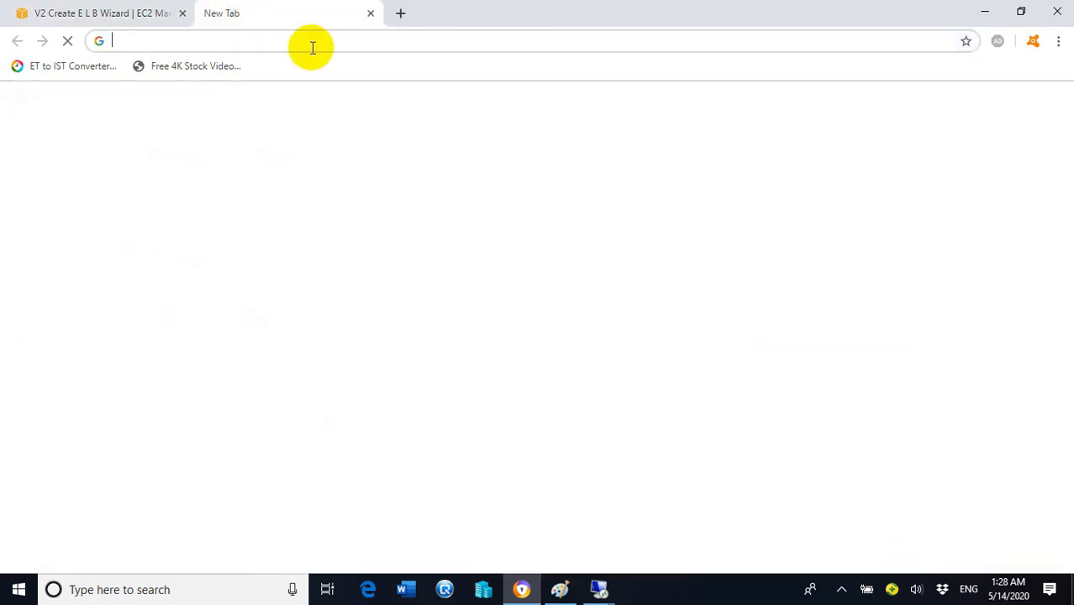
text(aws)
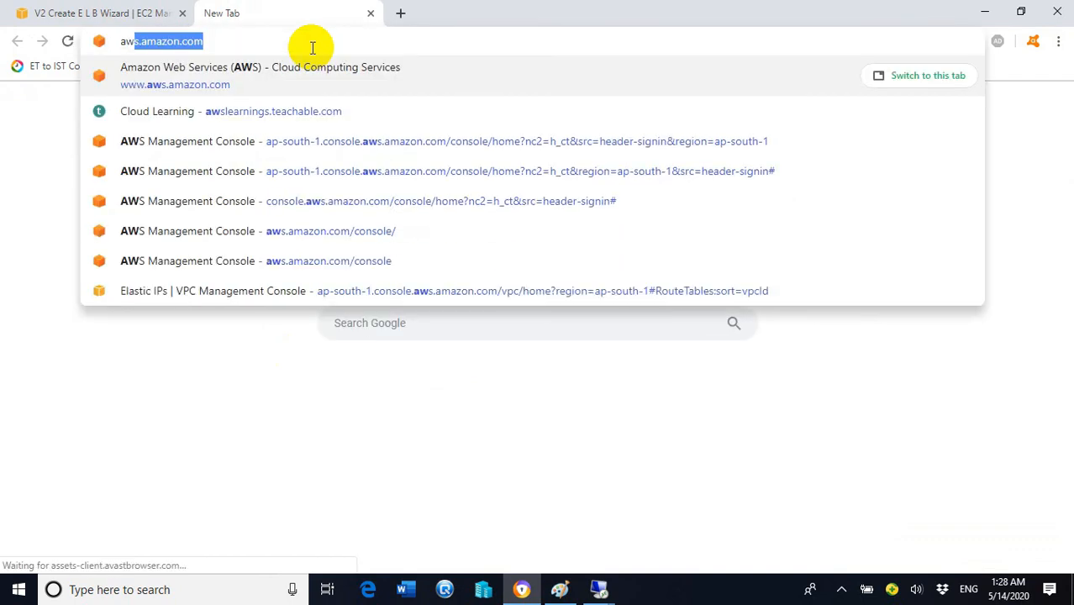
key(Return)
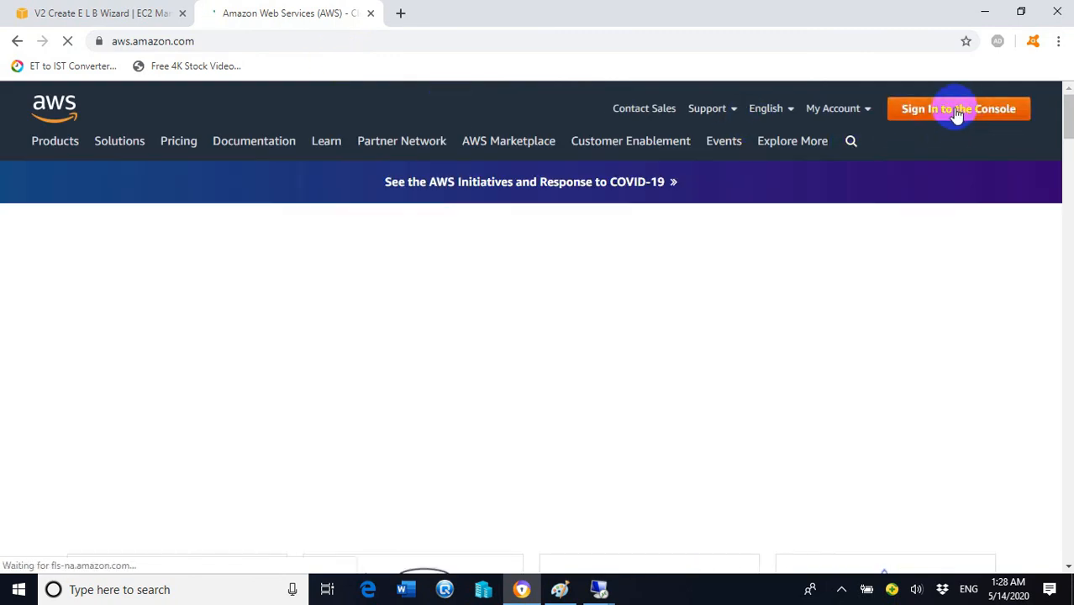
click(958, 111)
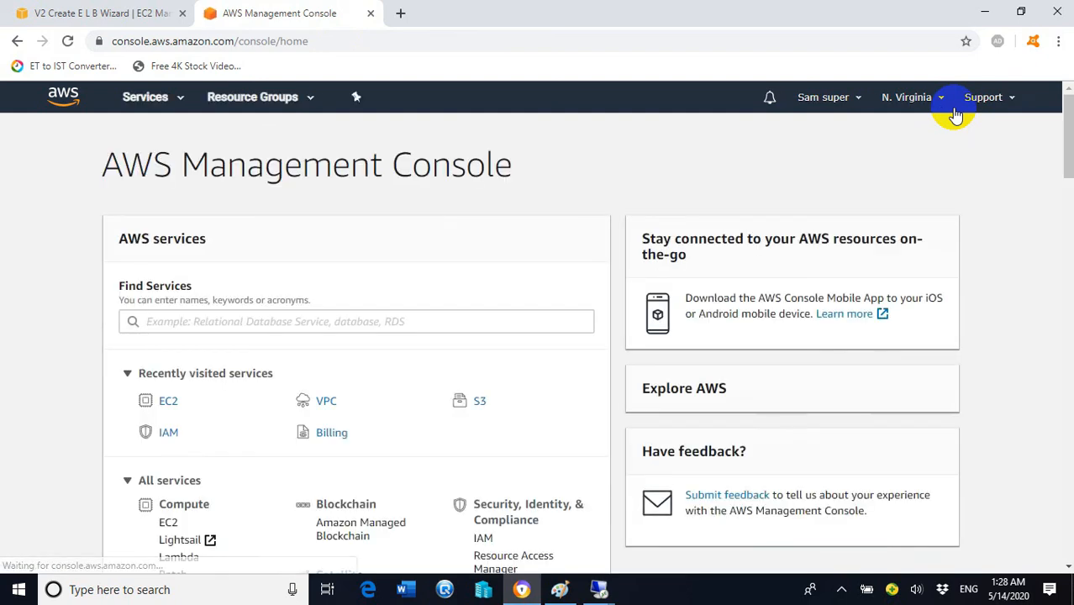
click(165, 407)
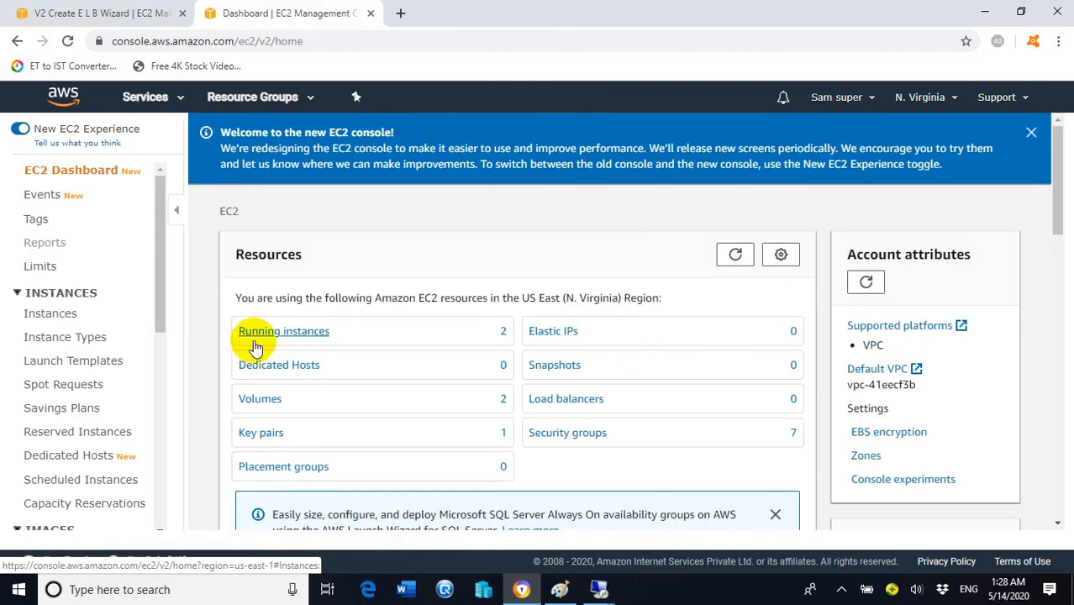
Step: Select Web Server 1 on the Instances page to reveal its security group launch-wizard-5
click(271, 334)
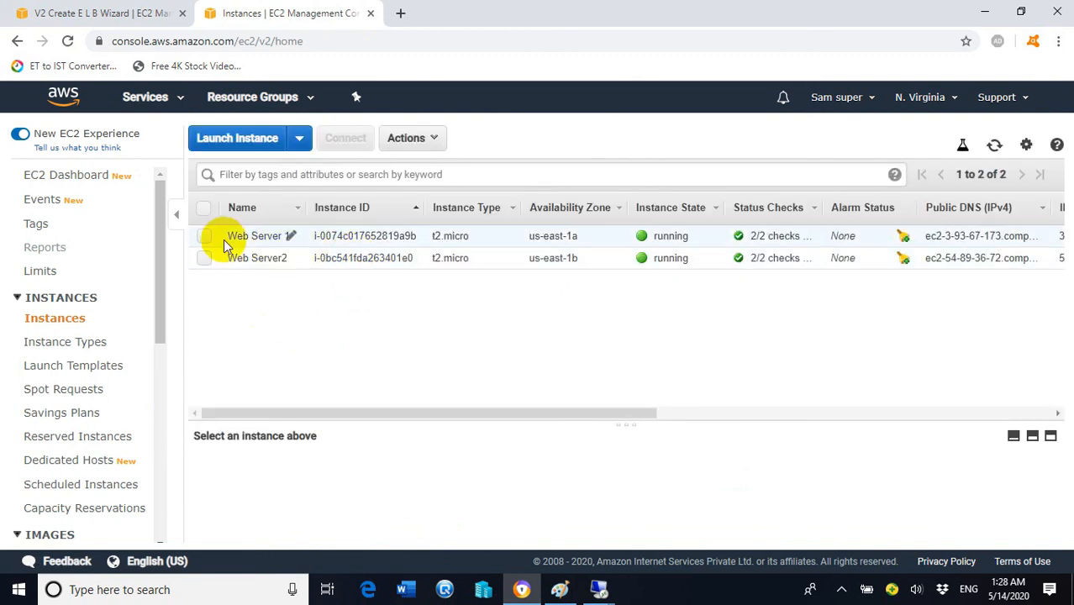
click(204, 236)
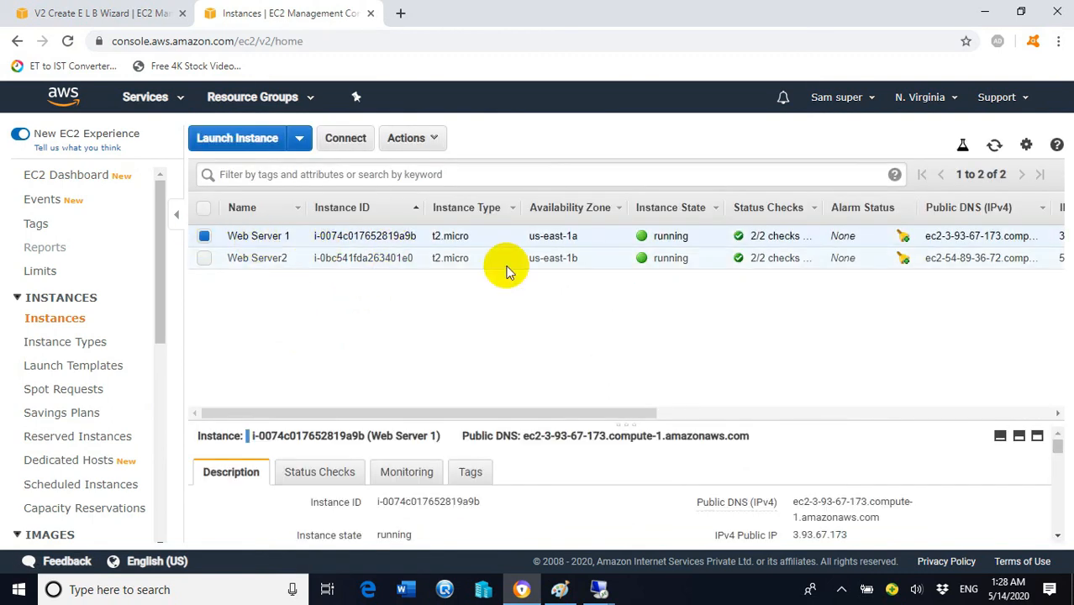
scroll(917, 455, down, 1)
scroll(916, 456, down, 1)
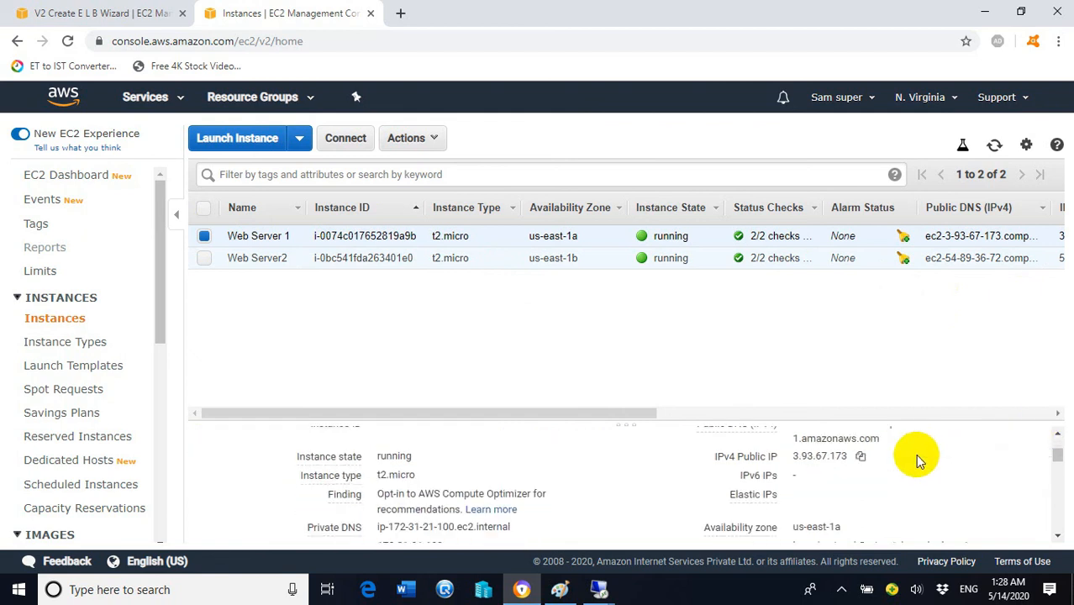
scroll(899, 453, down, 1)
mouse_move(741, 476)
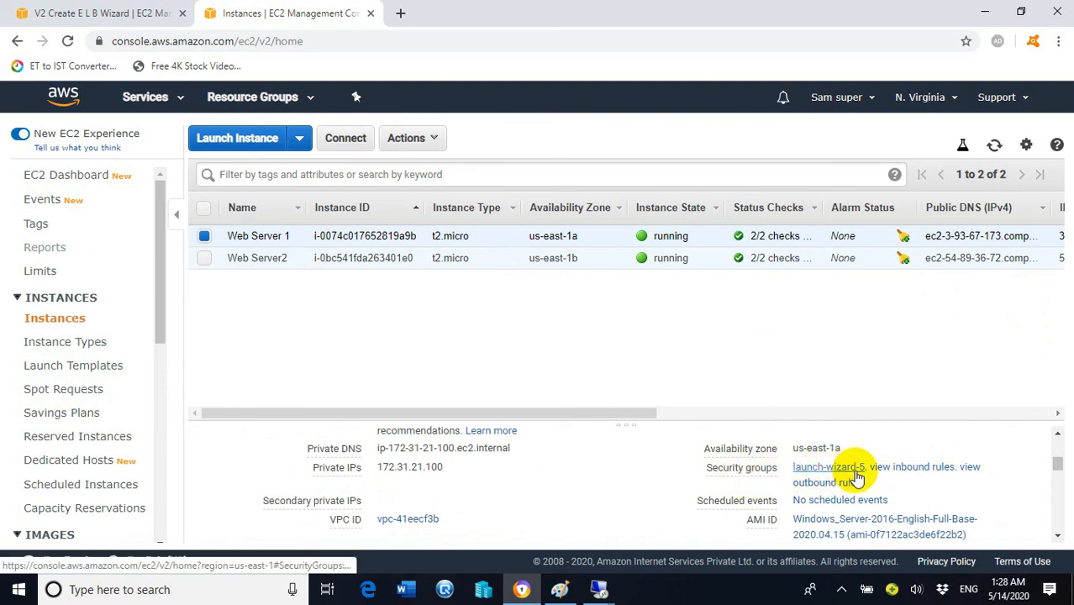
Step: Tick launch-wizard-5 in the wizard, then look up Web Server2's security group on Instances
click(86, 13)
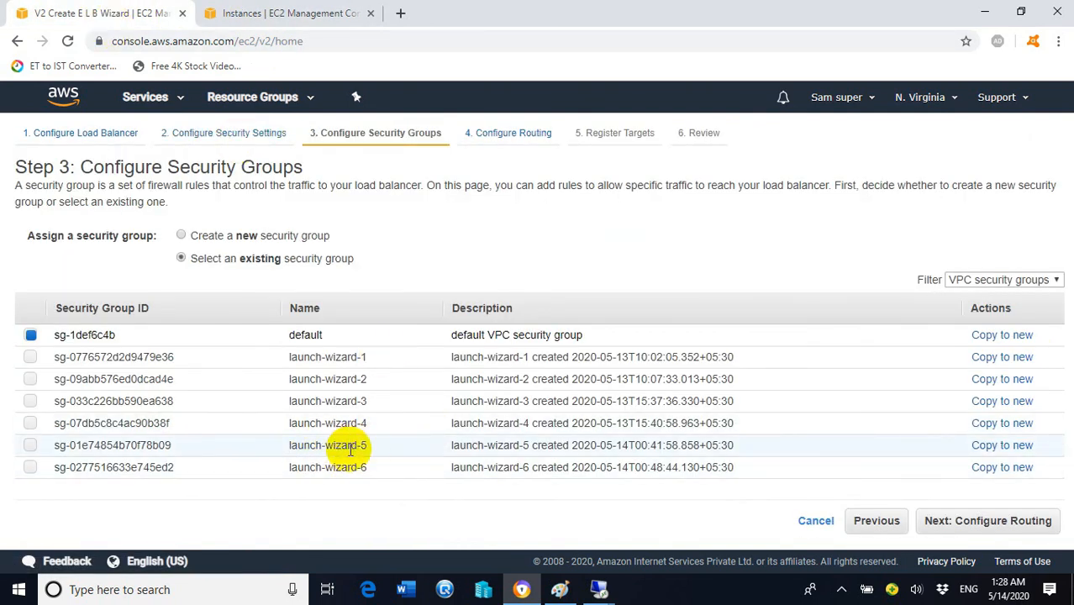
click(30, 445)
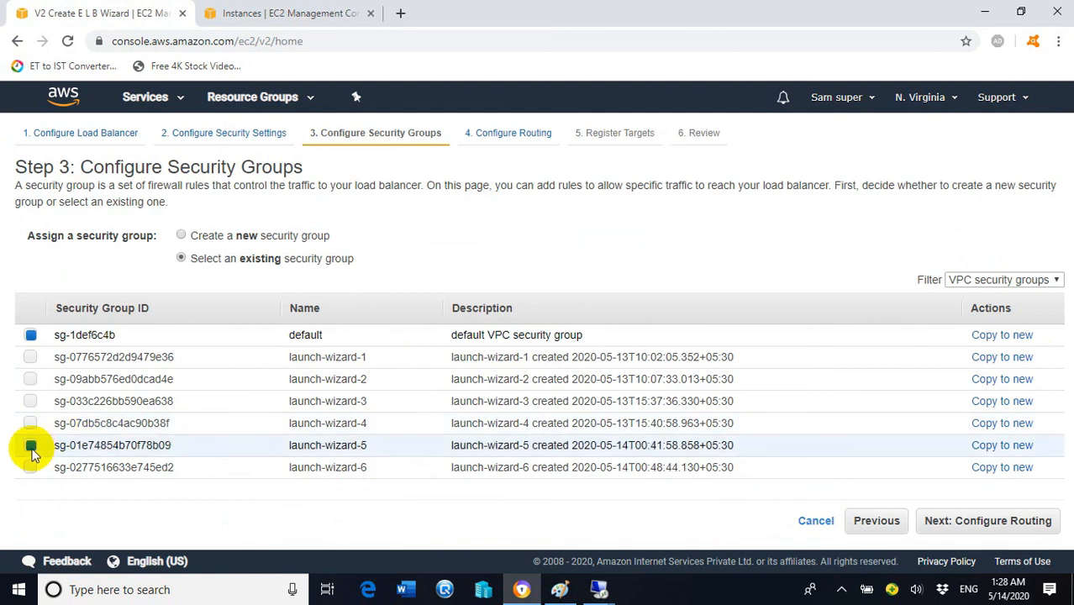
click(257, 11)
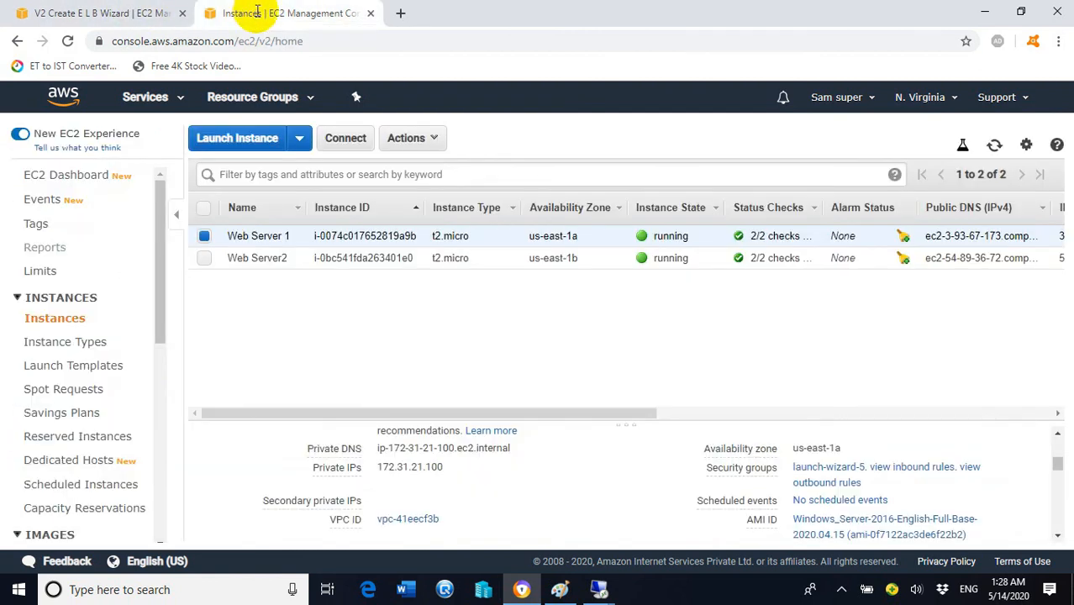
click(204, 236)
click(204, 258)
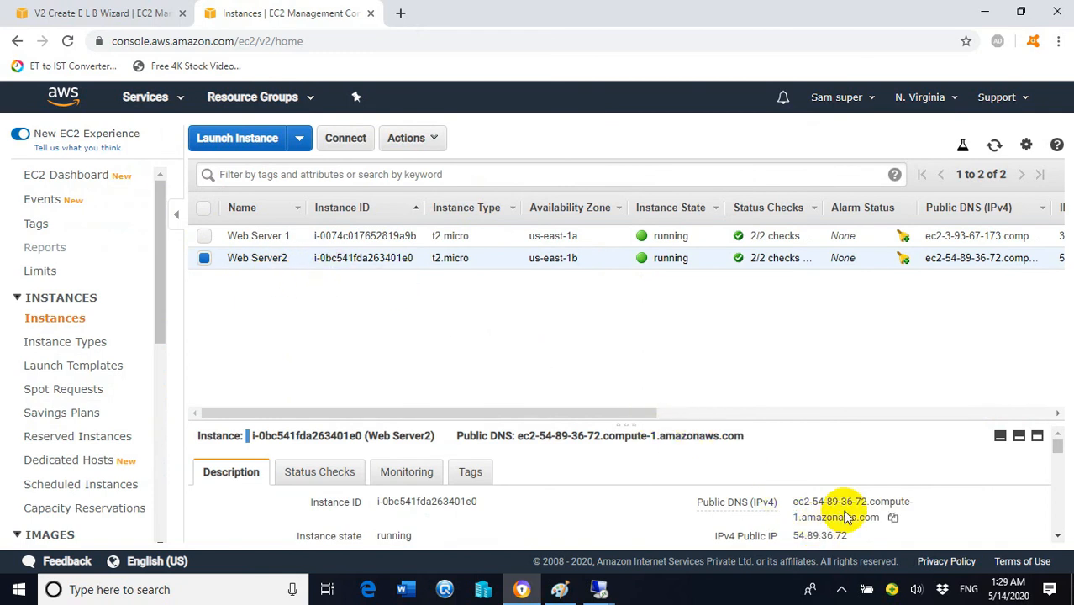
scroll(836, 509, down, 2)
scroll(828, 486, down, 2)
scroll(807, 463, up, 2)
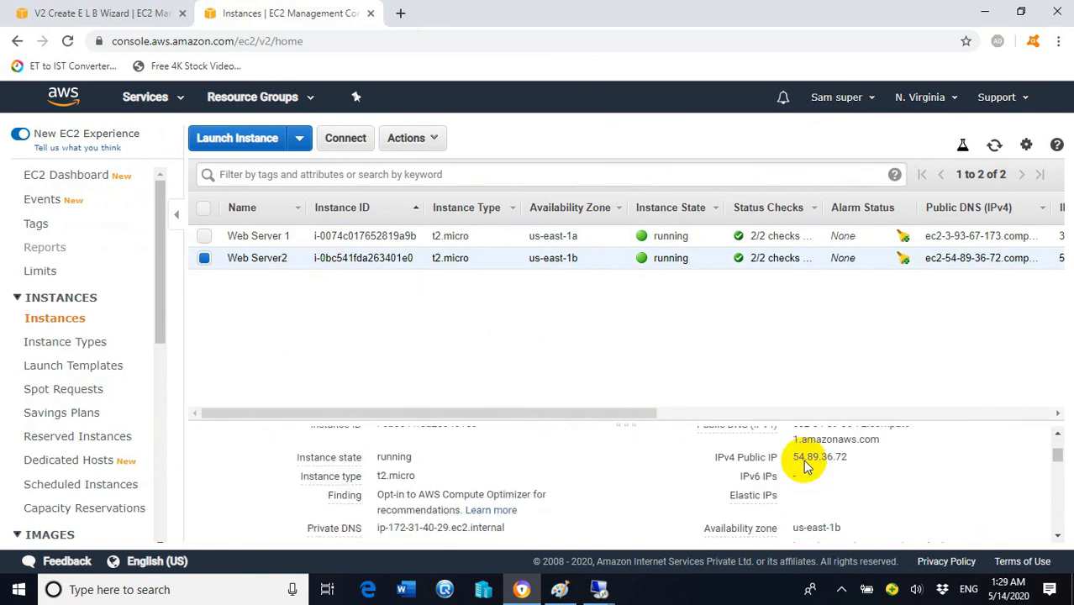
scroll(805, 465, down, 1)
scroll(805, 465, down, 5)
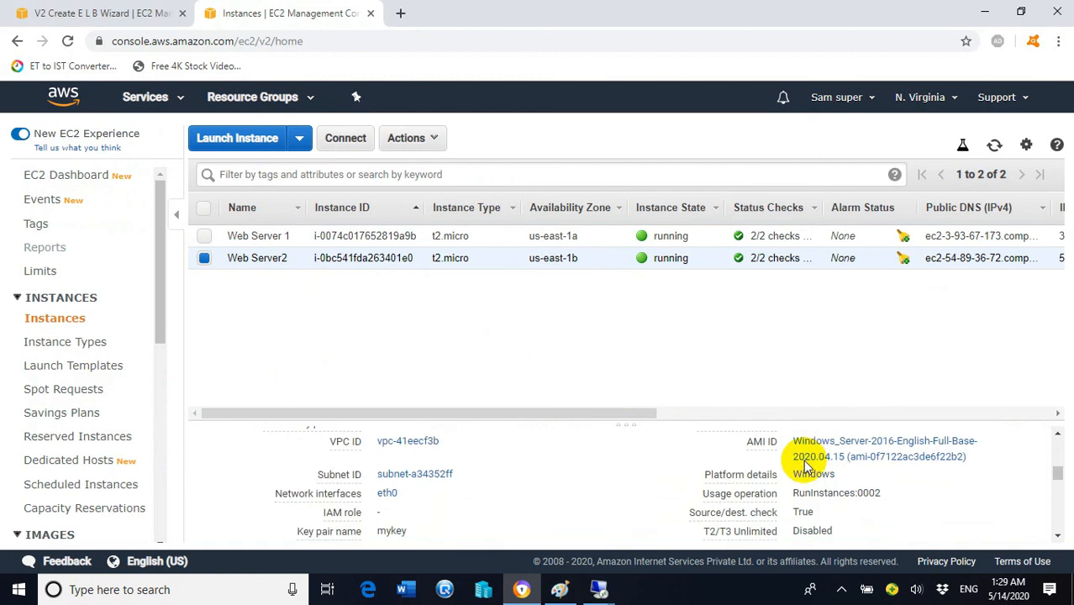
scroll(805, 465, down, 1)
scroll(805, 465, up, 4)
scroll(805, 464, down, 2)
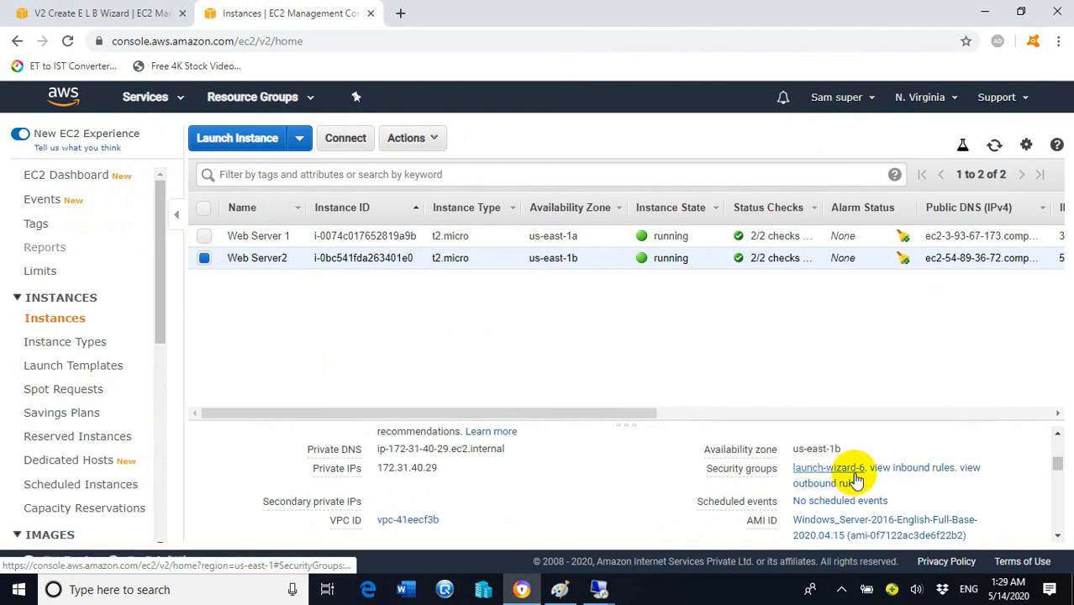
Step: Tick launch-wizard-6 as well and continue to Step 4: Configure Routing
click(79, 12)
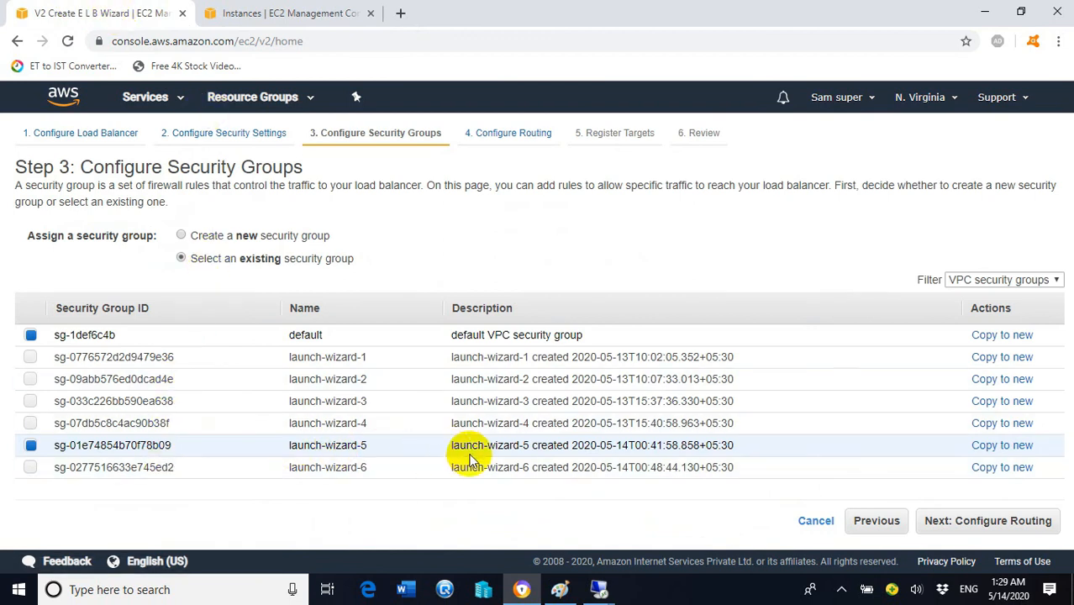
click(32, 468)
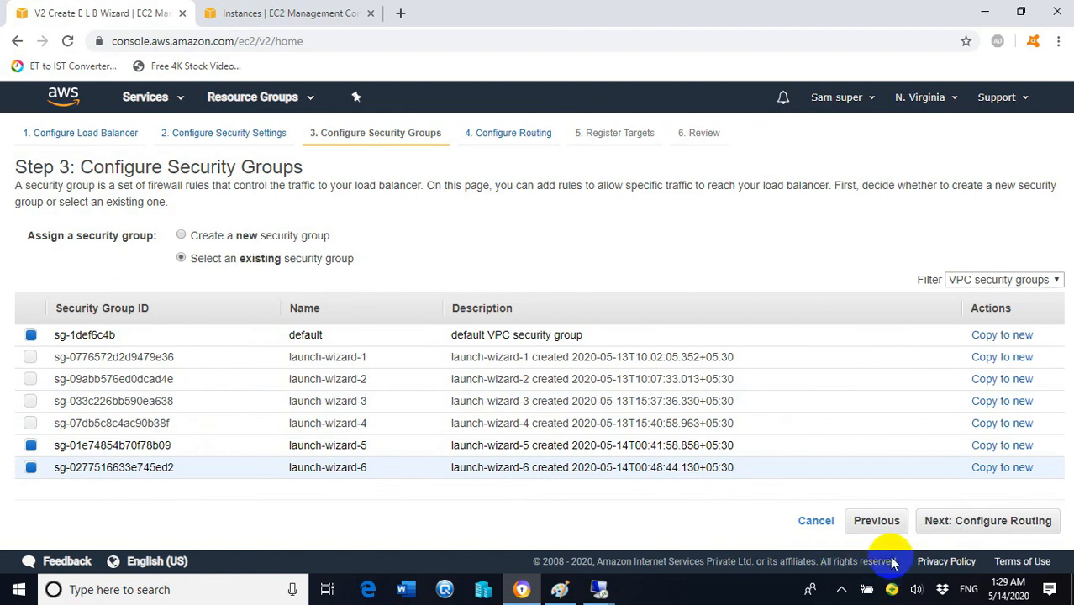
click(946, 523)
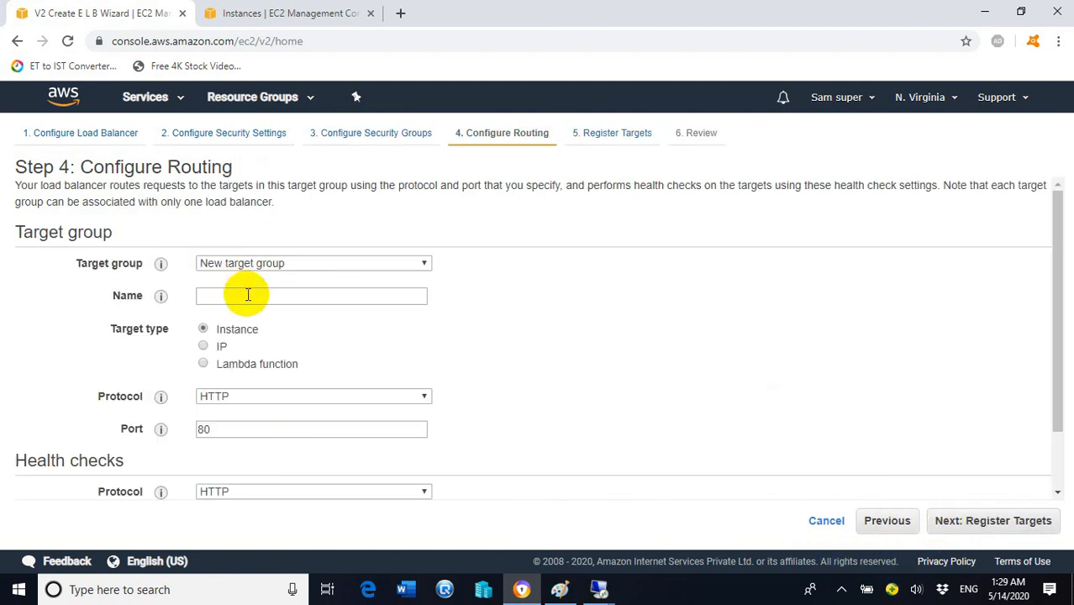
Step: Create new target group 'Testgroup' (instance, HTTP port 80) and continue to Register Targets
click(302, 267)
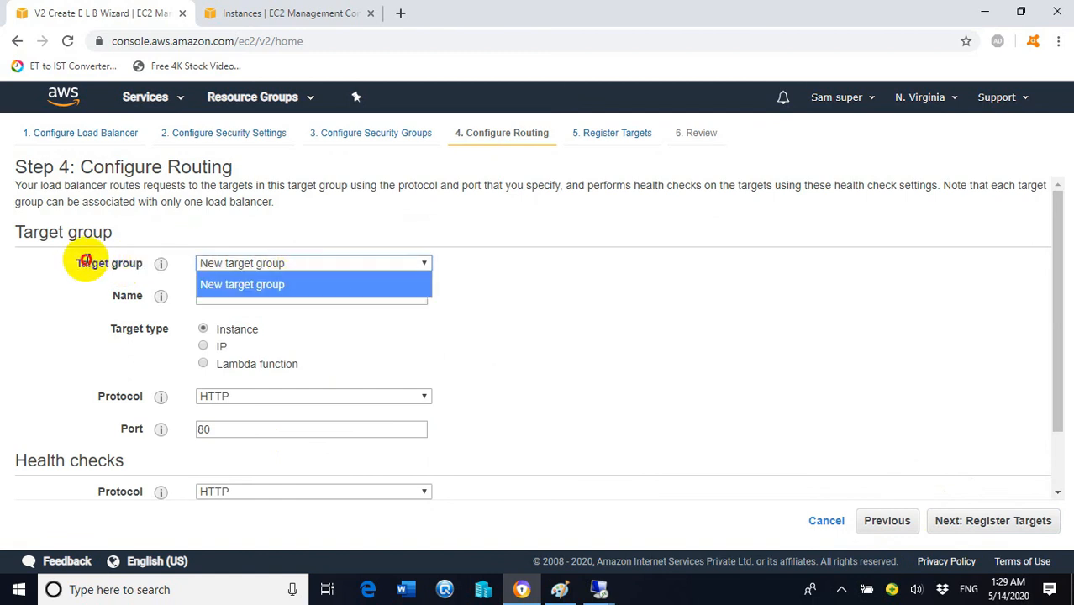
click(232, 307)
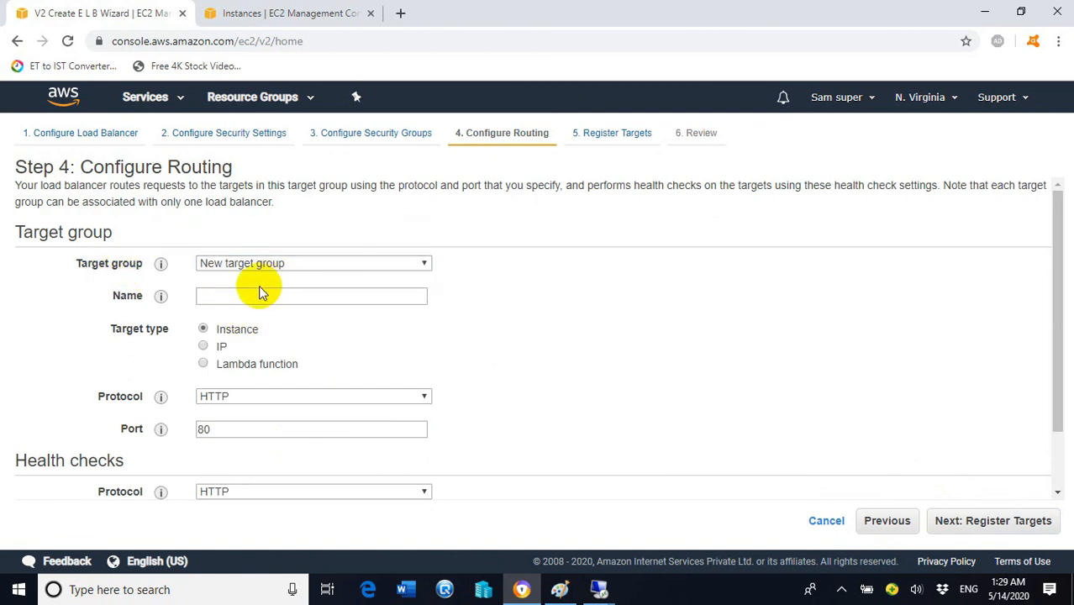
click(251, 295)
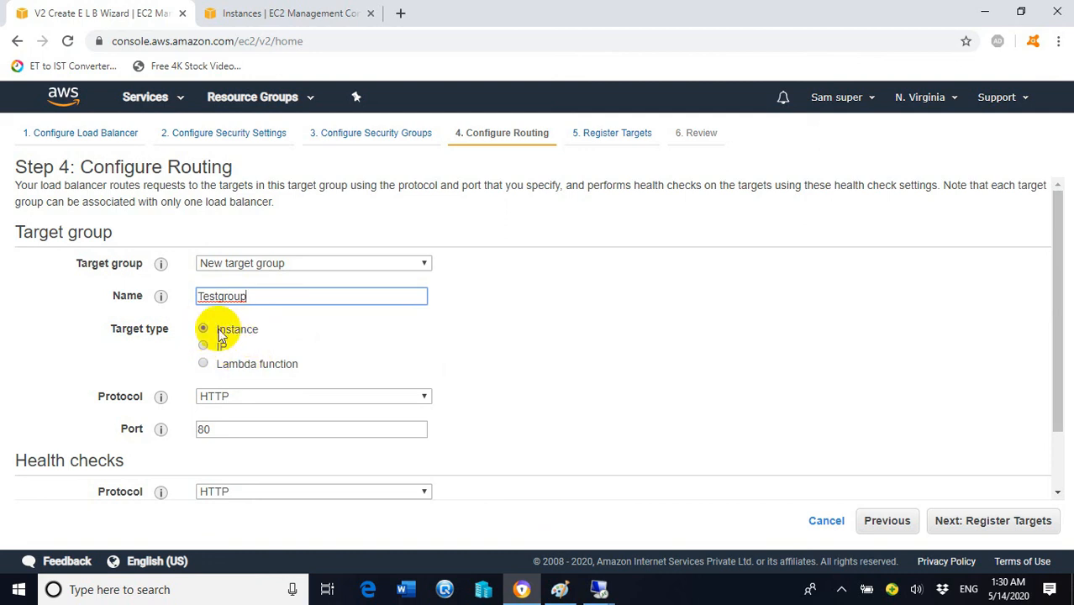
scroll(684, 323, down, 1)
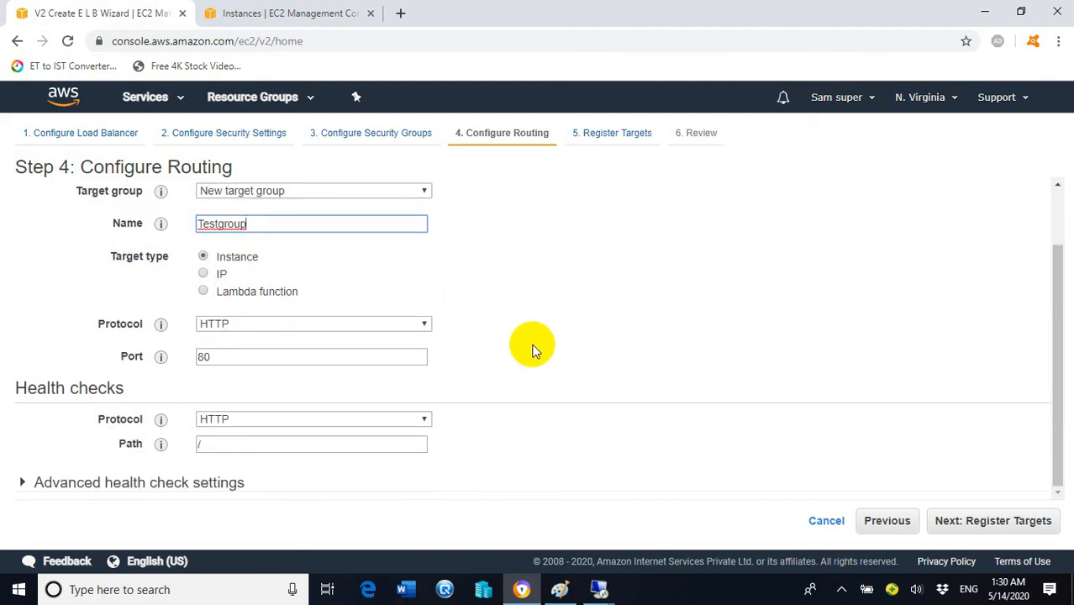
click(973, 522)
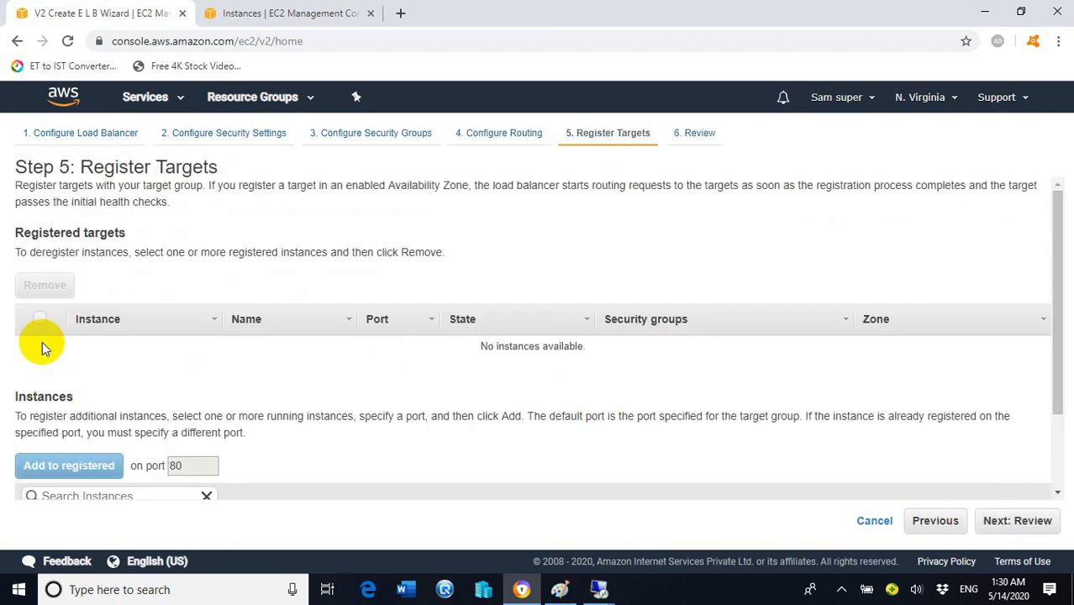
Step: Register Web Server2 and Web Server 1 on port 80, review, and create Testlb
scroll(107, 259, down, 1)
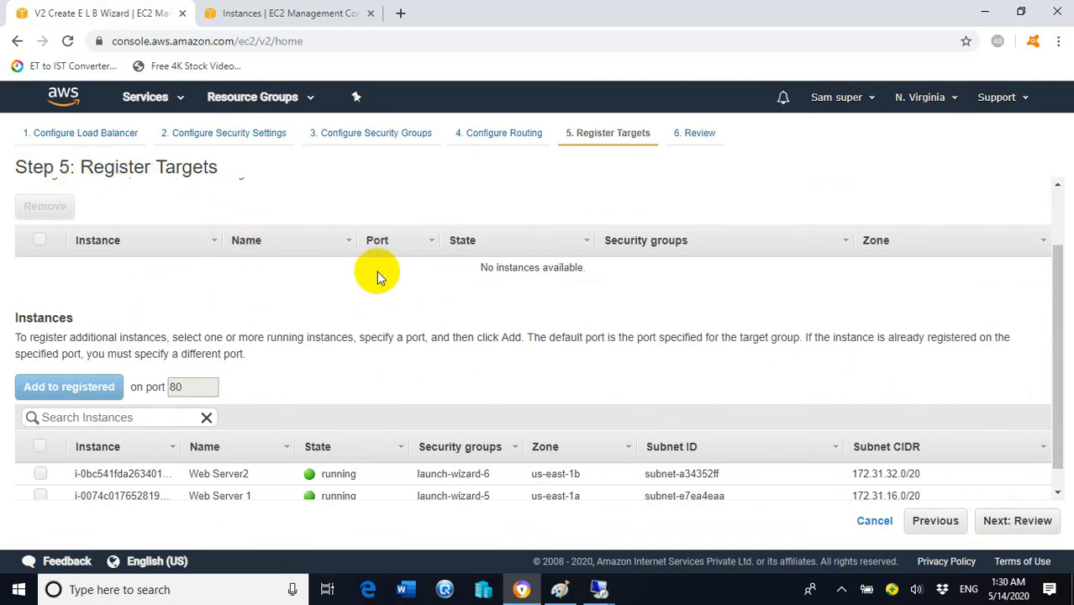
scroll(378, 267, down, 1)
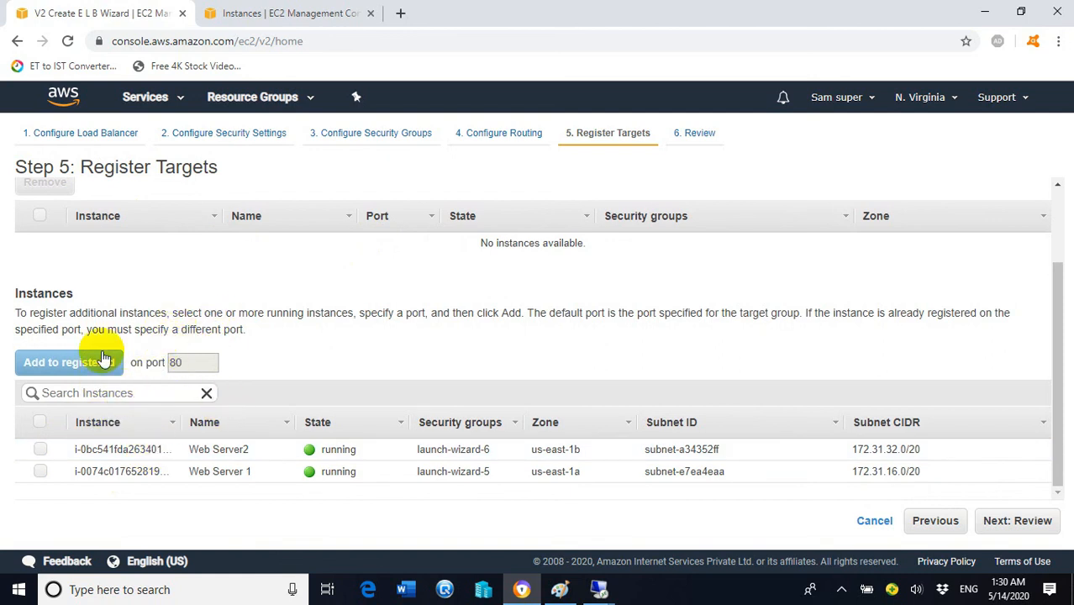
click(40, 451)
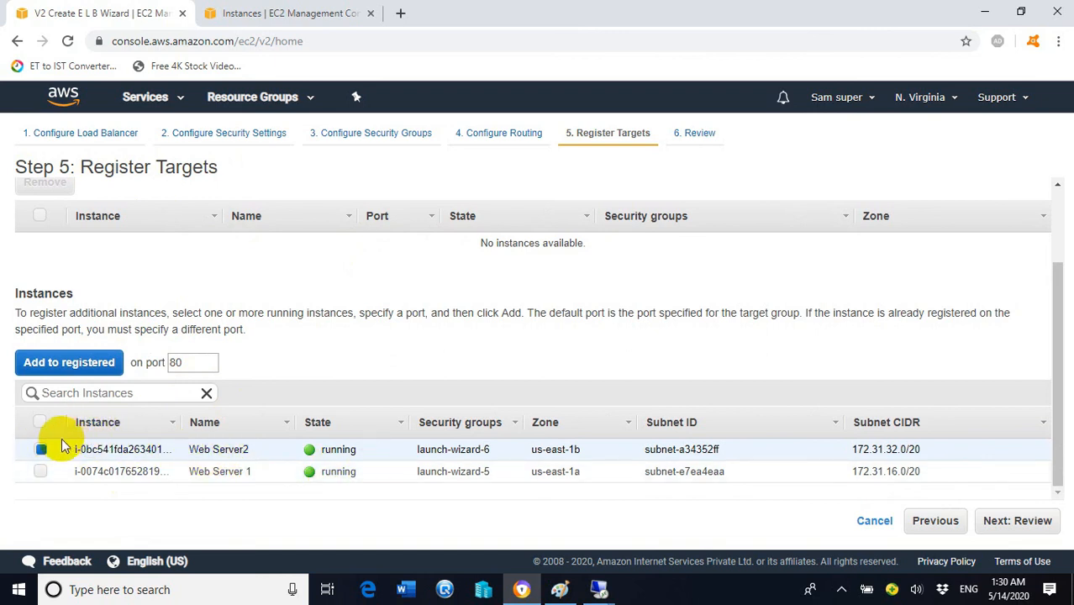
click(50, 370)
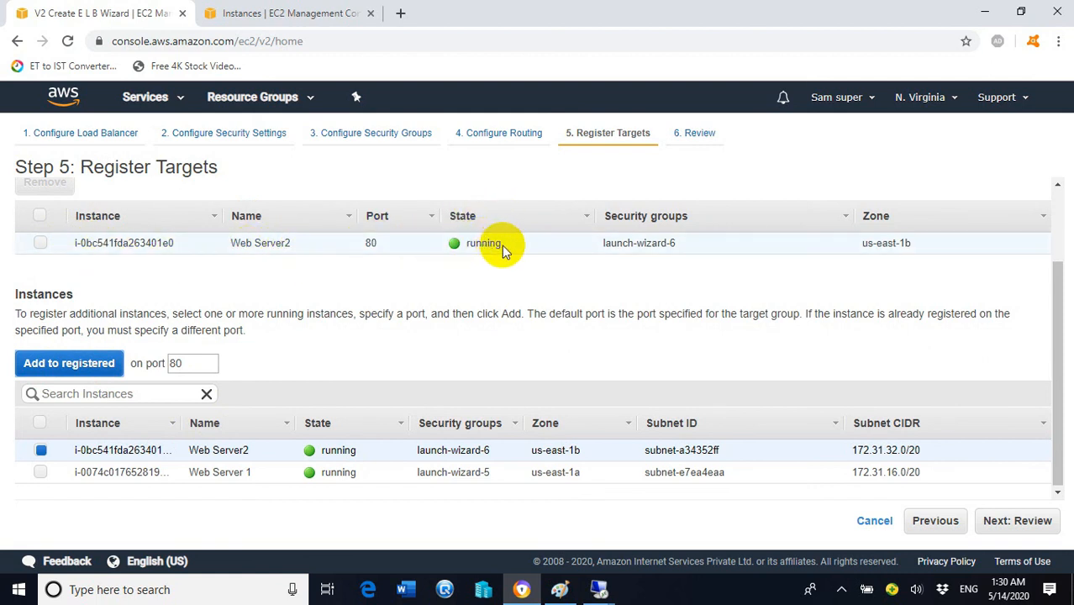
click(41, 450)
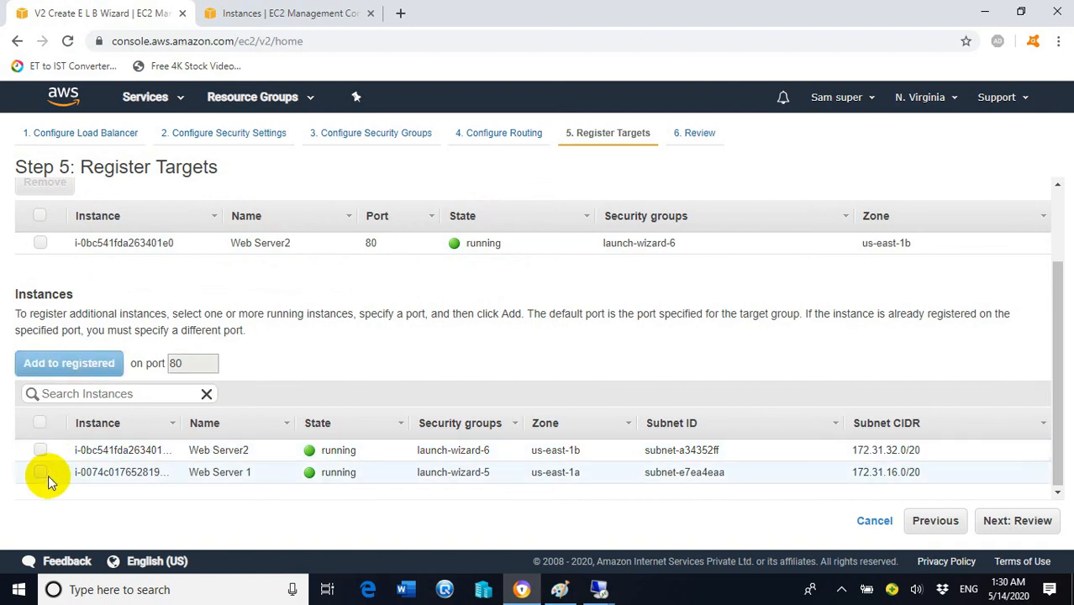
click(41, 473)
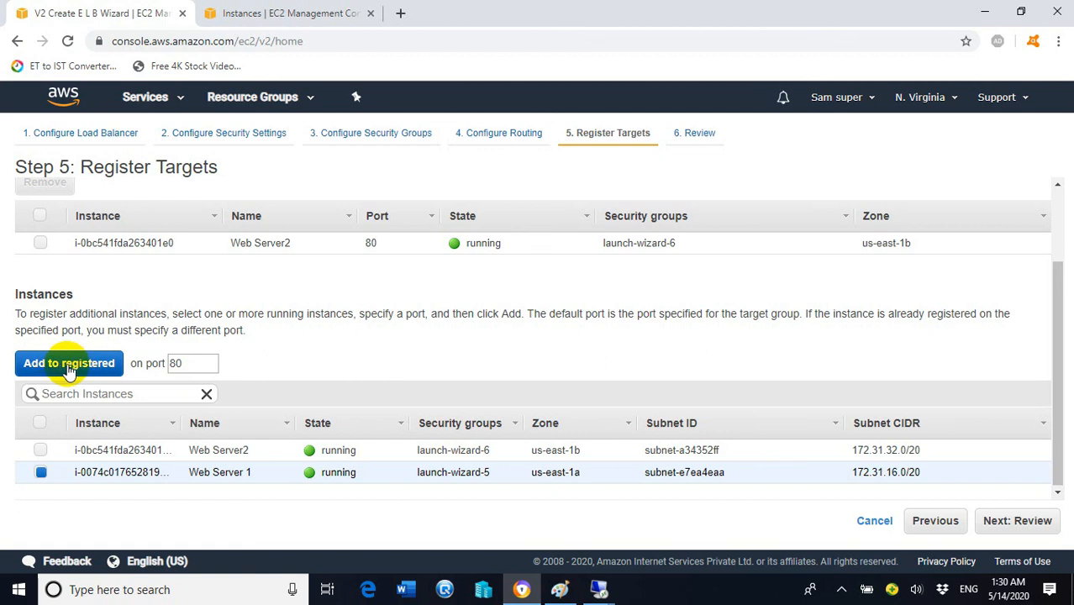
click(101, 364)
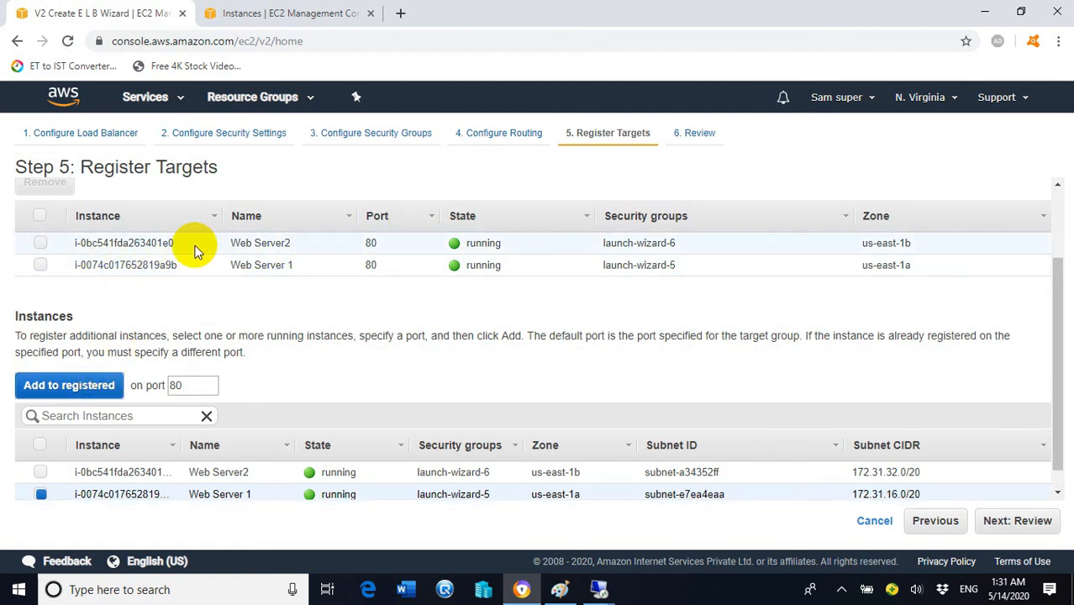
click(1018, 522)
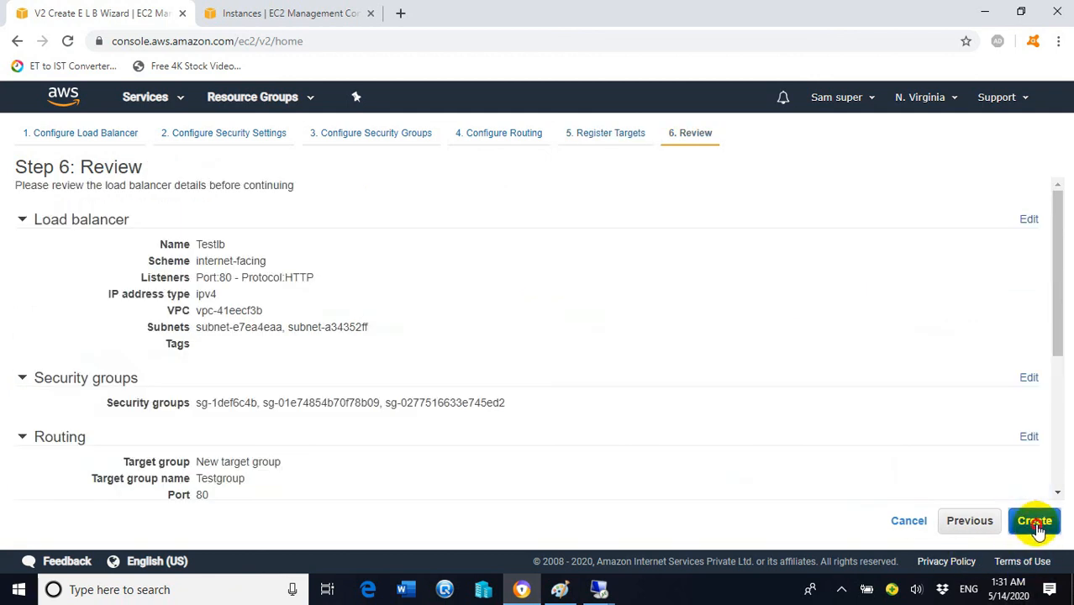
click(1036, 524)
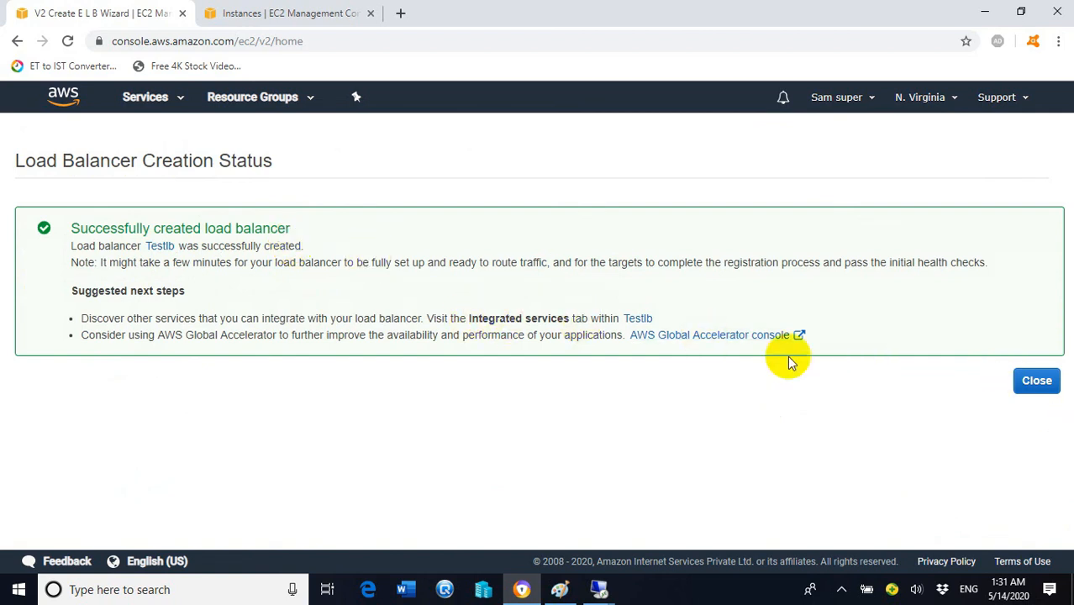
Step: Close the creation status and view Target Groups, showing Testgroup attached to Testlb
click(1037, 382)
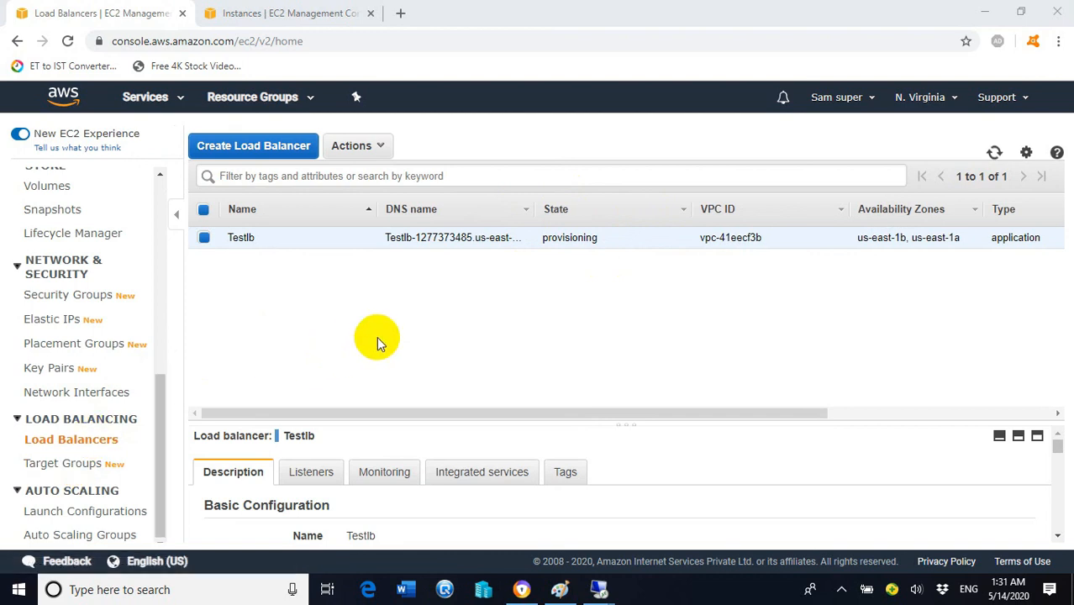
click(67, 471)
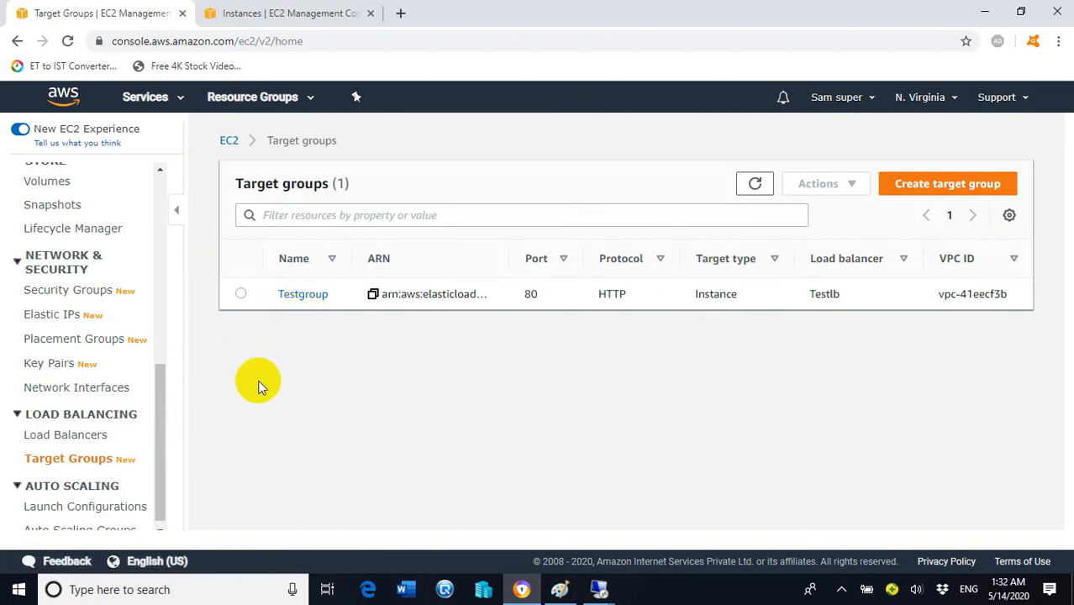
Step: Check Testgroup's registered targets until Web Server 1 and Web Server2 on port 80 both report healthy
click(304, 299)
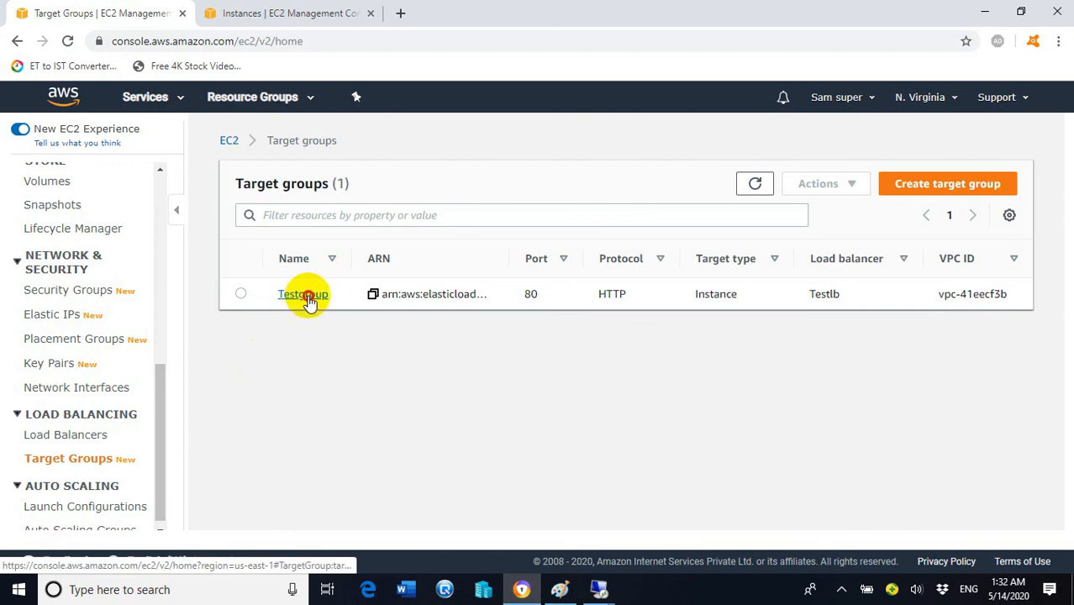
scroll(473, 328, down, 2)
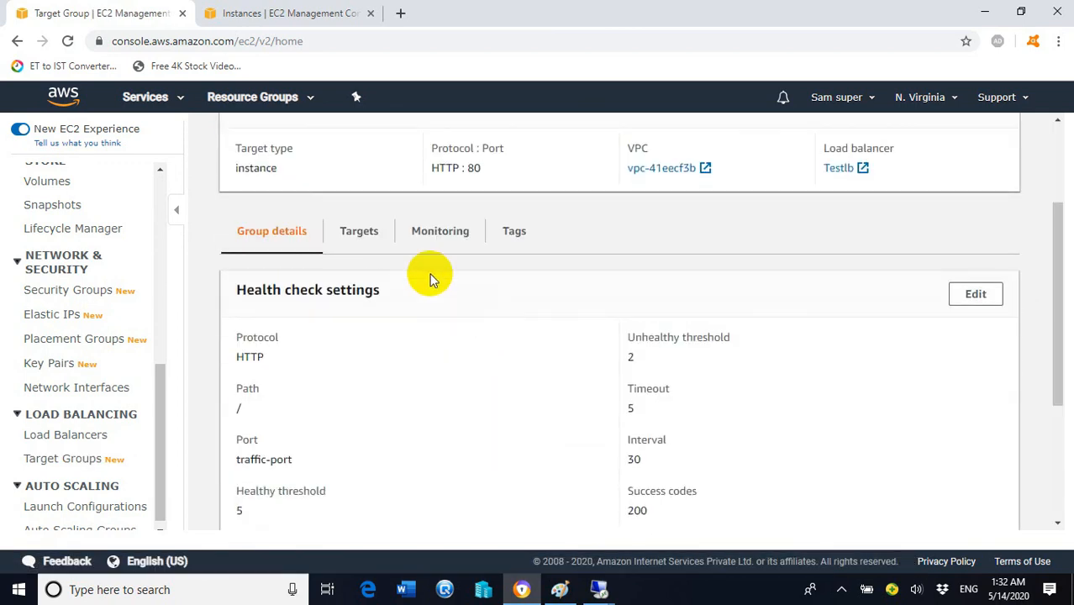
click(373, 239)
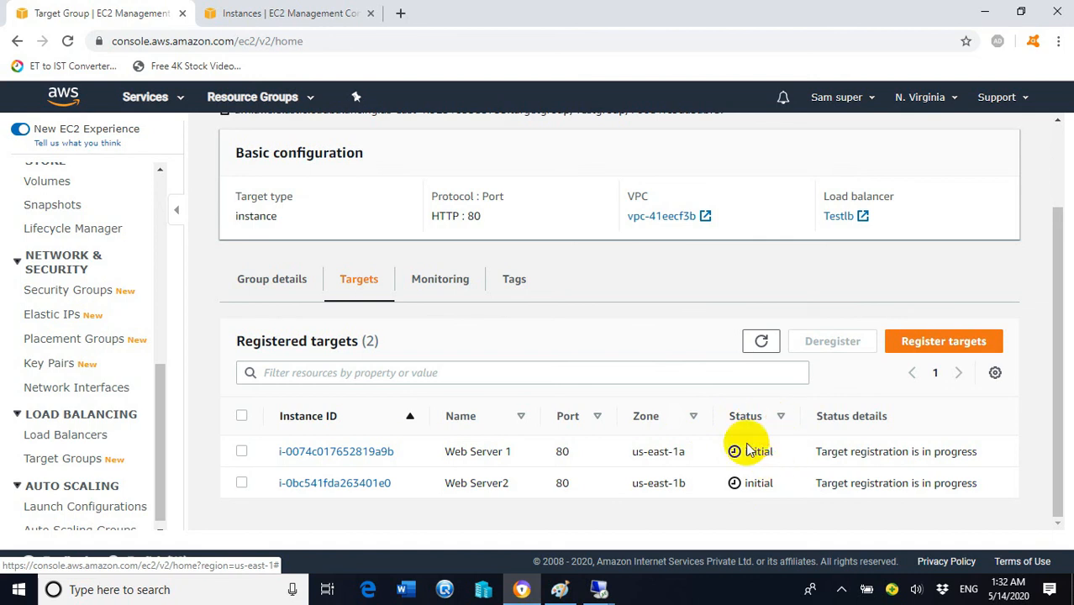
scroll(751, 436, up, 2)
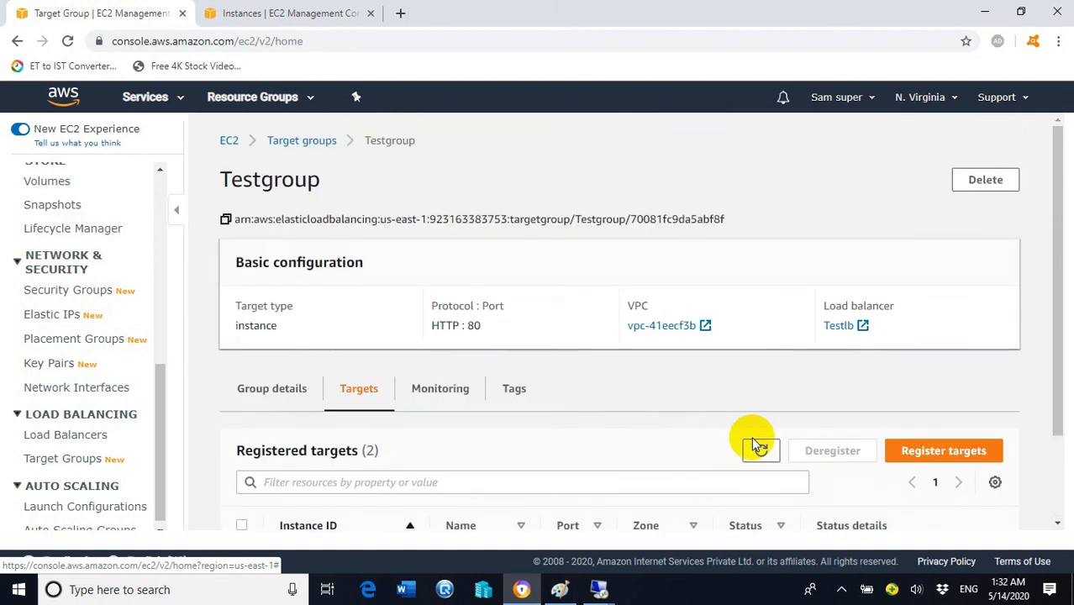
scroll(404, 353, down, 2)
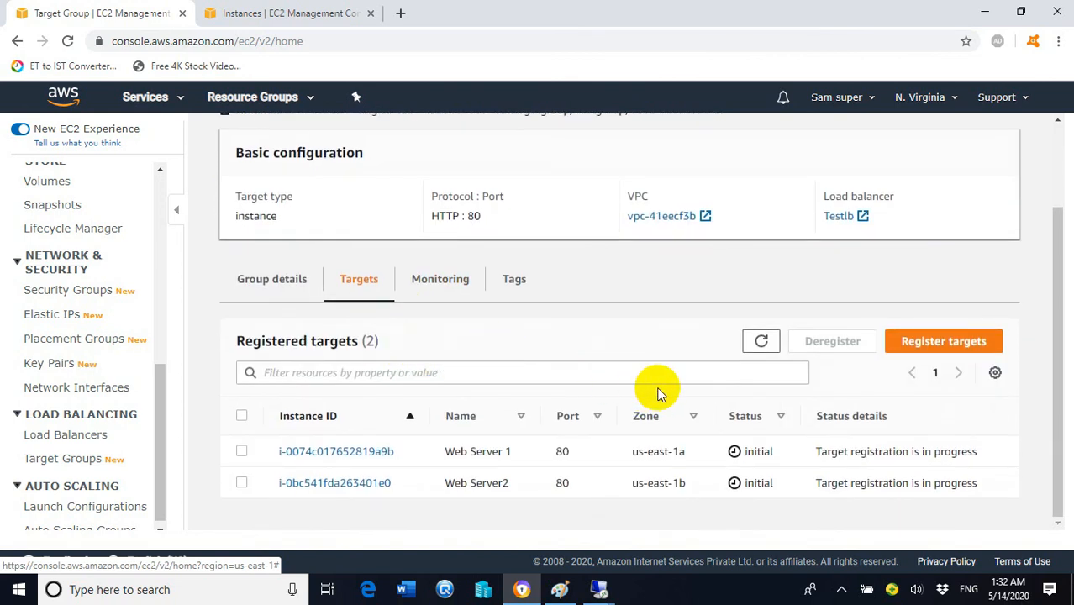
scroll(659, 391, up, 2)
scroll(665, 378, down, 2)
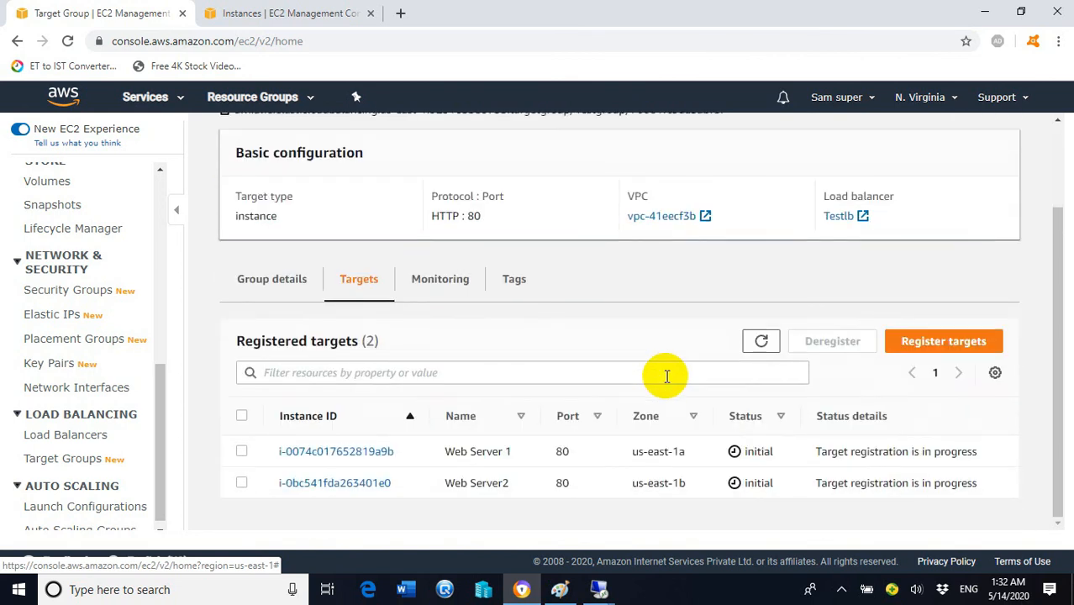
click(284, 281)
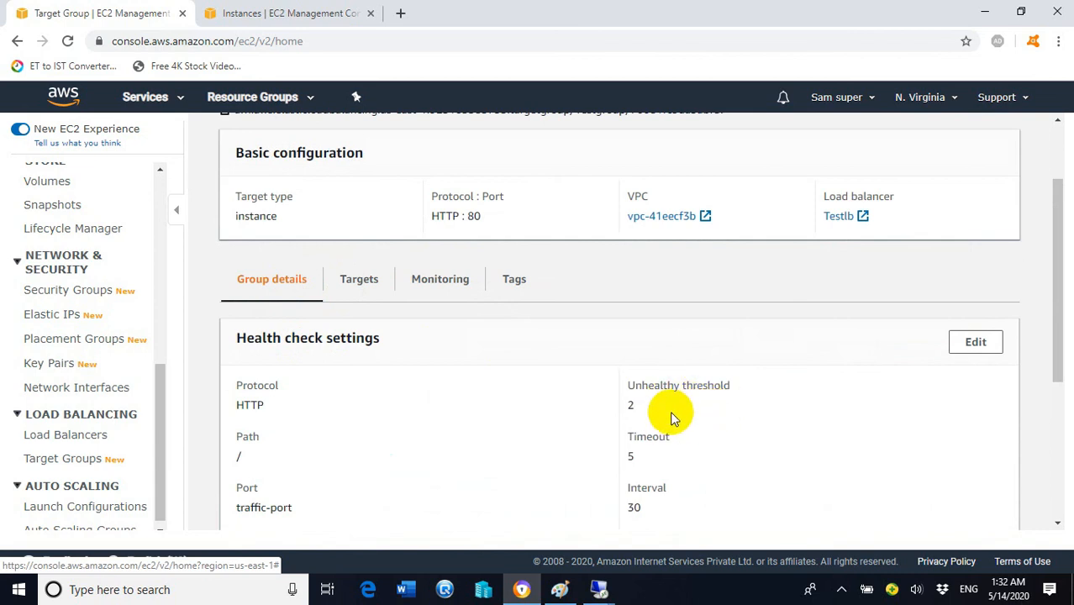
click(353, 281)
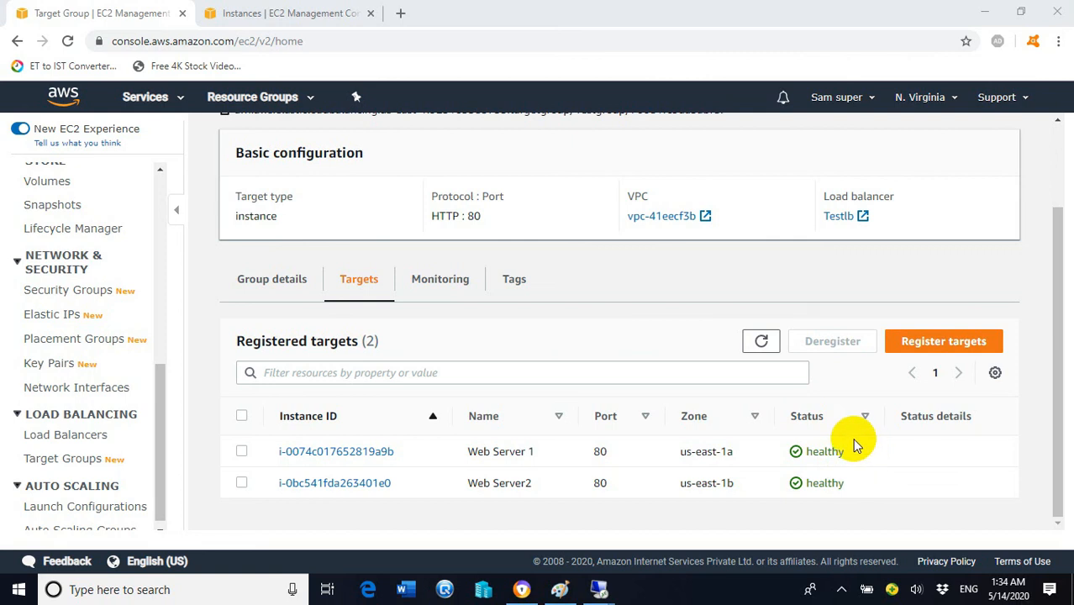
Step: Reload Testgroup's Group details and review the HTTP health check settings (unhealthy threshold 2) and attributes
scroll(547, 439, up, 1)
scroll(547, 438, up, 2)
click(276, 391)
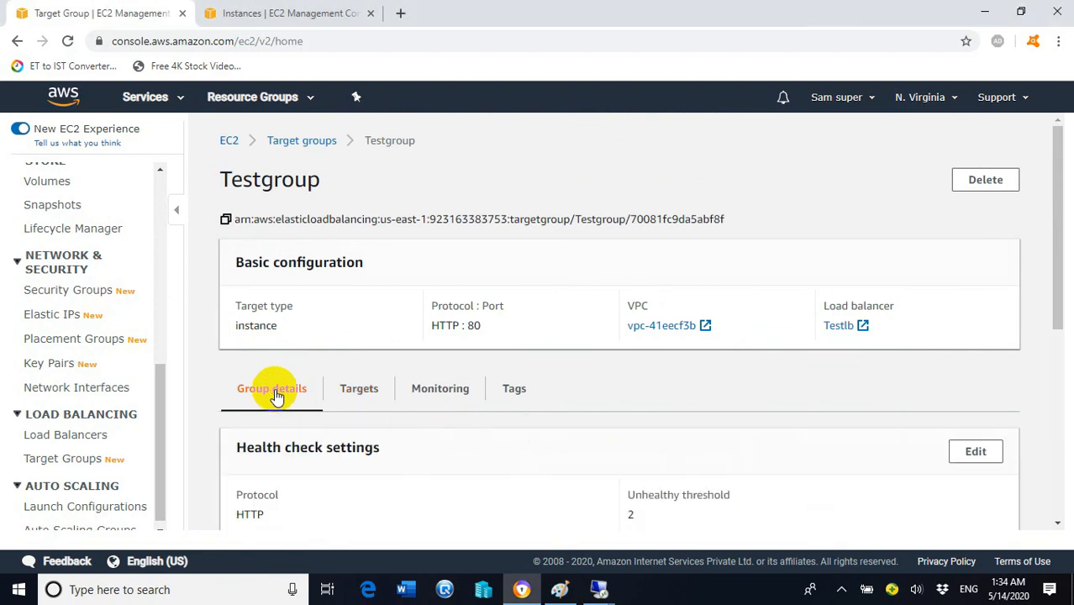
scroll(768, 360, down, 2)
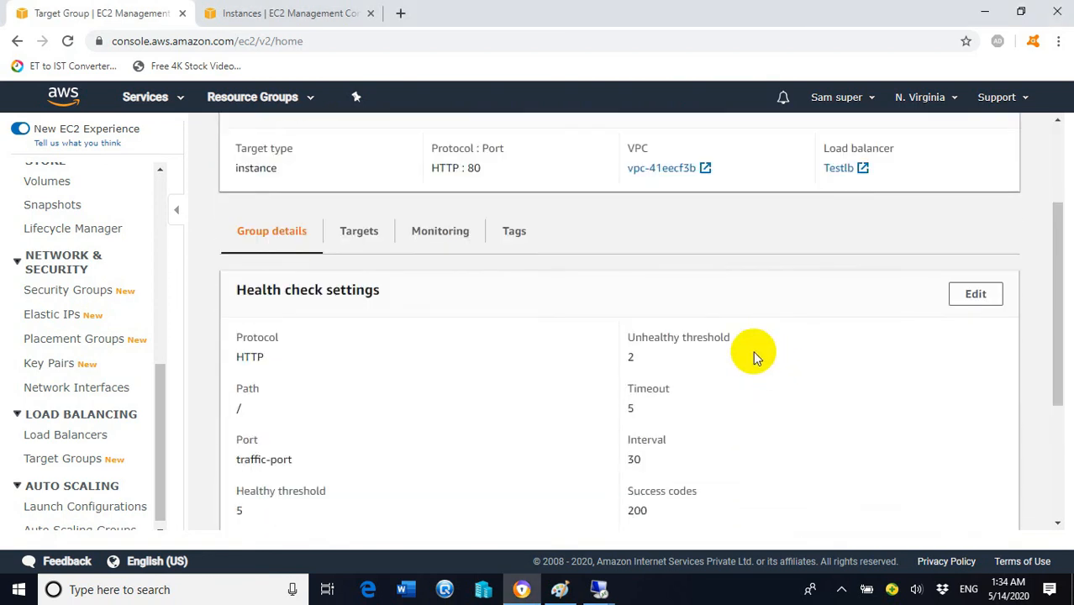
click(70, 43)
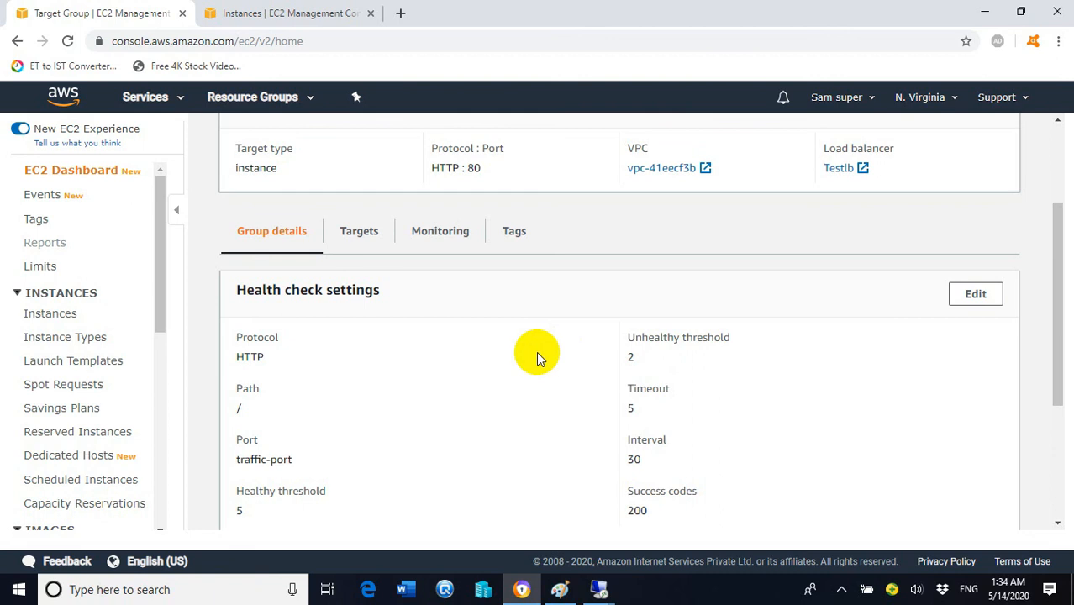
scroll(401, 370, down, 3)
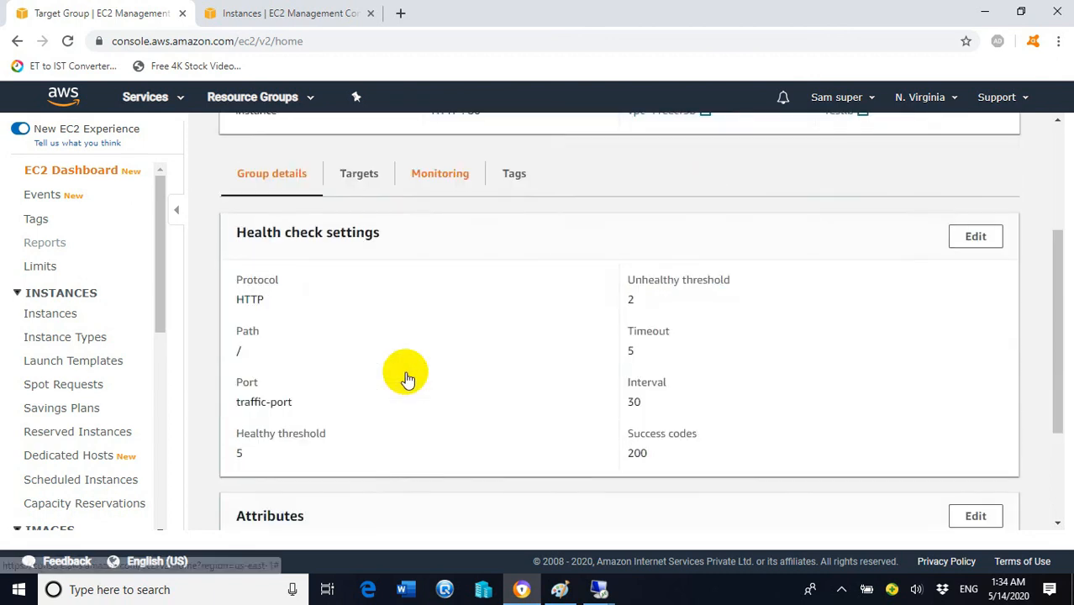
scroll(563, 366, up, 5)
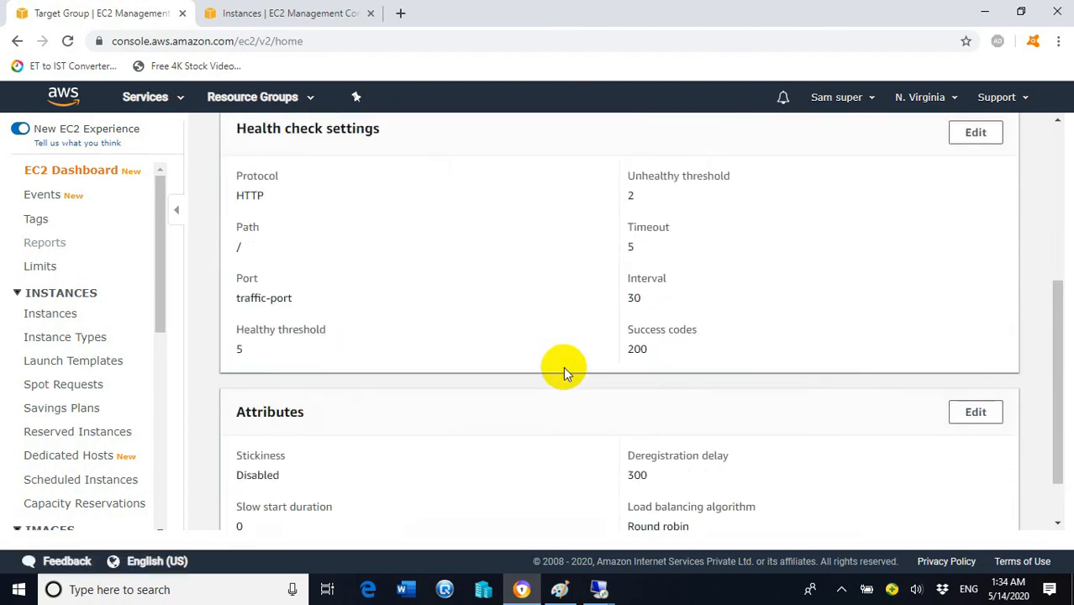
drag(153, 276, 180, 511)
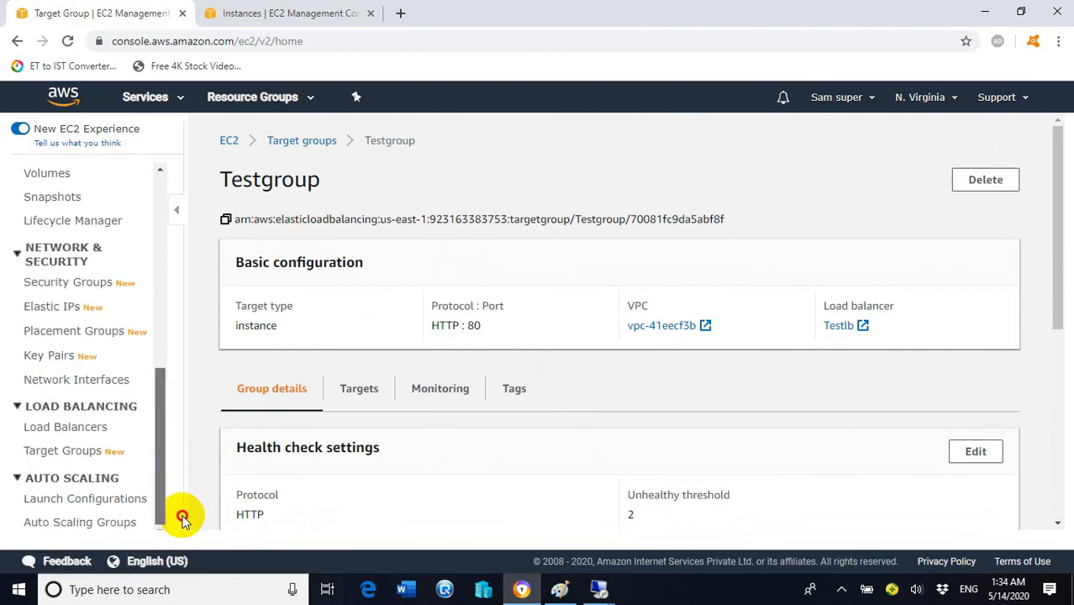
Step: Confirm Testlb is active in the Load Balancers list and copy its DNS name
click(67, 435)
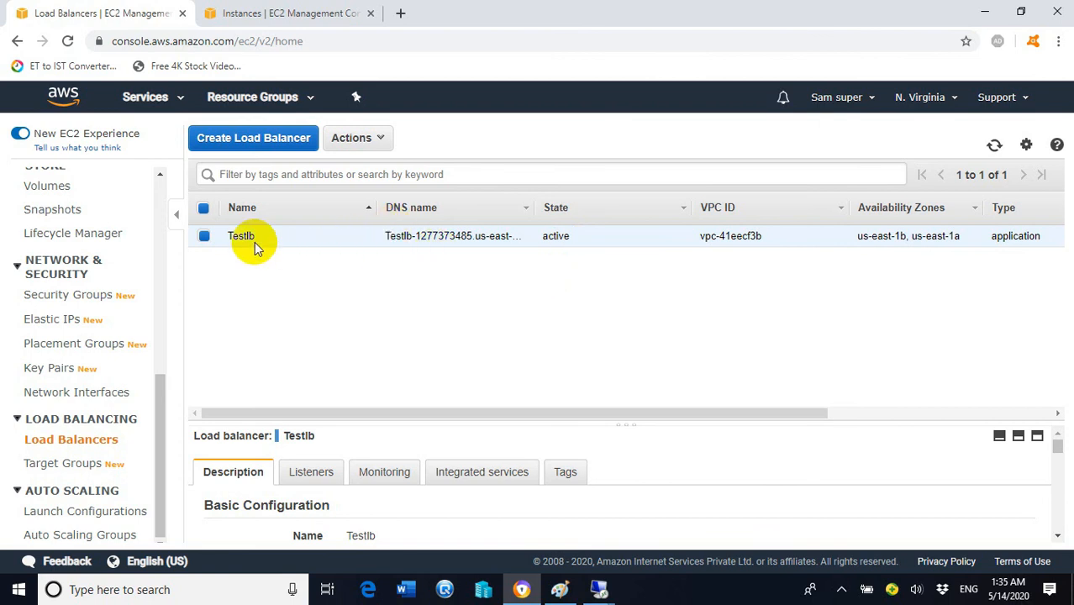
scroll(466, 512, down, 2)
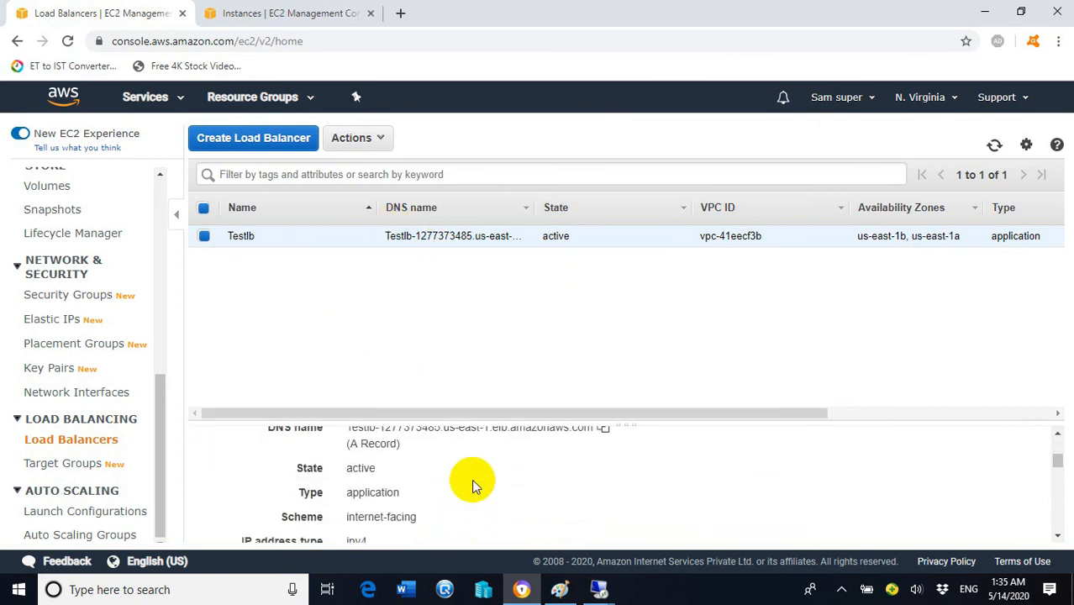
scroll(472, 496, up, 1)
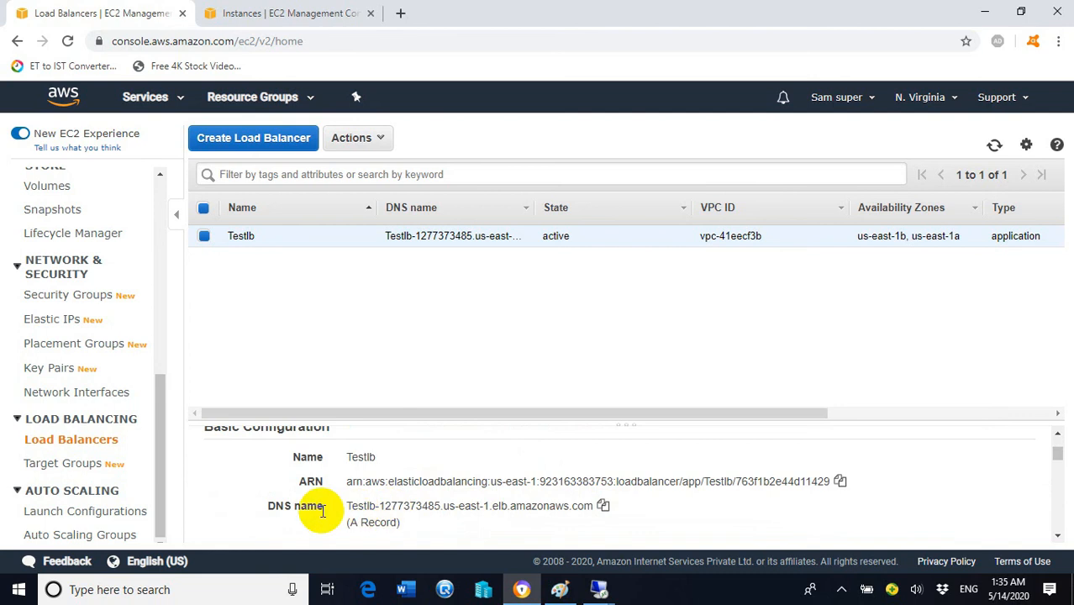
click(604, 506)
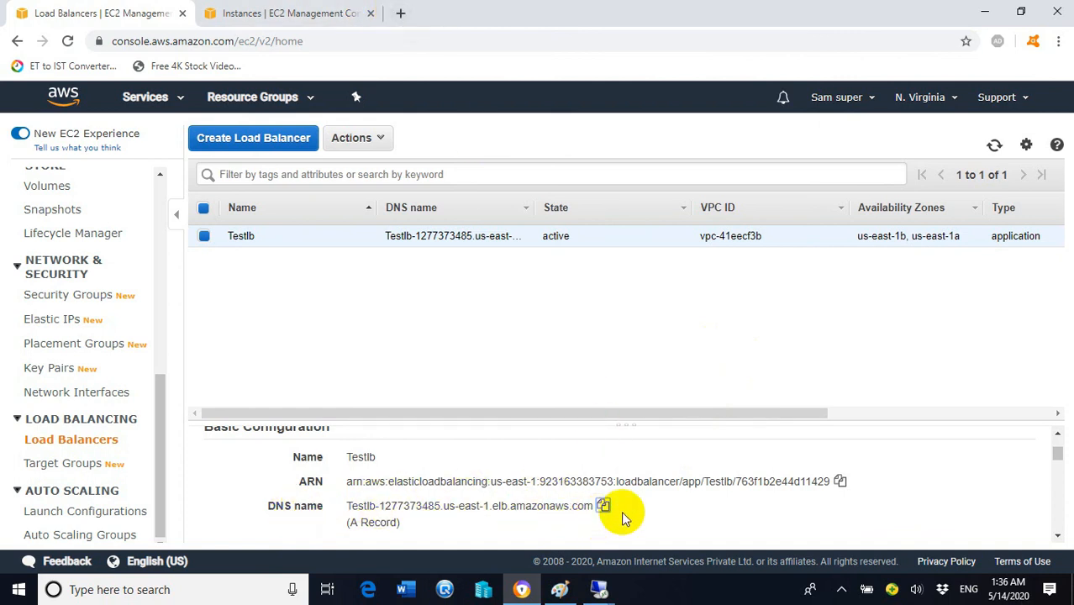
Step: Load Testlb's copied DNS name in a new Chrome tab
click(400, 13)
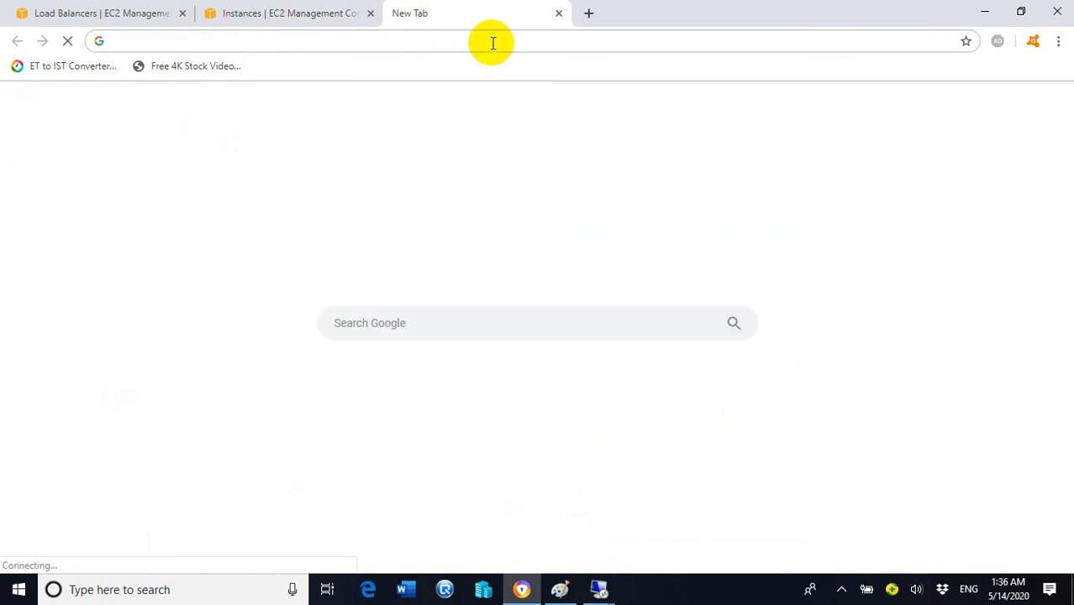
key(ctrl+v)
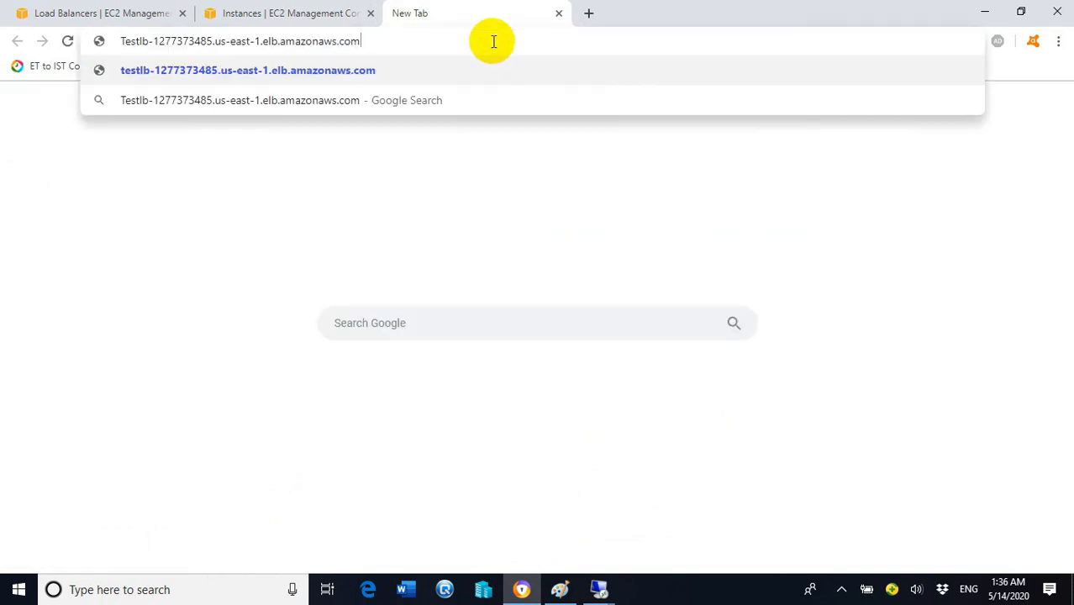
key(Return)
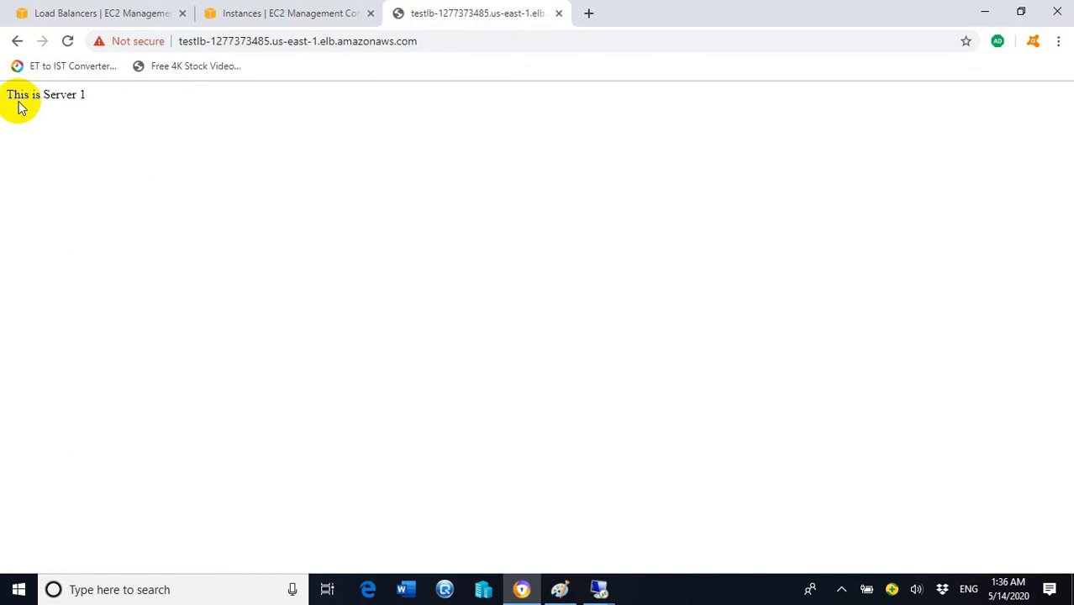
Step: Reload the page repeatedly, confirming responses alternate between Server 1 and server 2
click(69, 42)
click(69, 42)
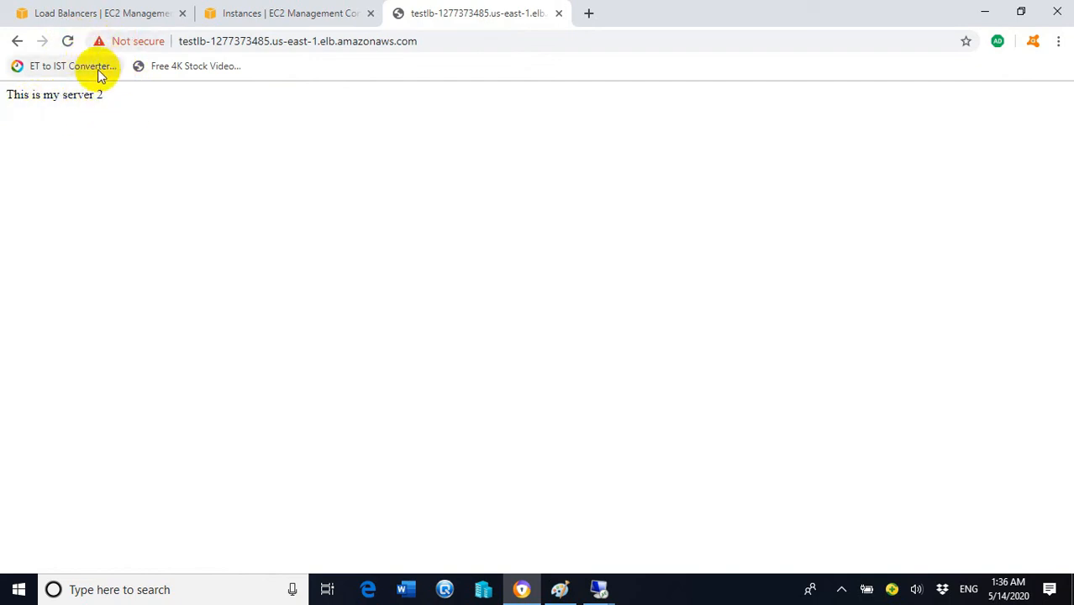
click(69, 42)
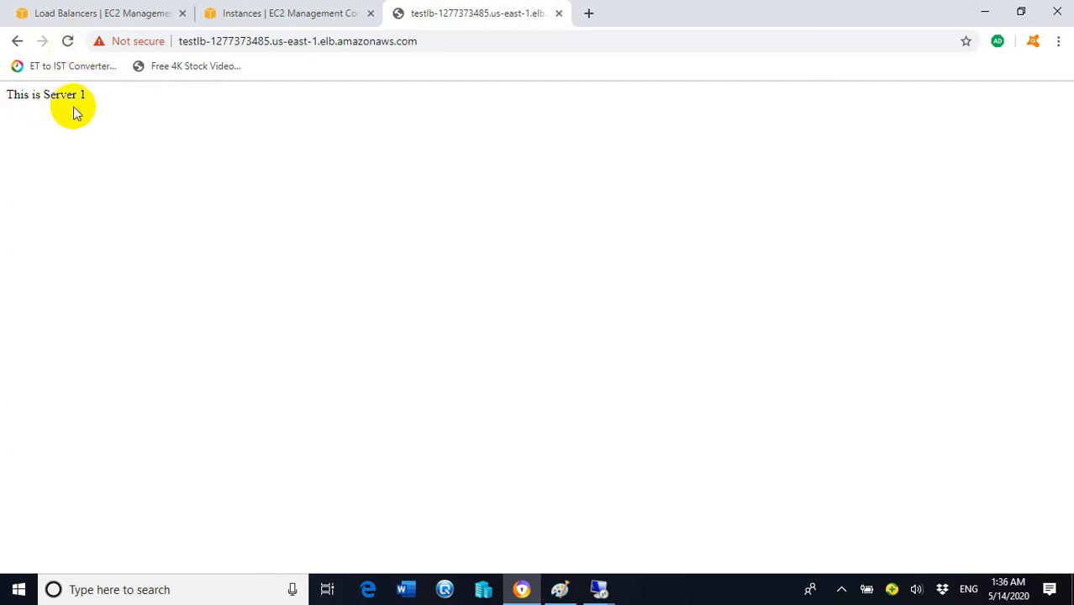
click(69, 42)
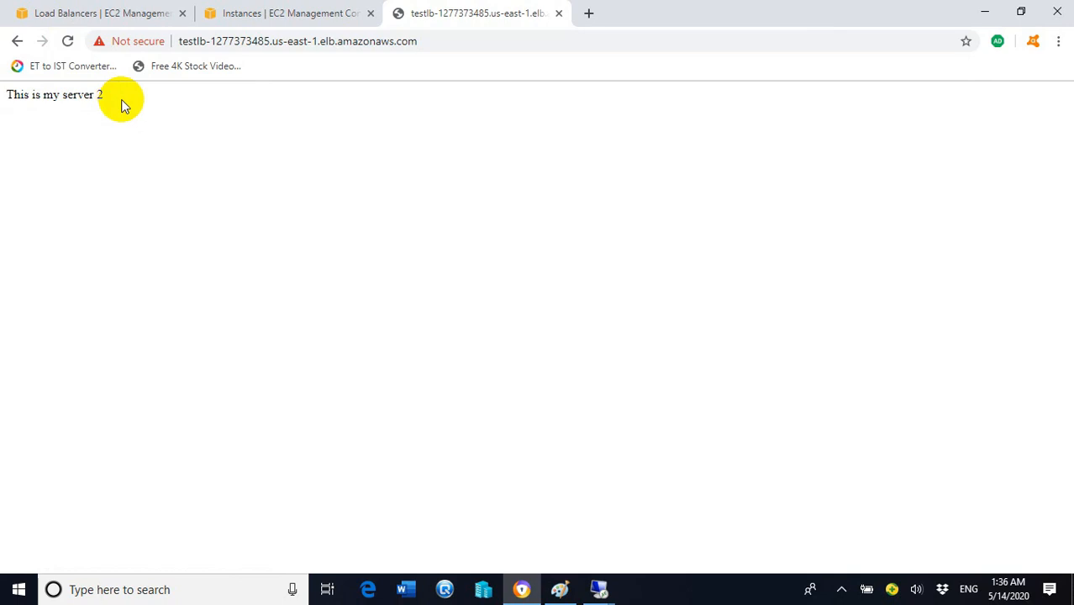